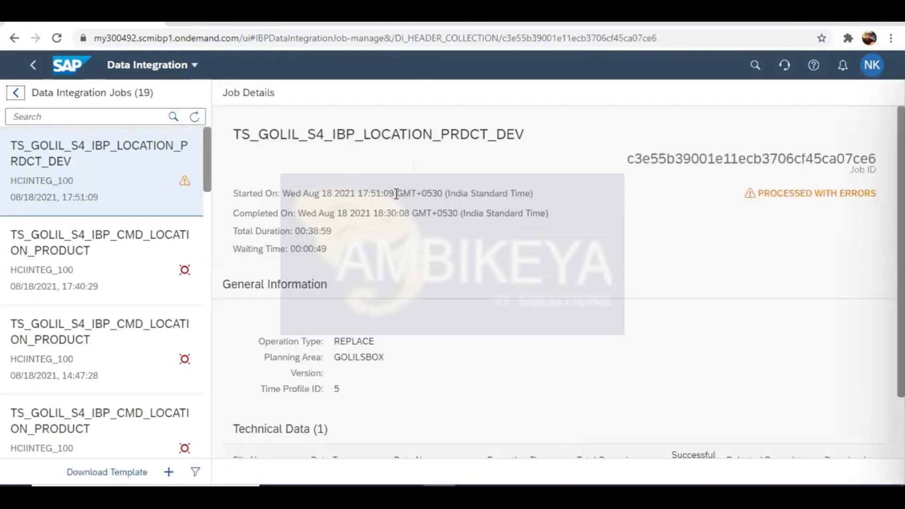
- Download the Key Figures data template for planning area GOLILQAS with key figure ACTUALSQTY (WKPRODLOCCUST)
click(125, 474)
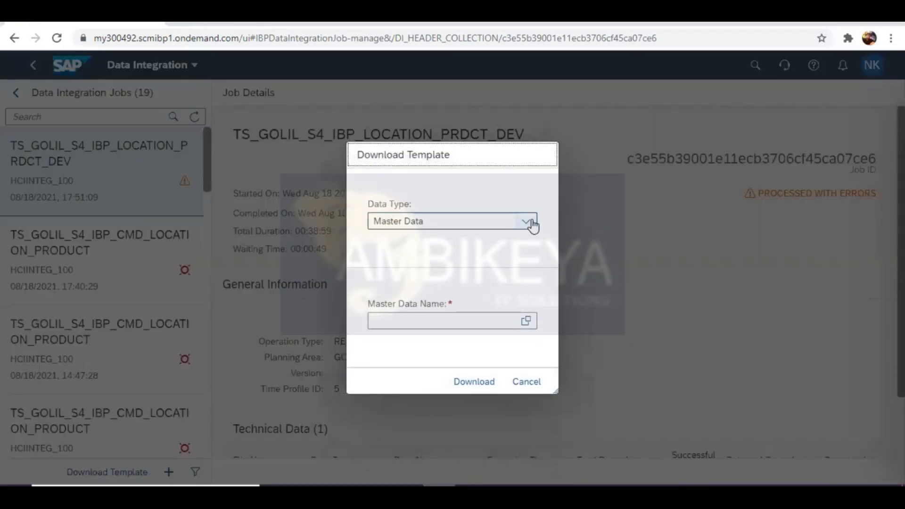
click(527, 222)
click(418, 262)
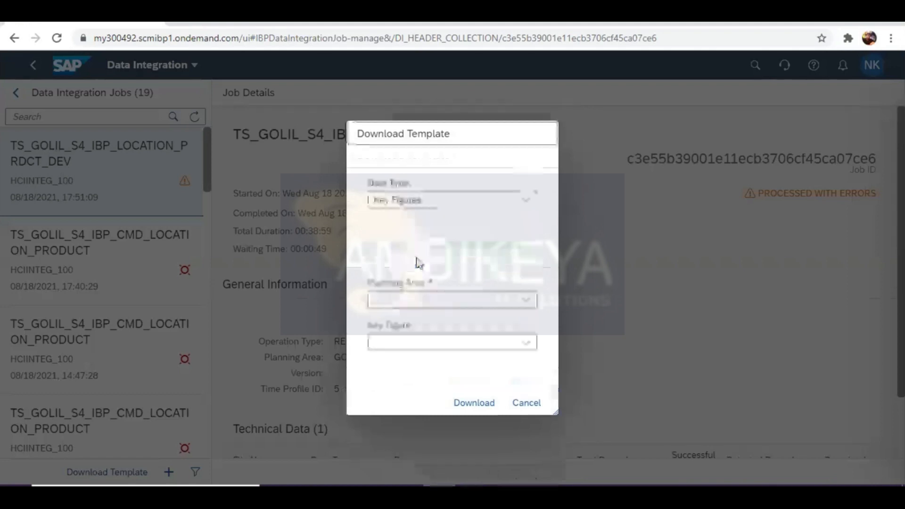
click(527, 301)
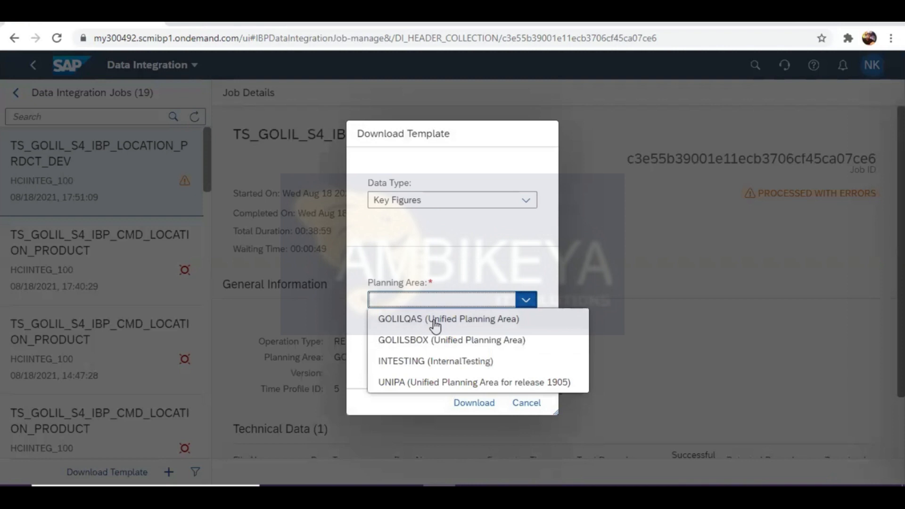
click(435, 325)
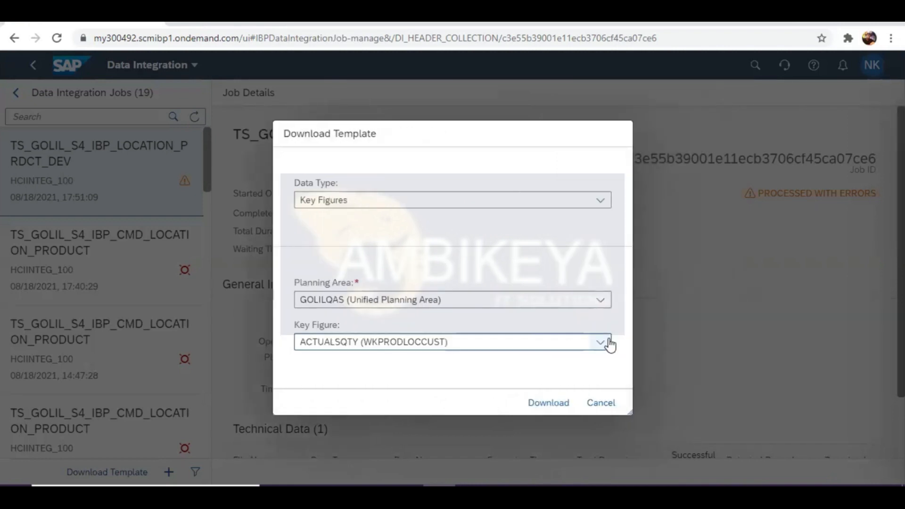
click(600, 343)
click(600, 344)
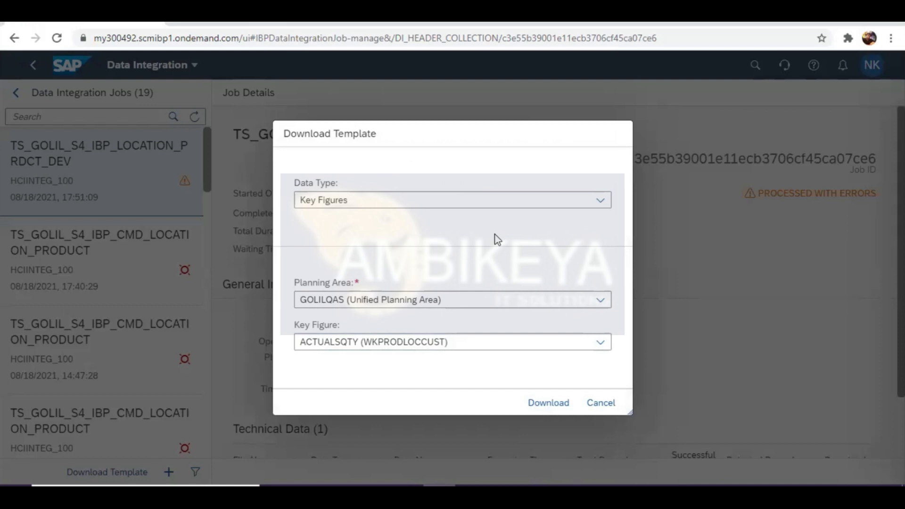
click(546, 404)
click(553, 408)
click(603, 384)
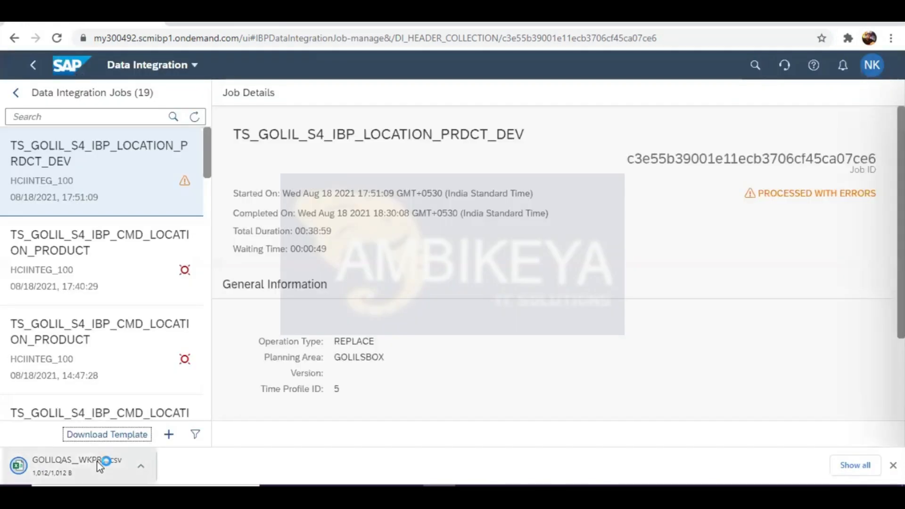
- Open the downloaded GOLILQAS CSV template in Excel and fit all columns to their header widths
click(99, 466)
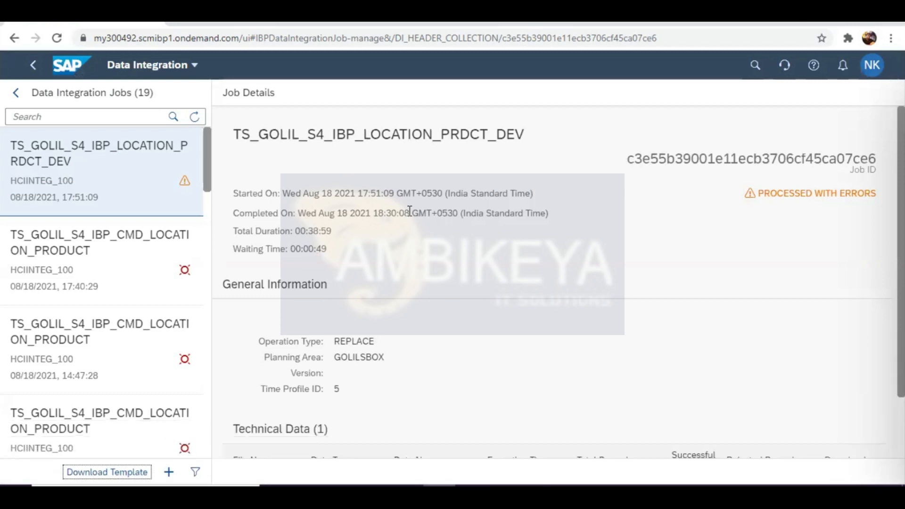
key(alt+Tab)
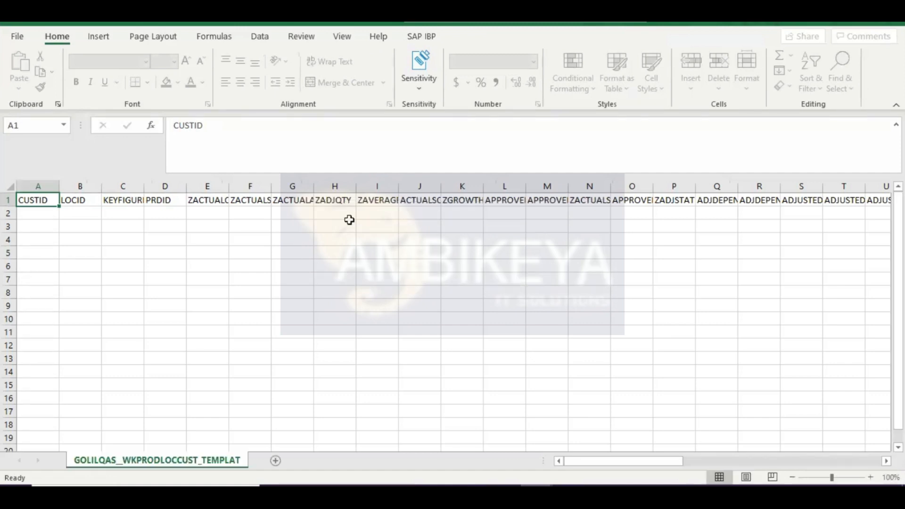
click(9, 185)
double_click(57, 181)
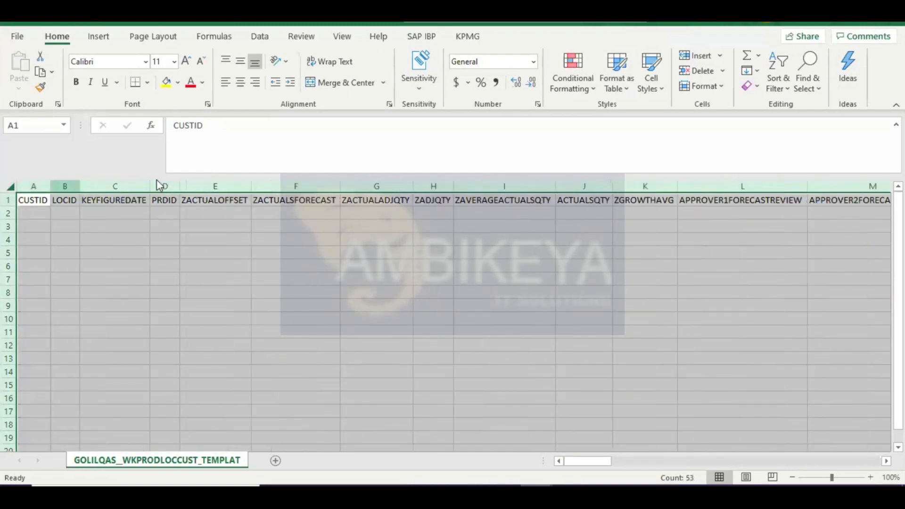
- Delete the five key figure columns from ZACTUALOFFSET through ZAVERAGEACTUALSQTY
click(210, 186)
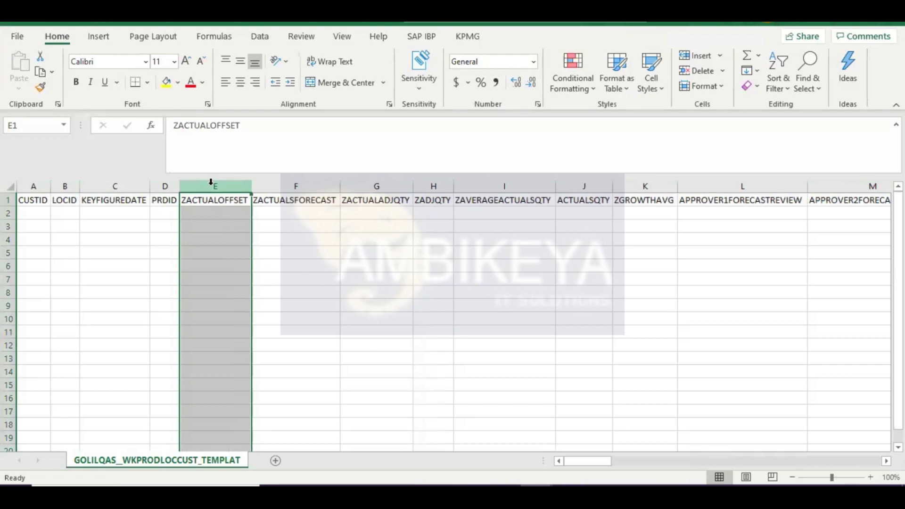
key(shift+Right)
key(shift+Right)
key(shift+Right)
key(shift+Right)
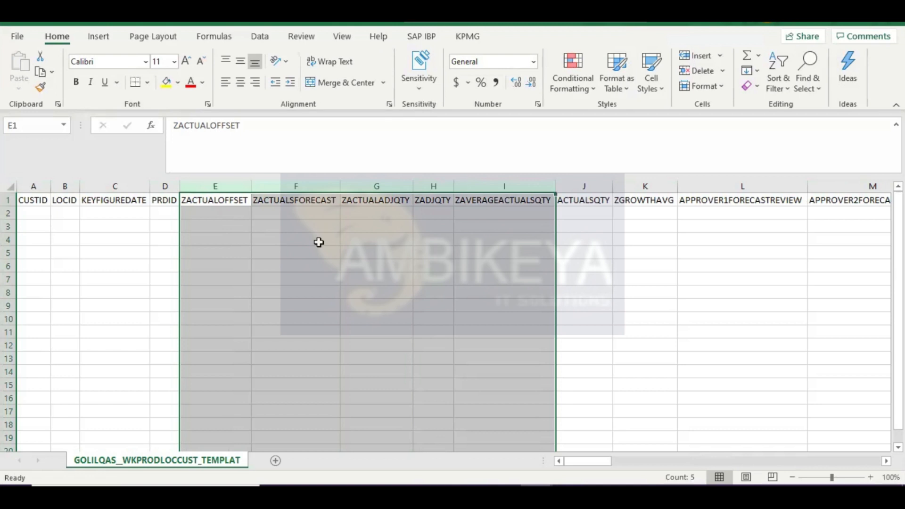
right_click(319, 242)
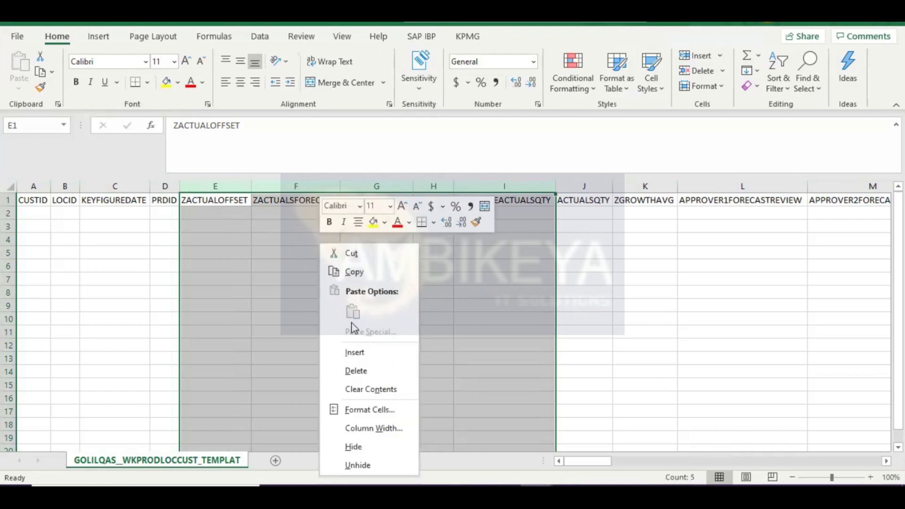
click(356, 370)
- Delete all columns after ACTUALSQTY, from ZGROWTHAVG through DISAGGKF
click(277, 182)
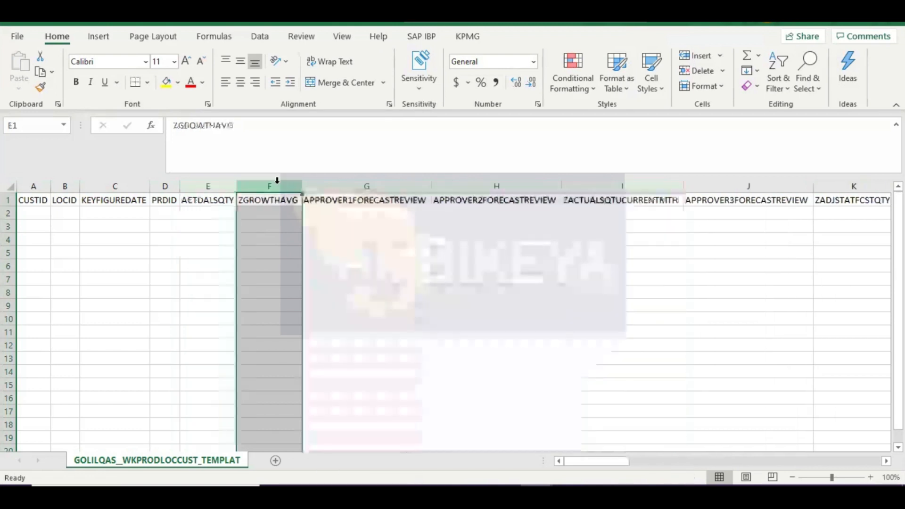
key(ctrl+shift+Right)
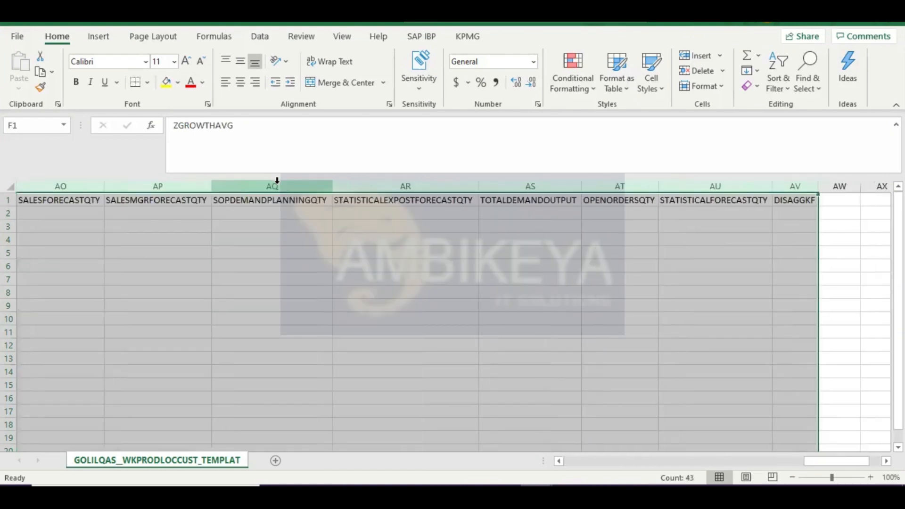
right_click(308, 255)
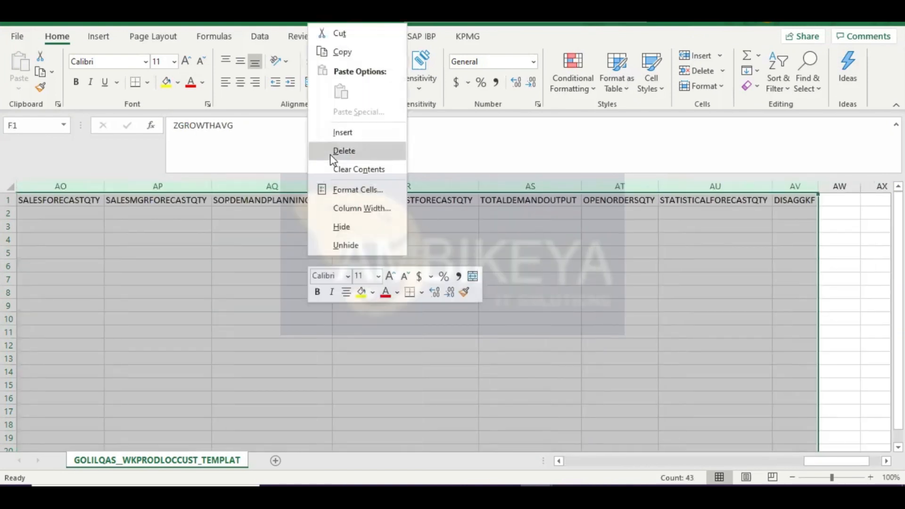
click(330, 156)
click(206, 203)
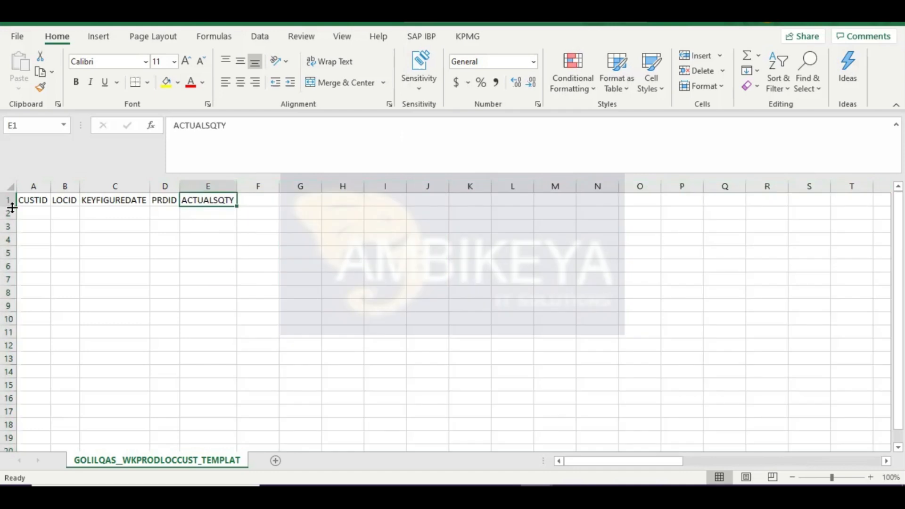
- Switch to the Book2 workbook and copy the customer, location and product IDs in row 4 of the Customer Source sheet
click(32, 211)
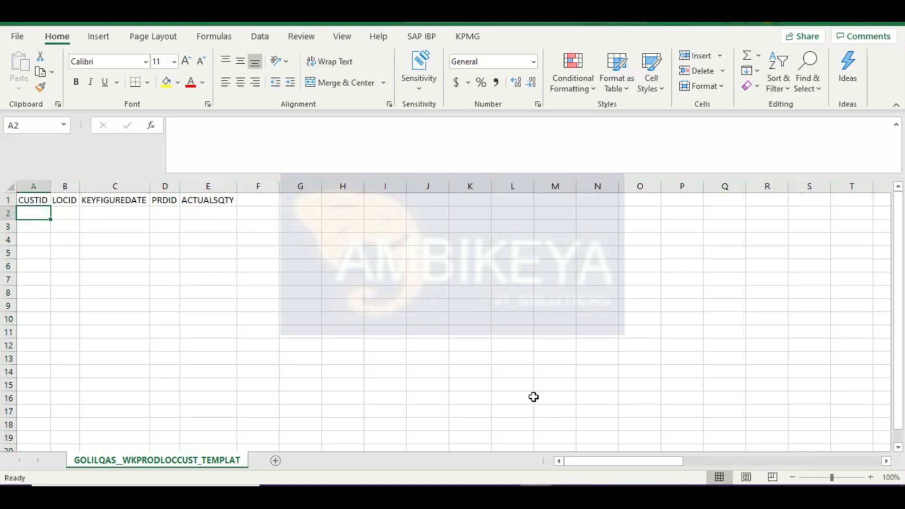
mouse_move(536, 486)
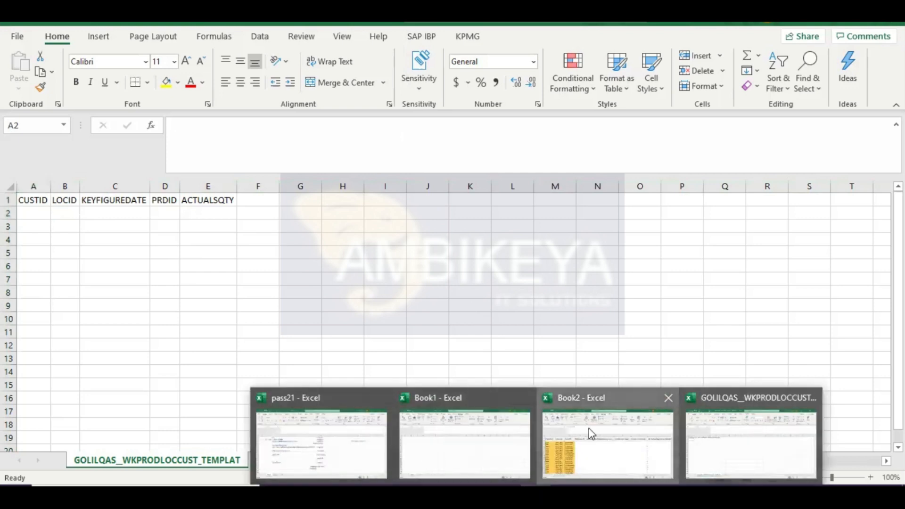
click(588, 432)
click(34, 248)
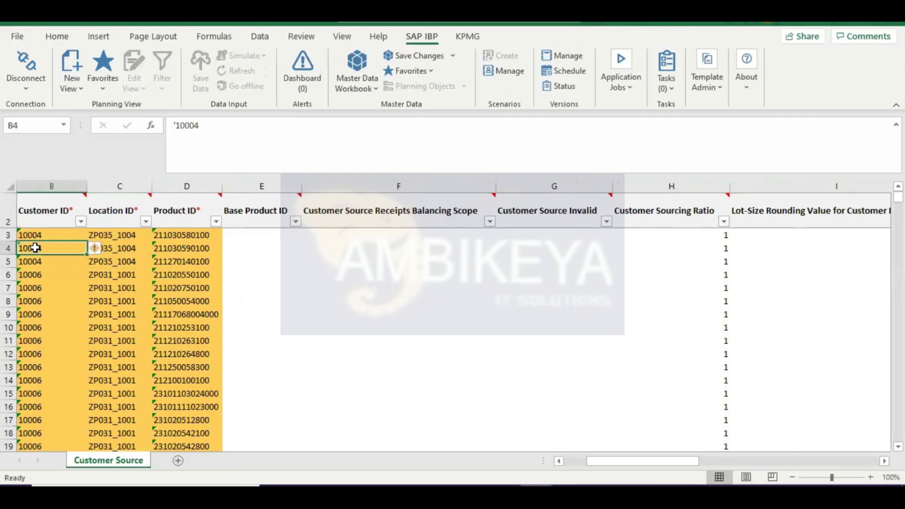
key(ctrl+c)
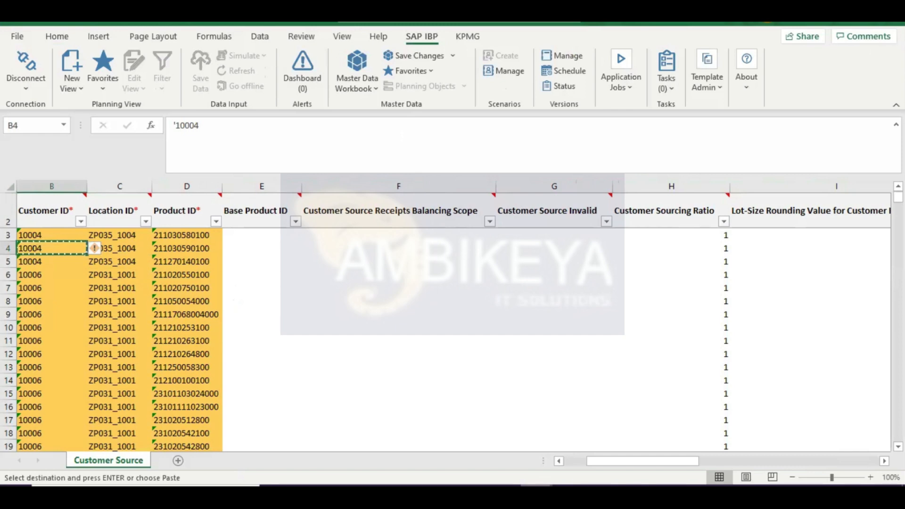
mouse_move(596, 432)
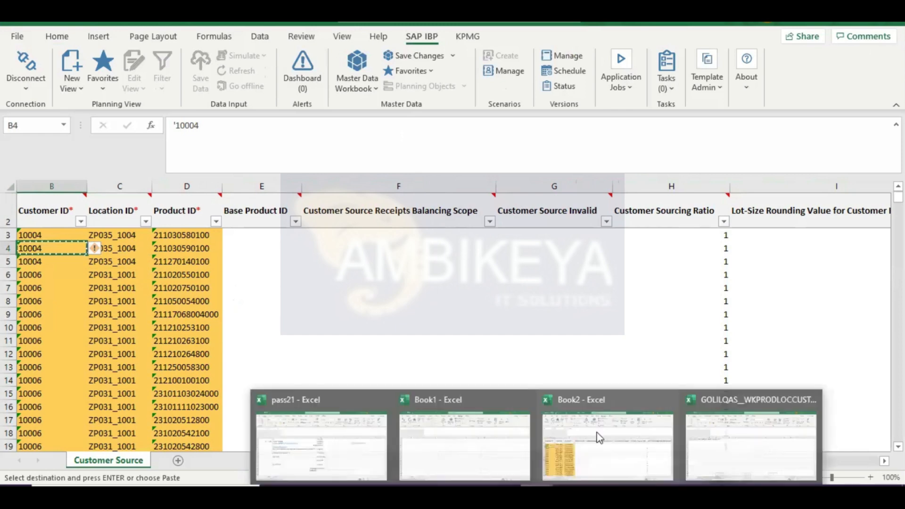
click(759, 420)
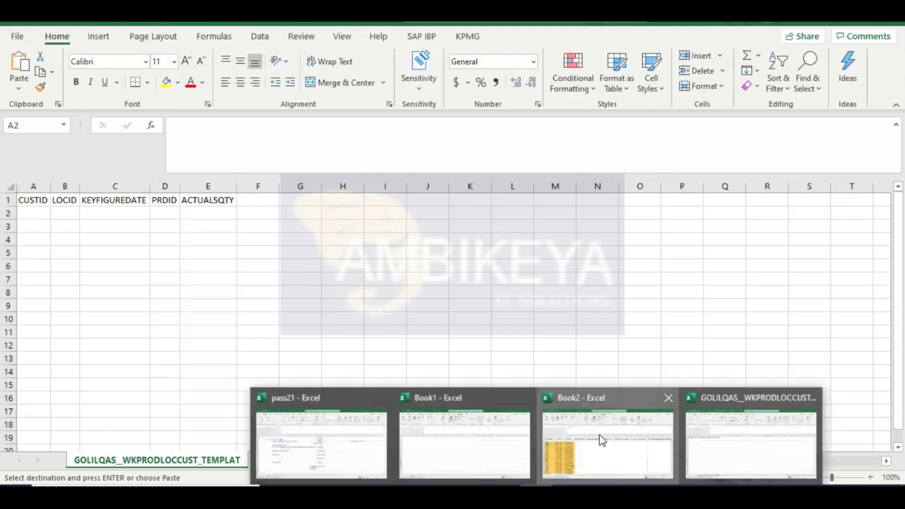
click(600, 434)
key(shift+Right)
key(shift+Right)
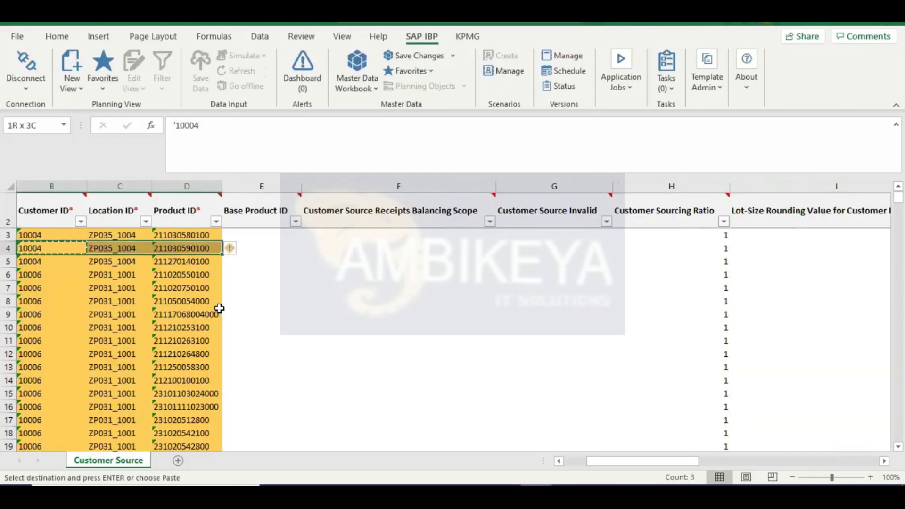
key(ctrl+v)
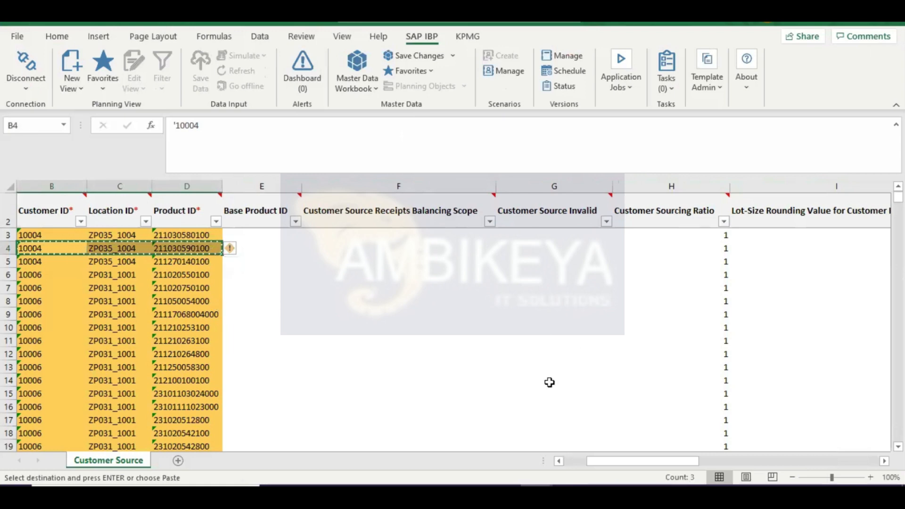
- Paste the copied IDs into the GOLILQAS template starting at A2, and fit the CUSTID and LOCID column widths
mouse_move(650, 429)
click(700, 424)
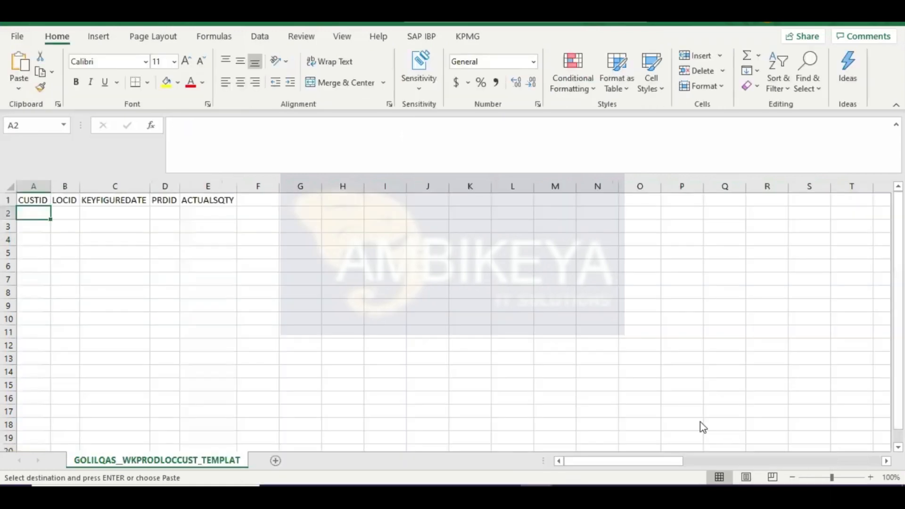
right_click(32, 211)
click(84, 179)
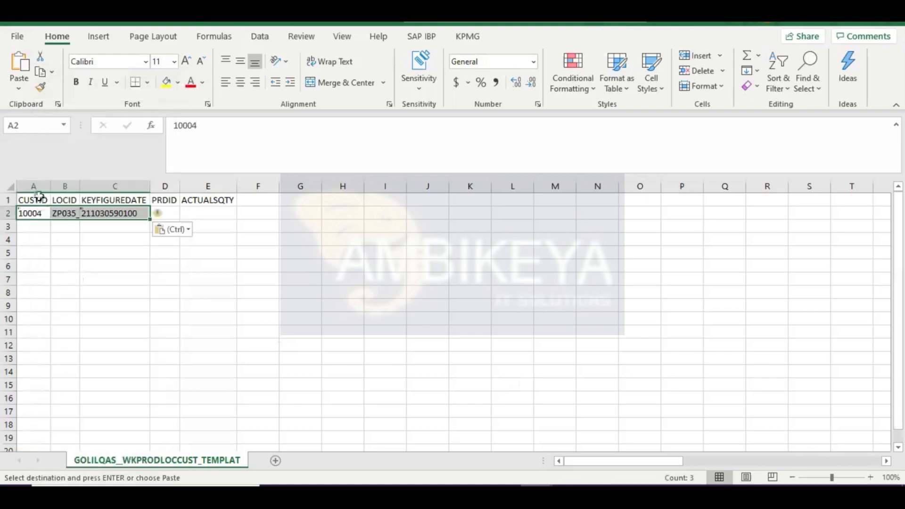
double_click(50, 188)
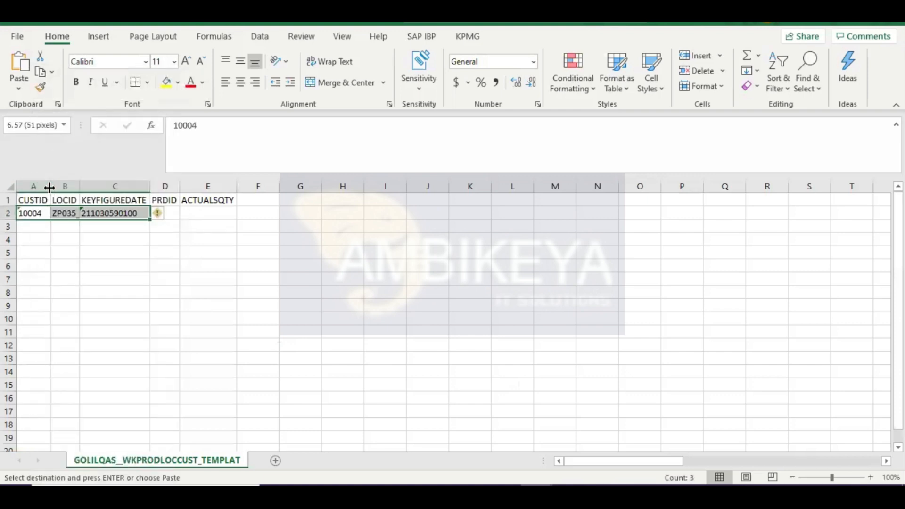
double_click(80, 181)
- Move the product ID from C2 to D2 under PRDID and fit that column's width
click(147, 212)
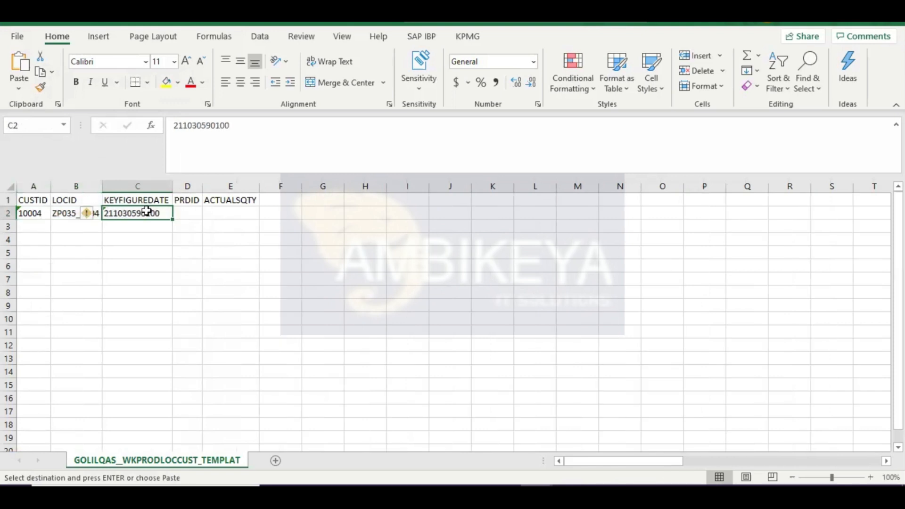
key(ctrl+c)
click(190, 208)
key(ctrl+v)
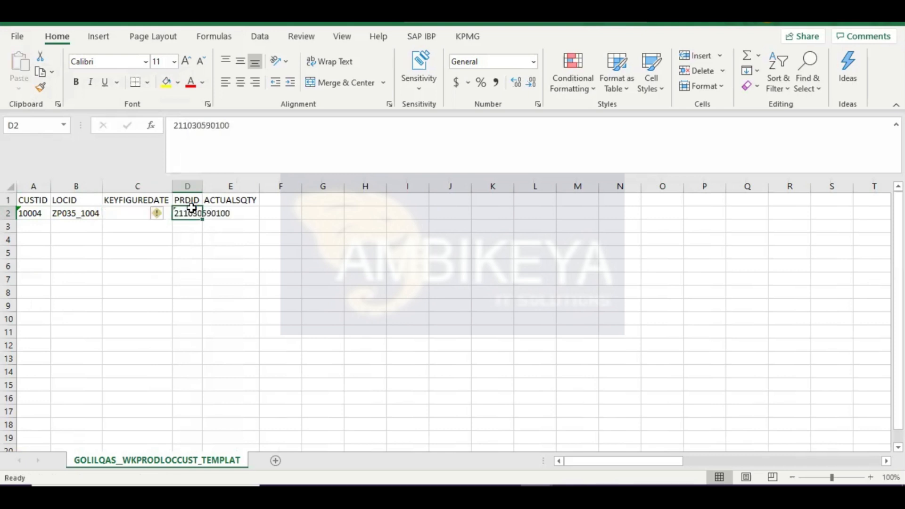
double_click(203, 186)
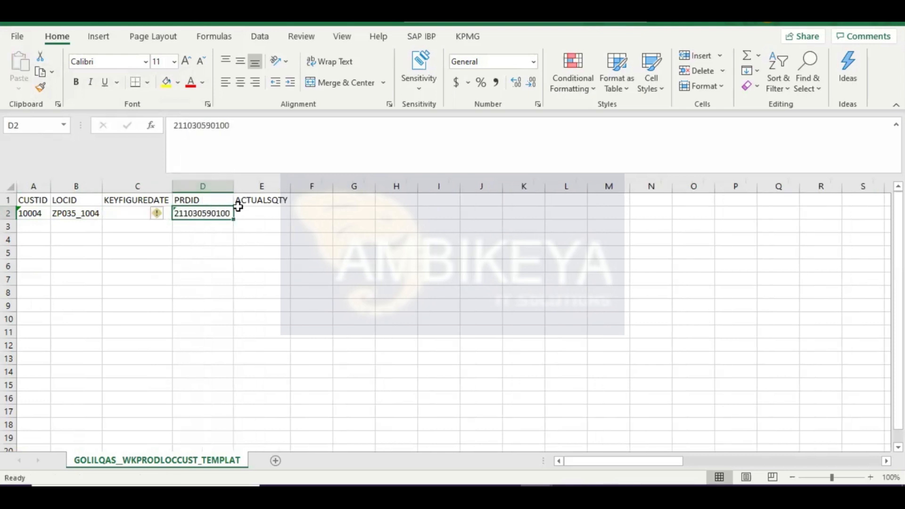
double_click(126, 214)
click(260, 212)
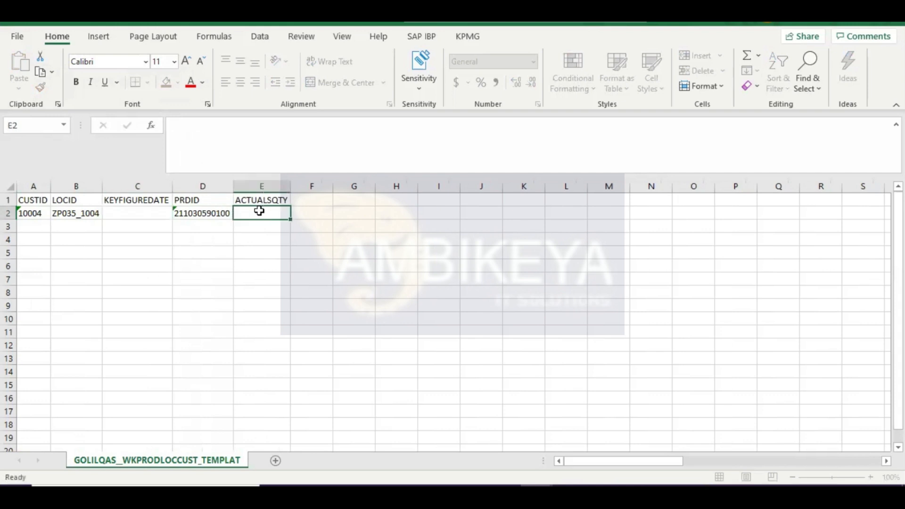
double_click(259, 212)
- Enter the date 20200101 in C2 under KEYFIGUREDATE
click(141, 211)
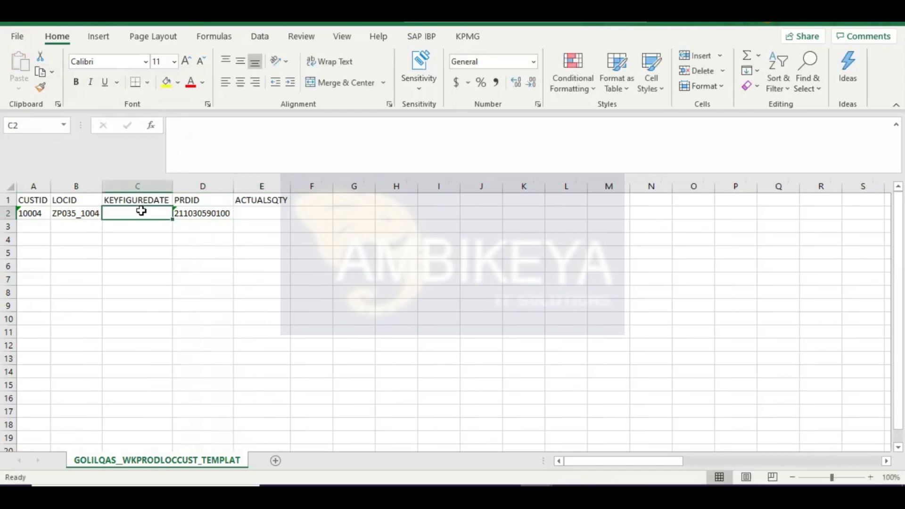
text(202)
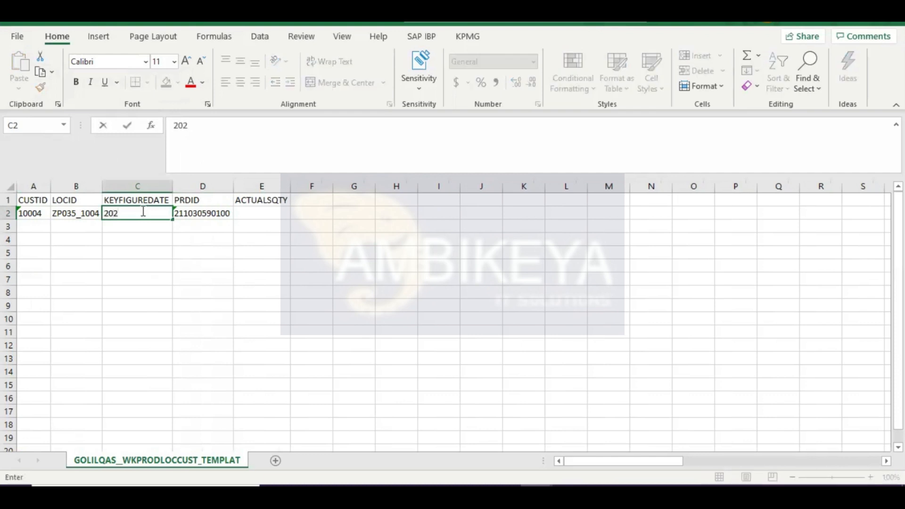
key(BackSpace)
text(0)
key(BackSpace)
text(200101)
click(145, 225)
- Copy the key figure date from C2 into C3
click(145, 213)
key(ctrl+c)
click(148, 226)
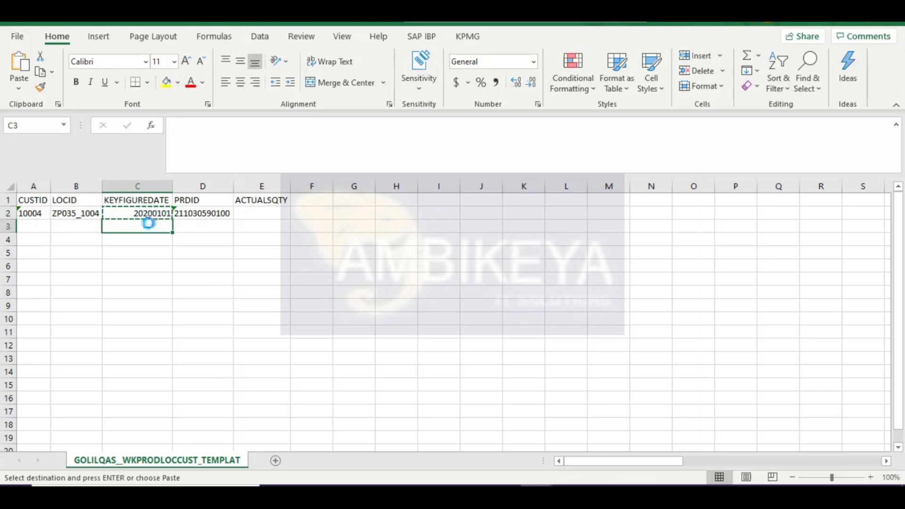
key(ctrl+v)
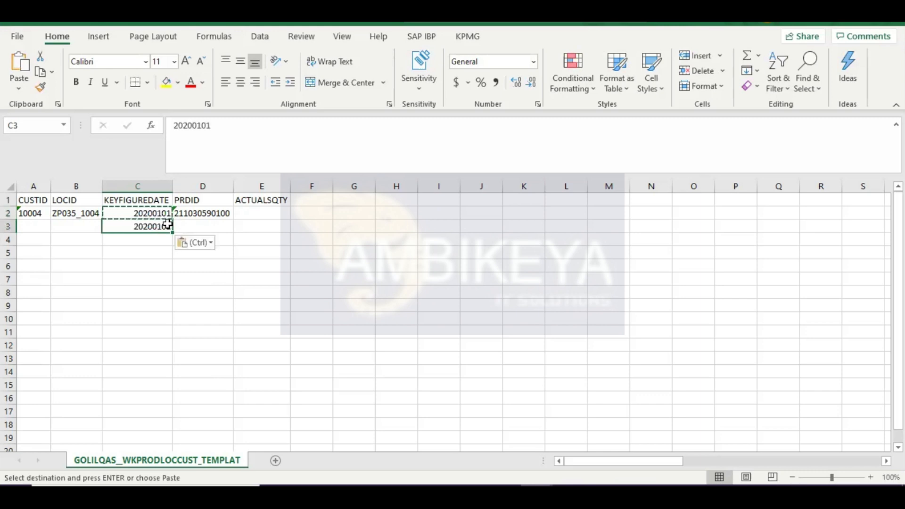
- Change the key figure date in C3 to 20200102
double_click(167, 226)
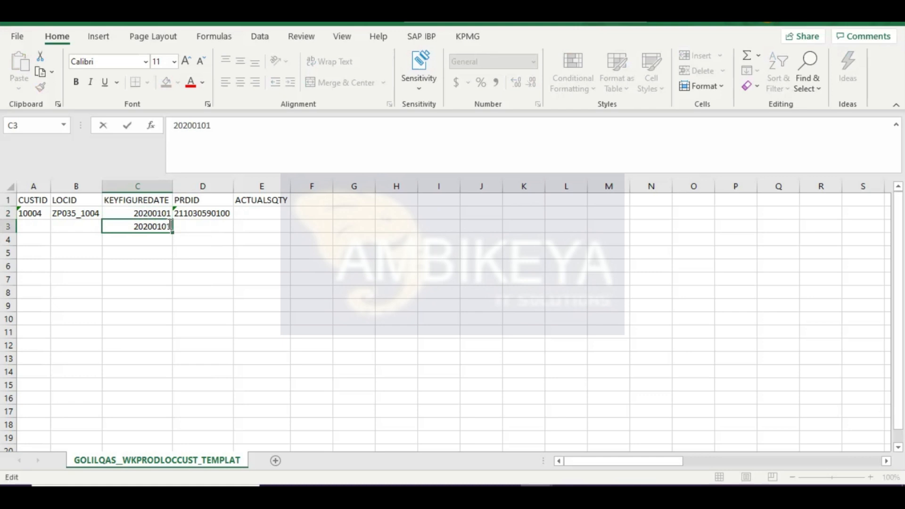
key(BackSpace)
text(2)
key(Return)
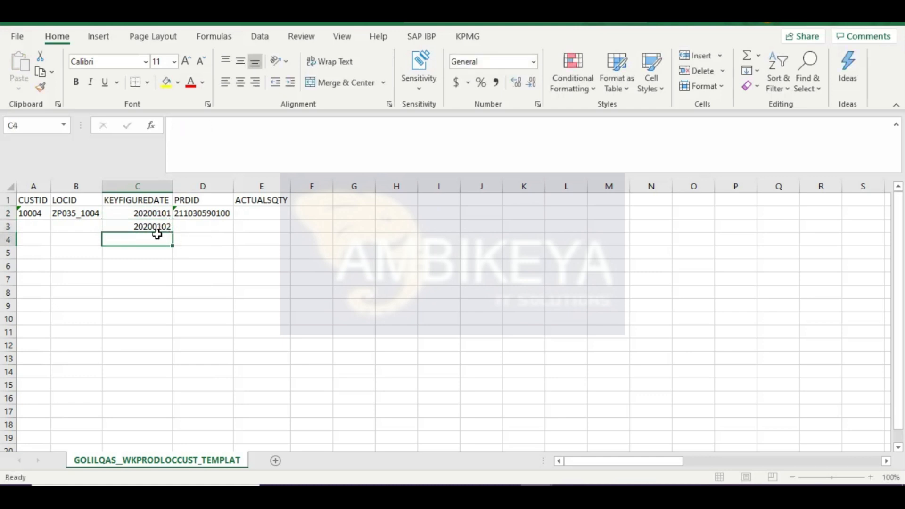
- Copy the date from C3 into C4 and change it to 20200103
click(158, 226)
key(ctrl+c)
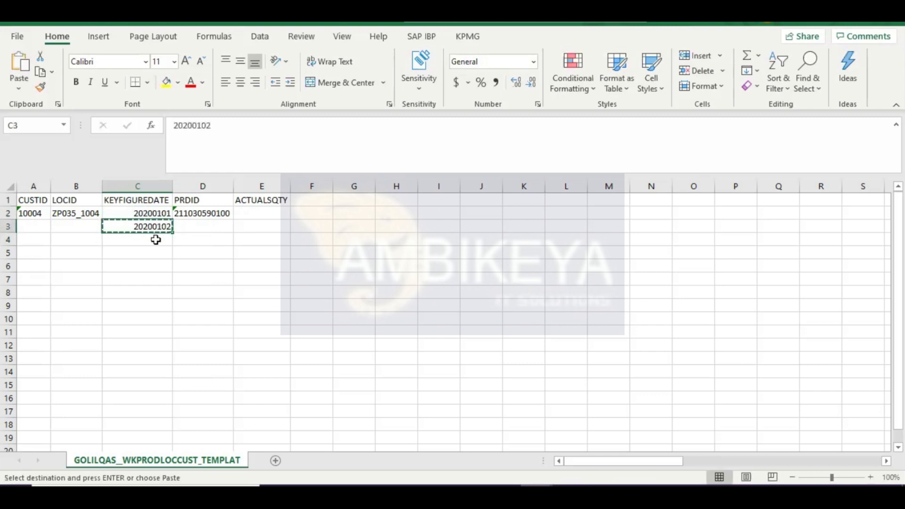
click(157, 239)
key(ctrl+v)
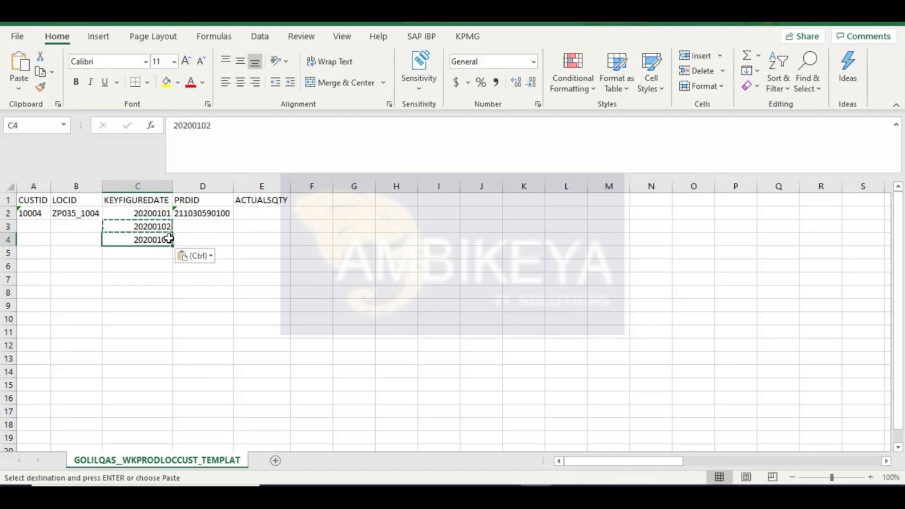
double_click(170, 239)
key(BackSpace)
text(3)
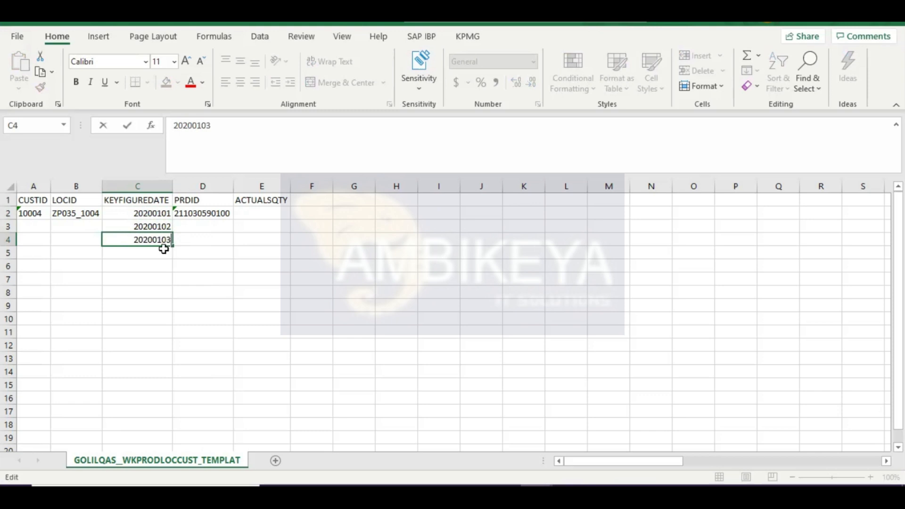
key(Return)
- Extend the date series in C2:C4 down the KEYFIGUREDATE column to C13
click(163, 239)
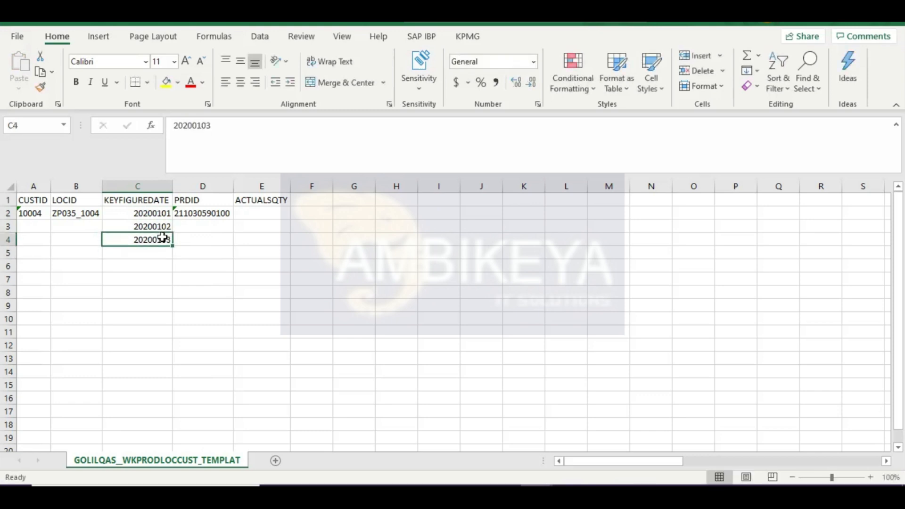
key(ctrl+c)
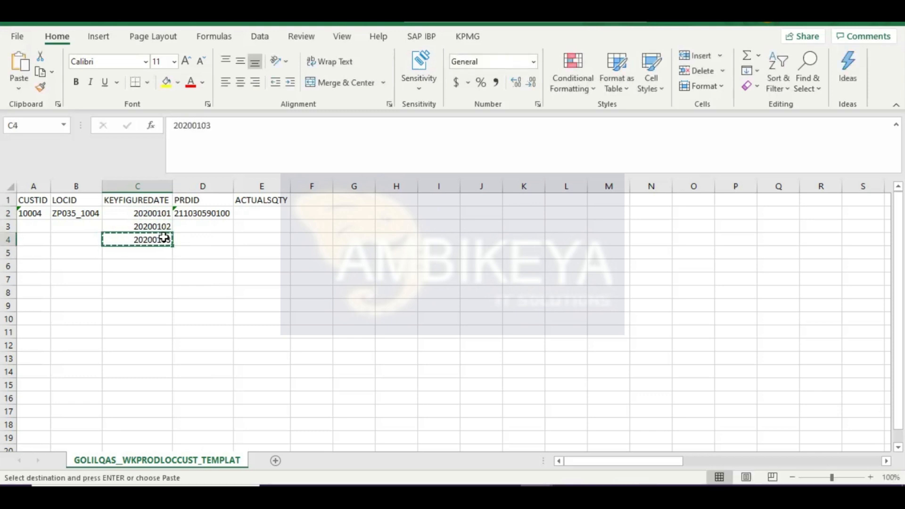
click(159, 210)
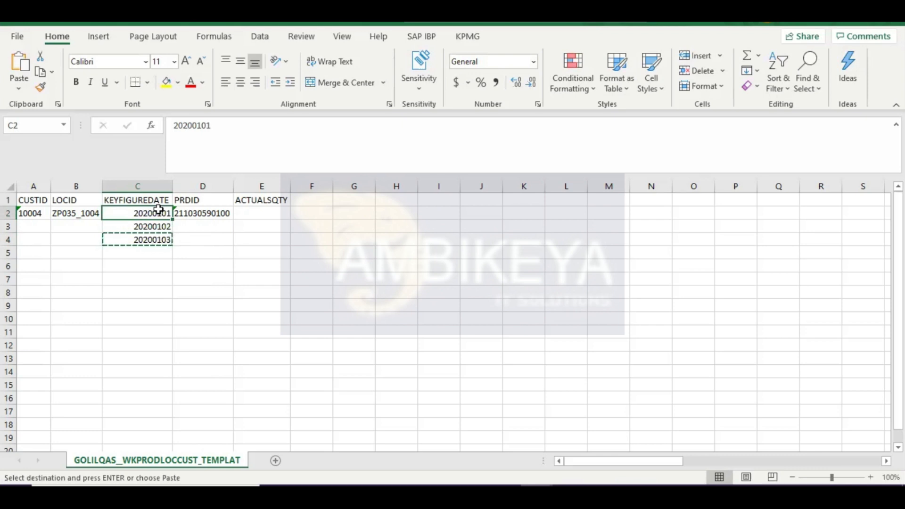
key(shift+Down)
key(shift+Down)
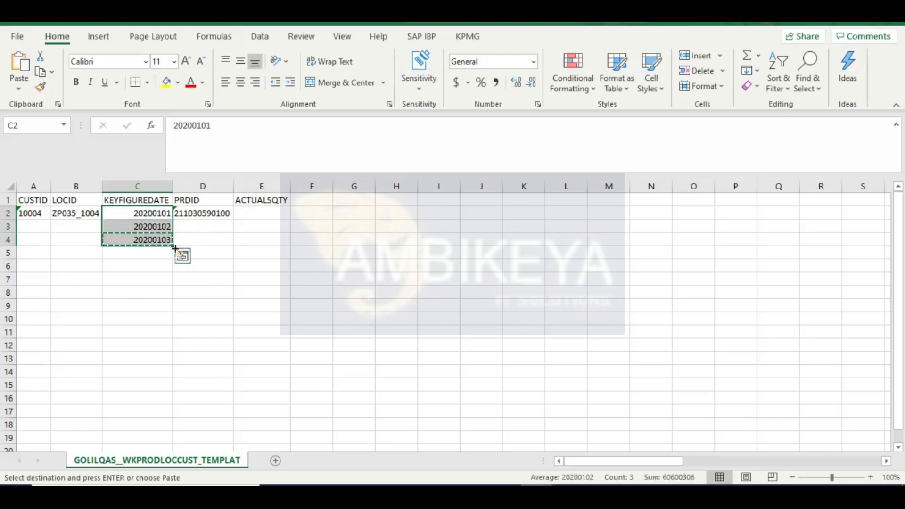
drag(172, 246, 171, 345)
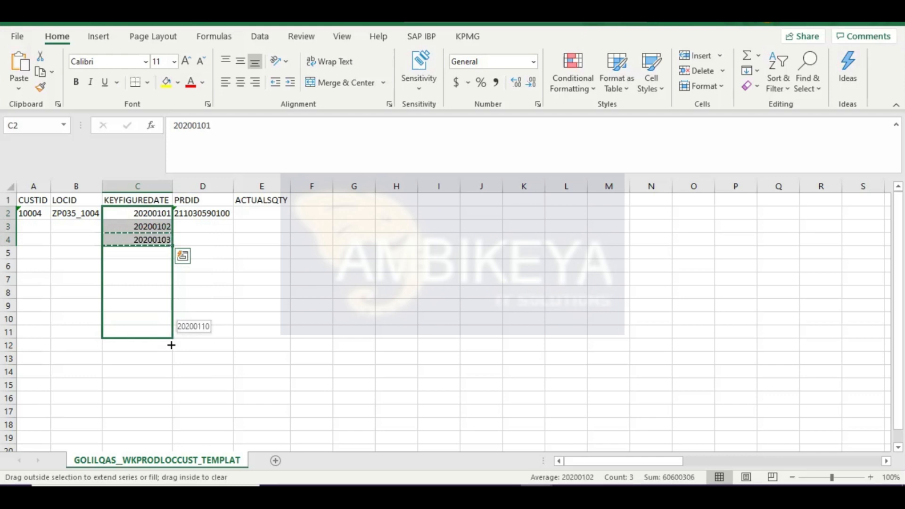
drag(171, 345, 170, 364)
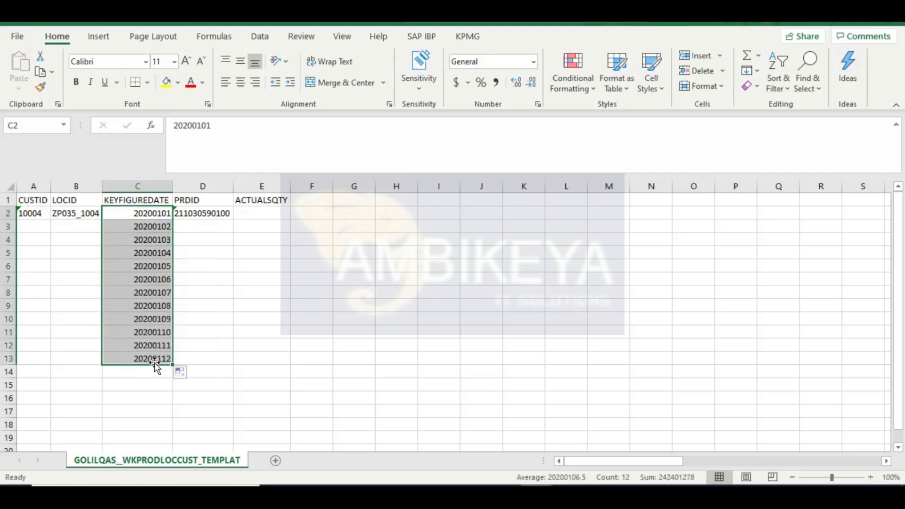
click(161, 361)
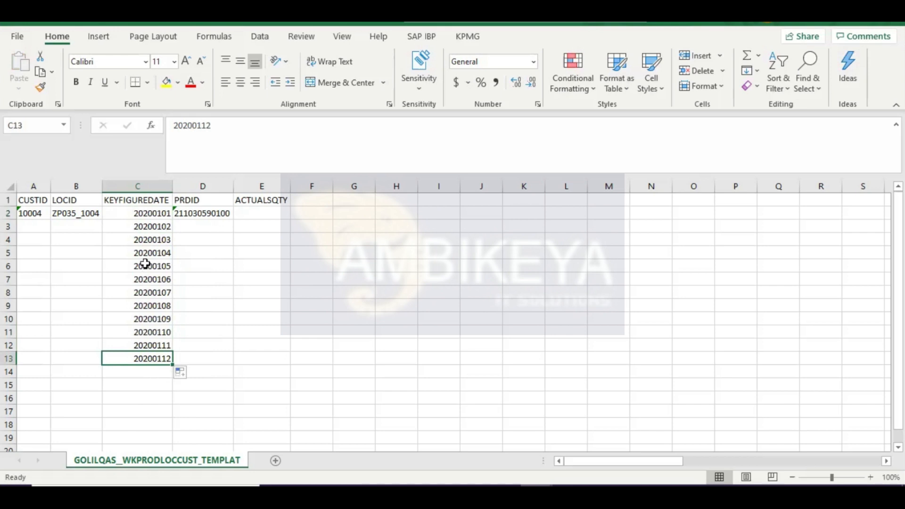
- Change the key figure date in C3 to 20200201
click(158, 227)
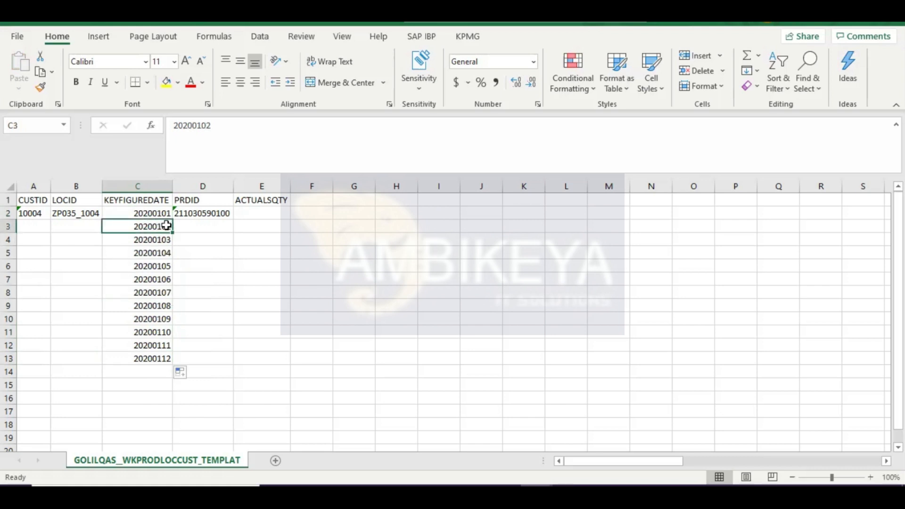
double_click(170, 227)
key(BackSpace)
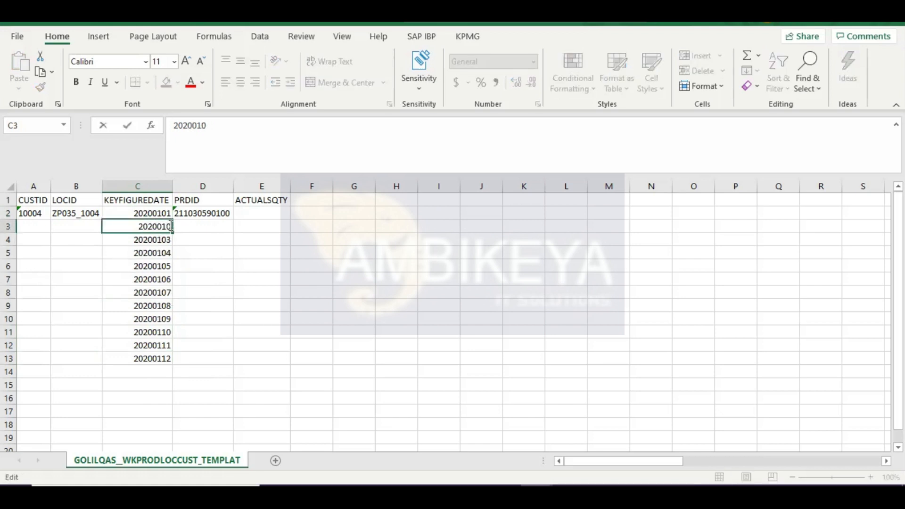
text(1)
key(BackSpace)
text(20)
click(158, 238)
click(157, 226)
click(160, 213)
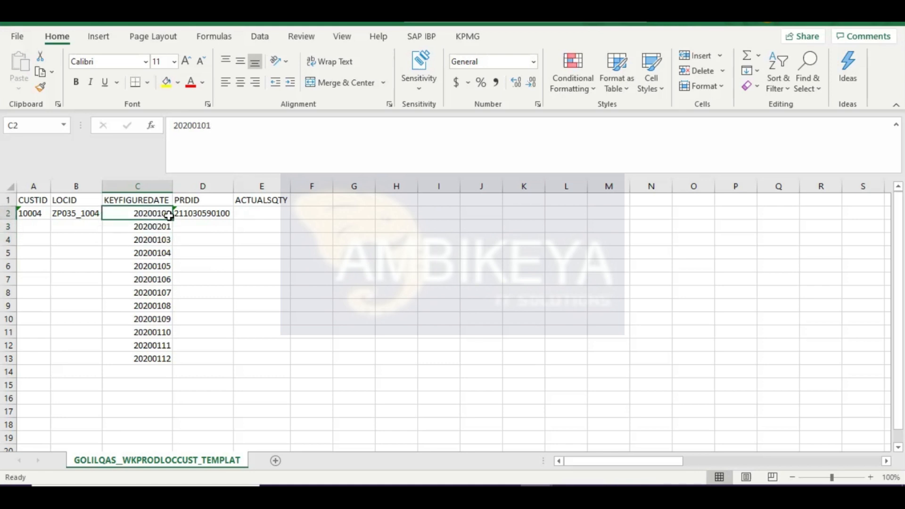
- Fill the date from C2 down into C3 and change its month so it reads 20200201
mouse_move(171, 219)
mouse_down()
mouse_move(169, 366)
mouse_move(169, 227)
mouse_up()
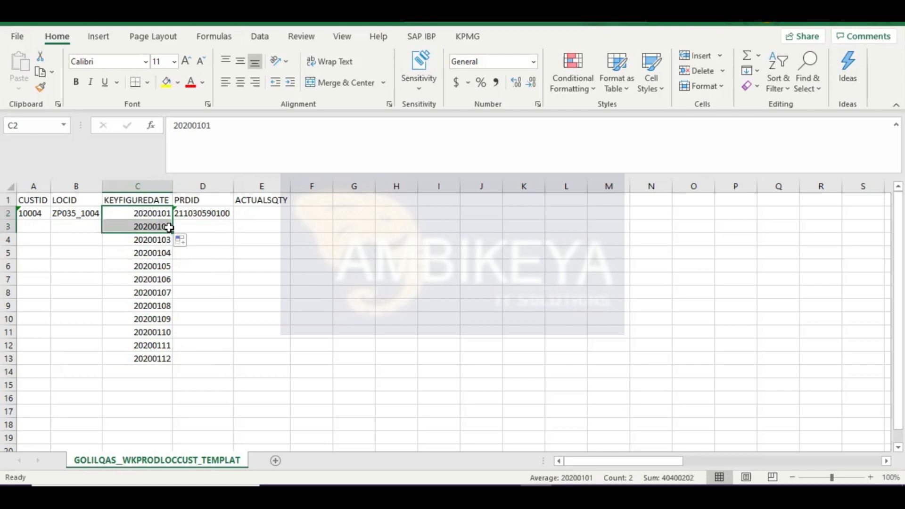
double_click(165, 226)
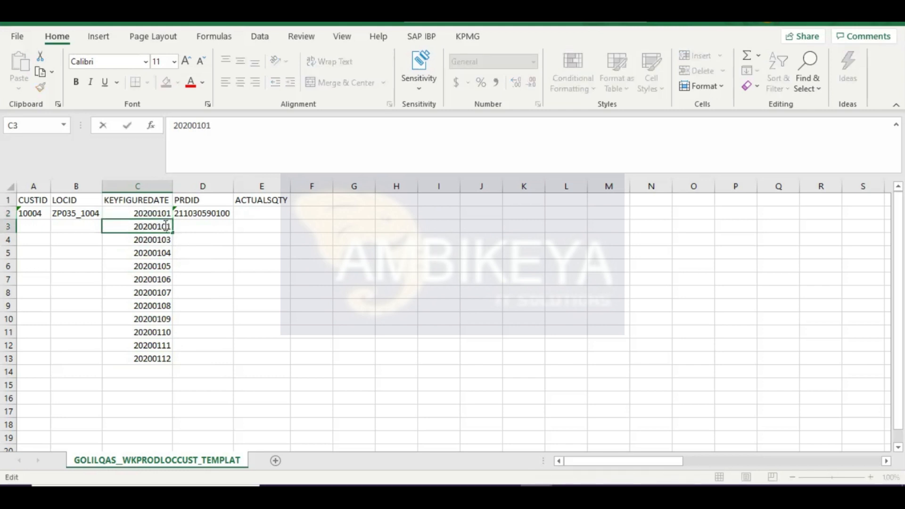
key(BackSpace)
text(2)
click(164, 241)
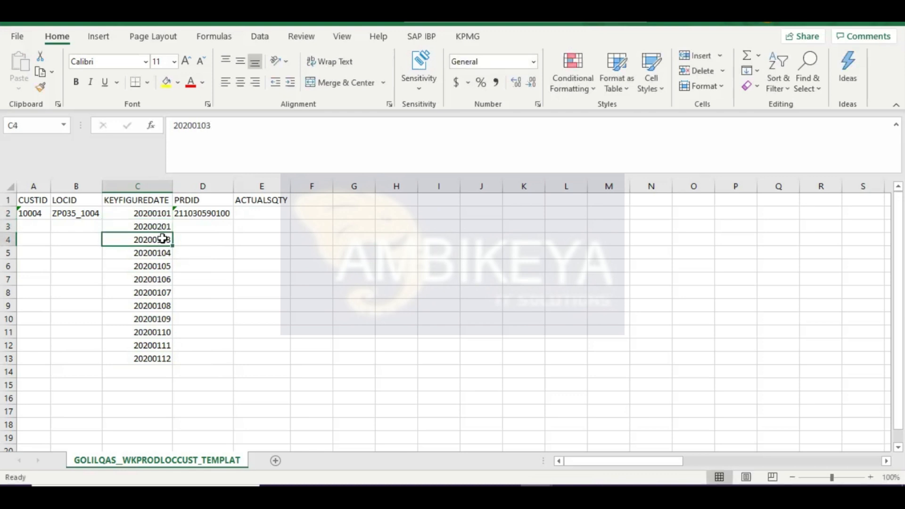
- Change the month of the date in C4 so it reads 20200303
double_click(161, 238)
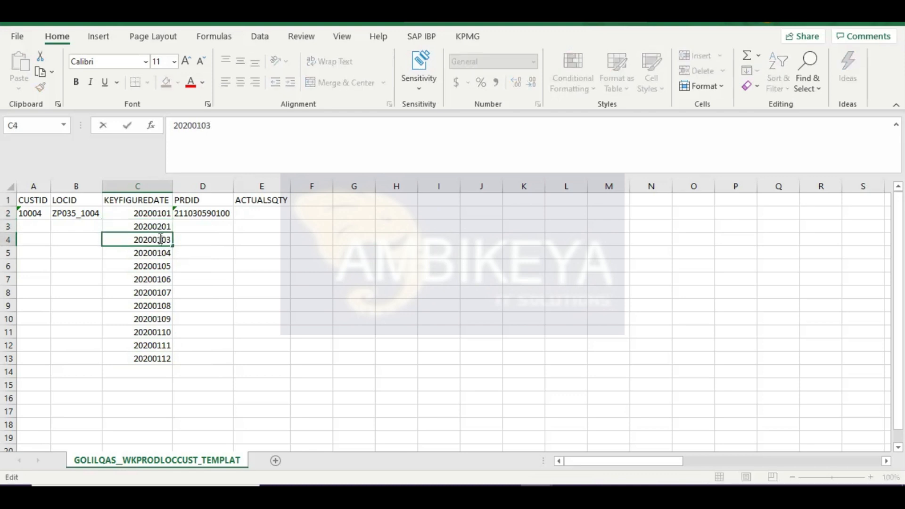
key(BackSpace)
text(3)
click(158, 264)
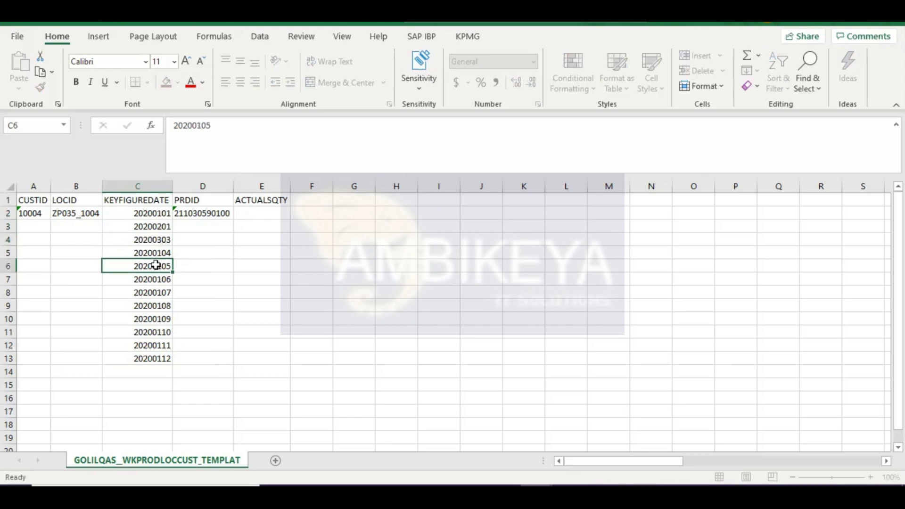
click(152, 213)
drag(152, 213, 152, 239)
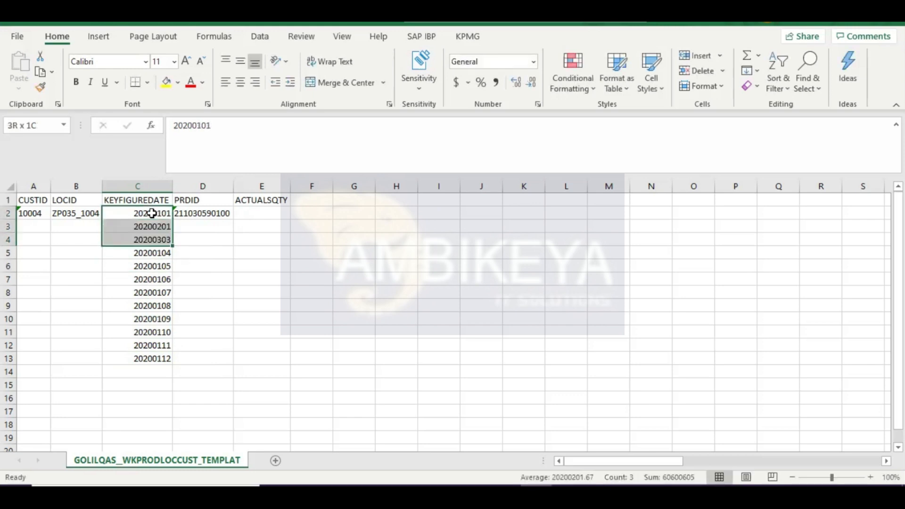
drag(170, 244, 177, 367)
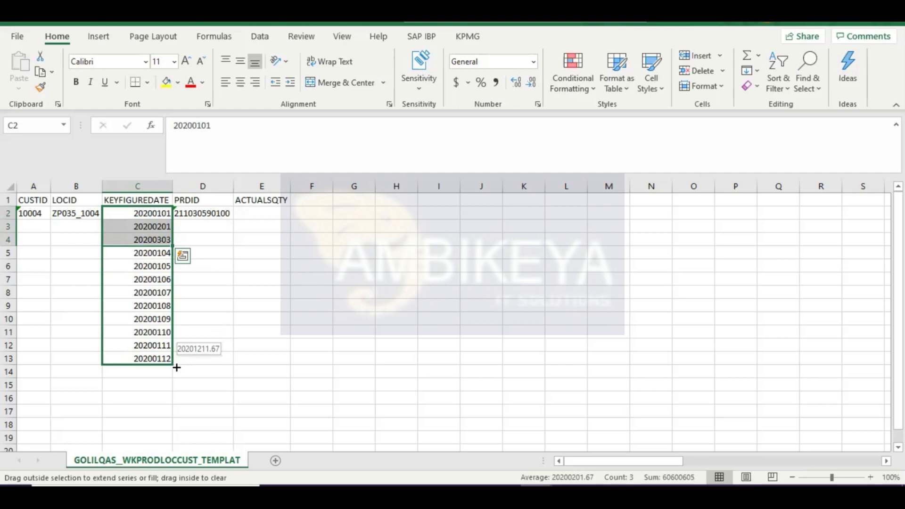
drag(177, 367, 171, 245)
- Change the key figure dates in C5 to 20200404 and in C6 to 20200505
double_click(169, 254)
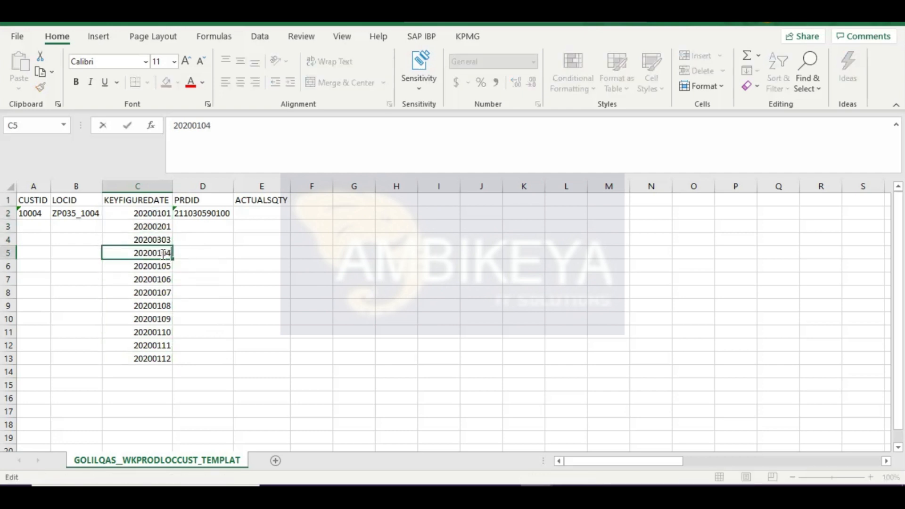
key(BackSpace)
text(4)
key(Return)
double_click(164, 266)
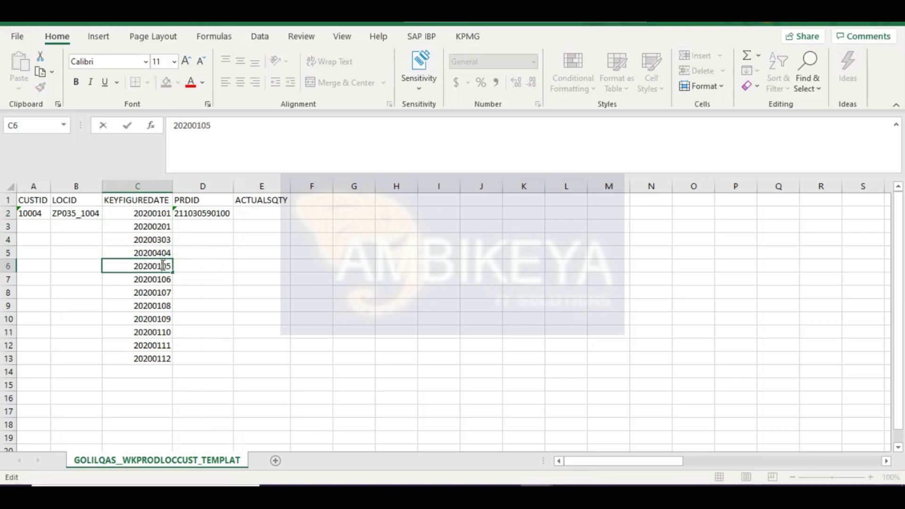
key(BackSpace)
text(5)
- Change the key figure dates in C7 to 20200606 and in C8 to 20200707
double_click(161, 279)
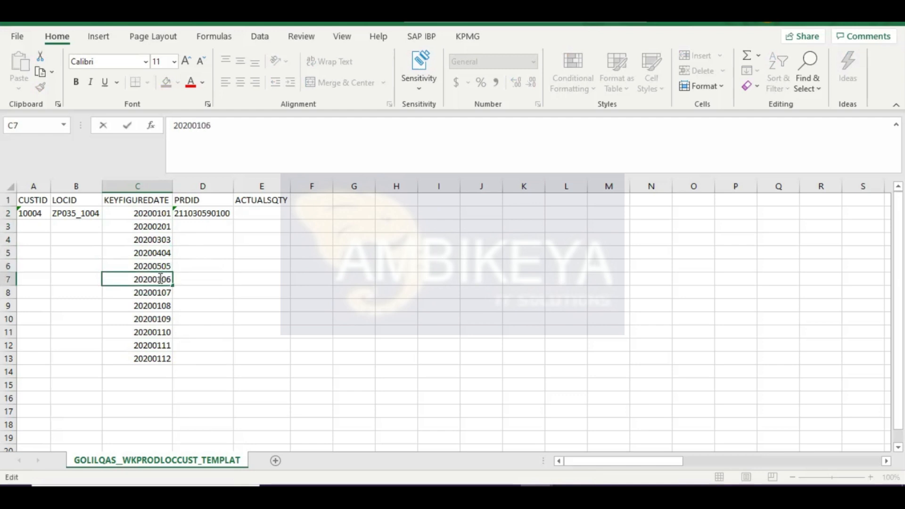
key(BackSpace)
text(6)
click(158, 291)
double_click(161, 292)
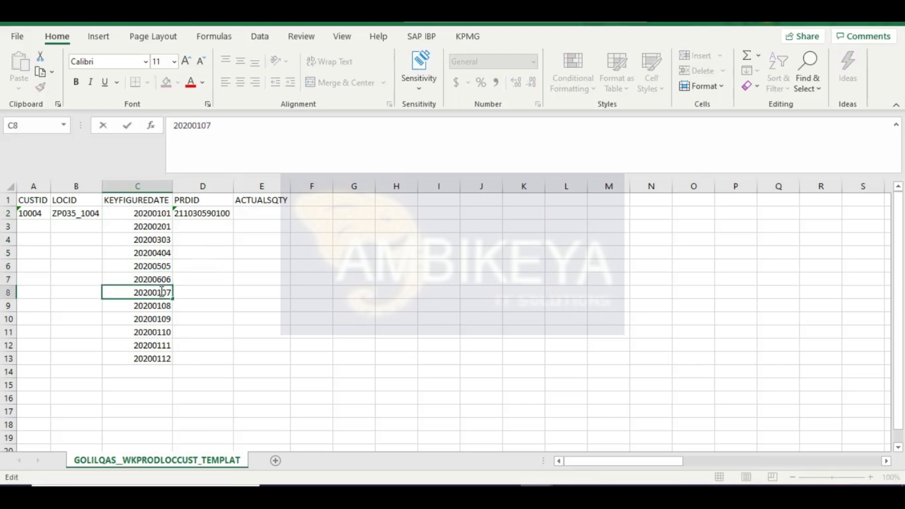
key(BackSpace)
text(7)
- Change the key figure dates in C9 to 20200808 and in C10 to 20200909
click(160, 307)
double_click(160, 307)
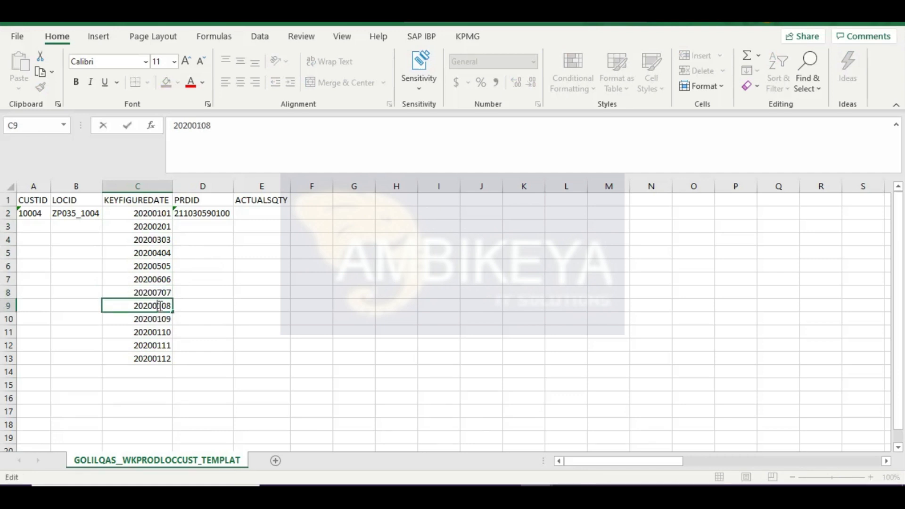
key(BackSpace)
text(8)
double_click(162, 318)
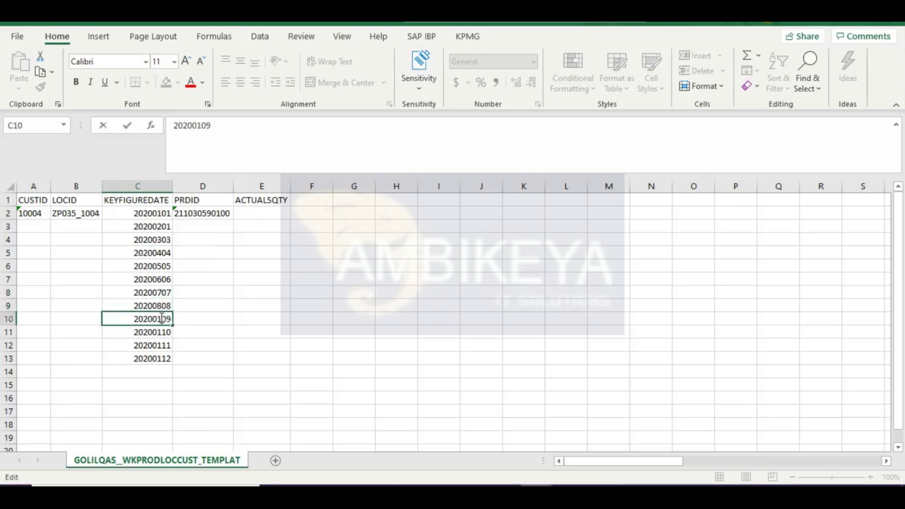
key(BackSpace)
text(9)
- Change the key figure dates in C11 to 20201010 and in C12 to 20201111
double_click(161, 332)
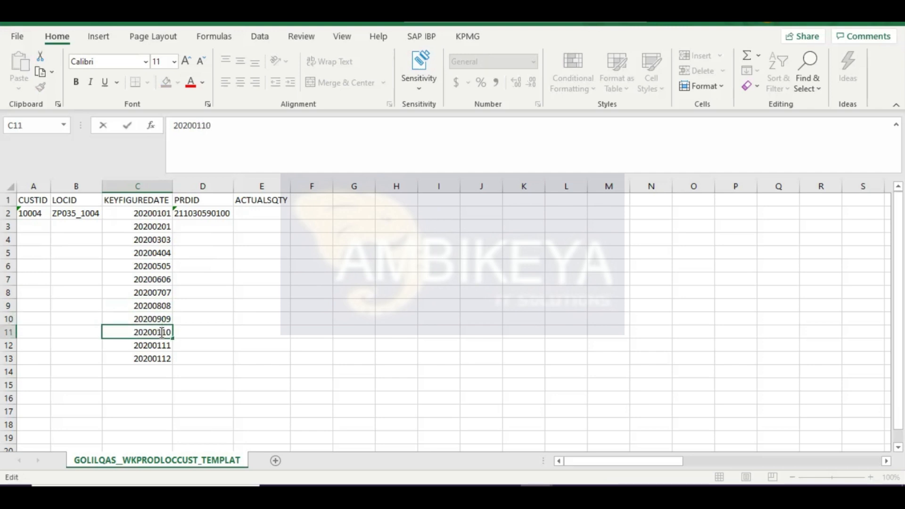
key(BackSpace)
key(BackSpace)
text(10)
double_click(161, 346)
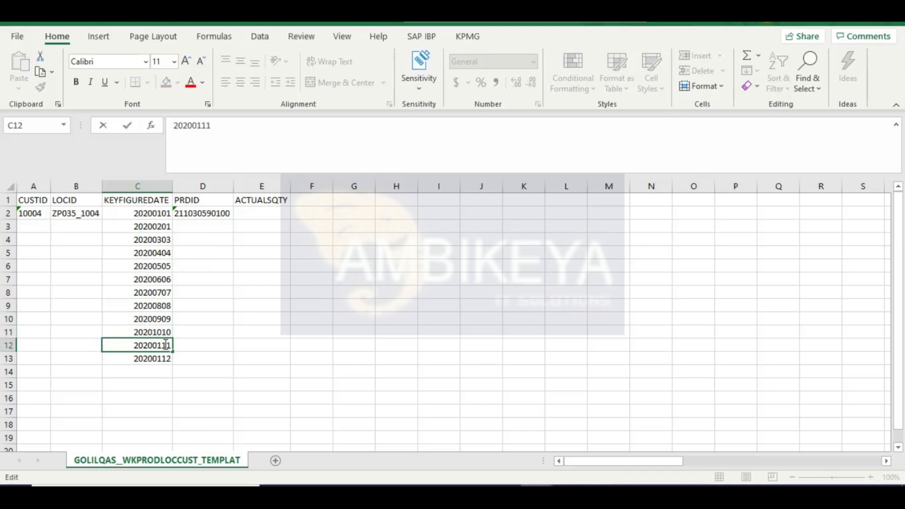
key(BackSpace)
key(BackSpace)
text(11)
- Change the key figure date in C13 to 20201212
click(162, 360)
double_click(161, 361)
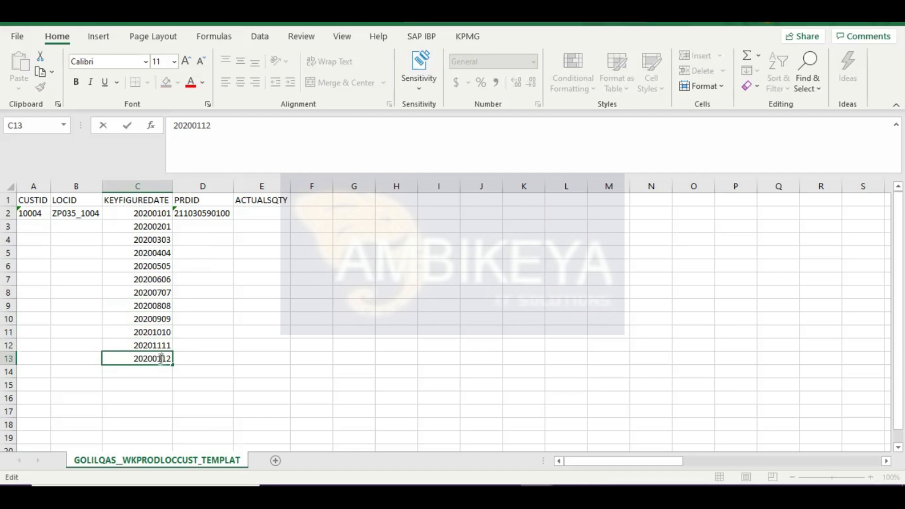
key(BackSpace)
key(BackSpace)
text(12)
key(Return)
- Copy the customer ID and location ZP035_1004 from A2:B2 down through row 13
click(81, 214)
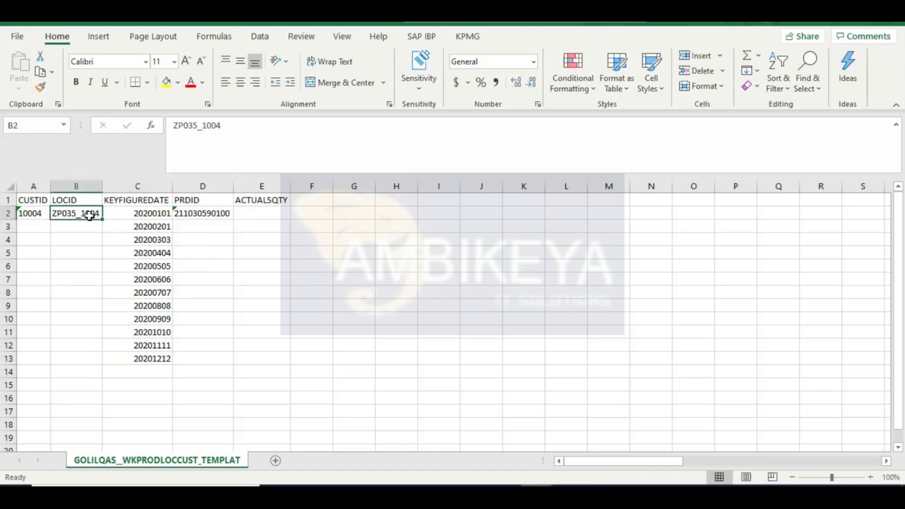
mouse_move(102, 220)
mouse_down()
mouse_move(99, 365)
mouse_move(105, 216)
mouse_up()
key(ctrl+c)
click(38, 212)
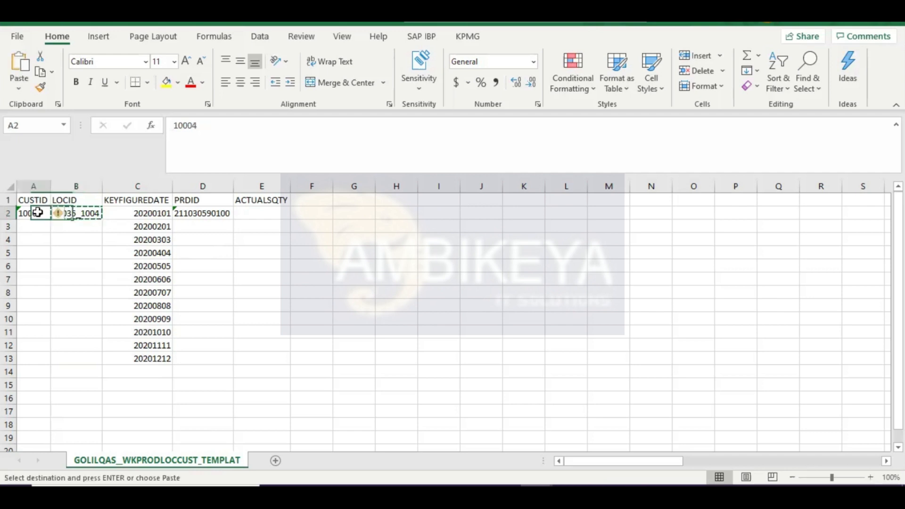
key(shift+Right)
key(shift+Right)
key(shift+Left)
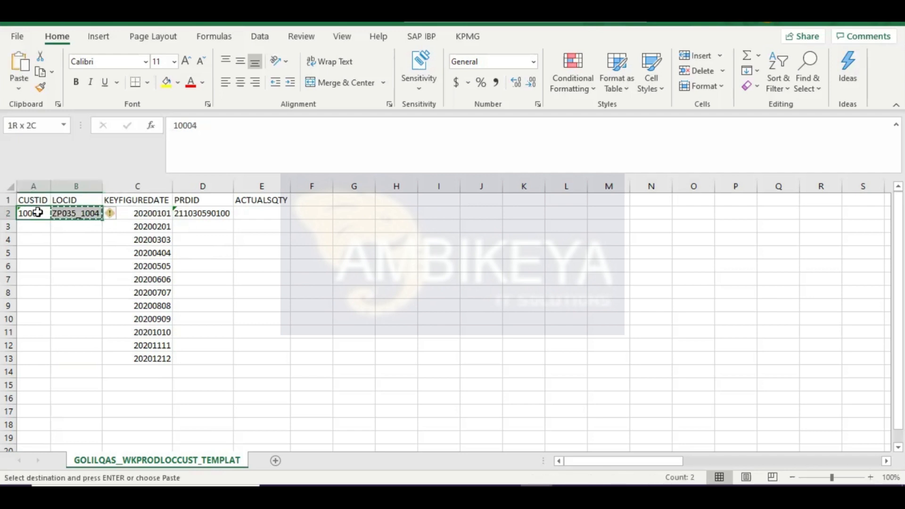
key(shift+Down)
key(shift+Down)
key(shift+Down)
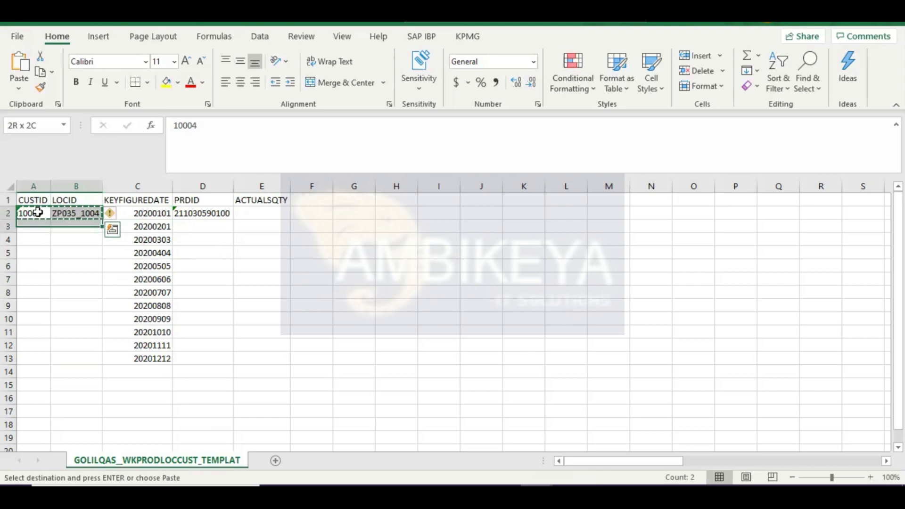
key(shift+Down)
key(shift+Down)
key(shift+Down)
key(shift+Down)
key(shift+Down)
key(shift+Down)
key(shift+Down)
key(shift+Down)
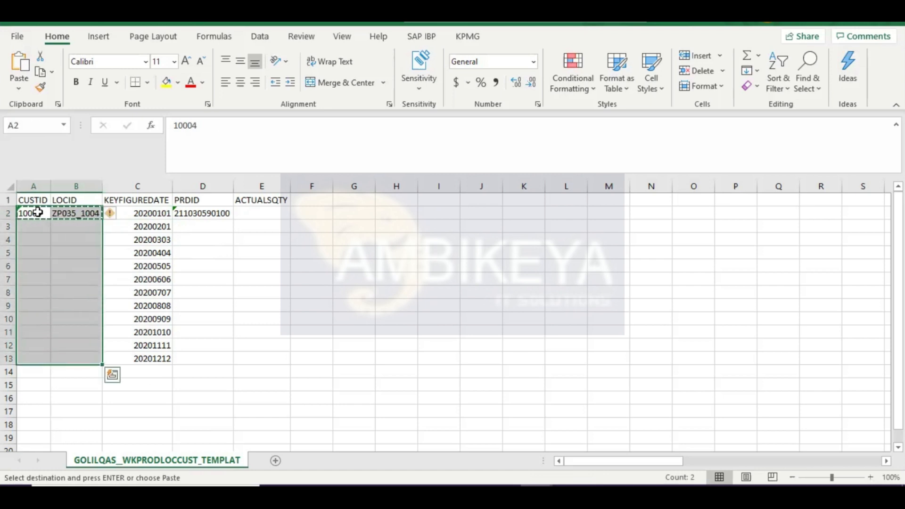
key(ctrl+v)
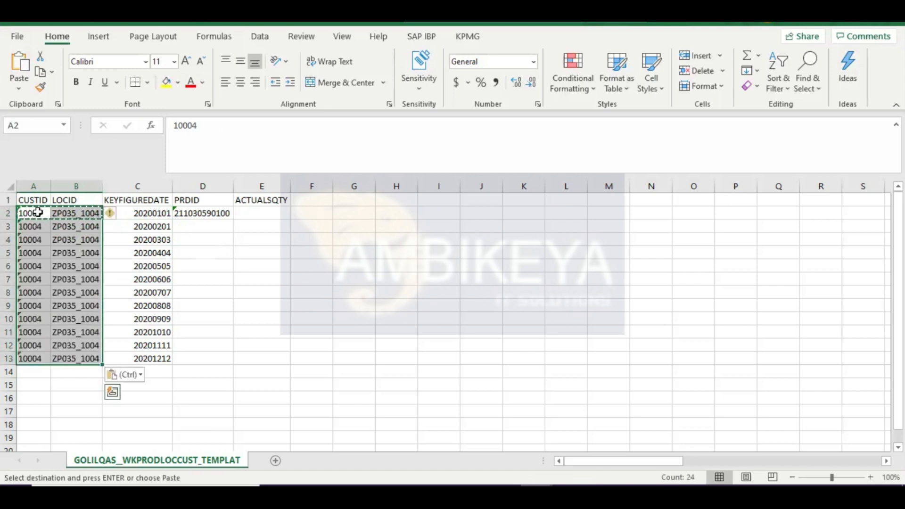
click(203, 214)
click(204, 230)
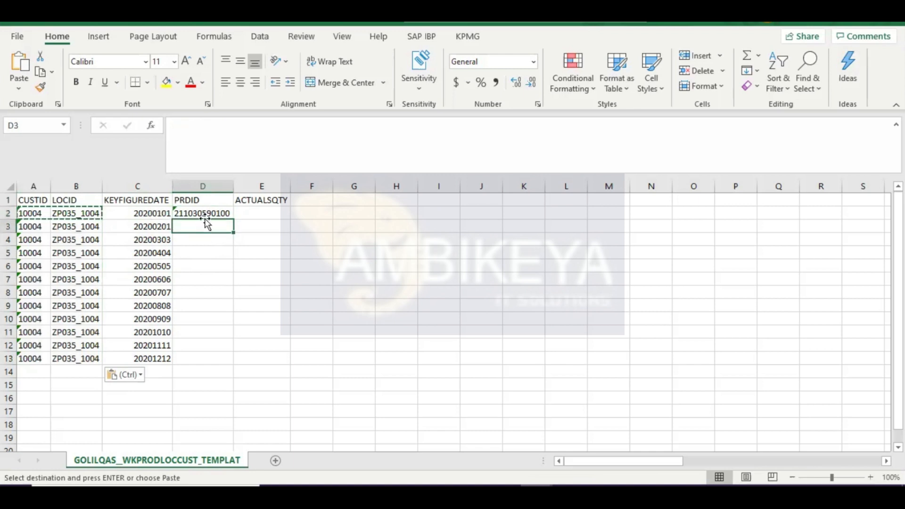
key(Escape)
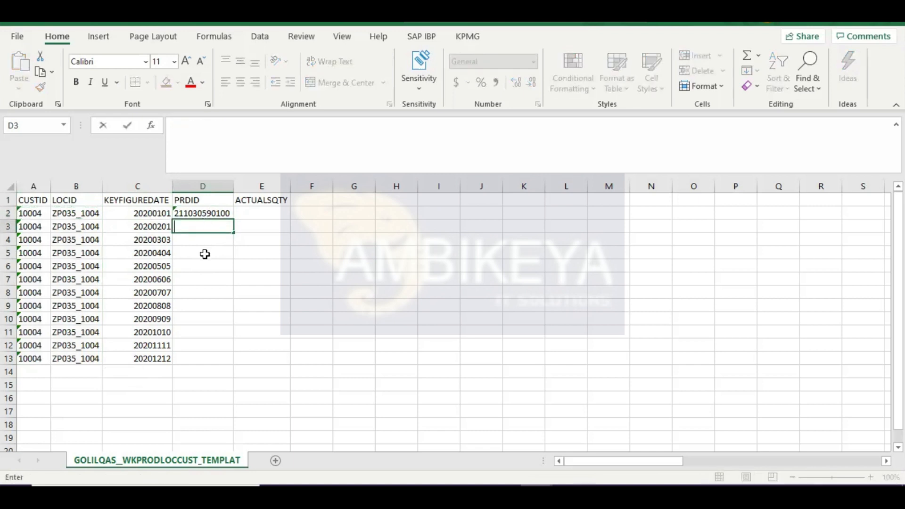
click(204, 252)
click(205, 213)
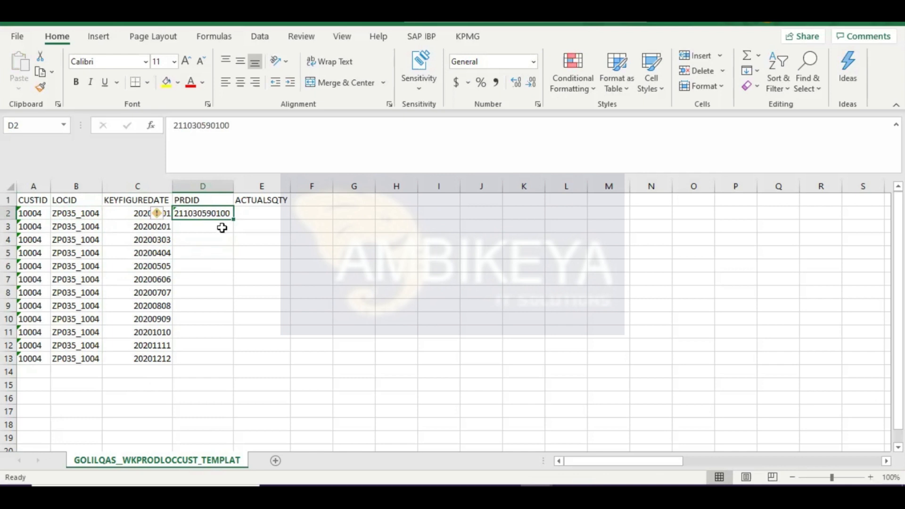
mouse_move(234, 219)
mouse_down()
mouse_move(234, 269)
mouse_move(231, 222)
mouse_up()
key(ctrl+c)
key(shift+Down)
key(shift+Down)
key(shift+Down)
key(shift+Down)
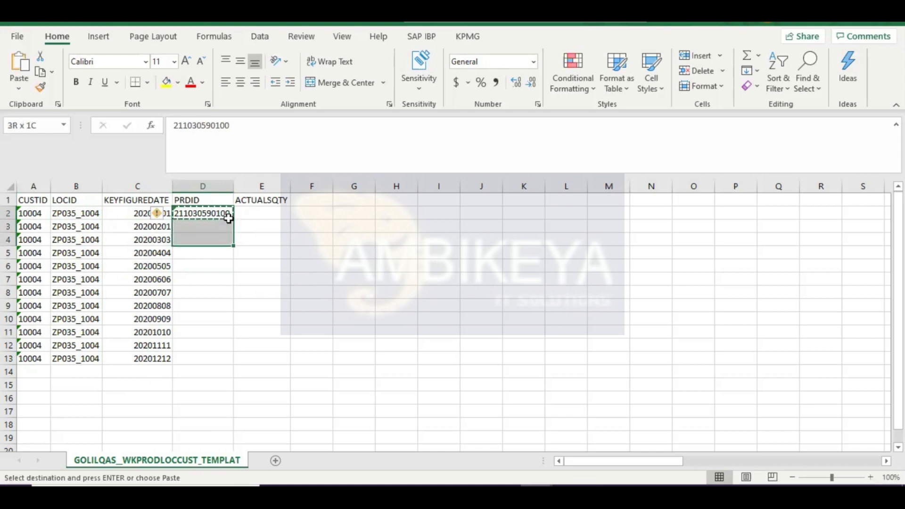
key(shift+Down)
key(shift+Down)
key(shift+Down)
key(shift+Down)
key(shift+Down)
key(shift+Down)
key(shift+Down)
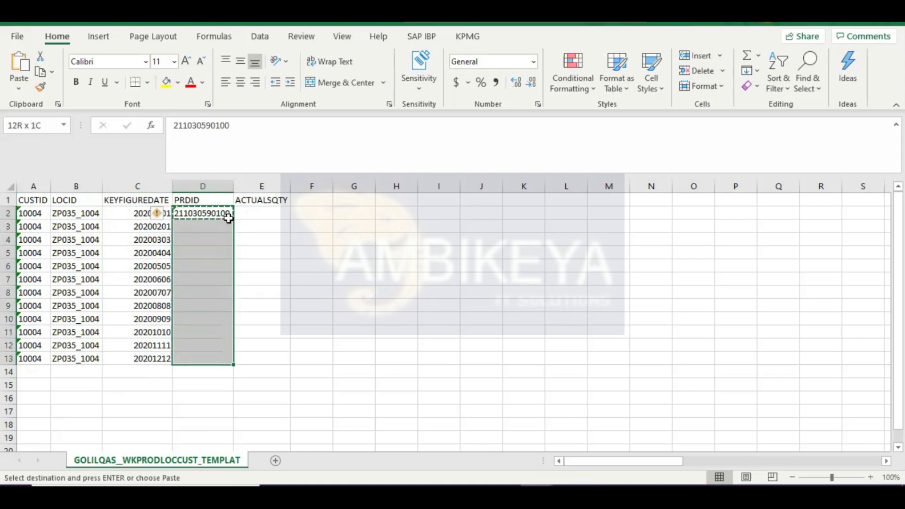
key(ctrl+v)
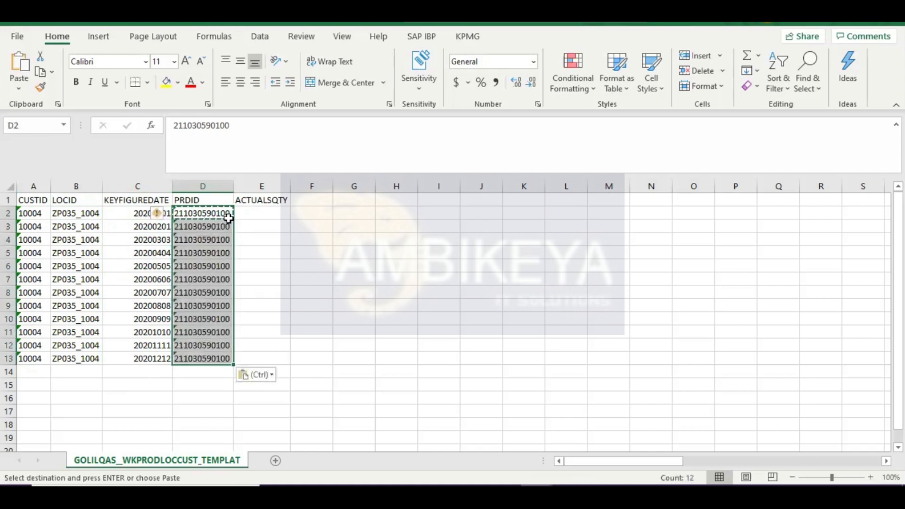
- Copy the January to July key figure dates in C2:C8 and paste them starting at C14
click(152, 358)
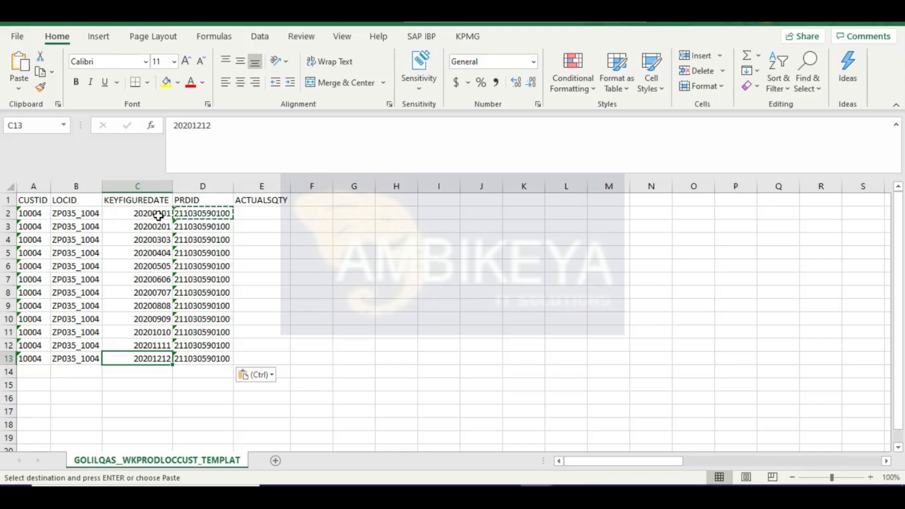
drag(156, 214, 160, 293)
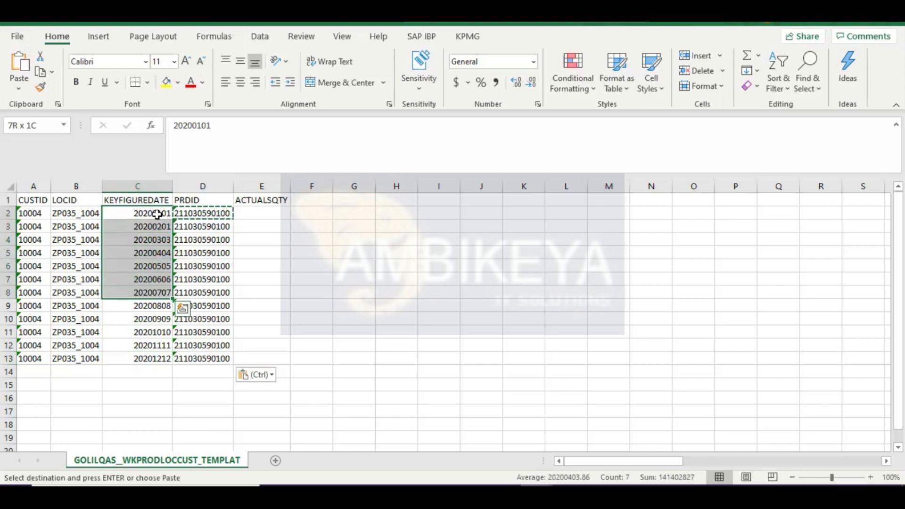
key(ctrl+c)
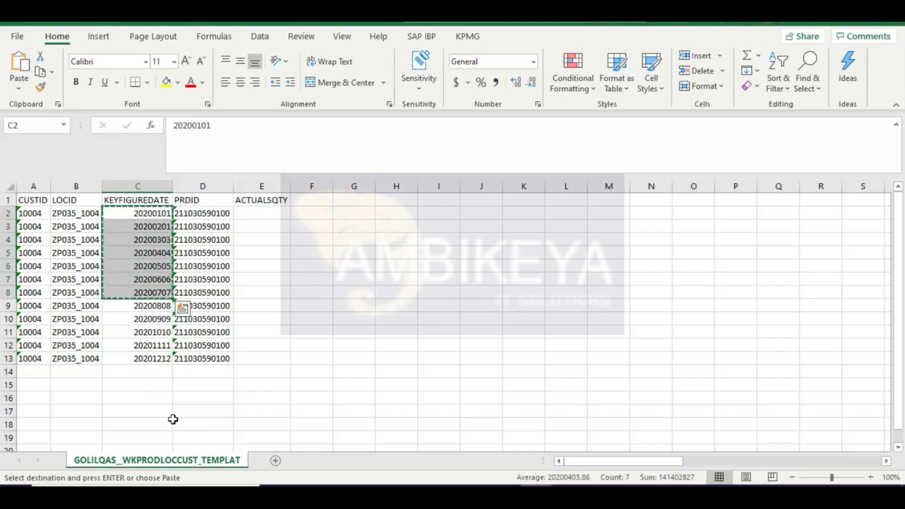
click(149, 372)
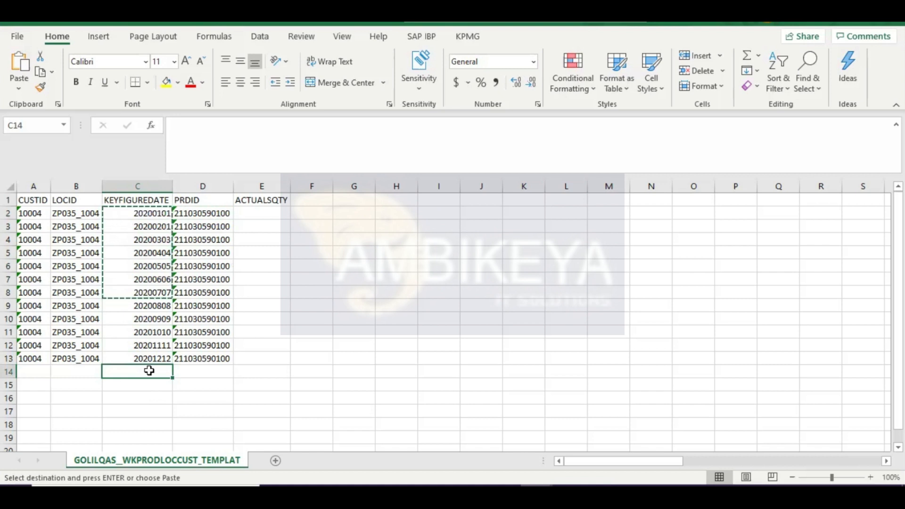
key(ctrl+v)
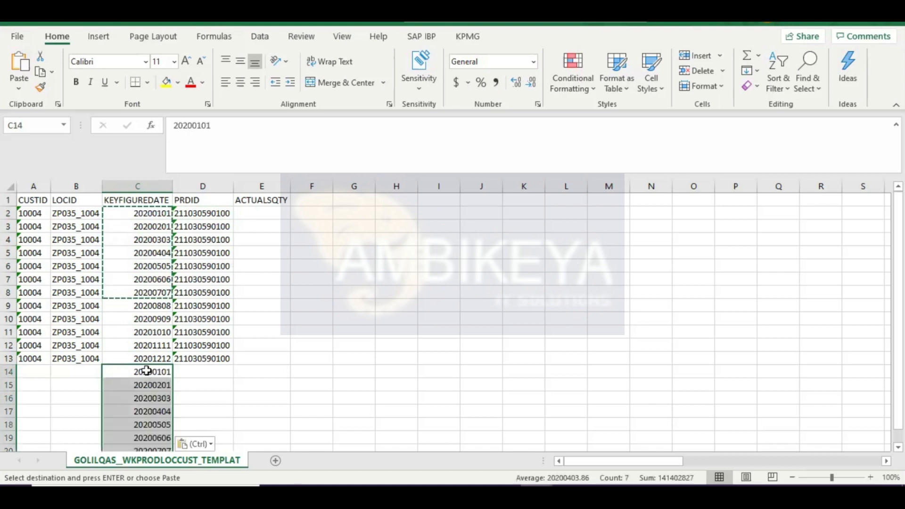
- Change the key figure dates in C14 to 20210101 and in C15 to 20210201
double_click(150, 371)
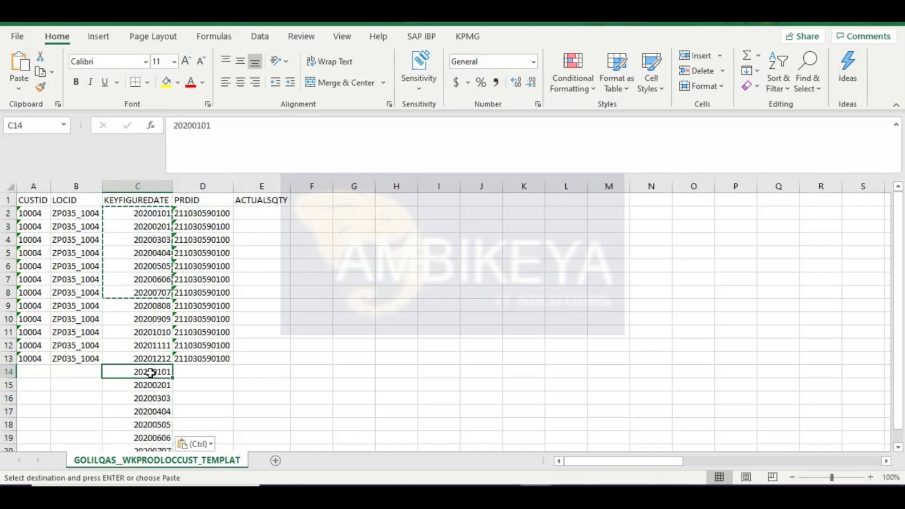
key(BackSpace)
text(1)
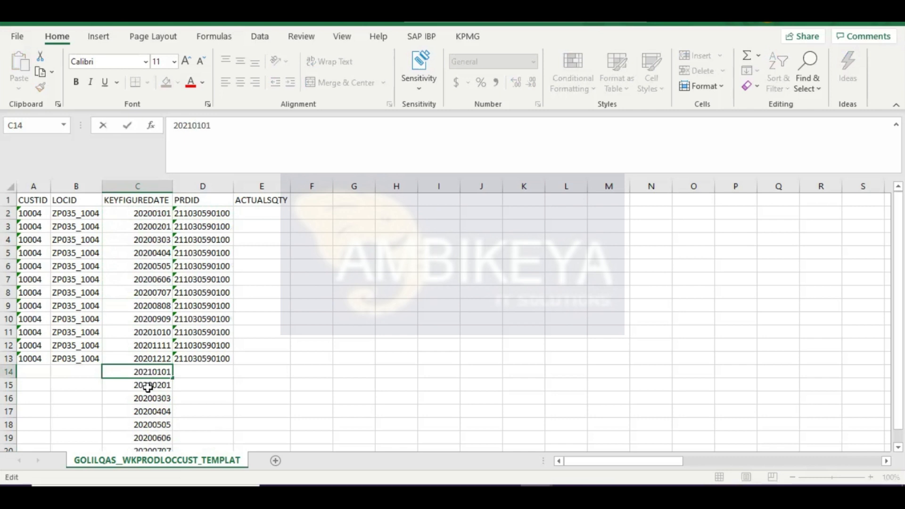
click(153, 384)
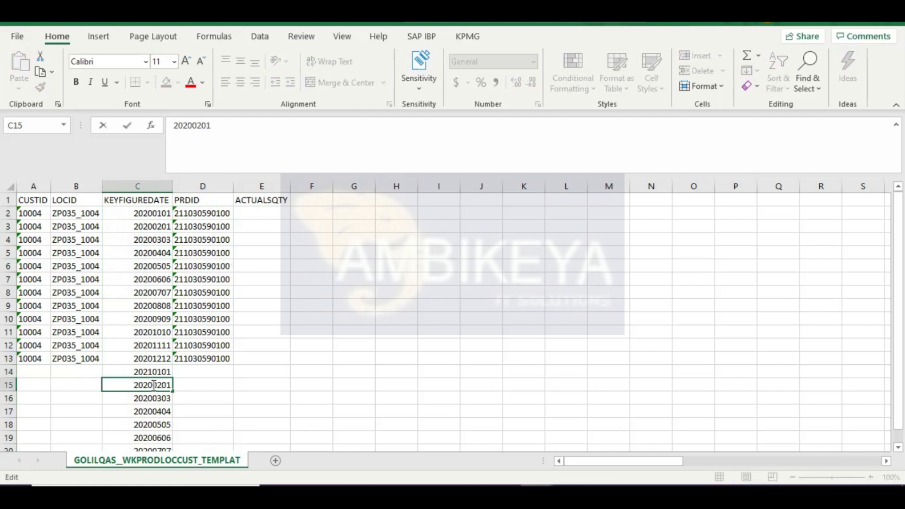
key(BackSpace)
text(1)
- Change the key figure dates in C16 to 20210303 and in C17 to 20210404
double_click(153, 397)
key(BackSpace)
text(1)
click(153, 412)
key(BackSpace)
text(1)
- Change the key figure dates in C18 to 20210505, in C19 to 20210606 and in C20 to 20210707
double_click(153, 426)
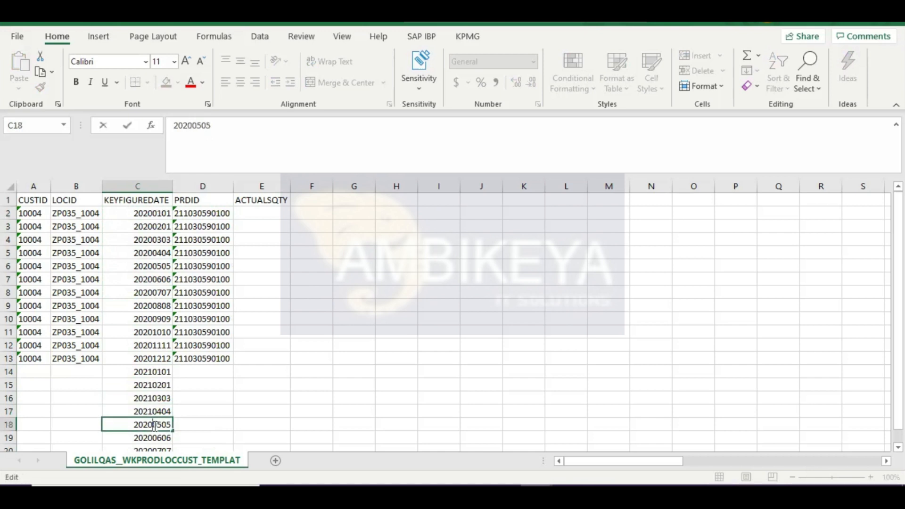
key(BackSpace)
text(1)
click(154, 438)
scroll(154, 440, down, 2)
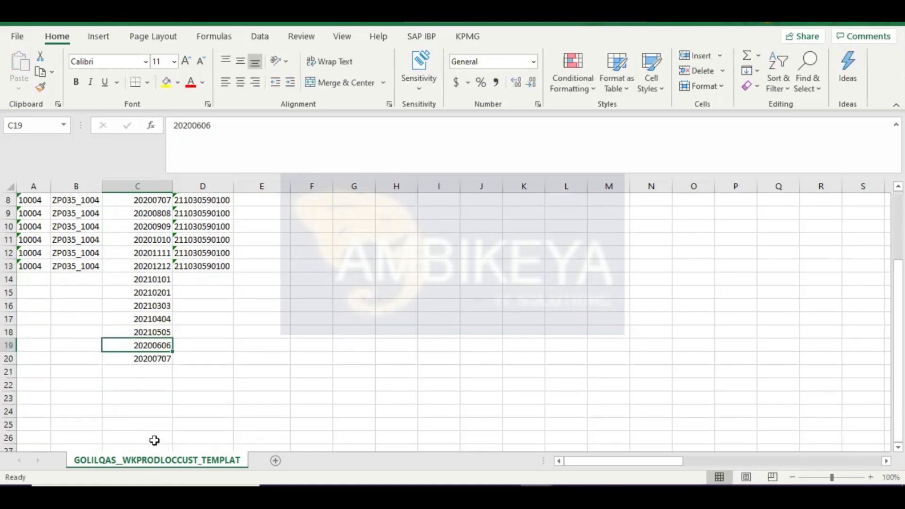
double_click(152, 346)
key(BackSpace)
text(1)
double_click(153, 358)
key(BackSpace)
text(1)
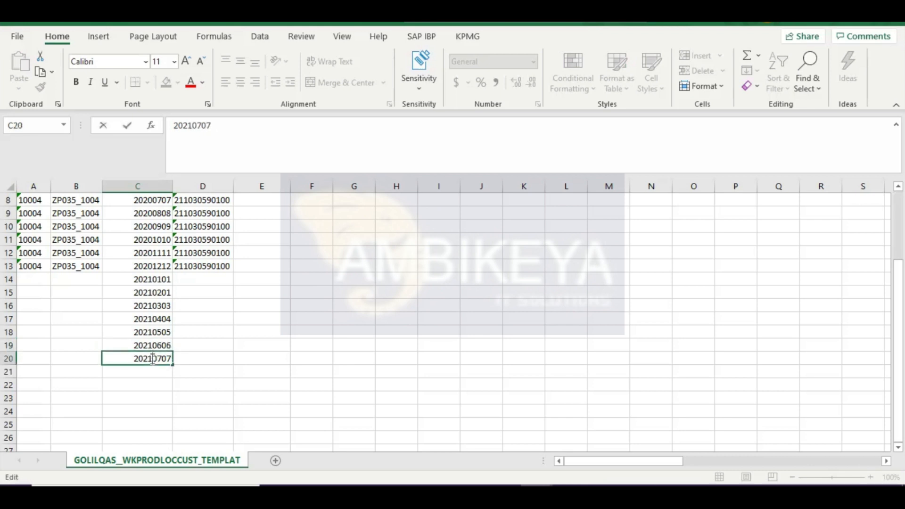
- Copy the customer ID and location from A13:B13 down through row 20
click(73, 344)
drag(29, 265, 75, 266)
key(ctrl+c)
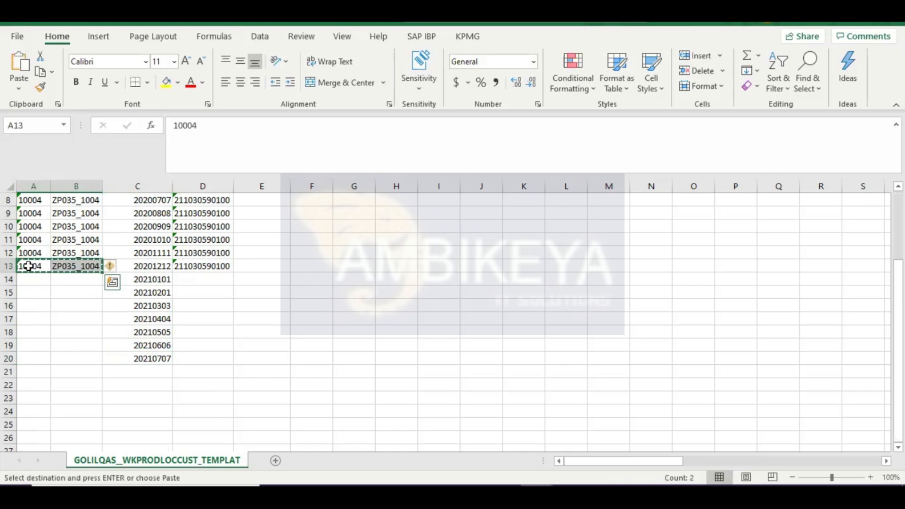
key(shift+Down)
key(shift+Down)
key(shift+Down)
key(shift+Down)
key(shift+Down)
key(shift+Down)
key(shift+Down)
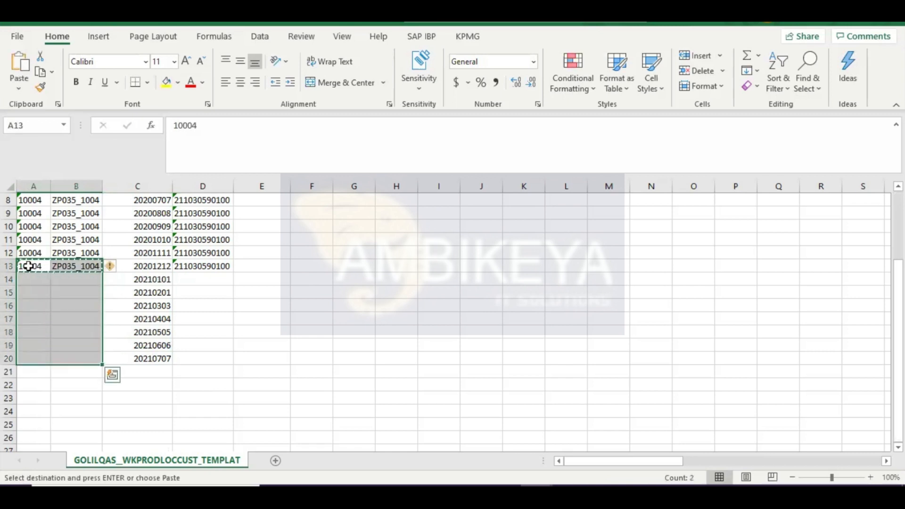
key(ctrl+v)
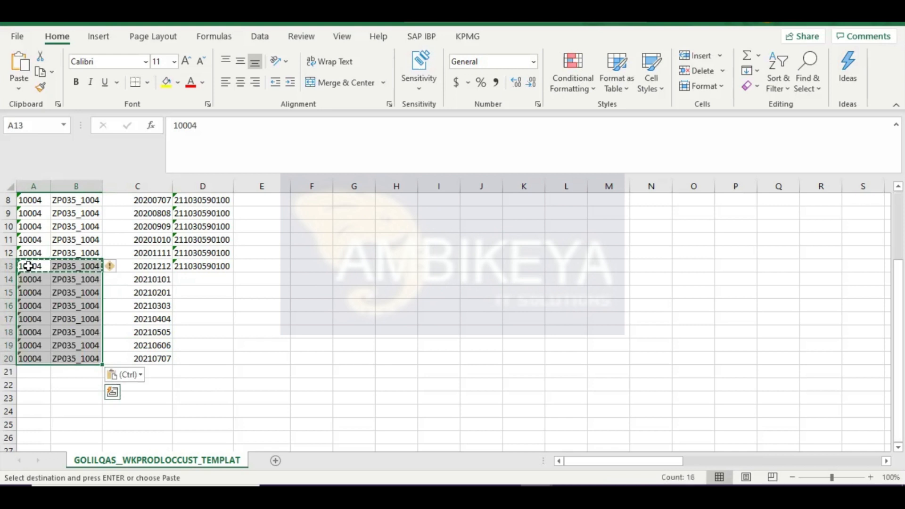
- Copy the product ID from D13 down through D20
click(215, 265)
key(ctrl+c)
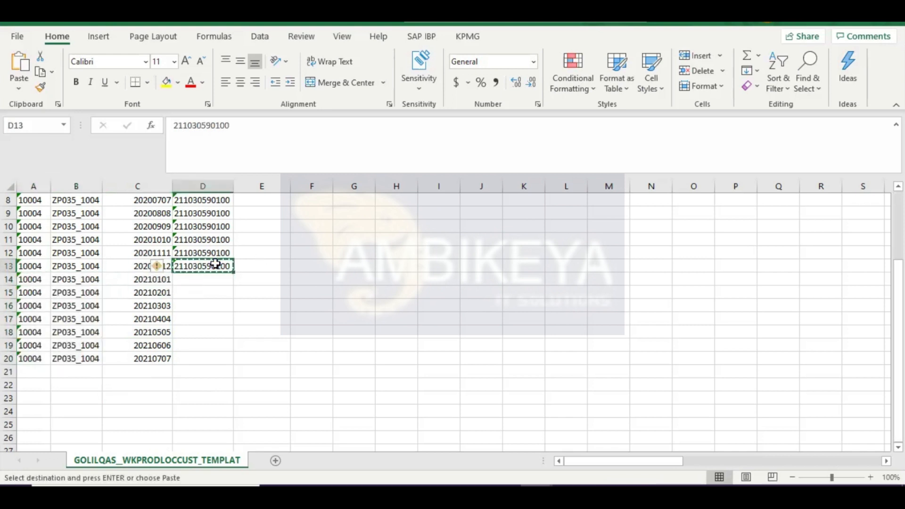
key(shift+Down)
key(shift+Down)
key(shift+Down)
key(shift+Down)
key(shift+Down)
key(shift+Down)
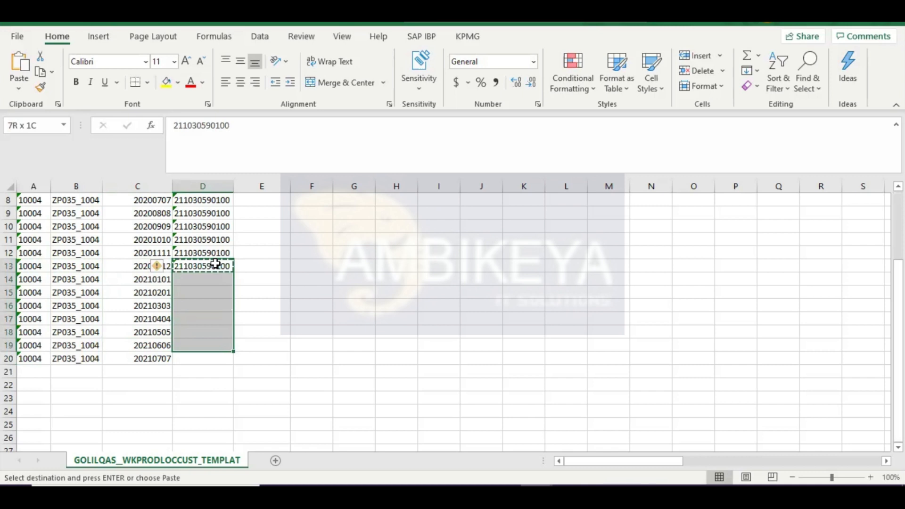
key(shift+Down)
key(ctrl+v)
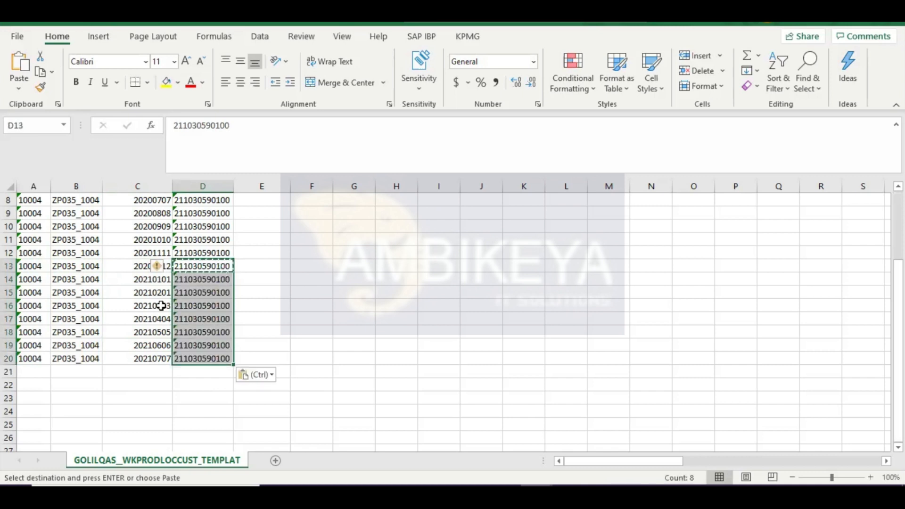
- Enter the ACTUALSQTY values 1000 in E2, 1200 in E3 and 1150 in E4
scroll(155, 305, up, 3)
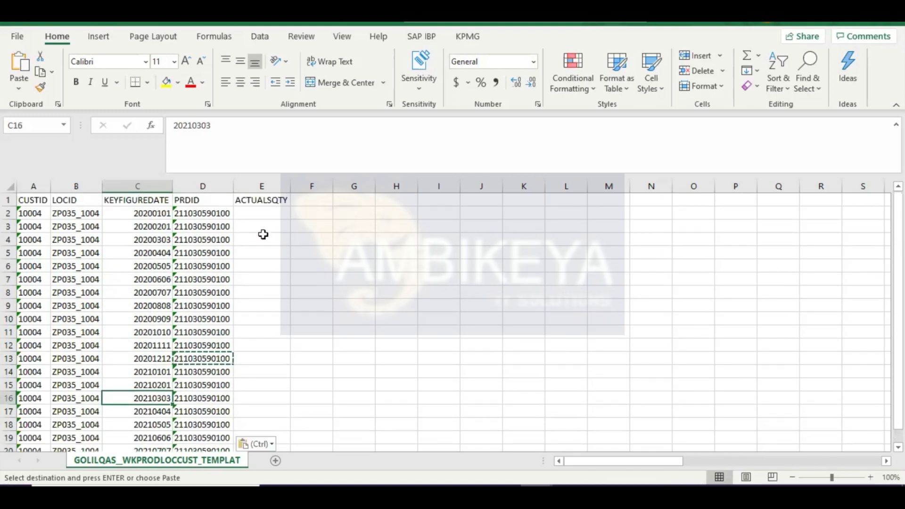
double_click(264, 213)
text(1000)
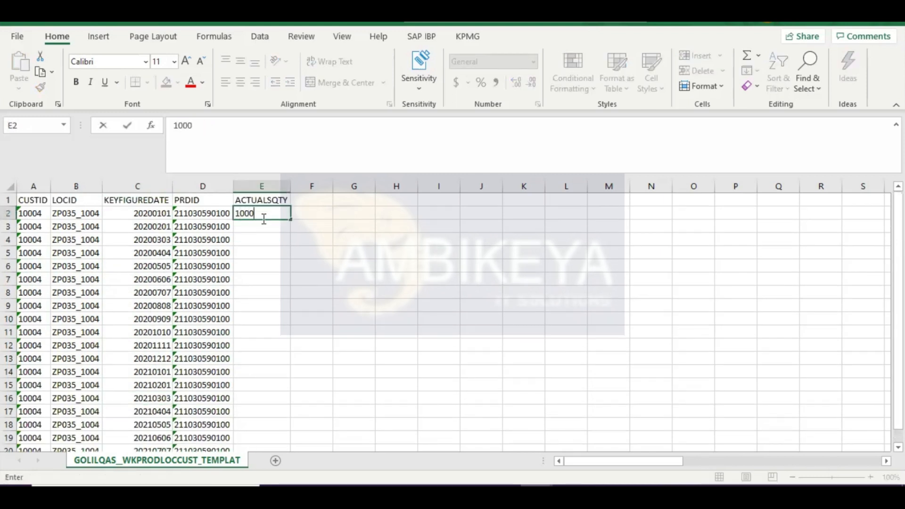
click(263, 226)
double_click(262, 226)
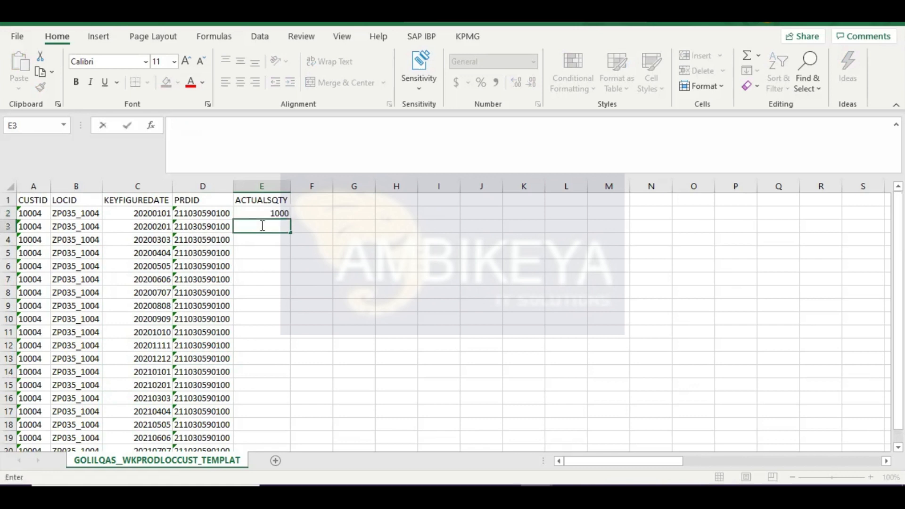
text(1200)
click(263, 239)
double_click(264, 240)
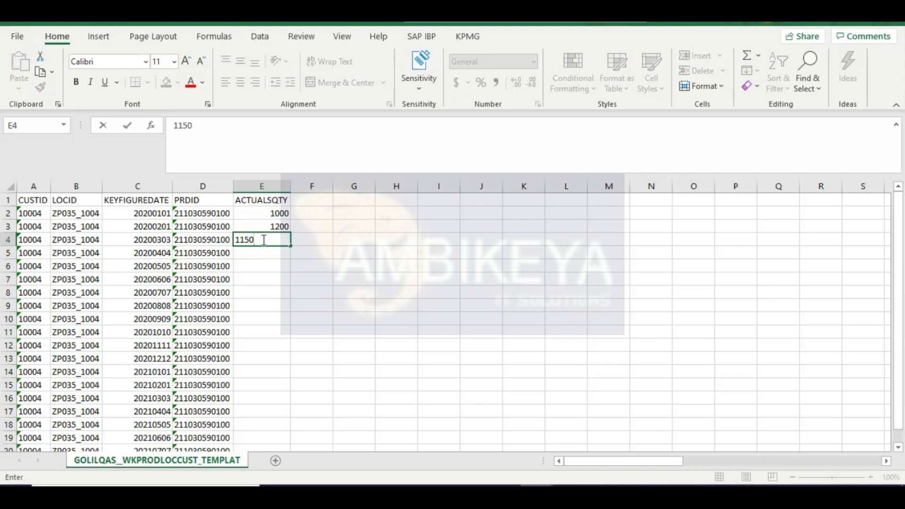
- Extend the ACTUALSQTY values in E2:E4 as a fill series down through E20
click(276, 214)
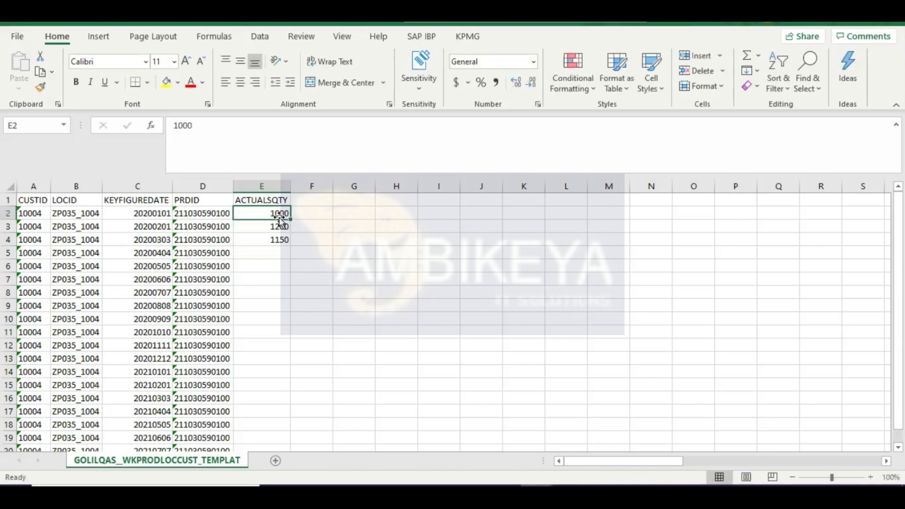
drag(279, 219, 290, 427)
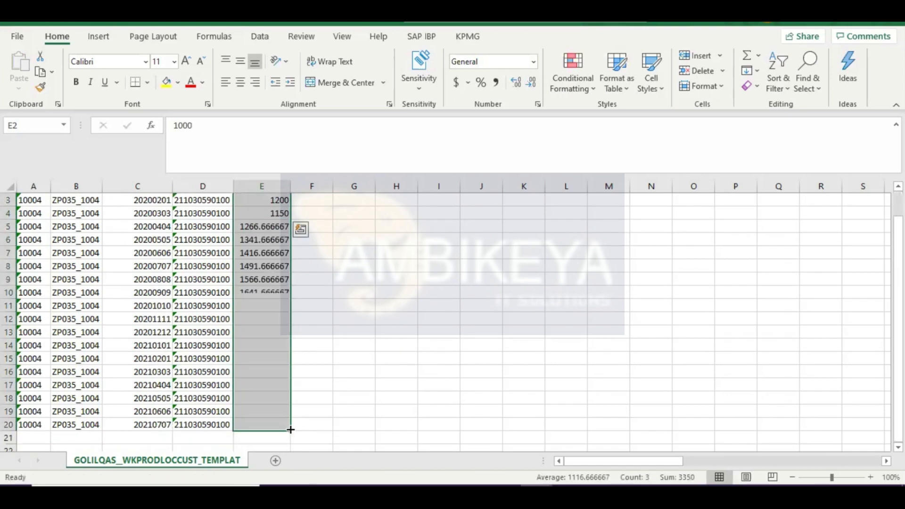
- Switch to SAP IBP Data Integration in Chrome and start a new import job
click(352, 275)
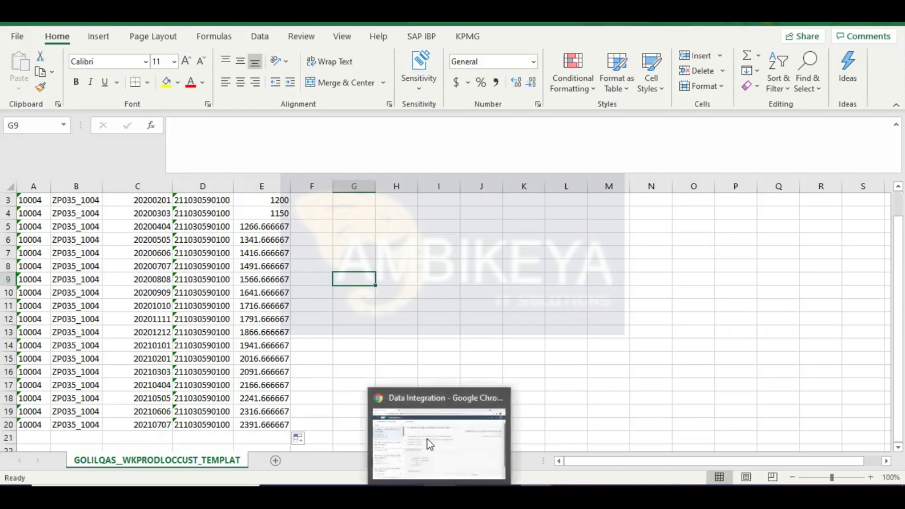
click(410, 412)
click(345, 277)
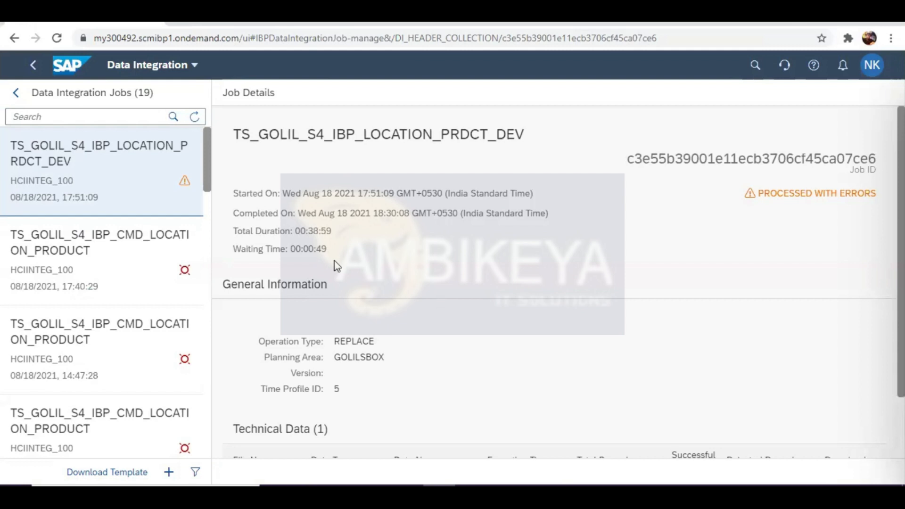
click(173, 471)
- Set the import job's data type to Key Figures and its planning area to GOLILQAS (Unified Planning Area)
click(607, 167)
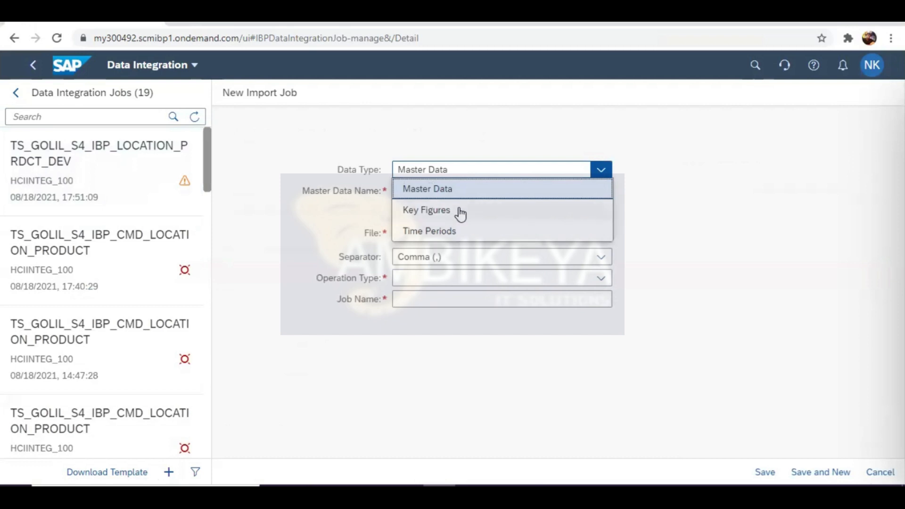
click(461, 214)
triple_click(648, 212)
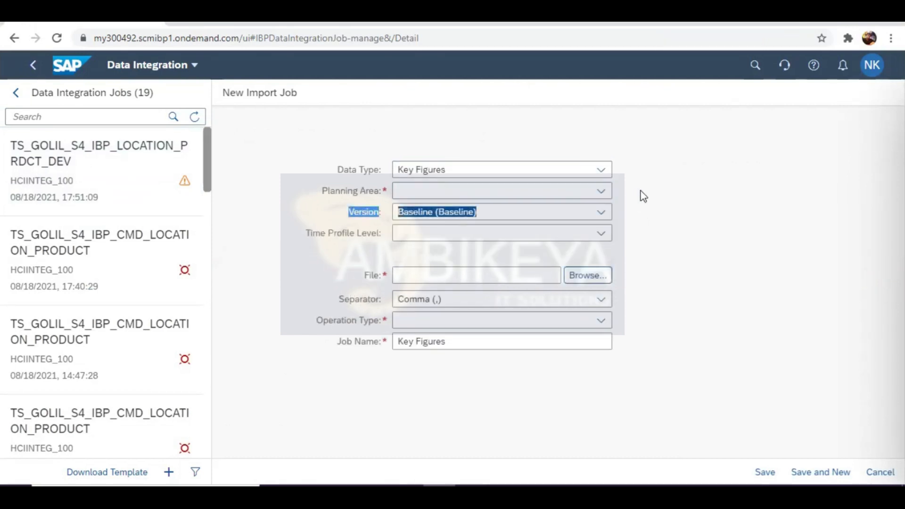
click(601, 192)
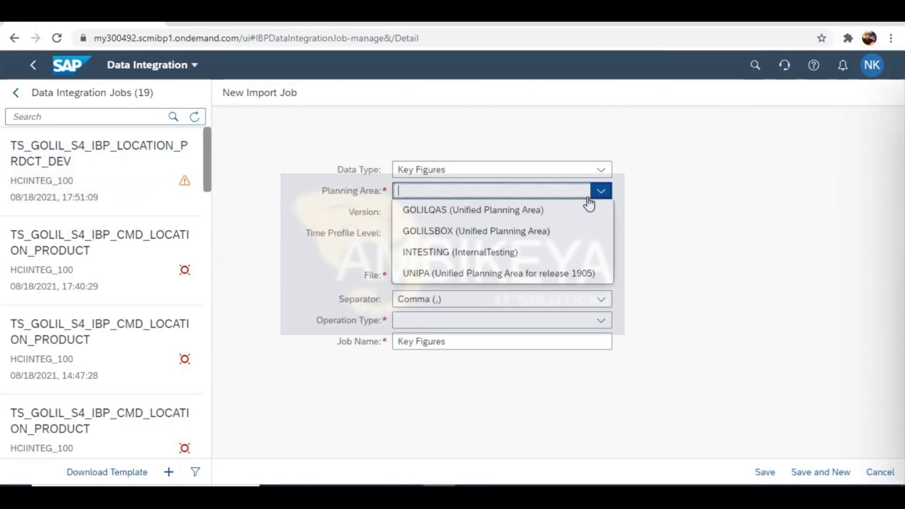
click(453, 211)
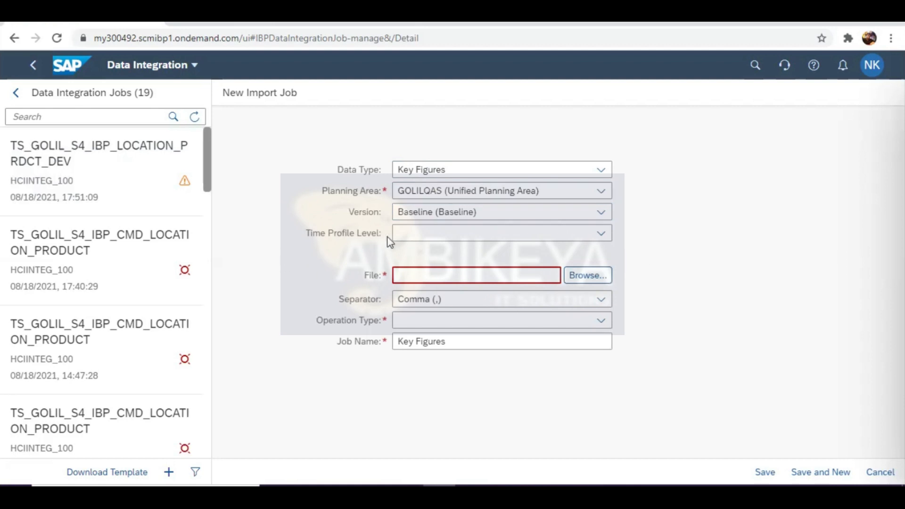
click(606, 237)
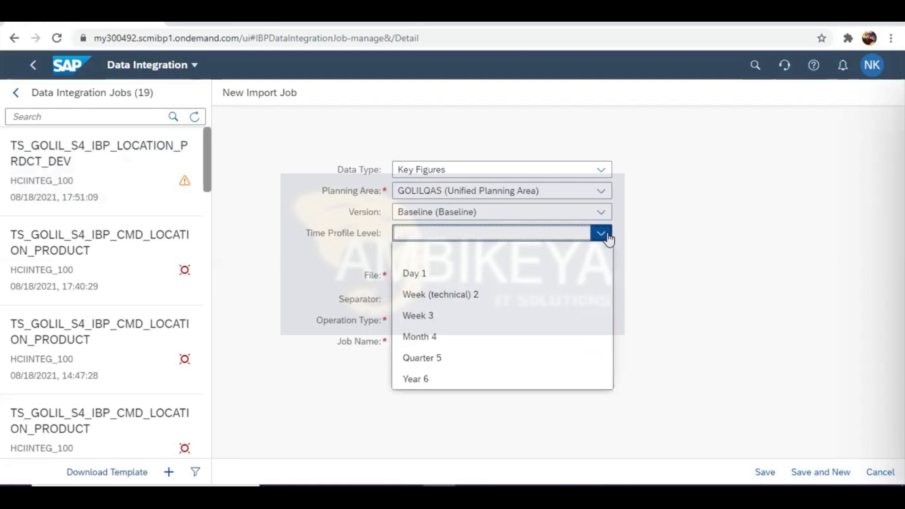
click(719, 253)
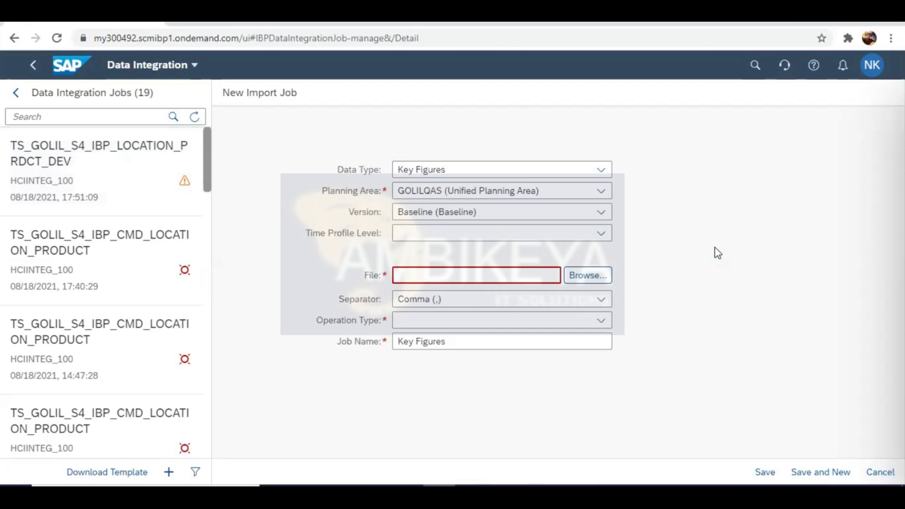
click(600, 235)
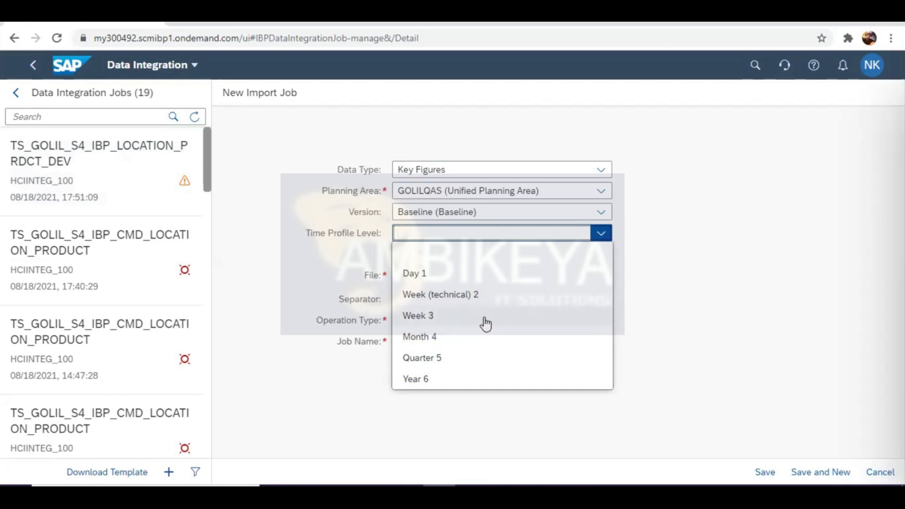
click(691, 278)
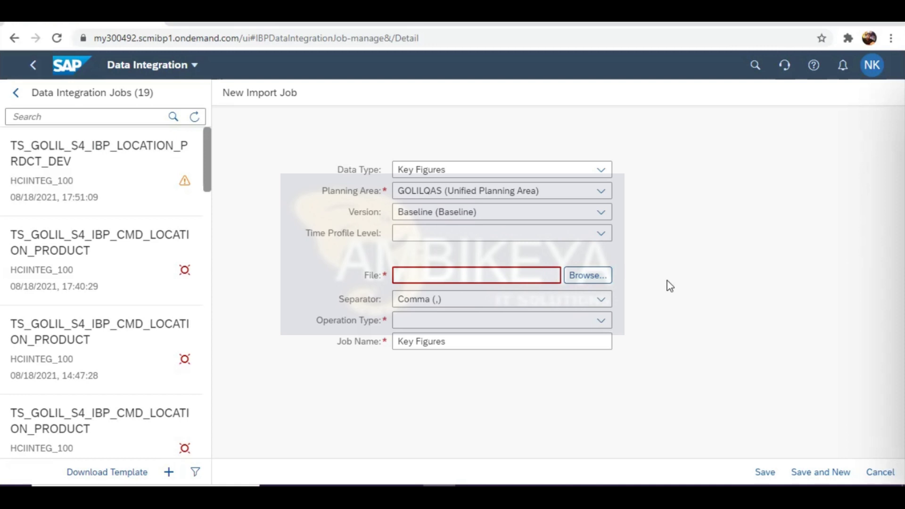
- Attach the GOLILQAS__WKPRODLOCCUST_TEMPLATE file from Downloads to the import job and set the operation type to Insert/Update
click(595, 277)
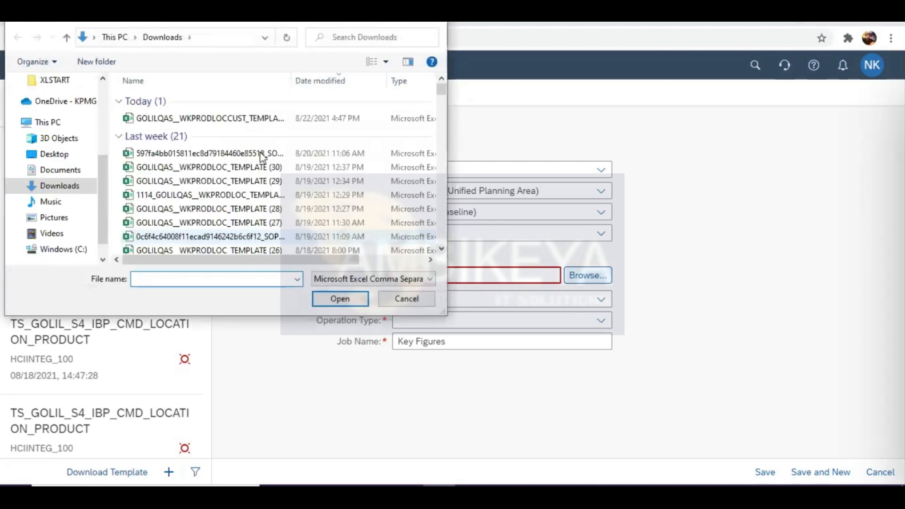
click(245, 120)
click(339, 299)
click(600, 320)
click(436, 344)
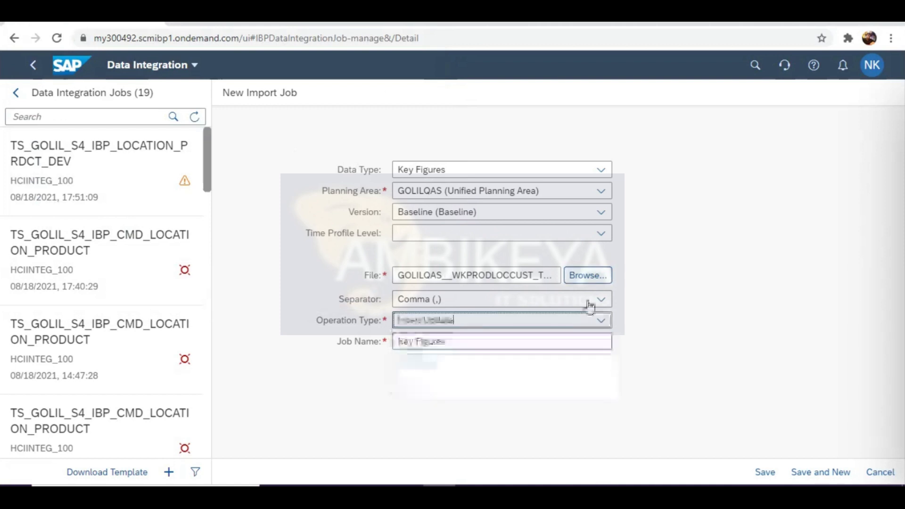
click(607, 321)
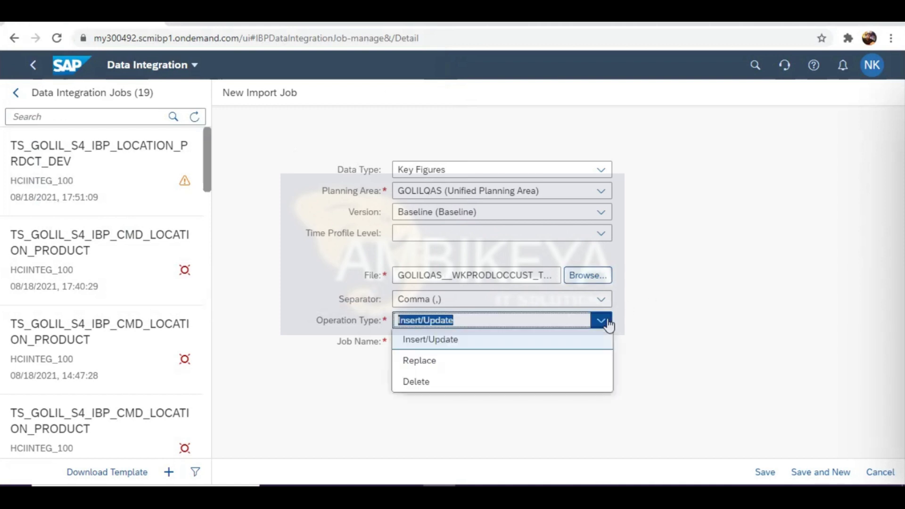
click(725, 327)
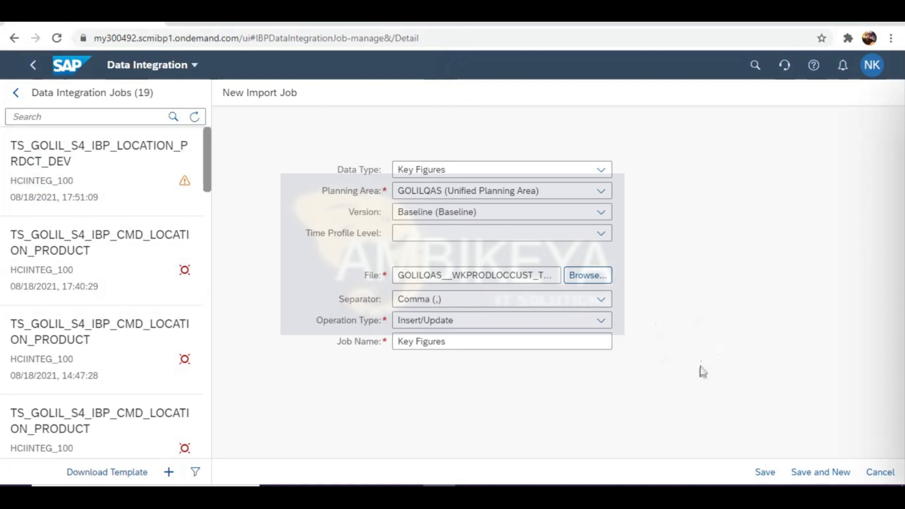
- Save the import job, open the new Key Figures job's details and refresh the job list
click(767, 472)
click(766, 472)
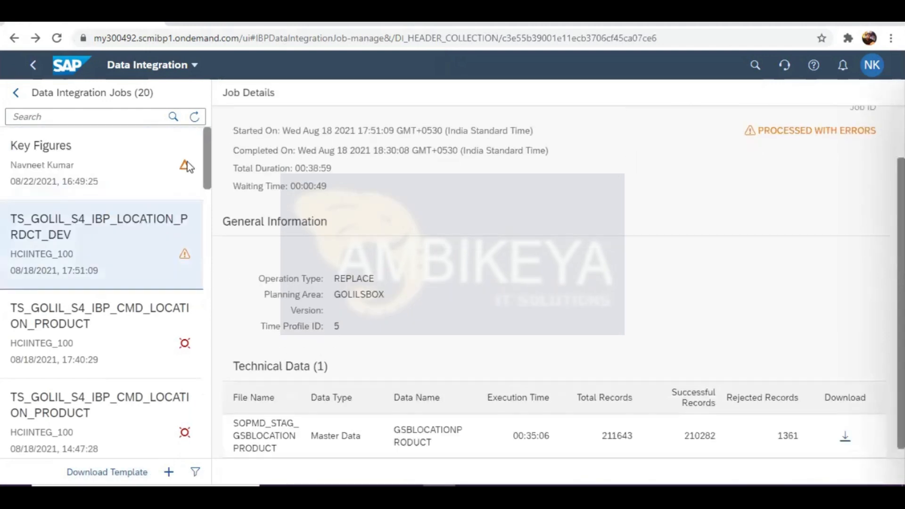
click(115, 162)
click(194, 116)
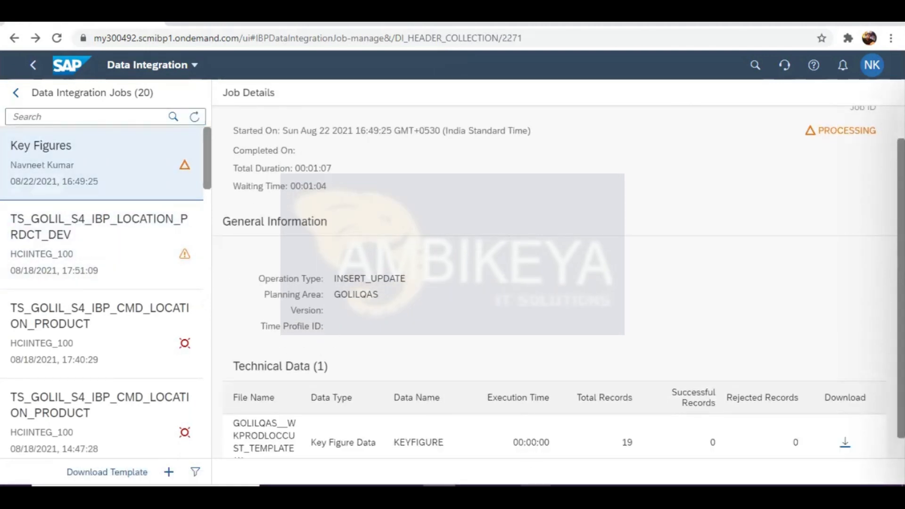
- Switch to the Customer Source workbook in Excel and copy the product ID from D4
click(608, 438)
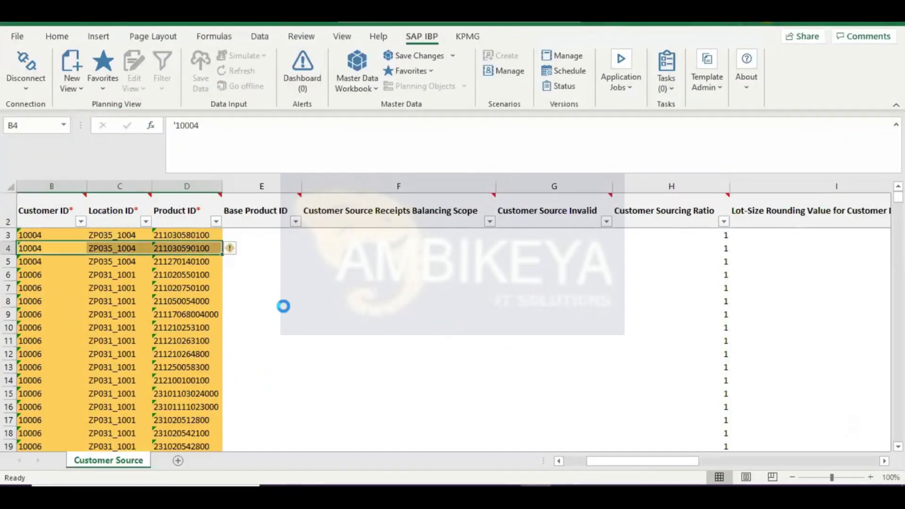
click(178, 247)
key(ctrl+c)
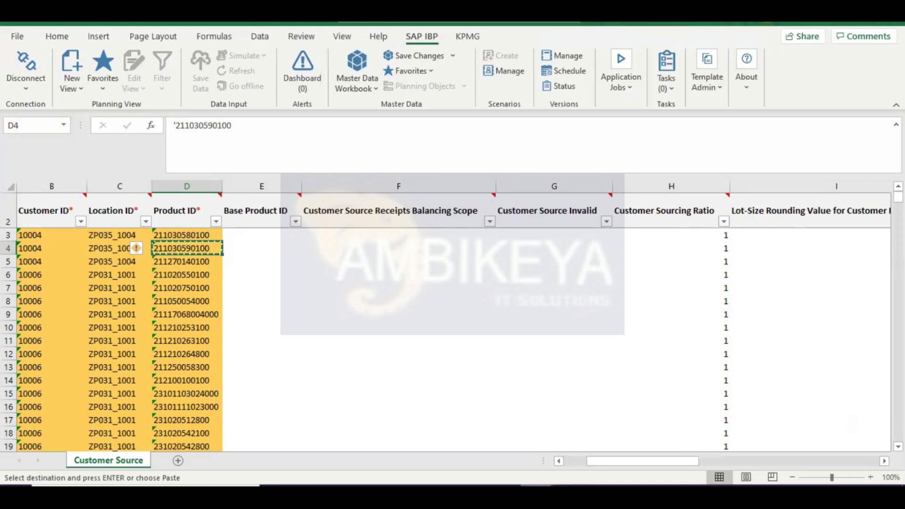
- Create a blank workbook and set up a new SAP IBP planning view from the Statistical Forecast template
click(17, 38)
click(44, 96)
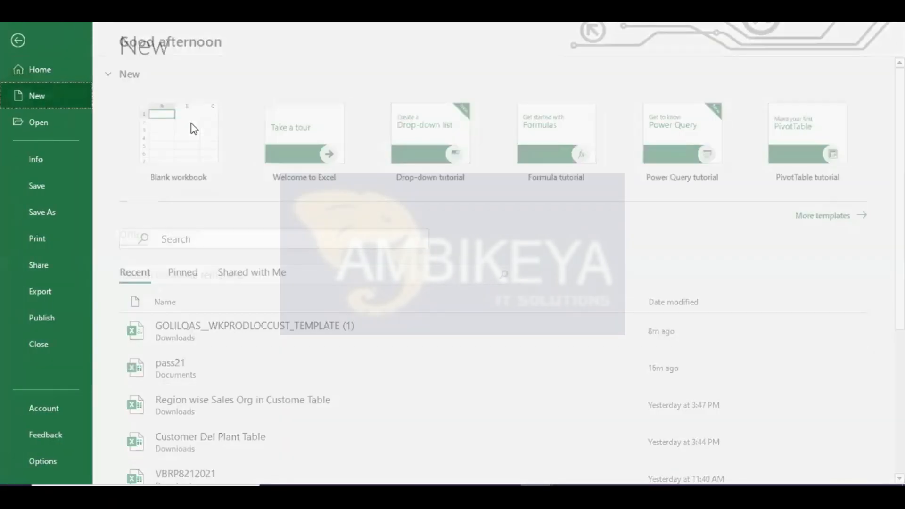
click(192, 126)
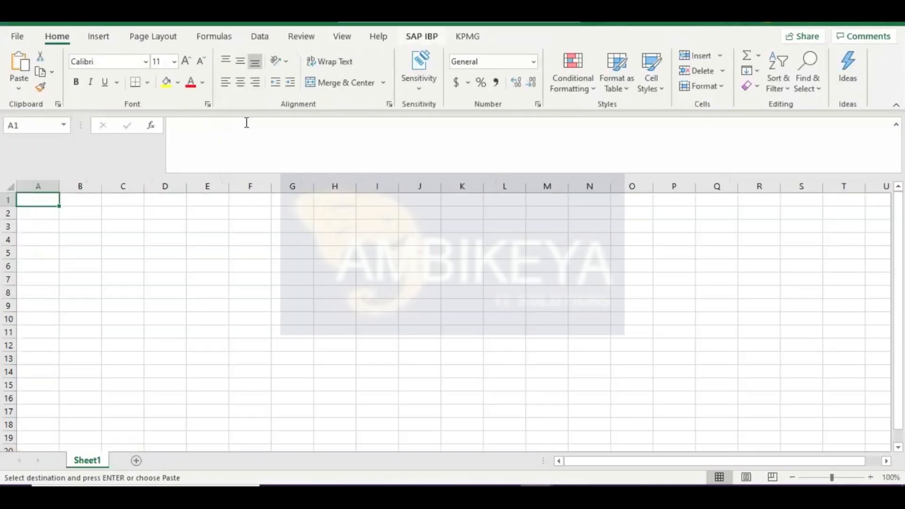
click(73, 81)
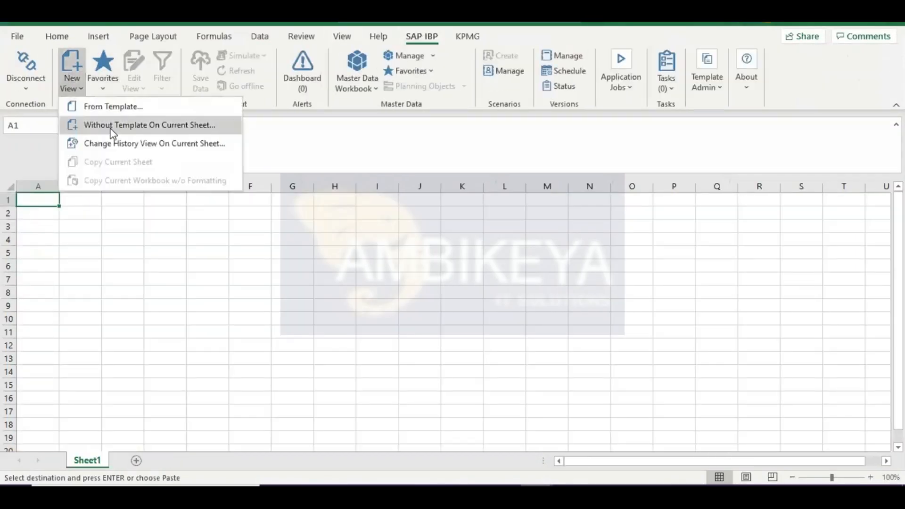
click(111, 106)
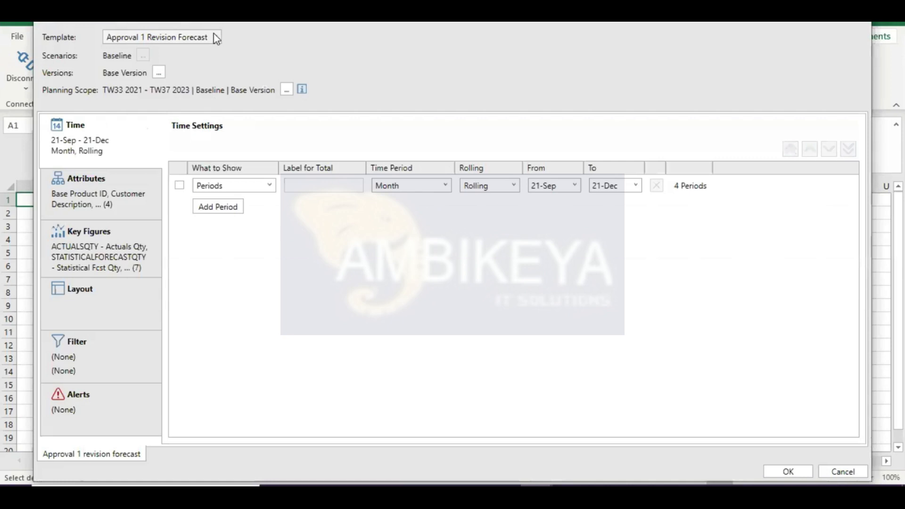
click(215, 36)
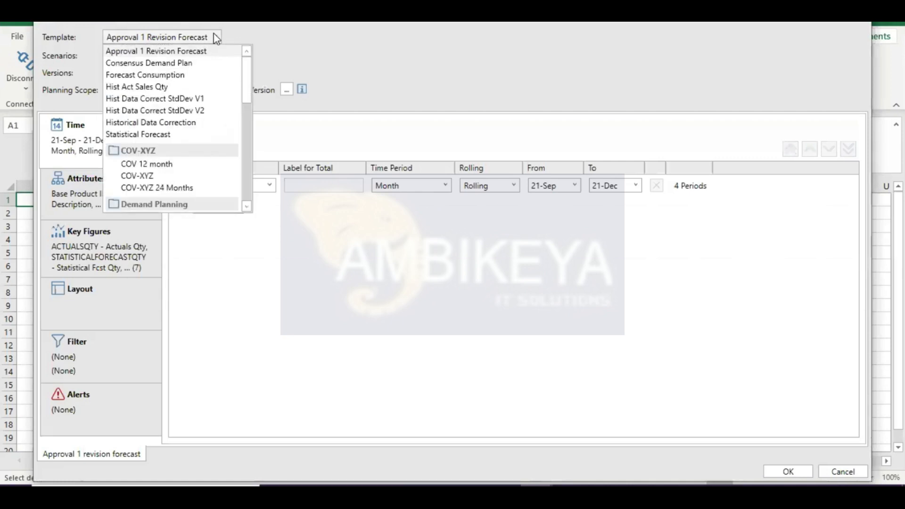
click(169, 134)
- Reduce the planning view's selected attributes to Product ID only
click(97, 209)
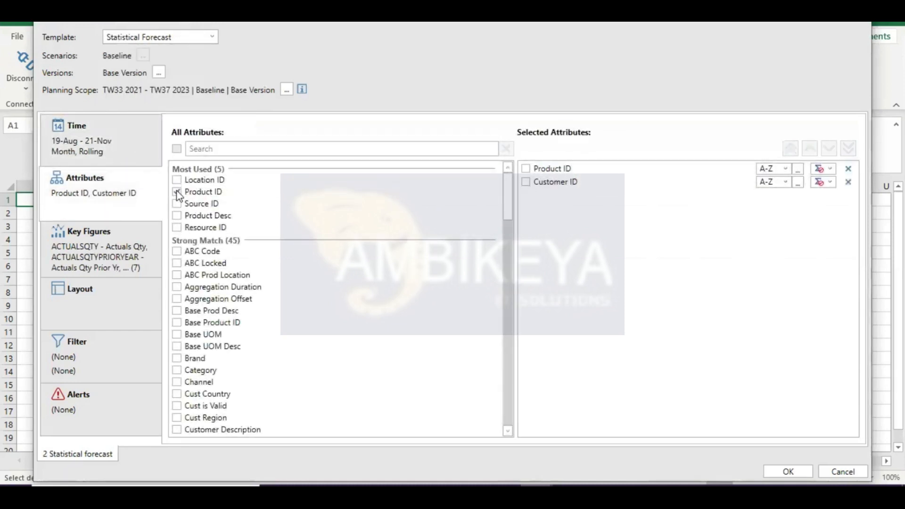
click(176, 191)
click(177, 191)
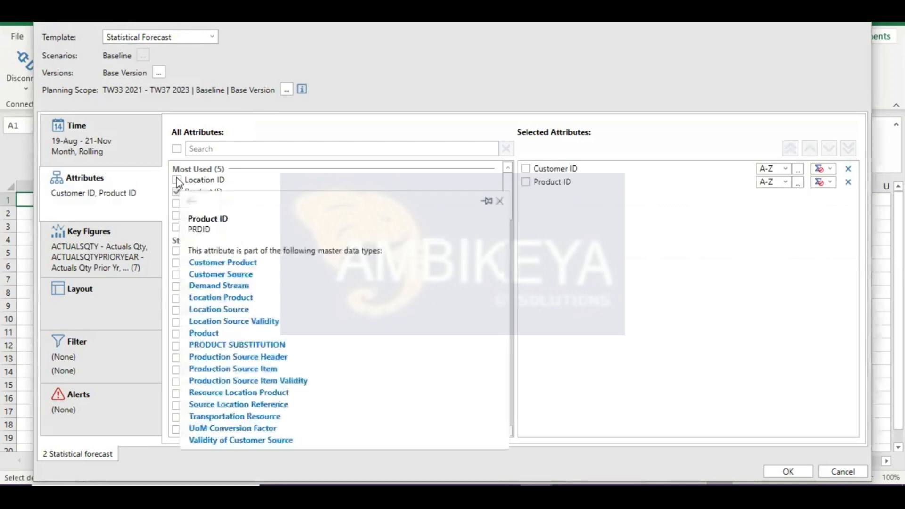
click(177, 179)
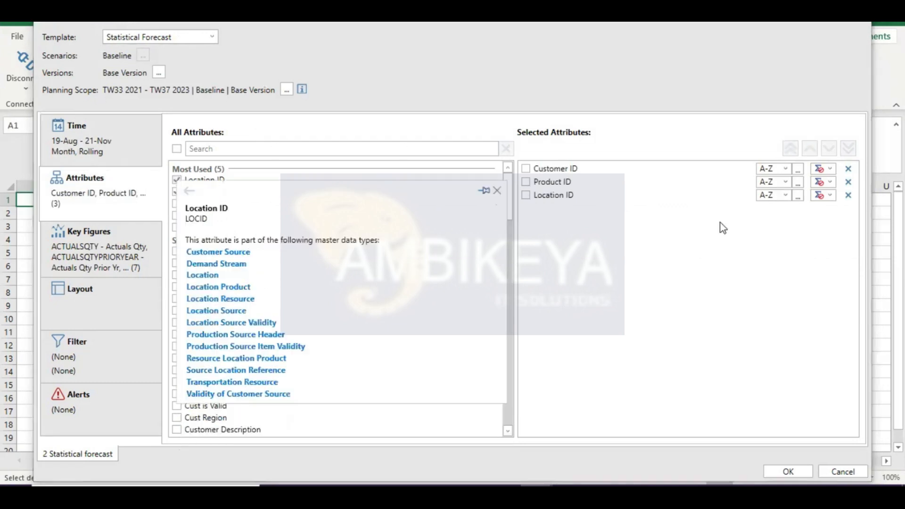
click(848, 169)
click(847, 183)
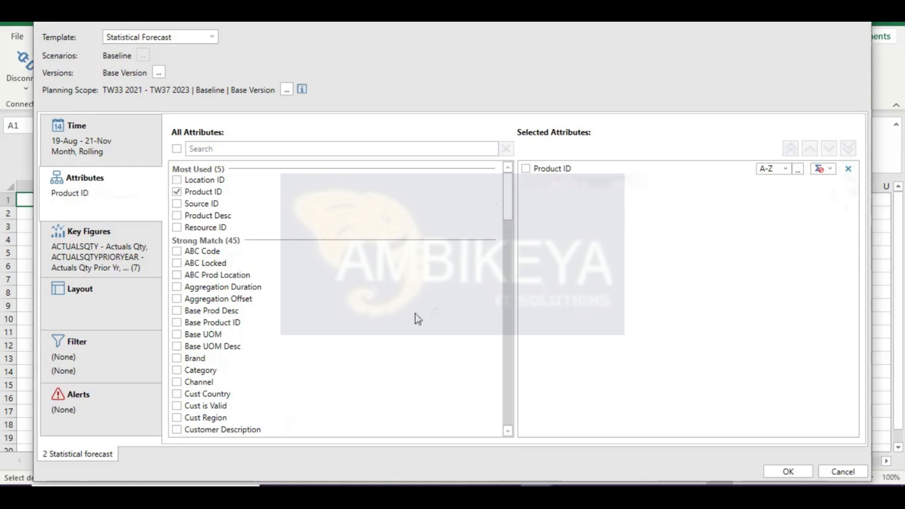
click(84, 360)
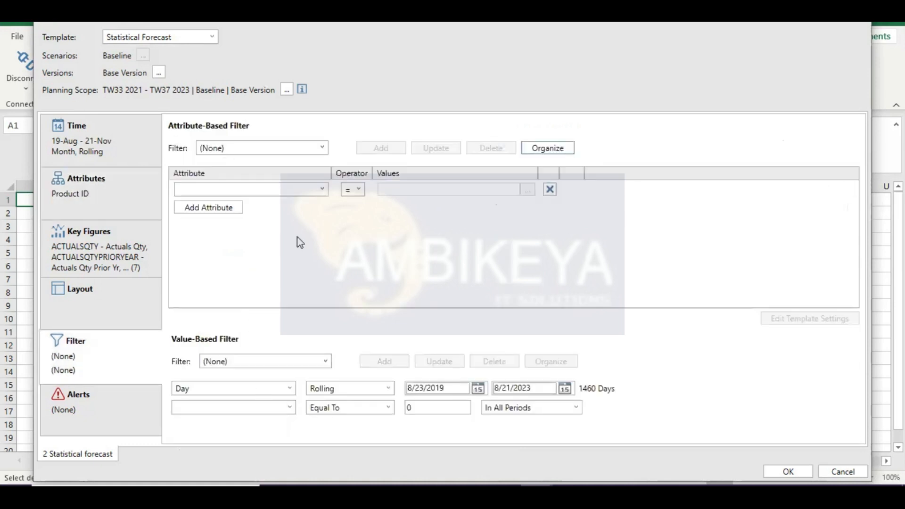
click(322, 194)
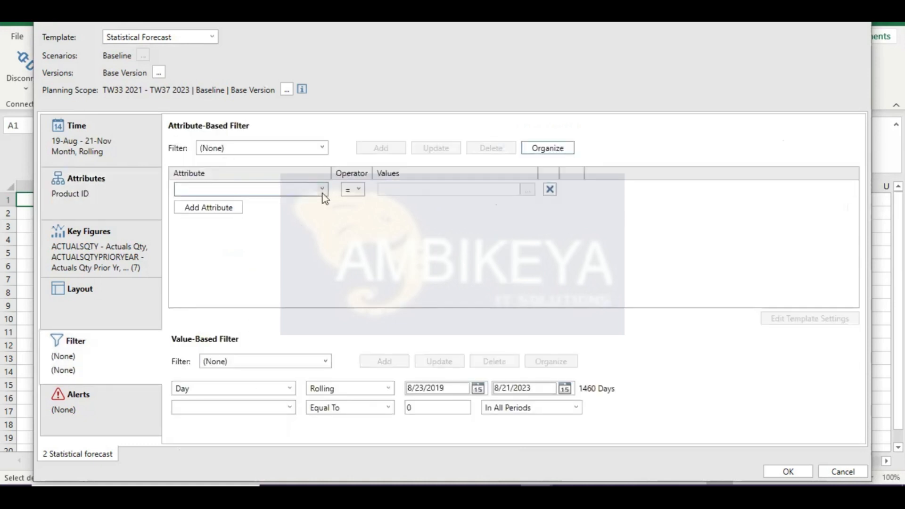
text(Product )
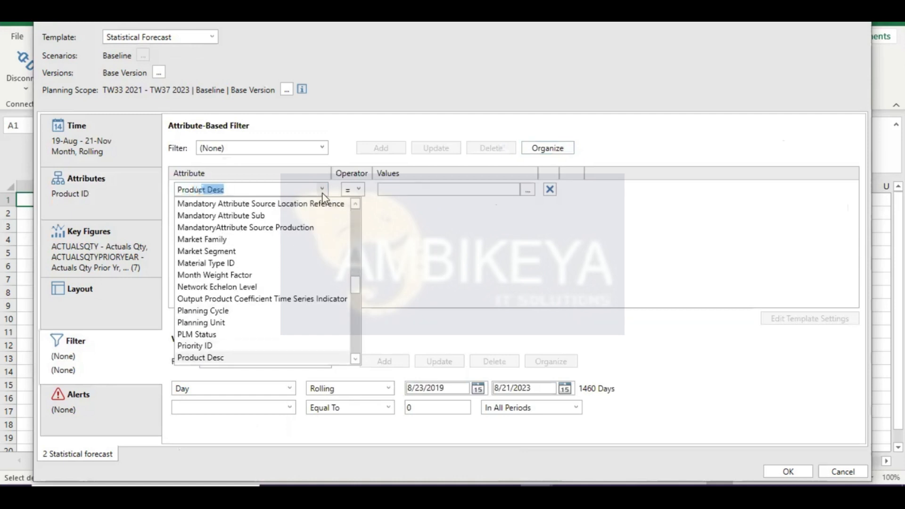
text(ID)
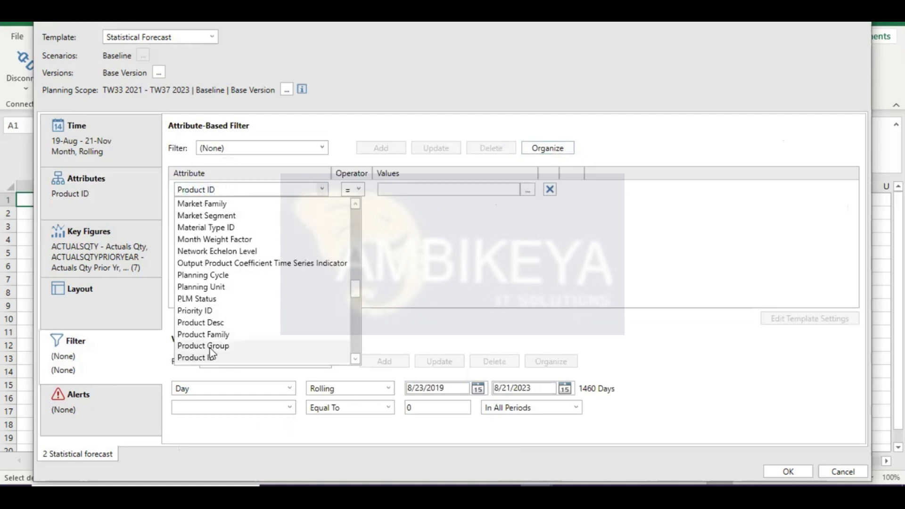
click(212, 358)
click(415, 189)
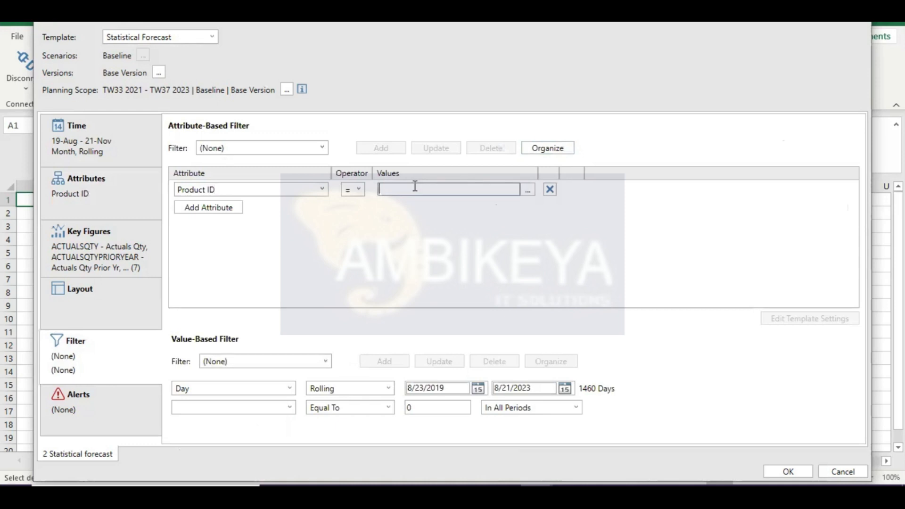
key(ctrl+v)
click(580, 273)
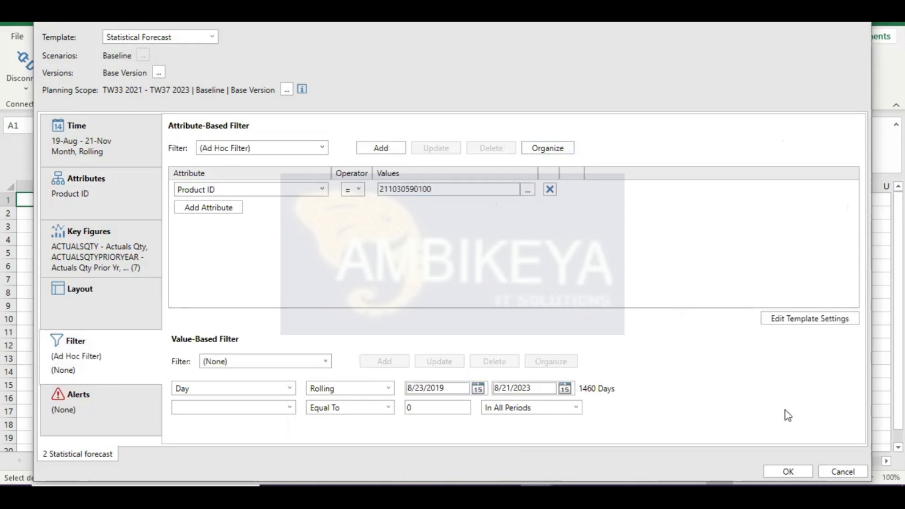
click(787, 473)
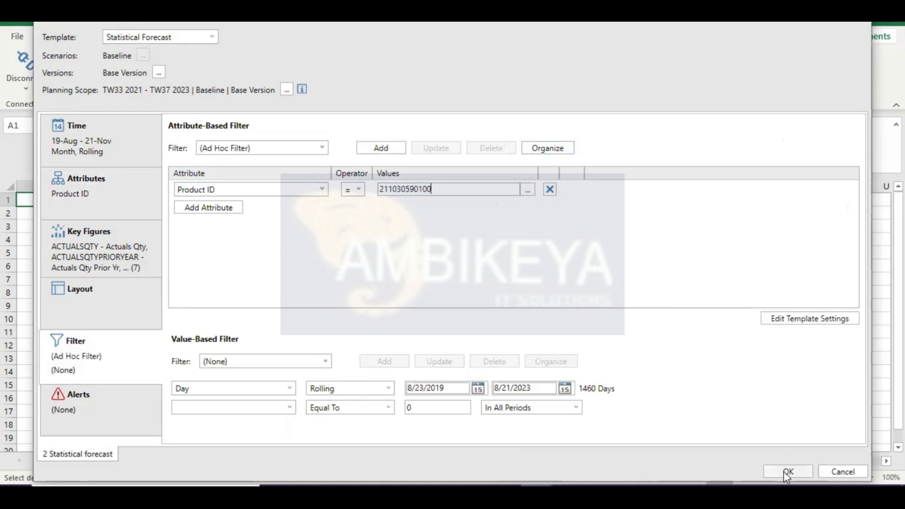
click(89, 259)
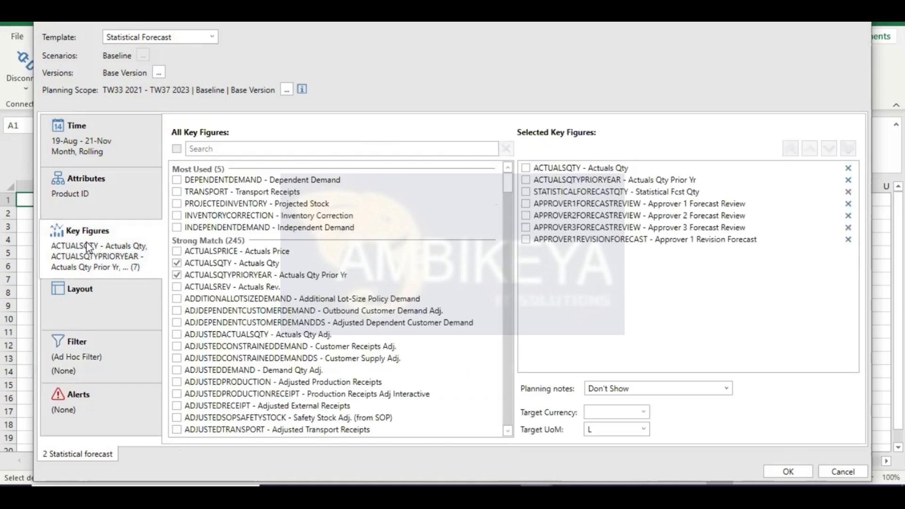
click(89, 133)
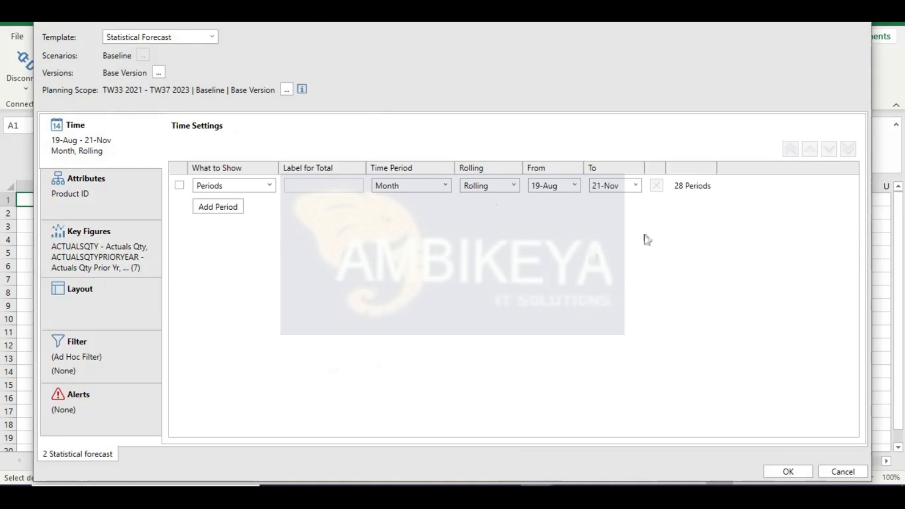
click(635, 187)
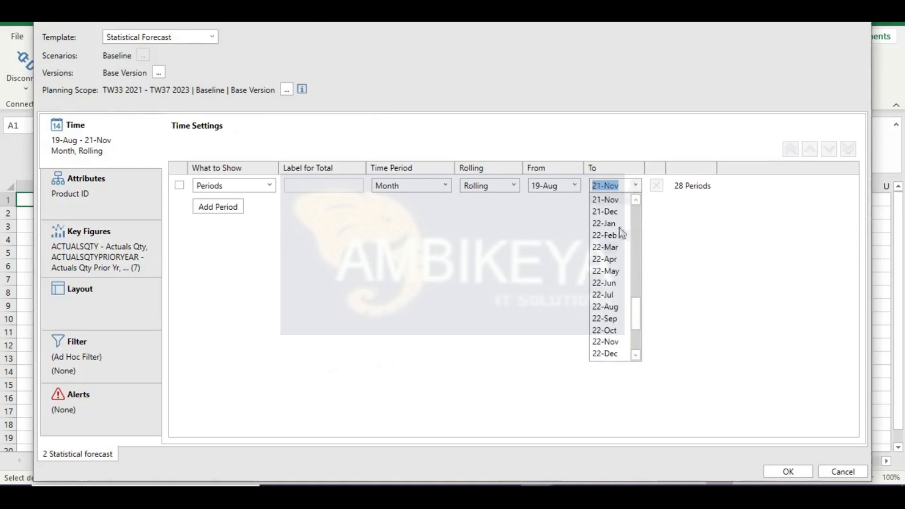
click(512, 254)
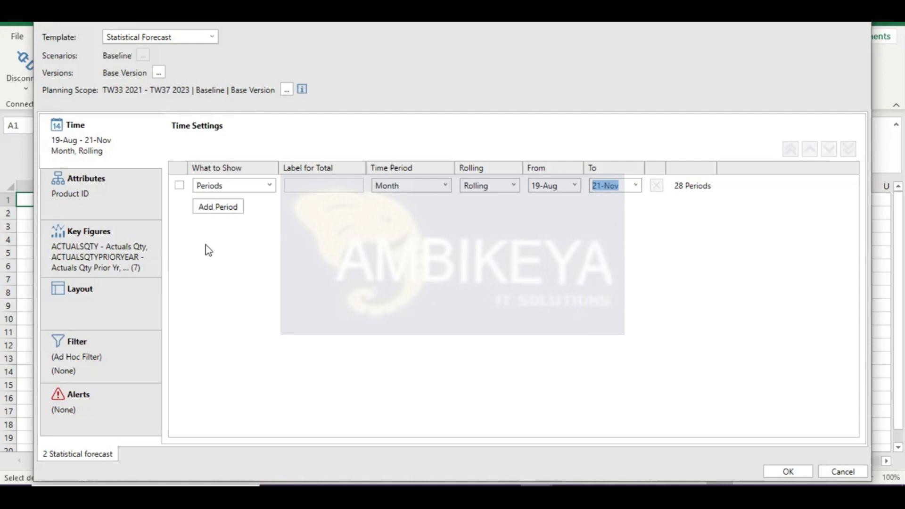
click(83, 189)
- Remove Actuals Qty Prior Yr from the selected key figures and add STATISTICALEXPOSTFORECASTQTY - Ex-Post Fcst Qty
click(85, 257)
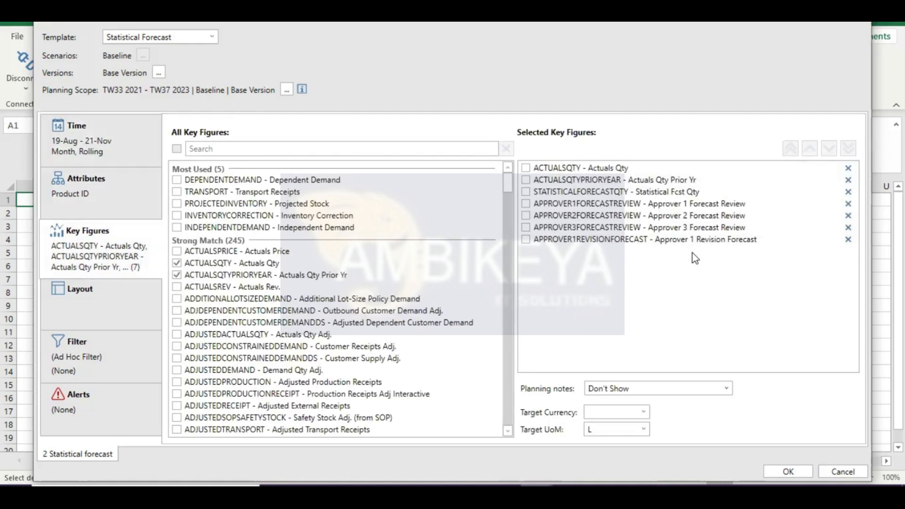
click(848, 179)
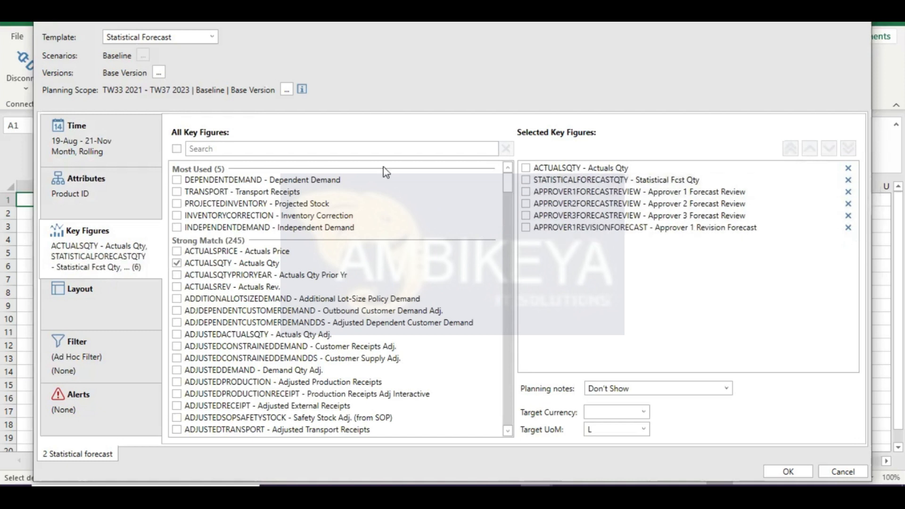
text(expos)
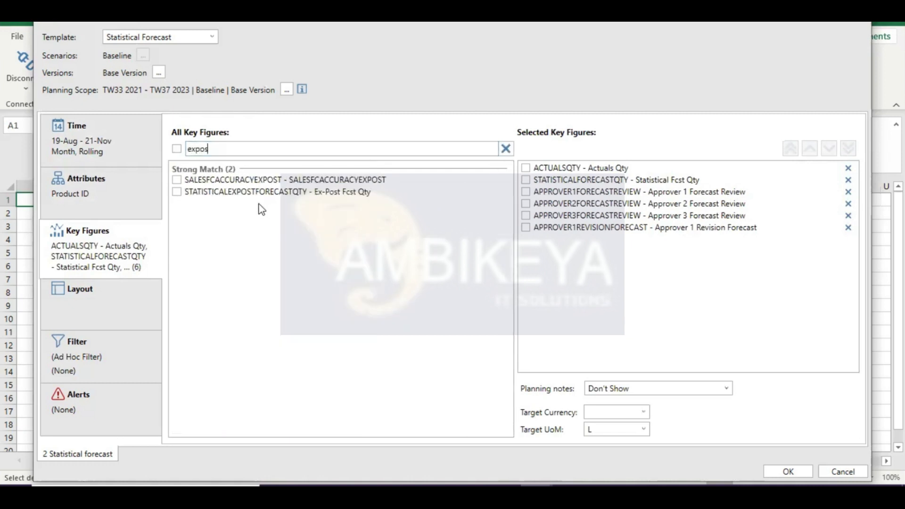
click(176, 192)
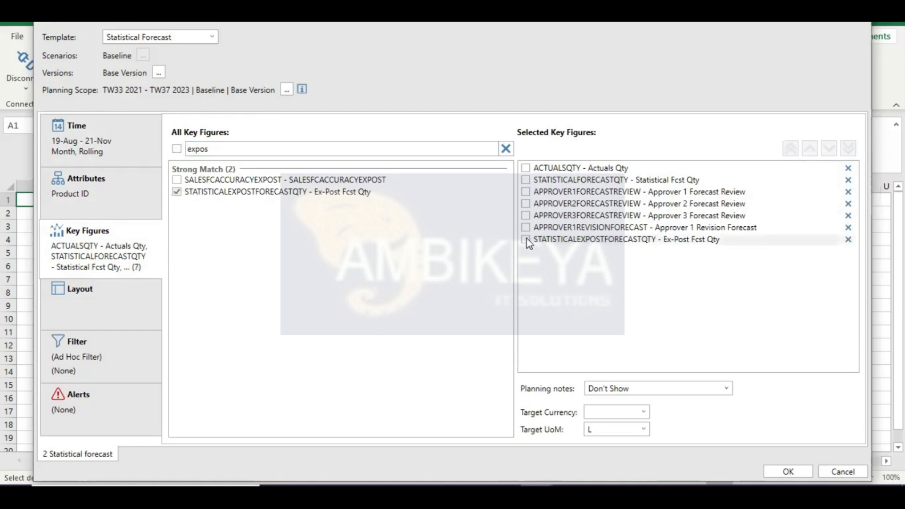
- Move Ex-Post Fcst Qty in the selected key figures directly below ACTUALSQTY, then deselect it
click(810, 150)
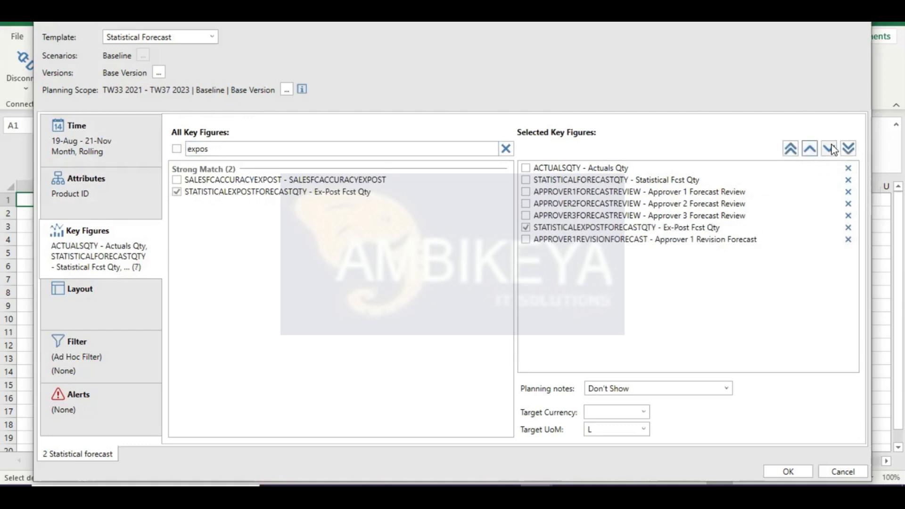
click(831, 149)
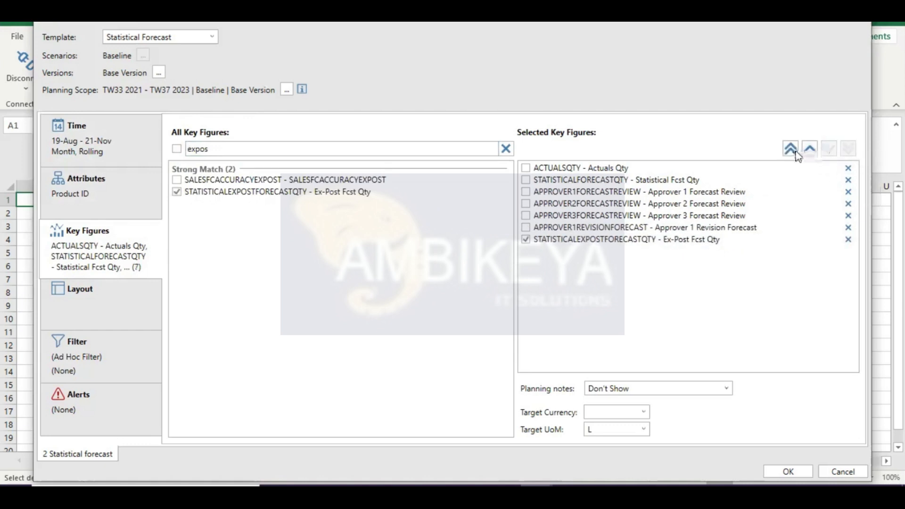
click(792, 149)
double_click(825, 152)
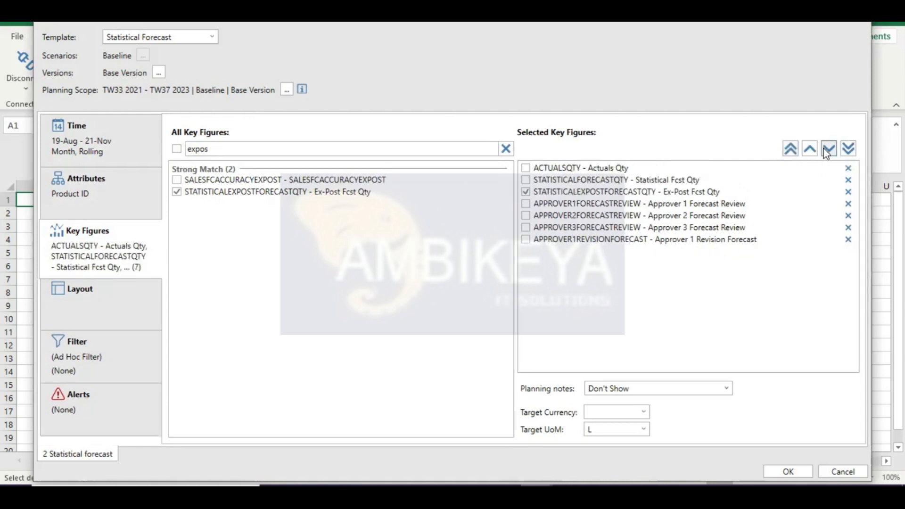
click(809, 149)
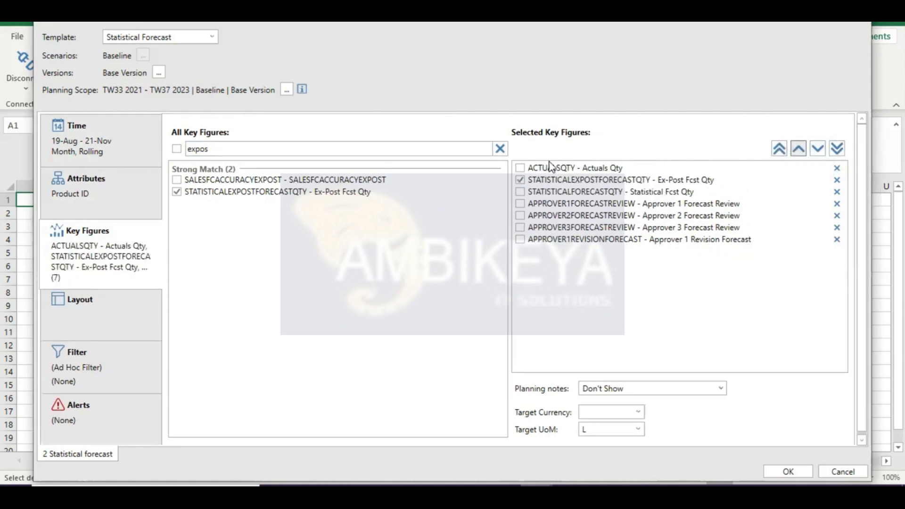
click(520, 180)
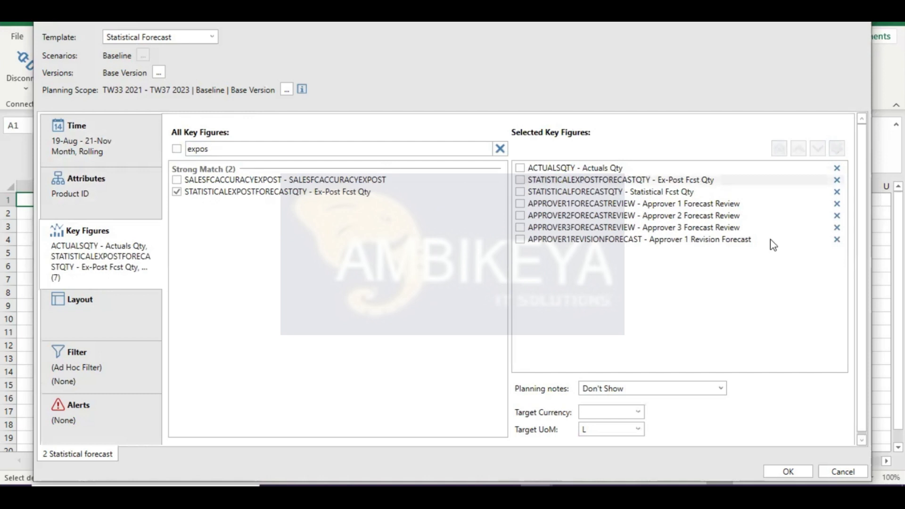
- Remove the four approver forecast key figures from the selection and set the target UoM to PUM
click(836, 203)
click(837, 203)
click(837, 203)
click(837, 204)
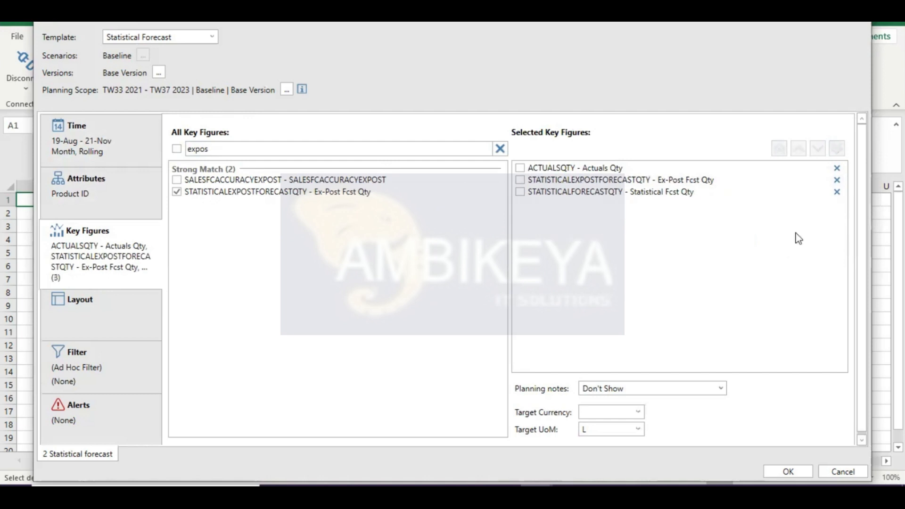
click(630, 427)
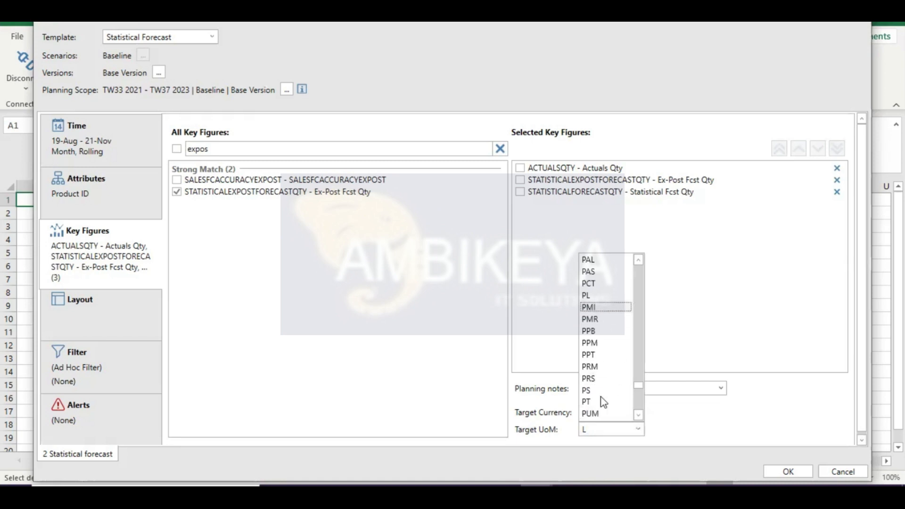
click(597, 415)
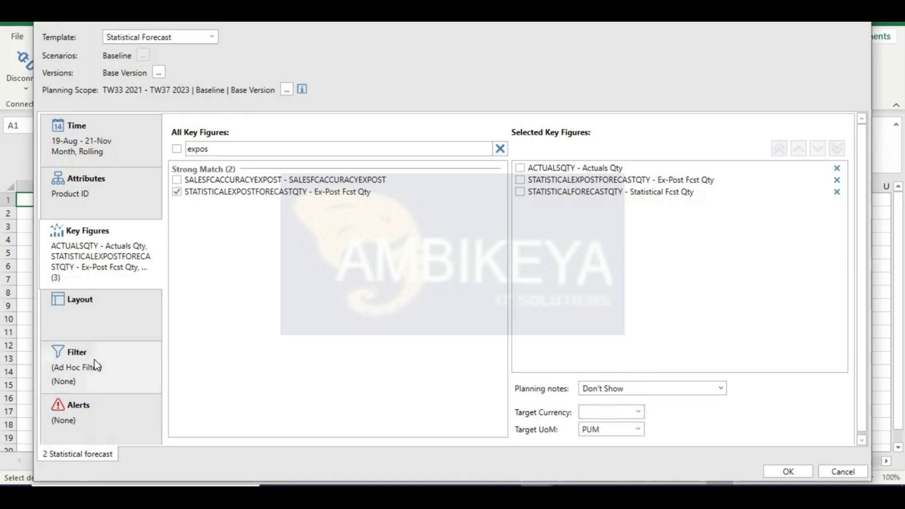
- Add a value-based filter by Week (technical) with Actuals Qty Greater Than 0 In At Least One Period, and create the planning view
click(93, 365)
click(259, 388)
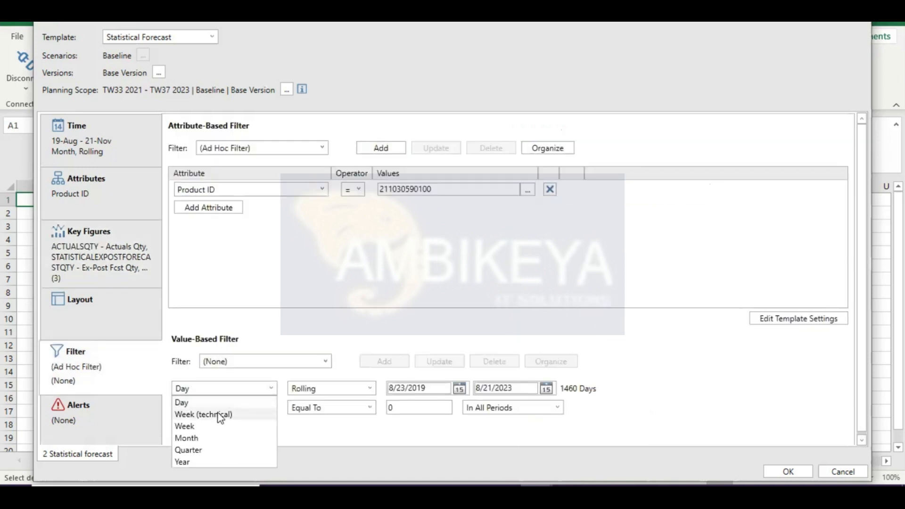
click(192, 414)
click(233, 411)
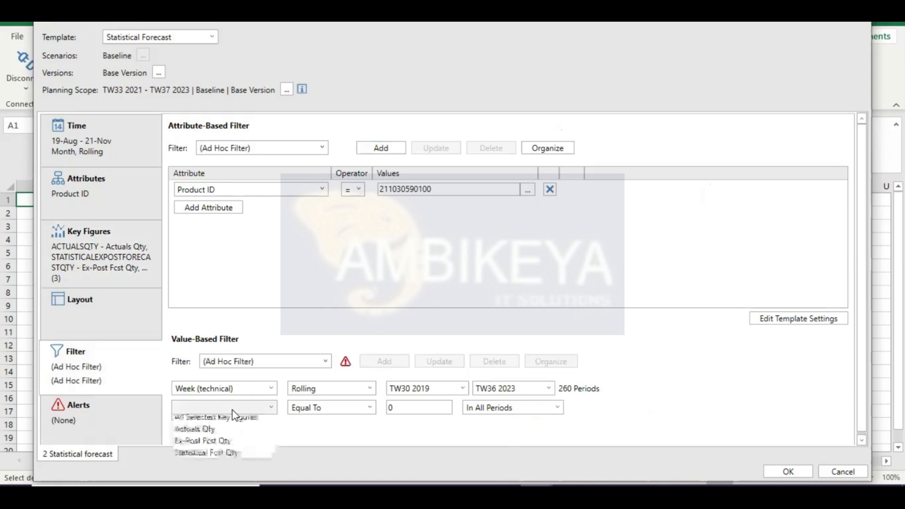
click(210, 429)
click(339, 407)
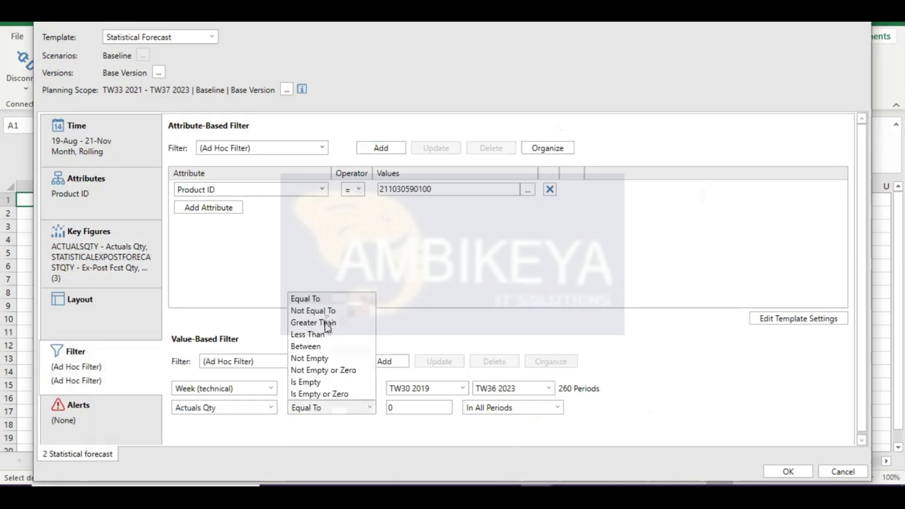
click(342, 318)
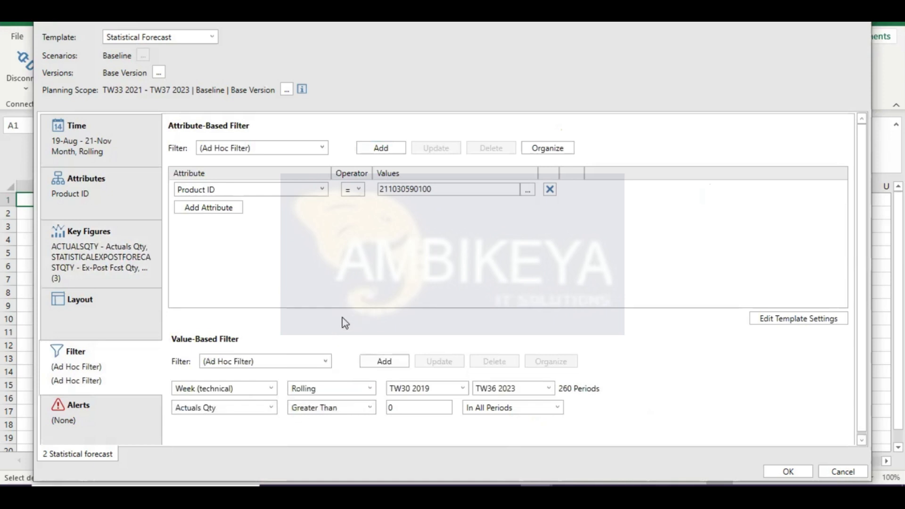
click(556, 406)
click(497, 420)
click(787, 471)
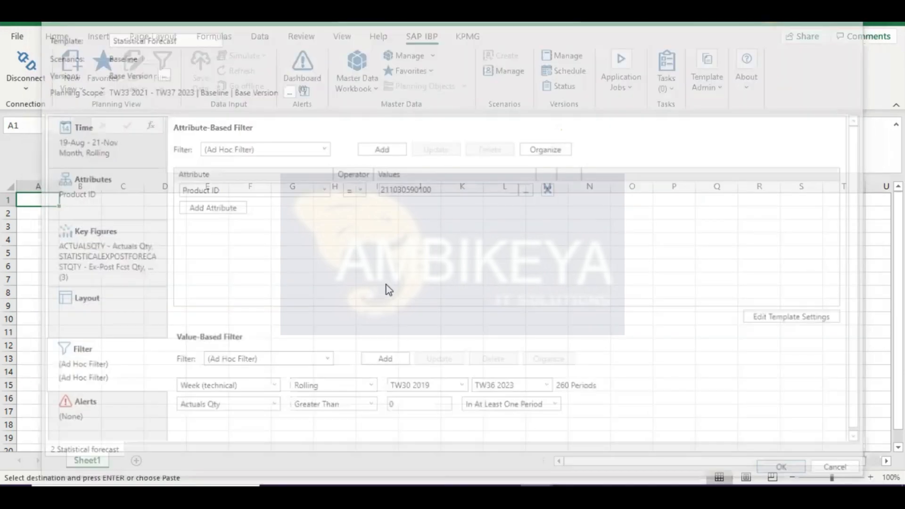
- Switch to Data Integration in the browser and refresh the job list to check the Key Figures job's status
mouse_move(439, 489)
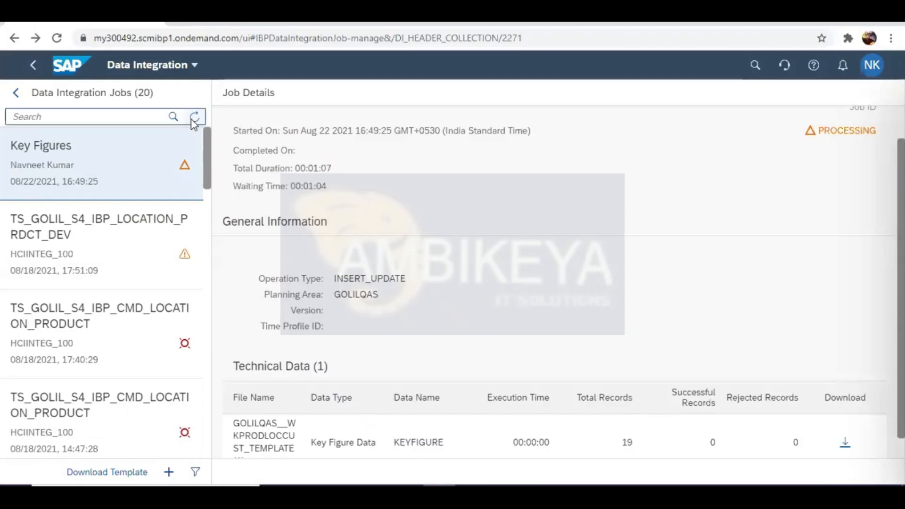
click(191, 118)
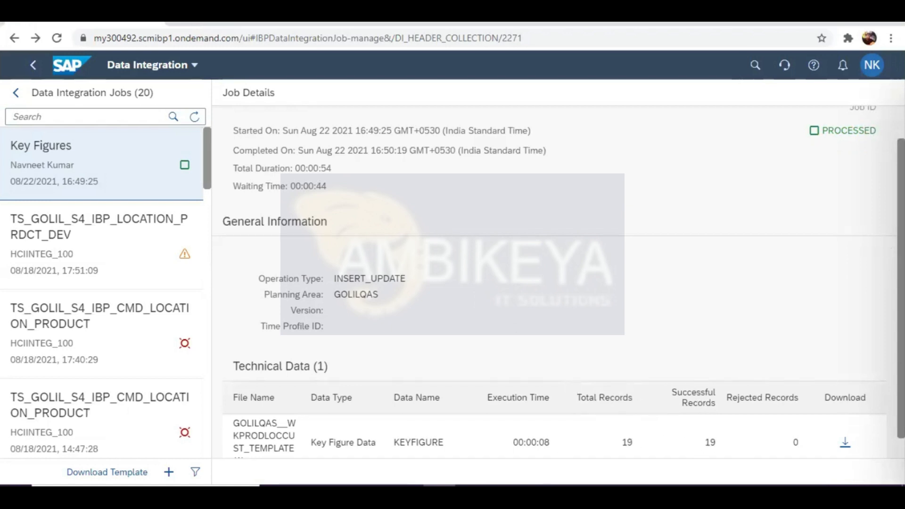
mouse_move(576, 480)
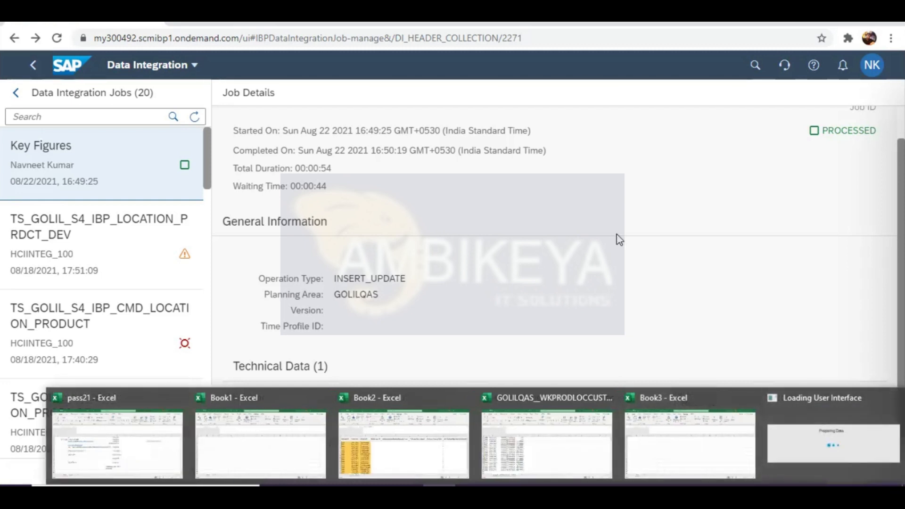
mouse_move(535, 492)
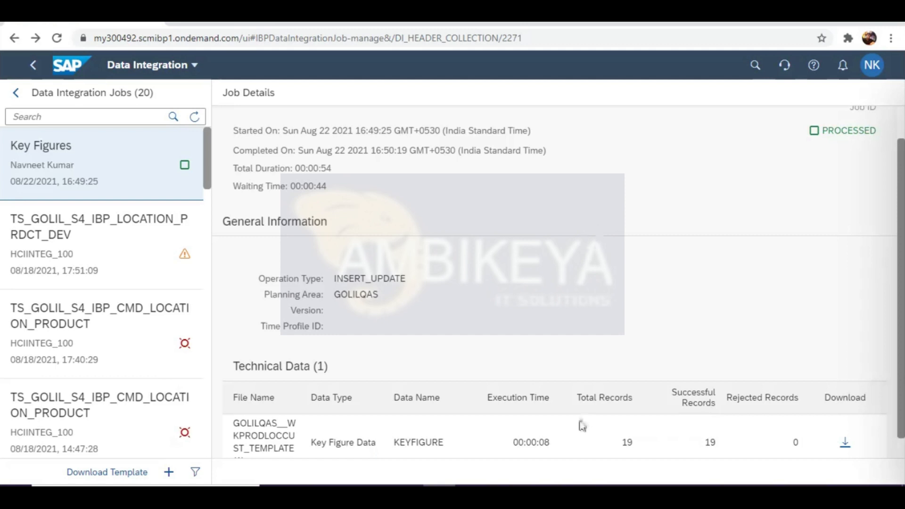
click(827, 450)
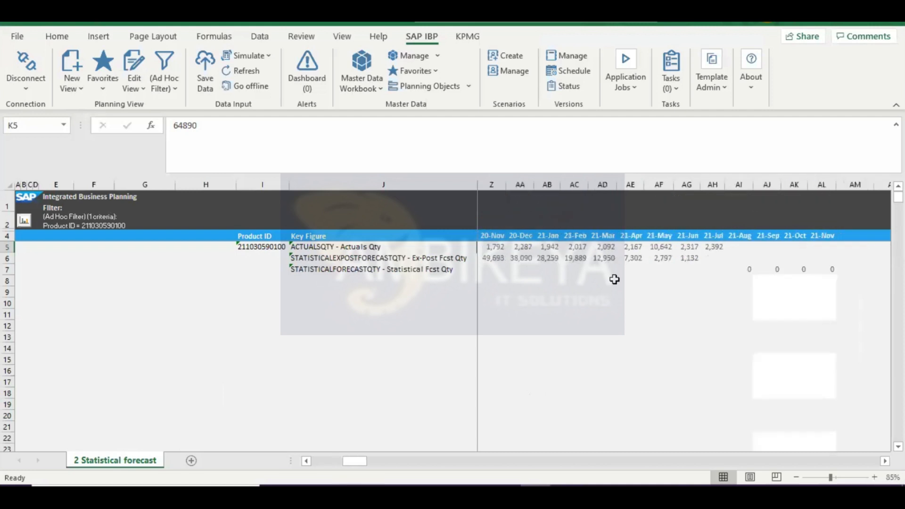
scroll(614, 279, right, 4)
scroll(614, 279, left, 4)
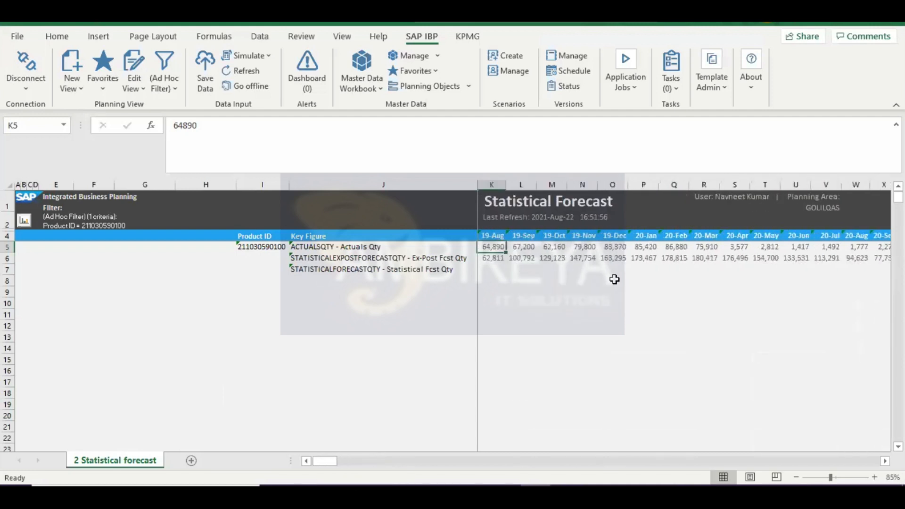
scroll(614, 280, right, 4)
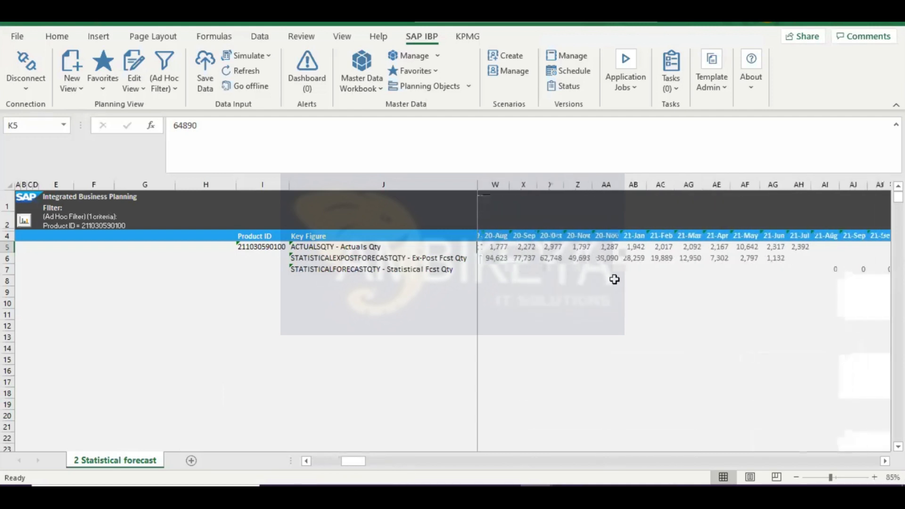
scroll(614, 280, right, 2)
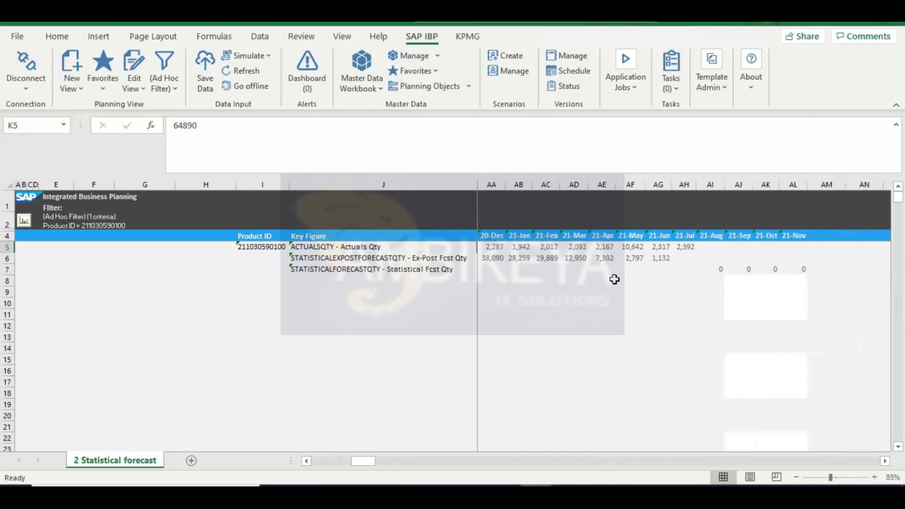
click(747, 247)
click(749, 283)
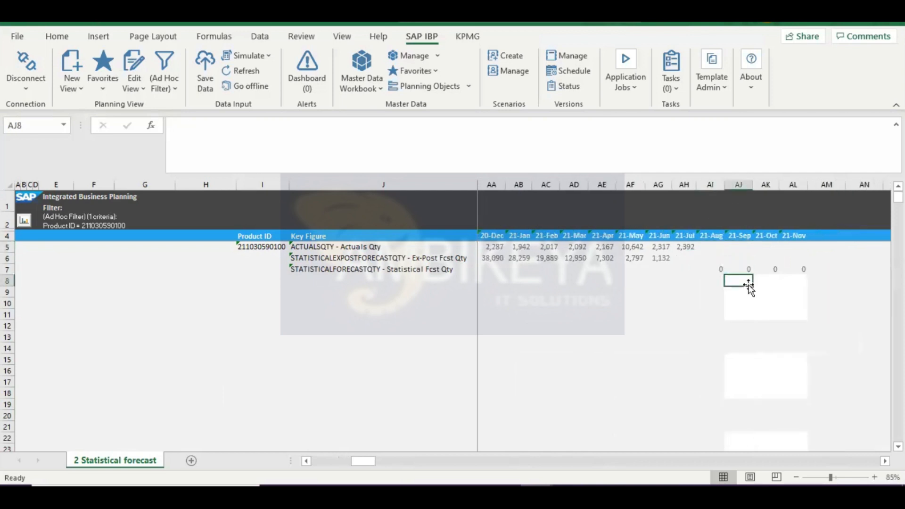
scroll(749, 285, left, 6)
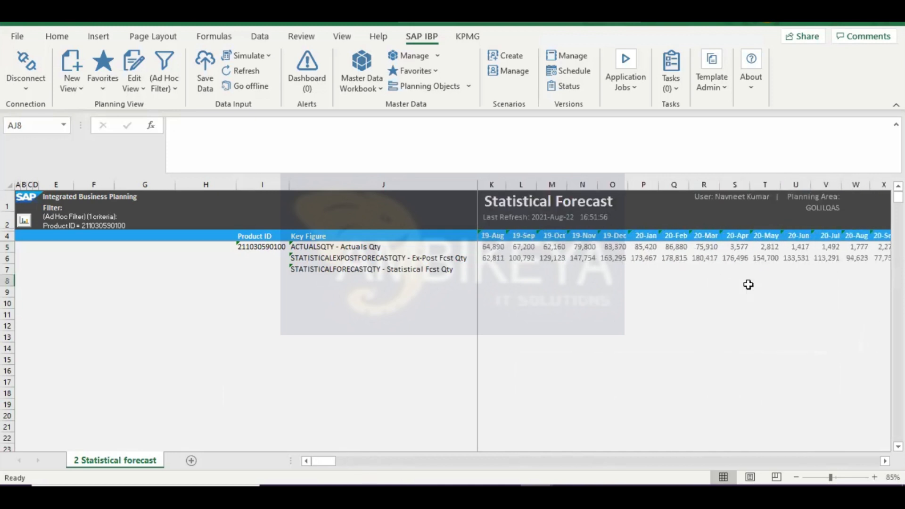
- Switch to SAP IBP in the browser, search the apps for MANAGE FORECAST, and open Manage Forecast Models
mouse_move(438, 492)
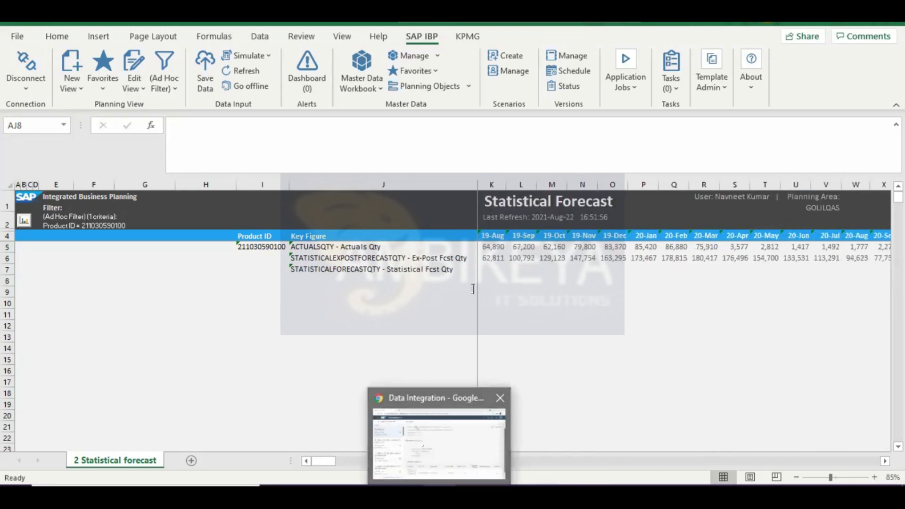
click(417, 437)
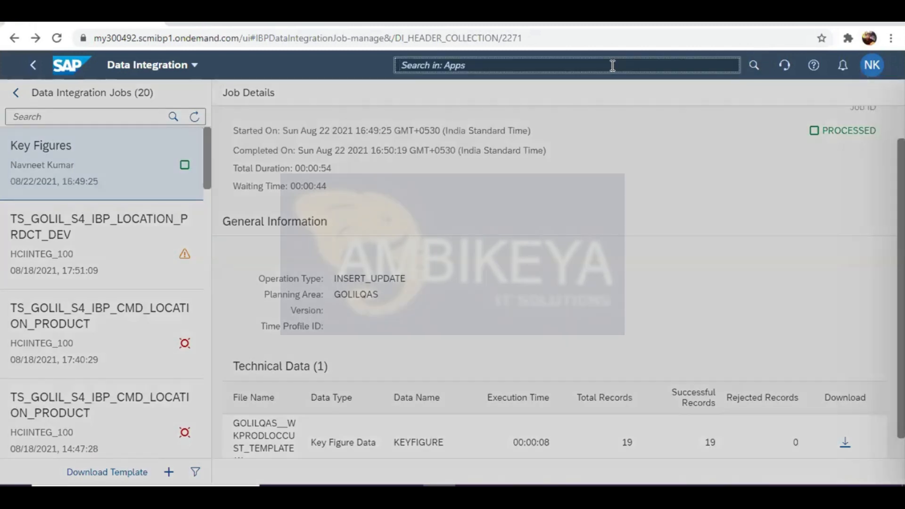
text(MANAGE )
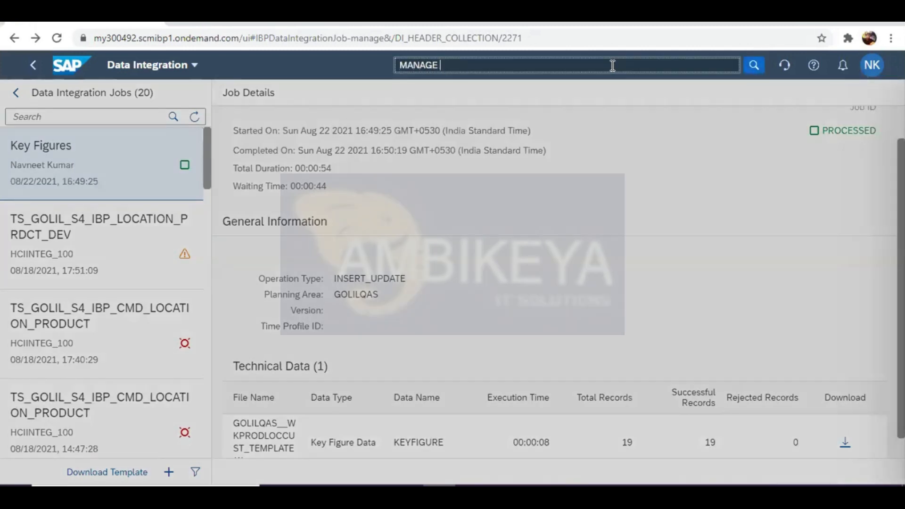
text(FORECAST)
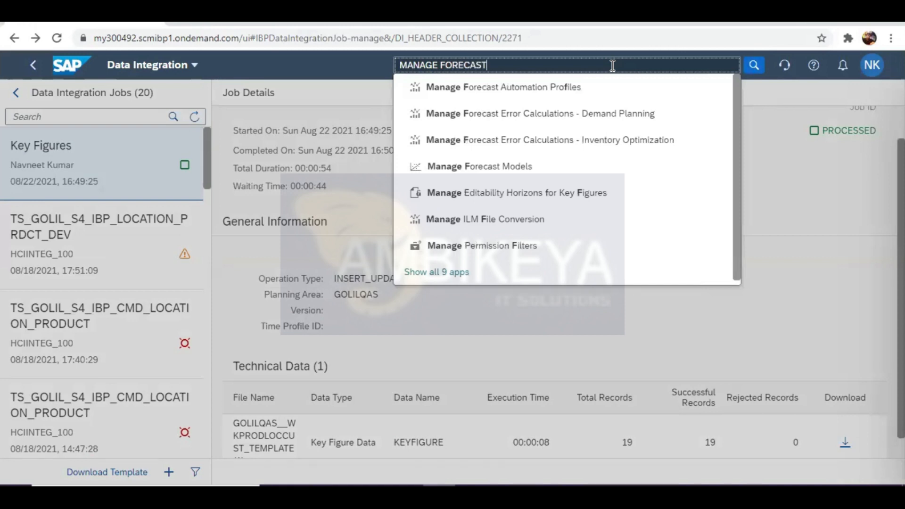
click(515, 166)
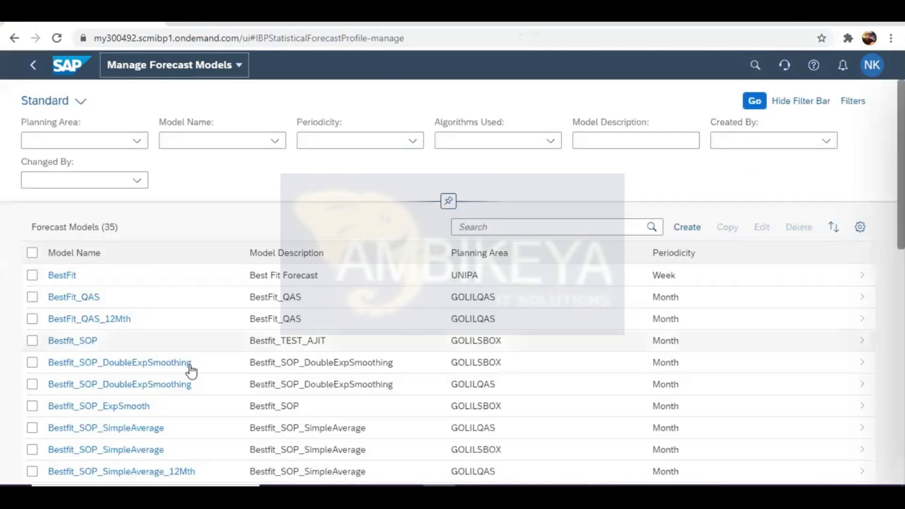
- Look through the forecast models list and open Bestfit_SOP_SimpleAverage of planning area GOLILQAS
scroll(190, 370, down, 10)
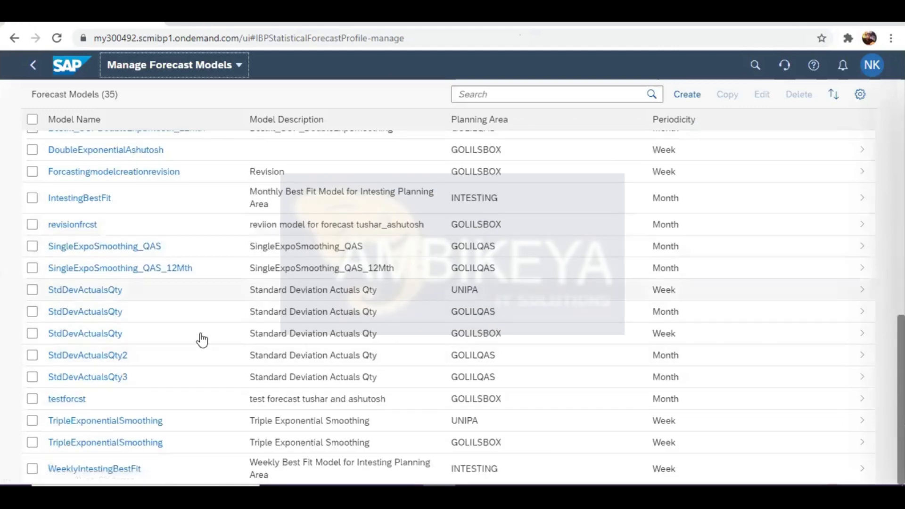
scroll(239, 326, up, 5)
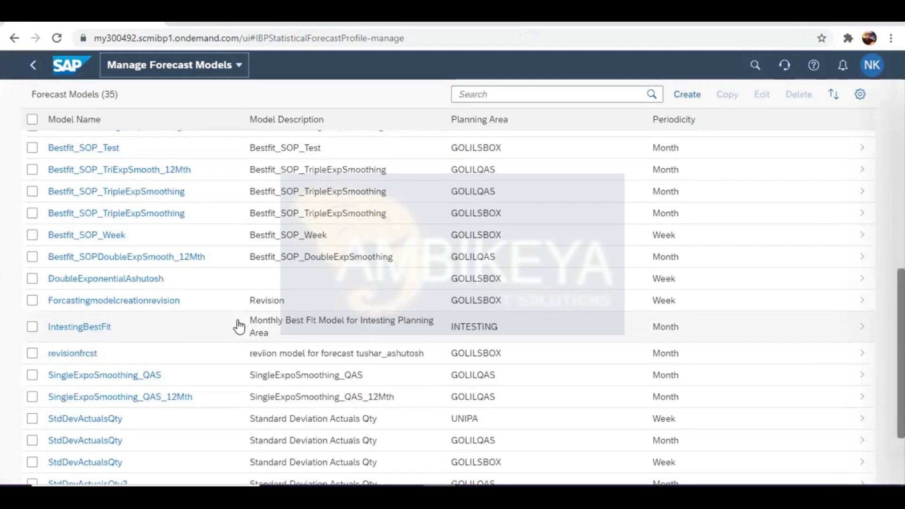
scroll(239, 326, up, 1)
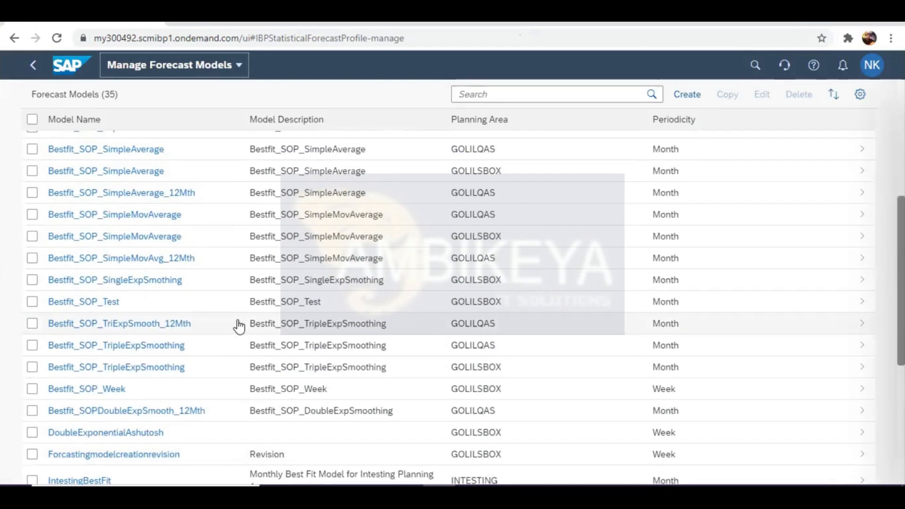
scroll(239, 326, up, 2)
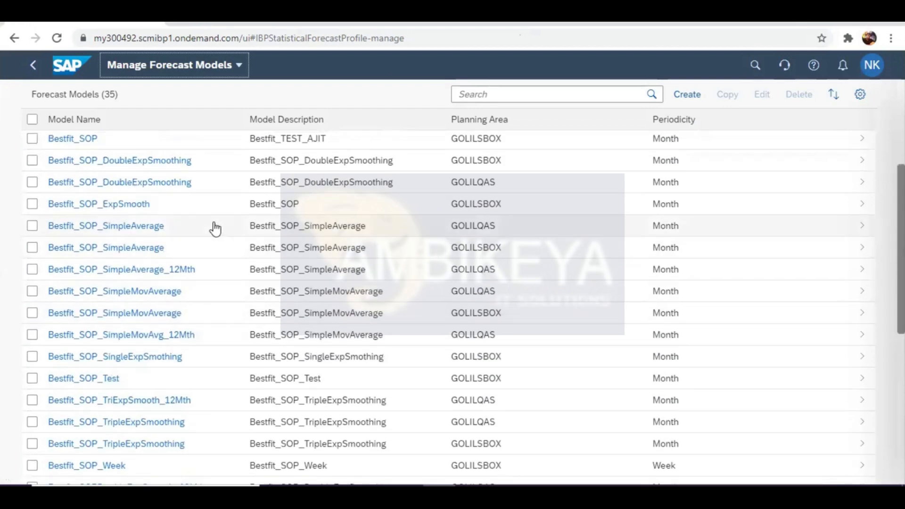
click(216, 228)
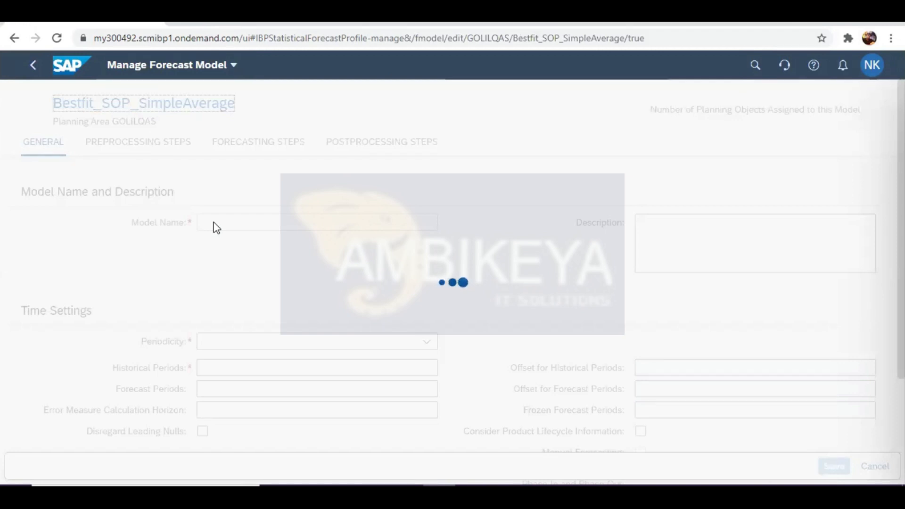
- Examine the Bestfit_SOP_SimpleAverage model's time settings and its forecasting steps, including the Simple Average algorithm's details
scroll(417, 260, down, 3)
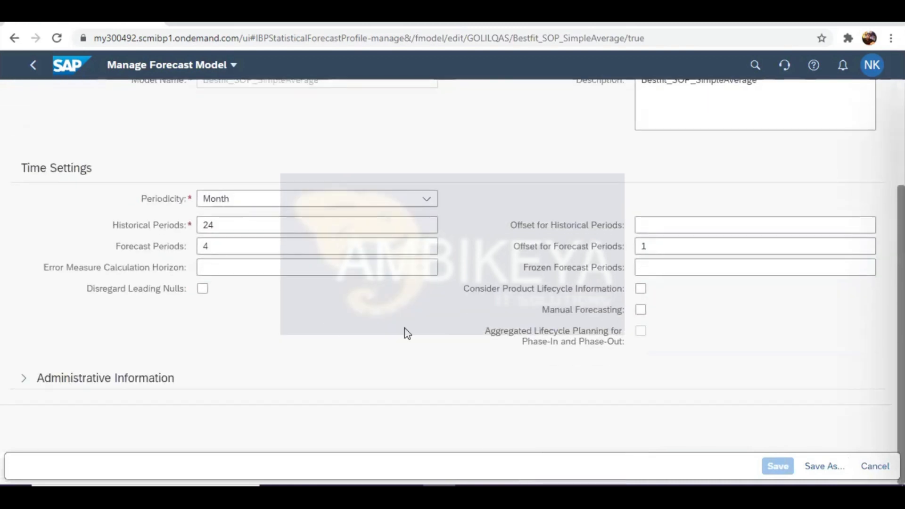
scroll(518, 283, up, 3)
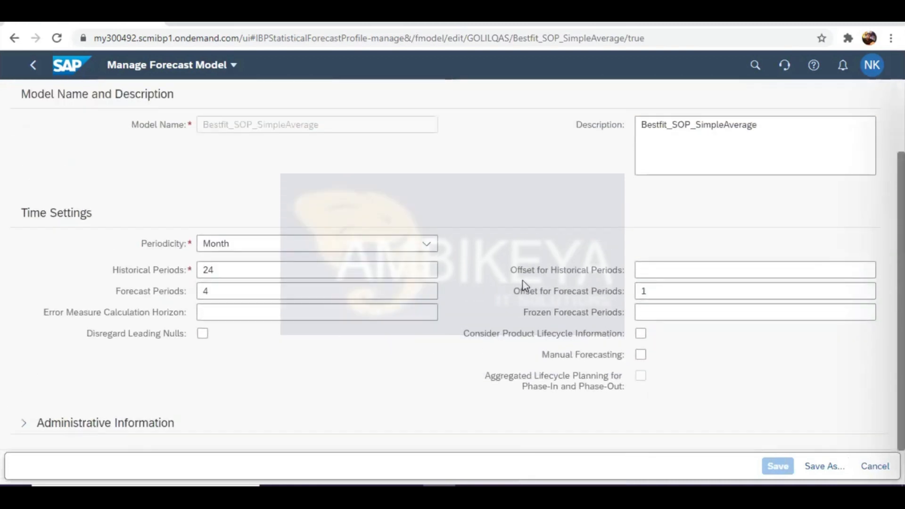
click(335, 296)
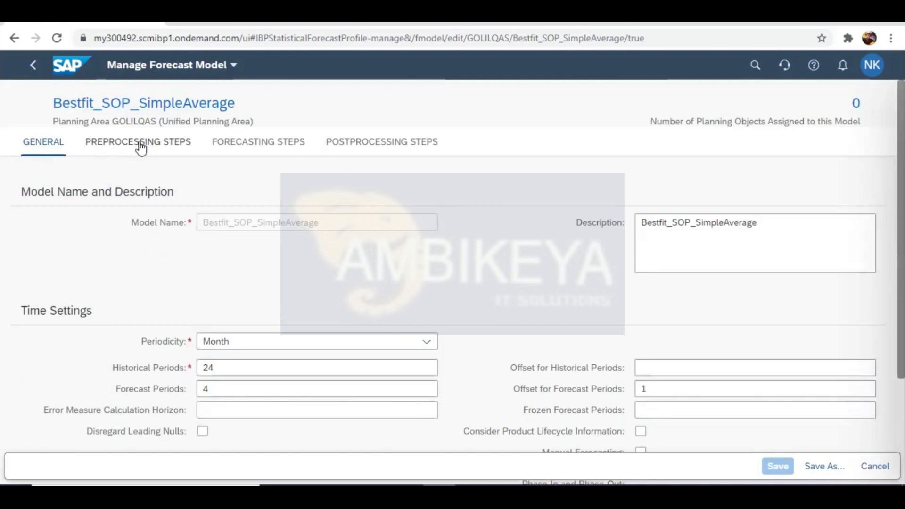
click(239, 143)
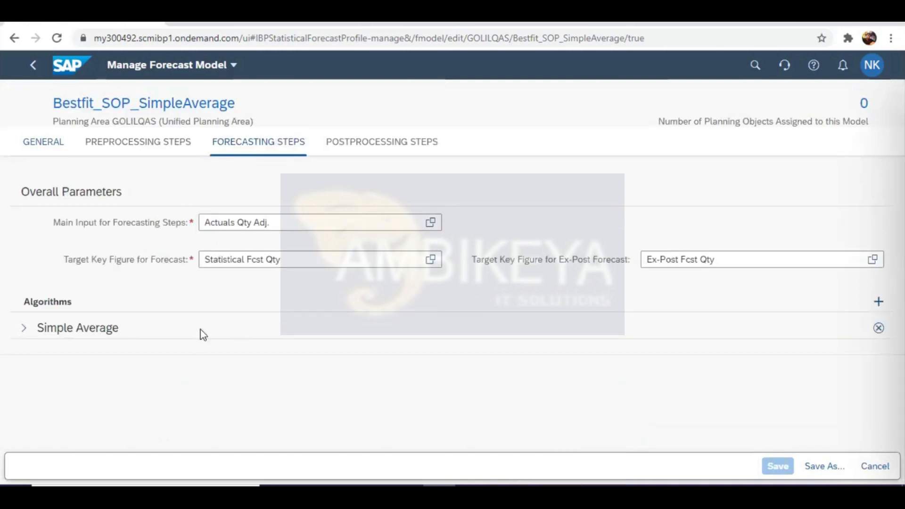
click(27, 328)
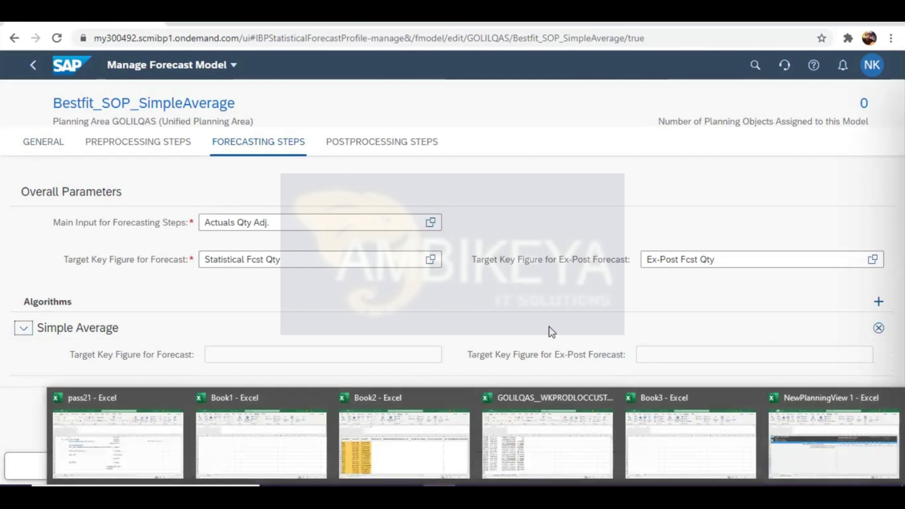
click(44, 152)
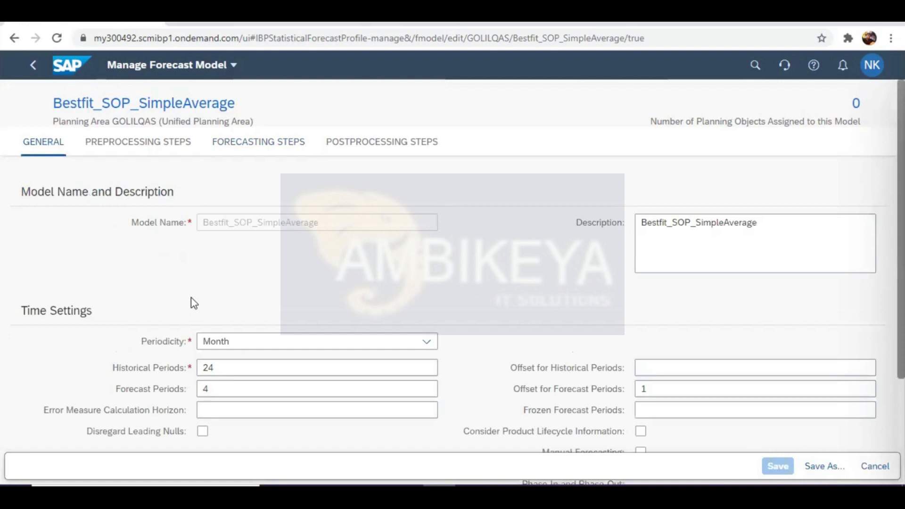
scroll(191, 302, down, 3)
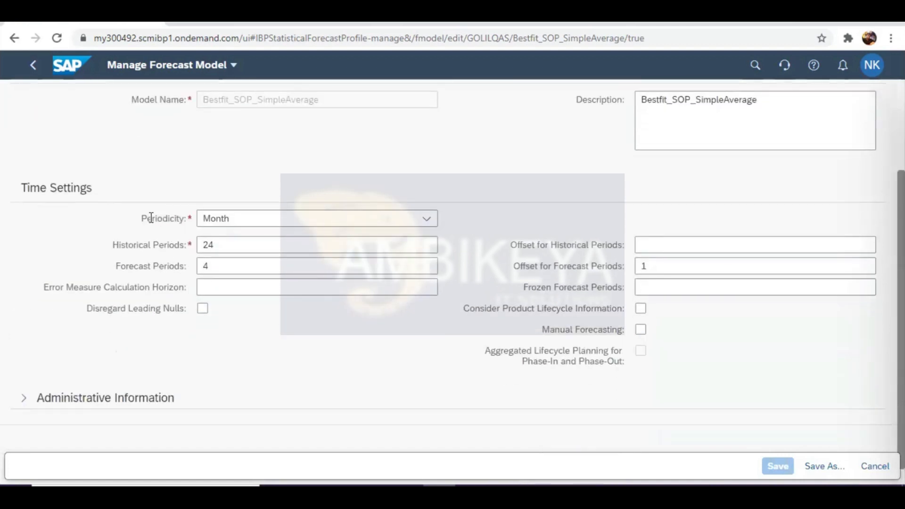
scroll(151, 217, up, 3)
scroll(151, 218, down, 2)
scroll(150, 218, up, 2)
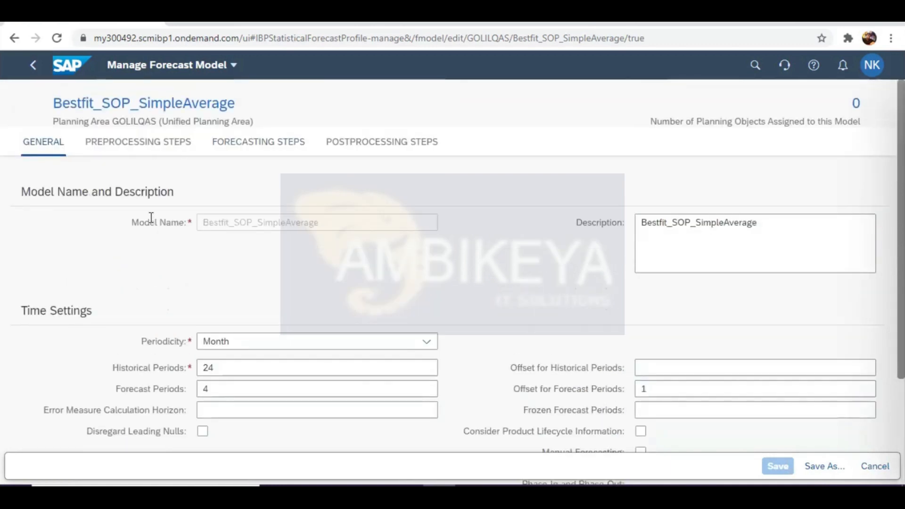
- Return to the forecast models list and open Bestfit_SOP_SimpleMovAverage of planning area GOLILQAS
click(34, 71)
click(32, 66)
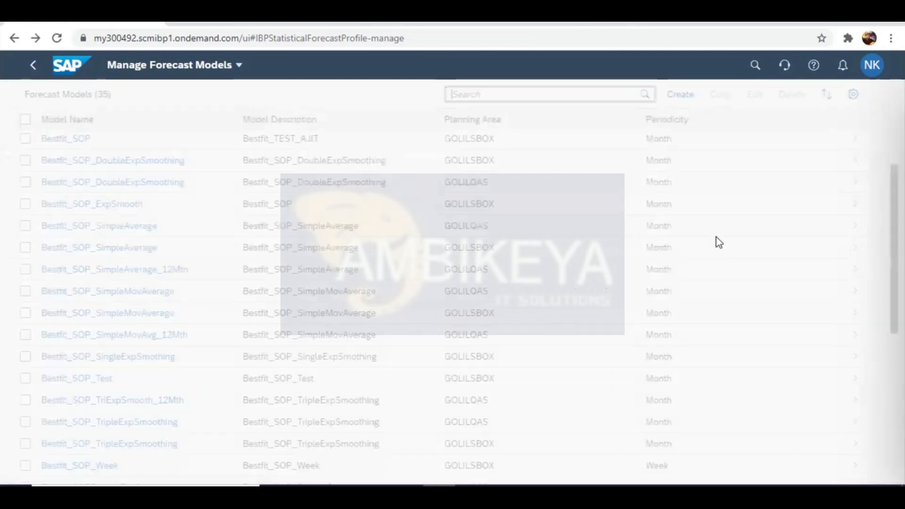
scroll(695, 231, up, 5)
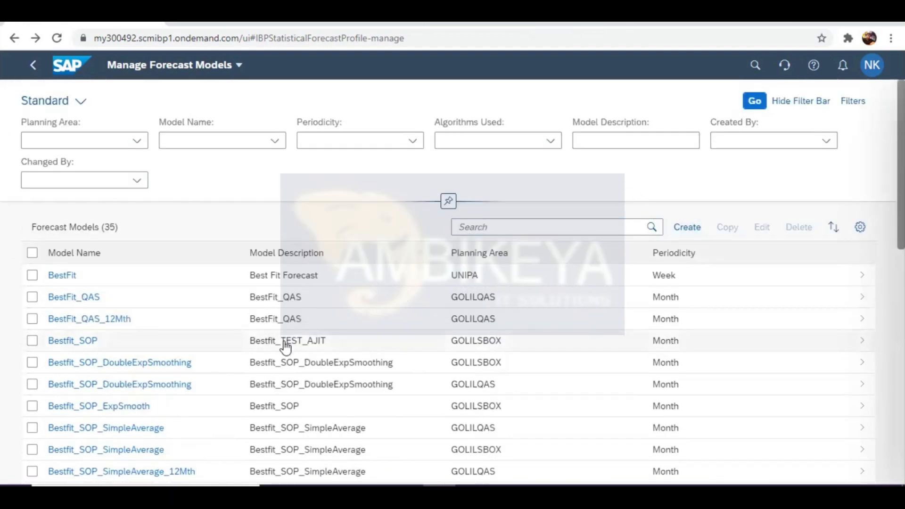
scroll(286, 347, down, 8)
scroll(286, 347, up, 2)
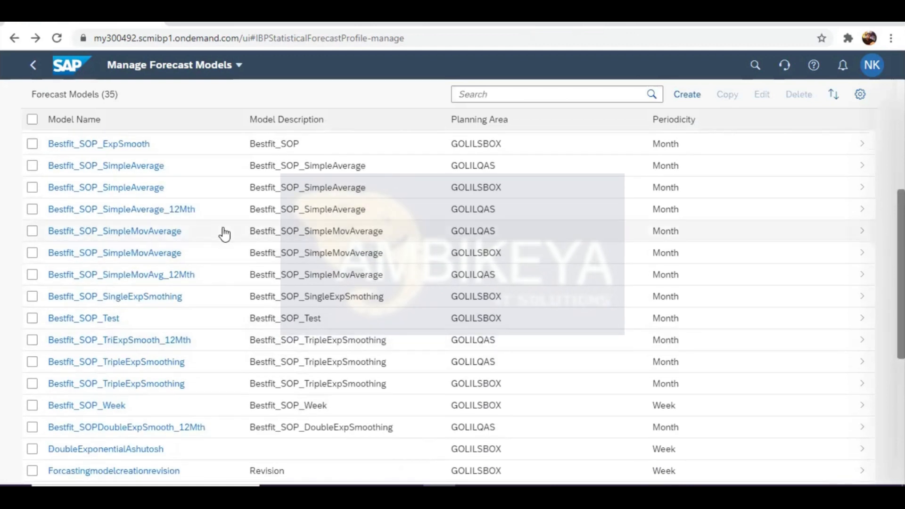
click(225, 234)
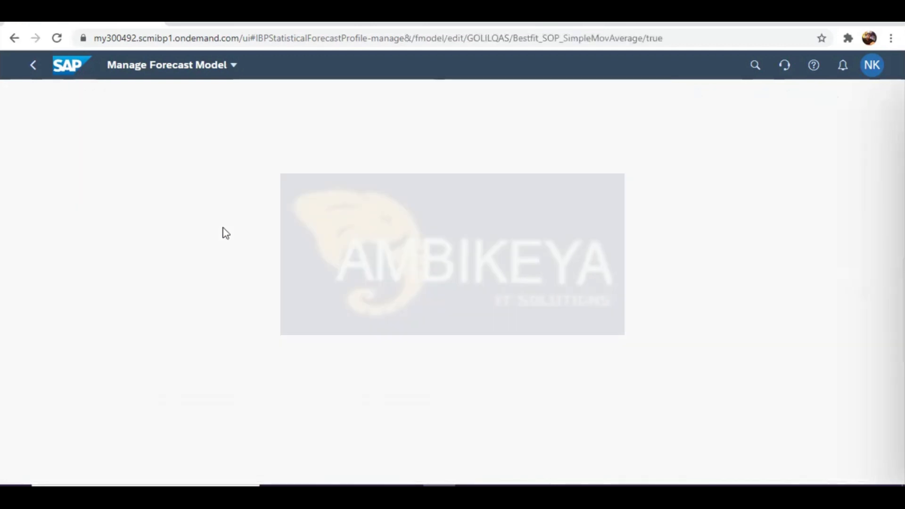
- Review the Bestfit_SOP_SimpleMovAverage model's general settings and expand its Simple Moving Average algorithm in the forecasting steps
scroll(252, 306, down, 3)
scroll(252, 306, up, 3)
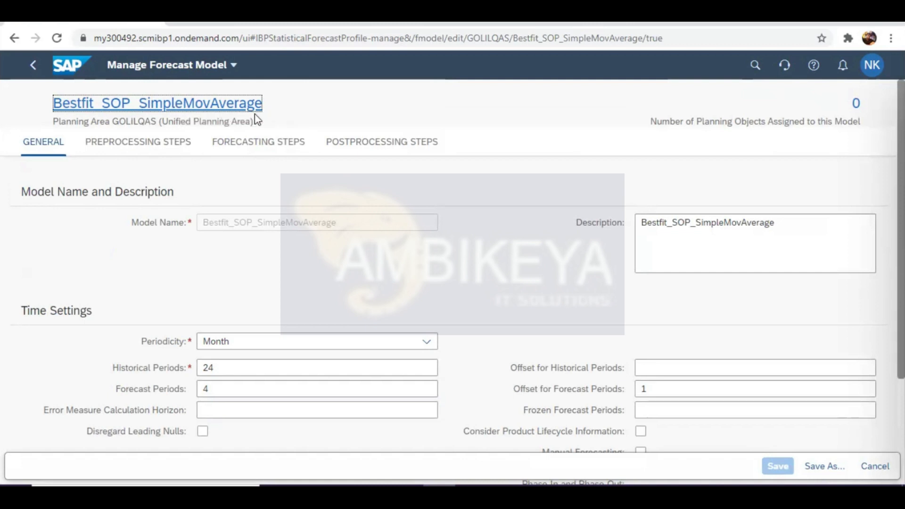
click(259, 143)
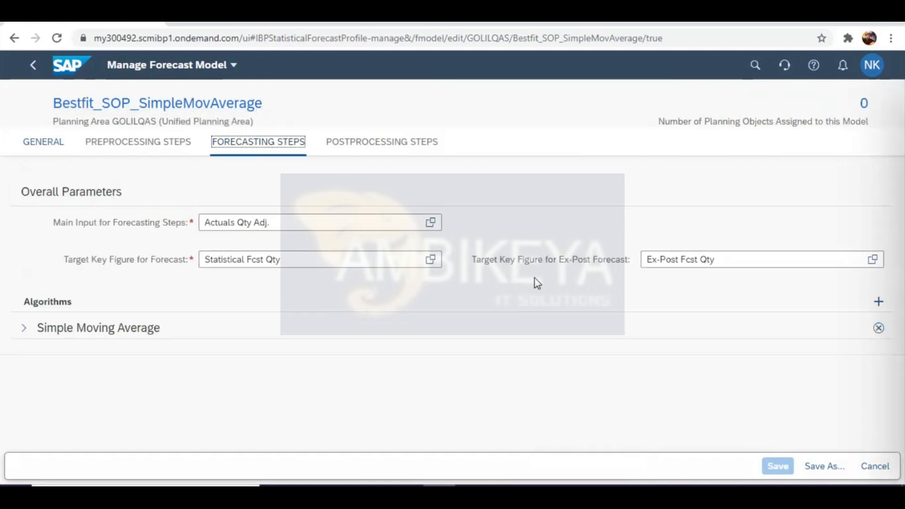
click(24, 328)
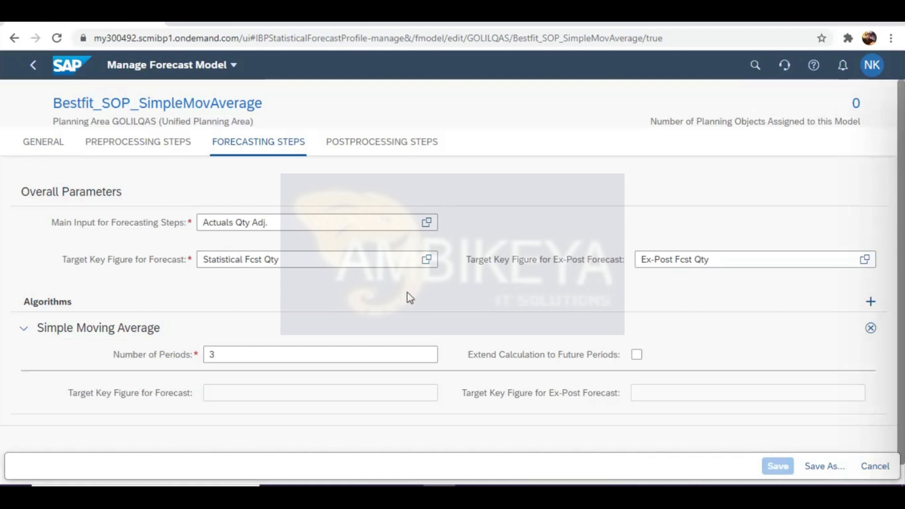
- Check the Statistical Forecast planning view in Excel, return to the forecast model in the browser, and examine its time settings
mouse_move(536, 490)
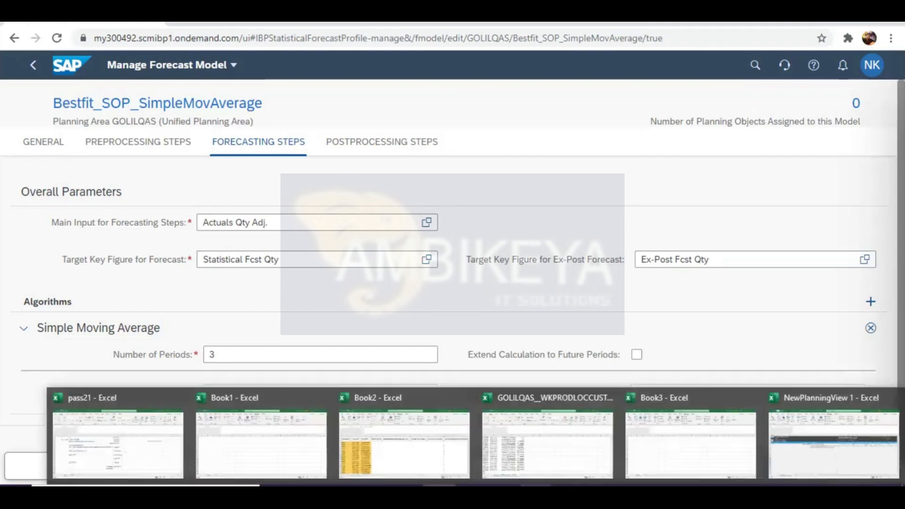
click(844, 457)
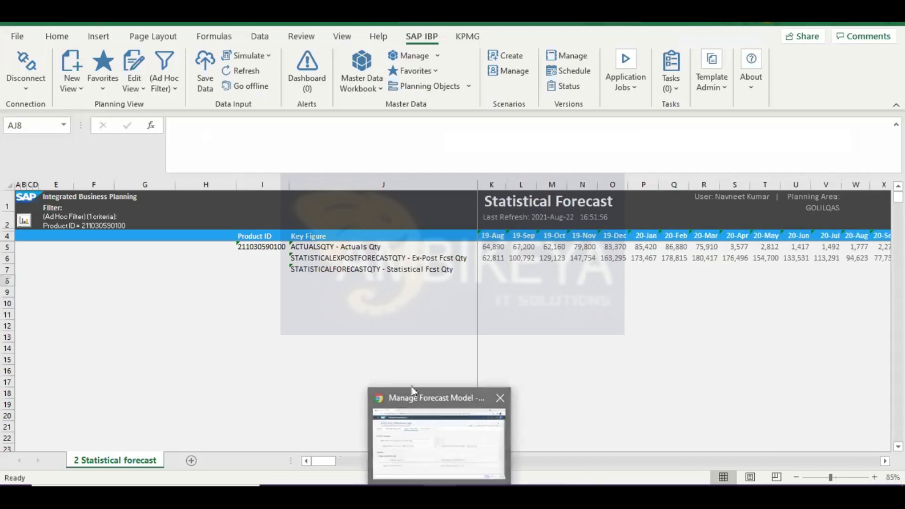
click(438, 435)
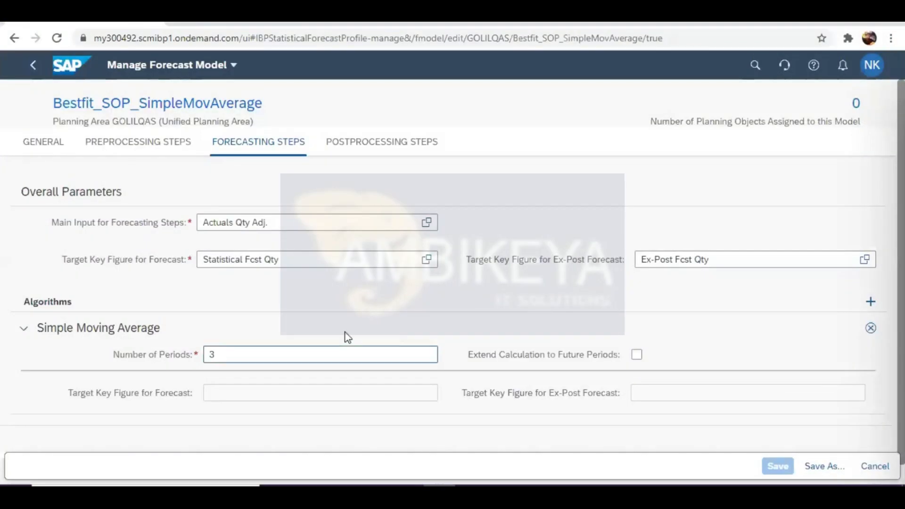
click(43, 140)
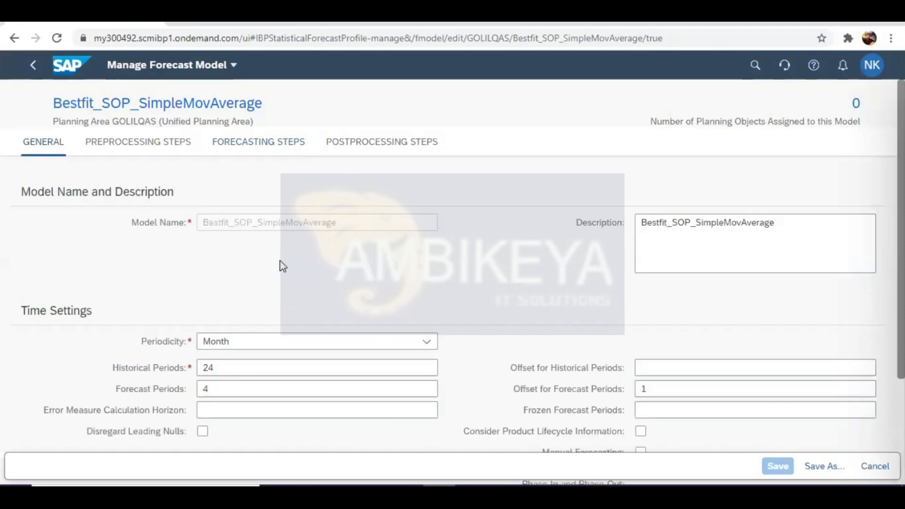
scroll(282, 266, down, 3)
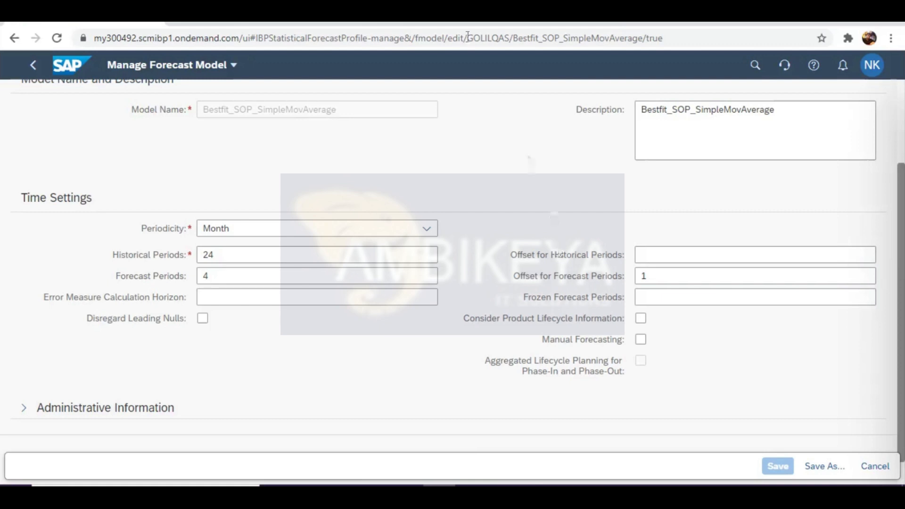
scroll(450, 142, up, 3)
- Enable Extend Calculation to Future Periods for the Simple Moving Average algorithm and save the forecast model
click(273, 147)
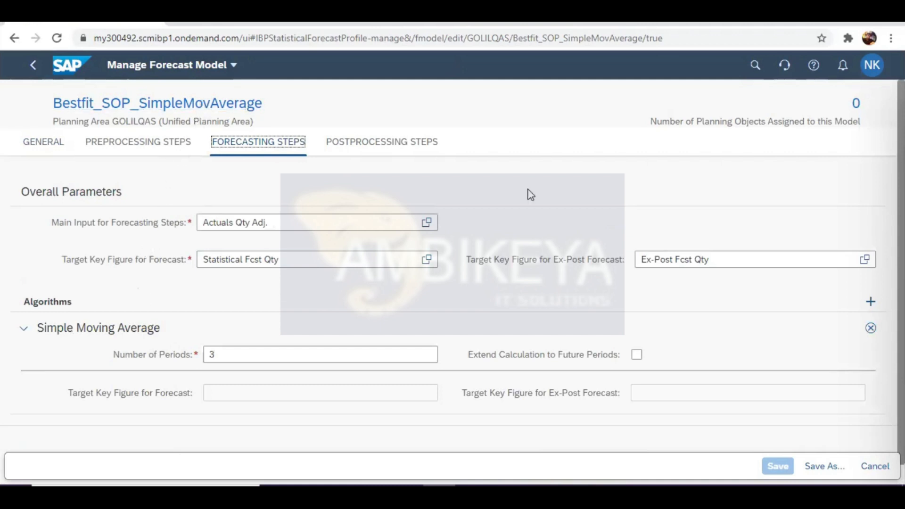
click(539, 235)
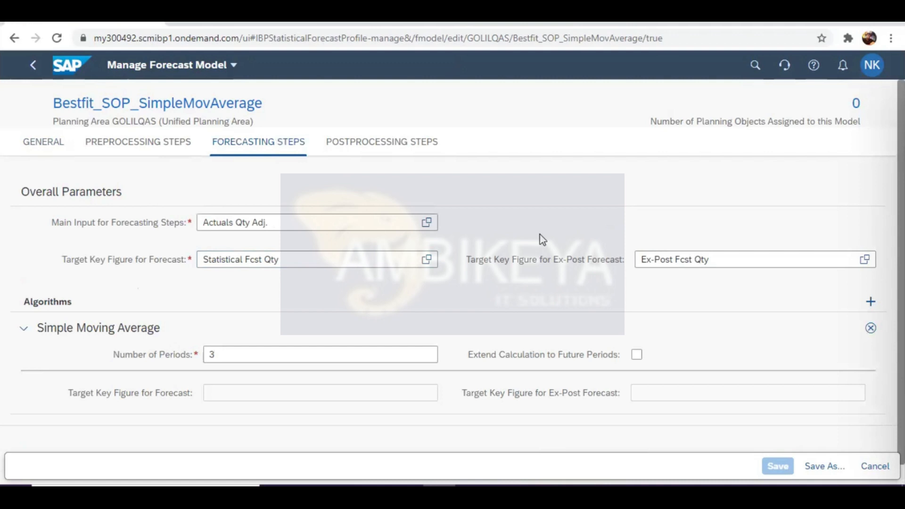
click(636, 355)
scroll(400, 299, down, 1)
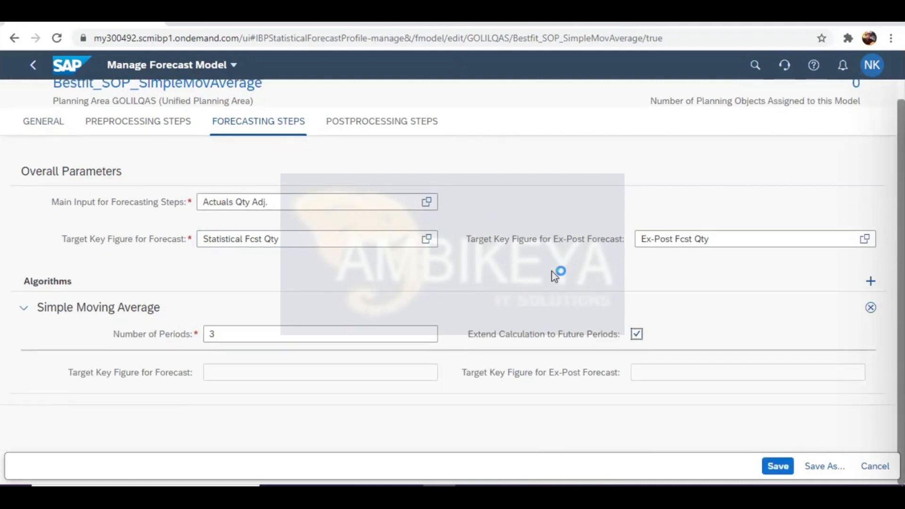
click(778, 468)
- Switch to the Statistical Forecast planning view in Excel, log off from SAP IBP, and log on again with the Golil Qas connection
mouse_move(563, 476)
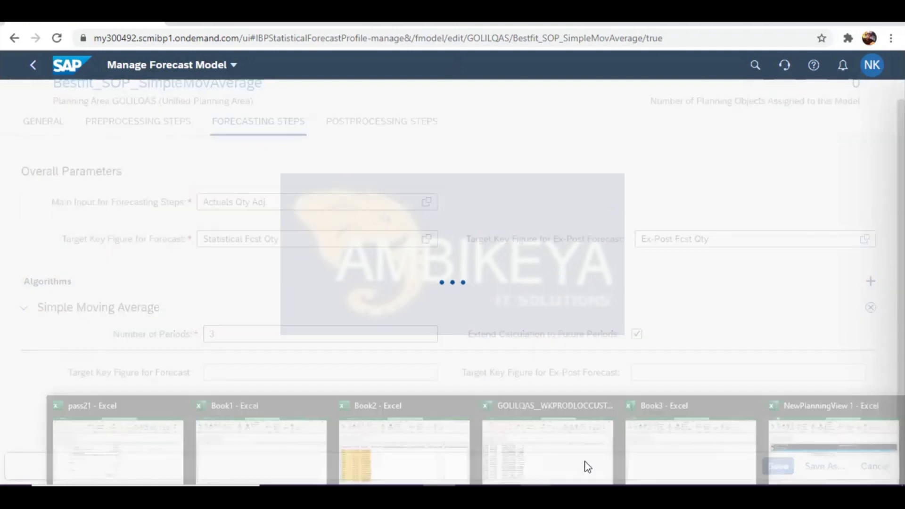
click(811, 433)
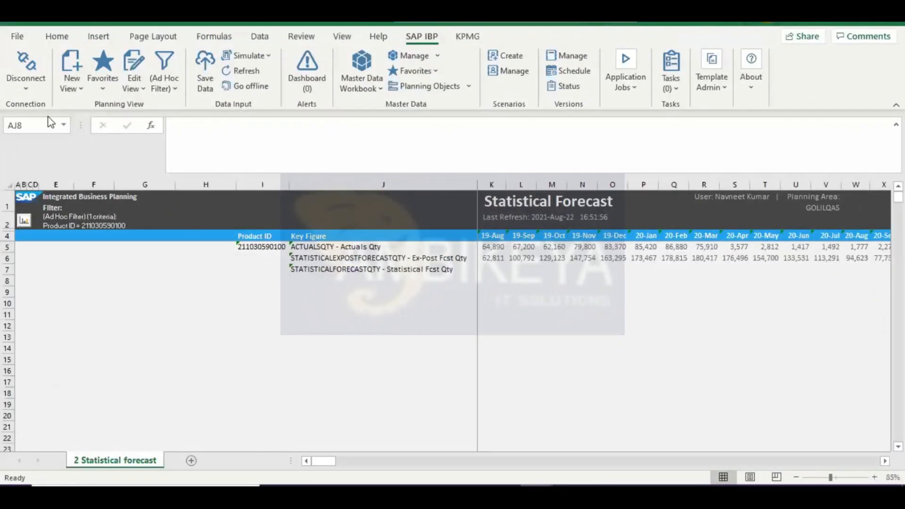
click(27, 90)
click(41, 107)
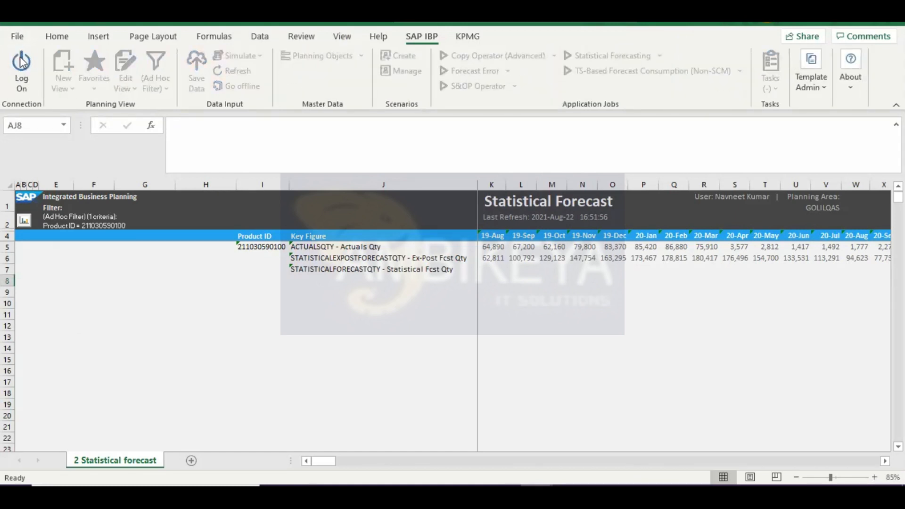
click(21, 62)
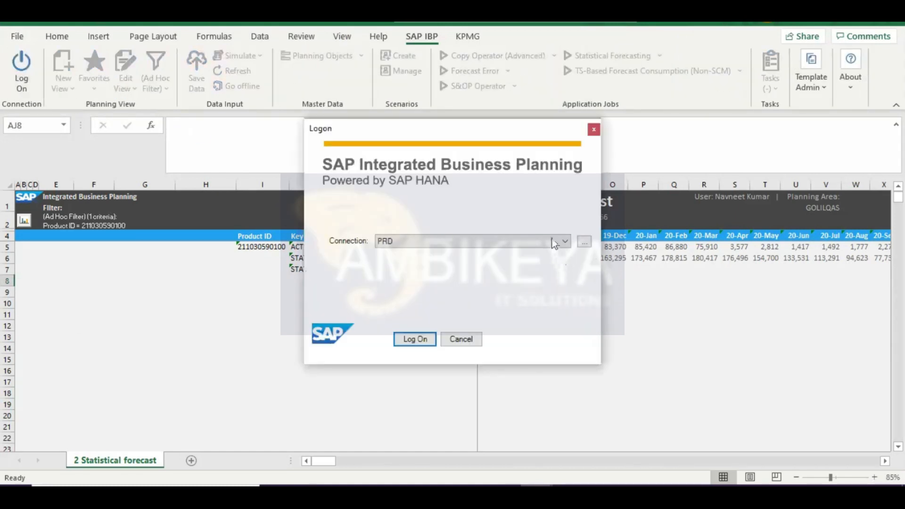
click(554, 244)
click(423, 265)
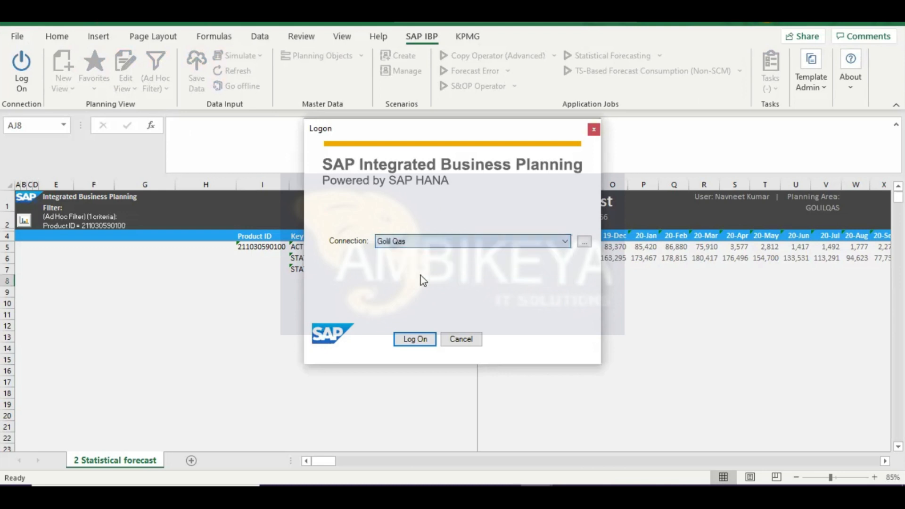
click(409, 341)
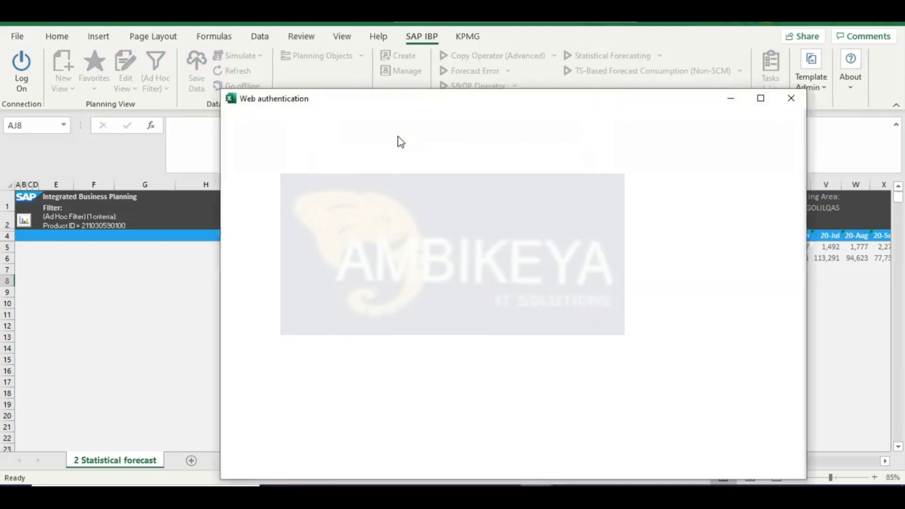
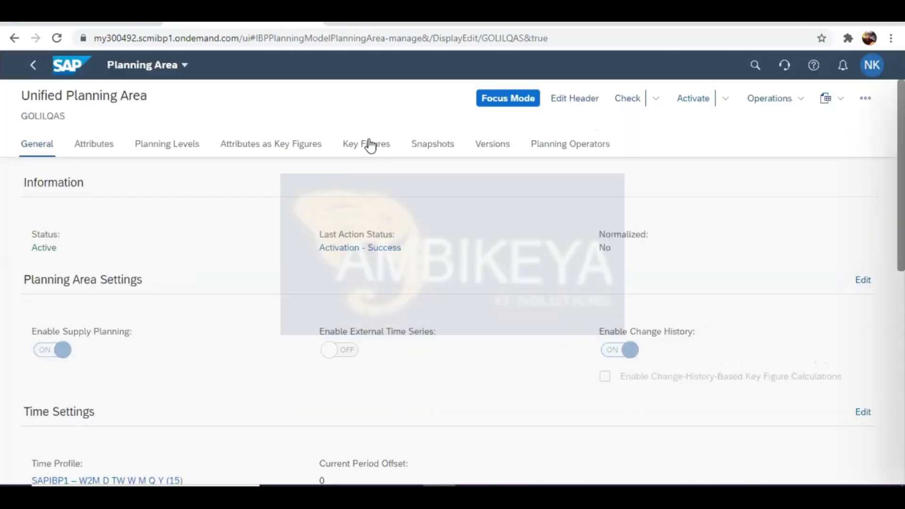
- In the browser, search the key figures of planning area GOLILQAS for "stat"
click(370, 144)
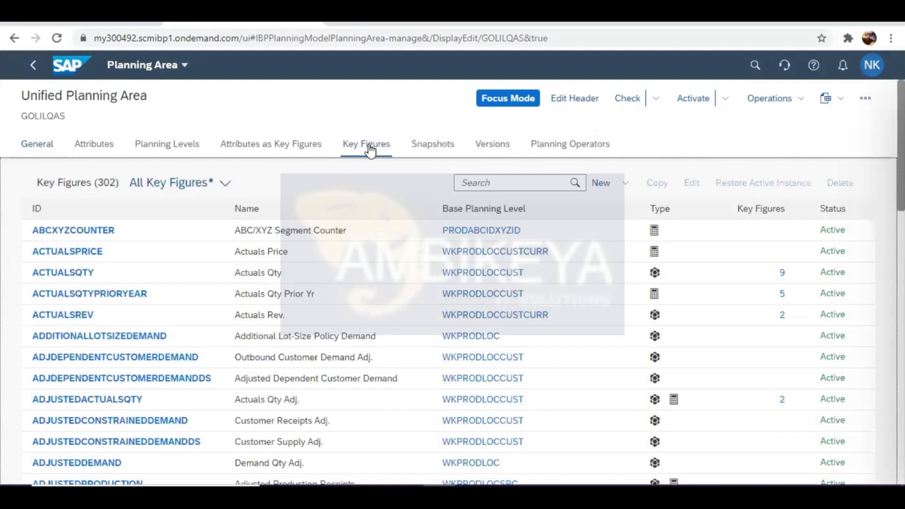
click(524, 183)
text(sts)
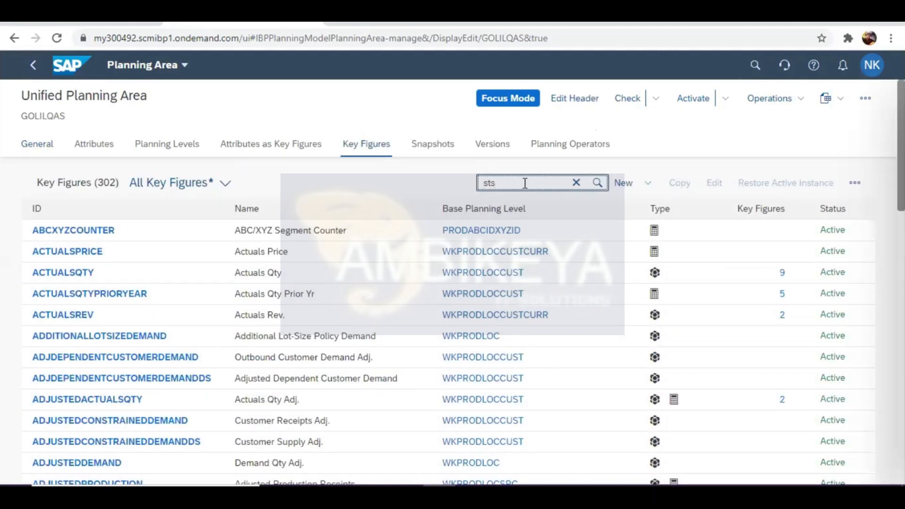
text(sis)
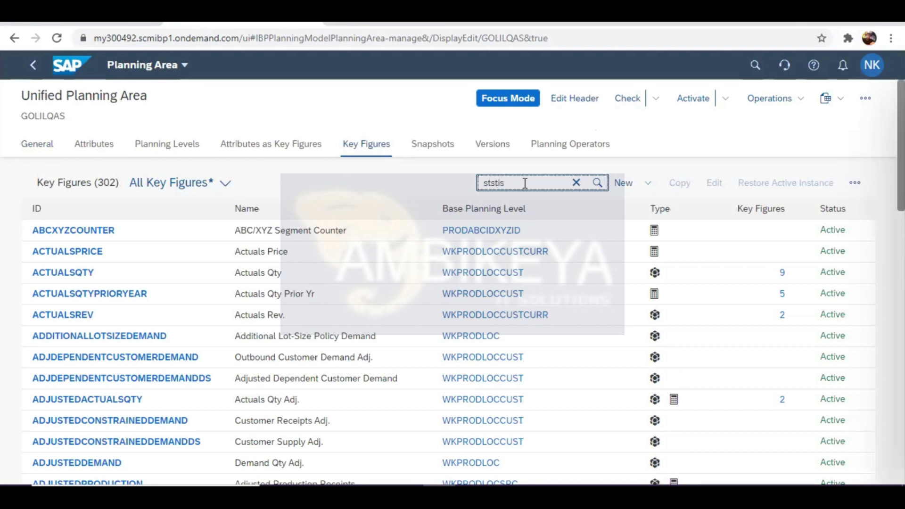
key(Return)
key(BackSpace)
key(BackSpace)
key(BackSpace)
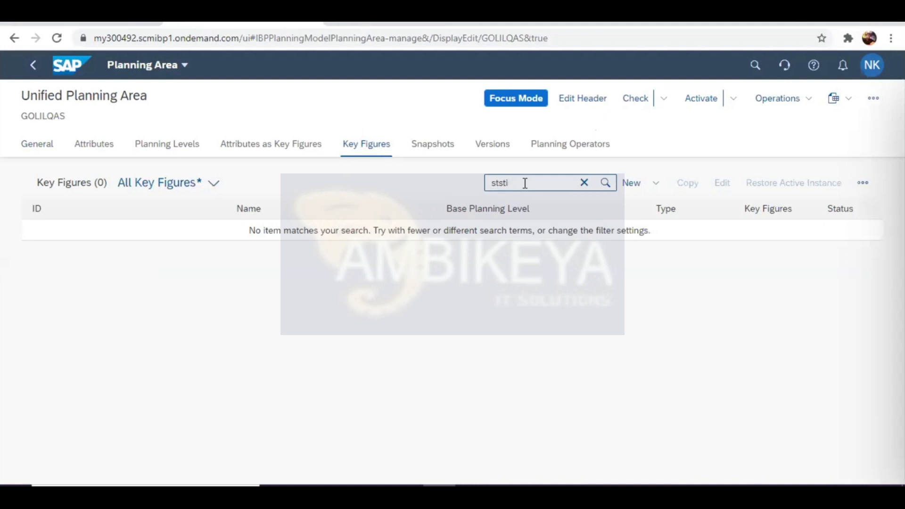
key(BackSpace)
text(at)
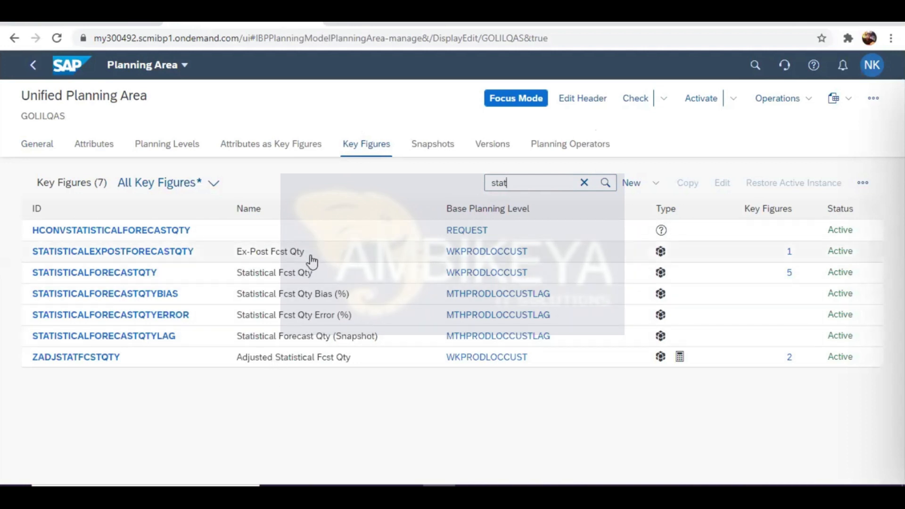
- Open the STATISTICALFORECASTQTY key figure for editing and review its general settings, including base planning level and stored or calculated type
click(362, 270)
click(722, 183)
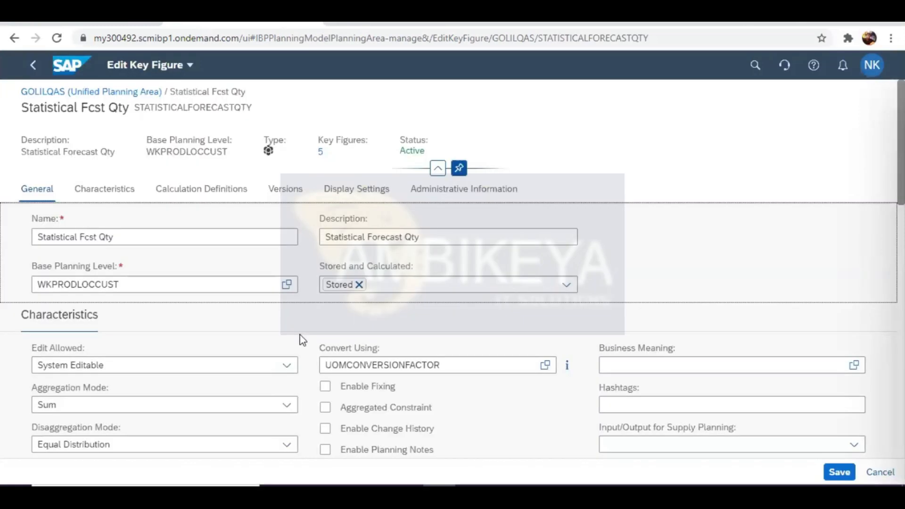
scroll(300, 339, down, 2)
scroll(292, 321, up, 2)
mouse_move(268, 157)
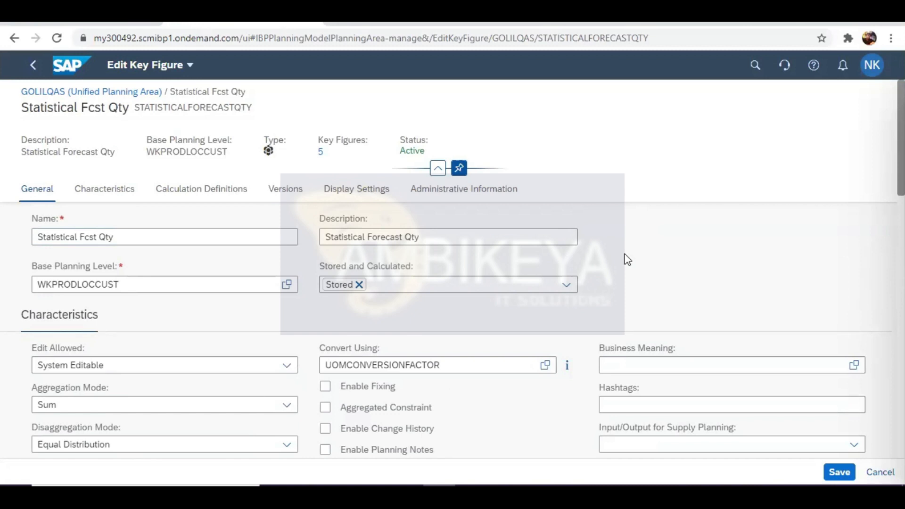
scroll(625, 255, down, 1)
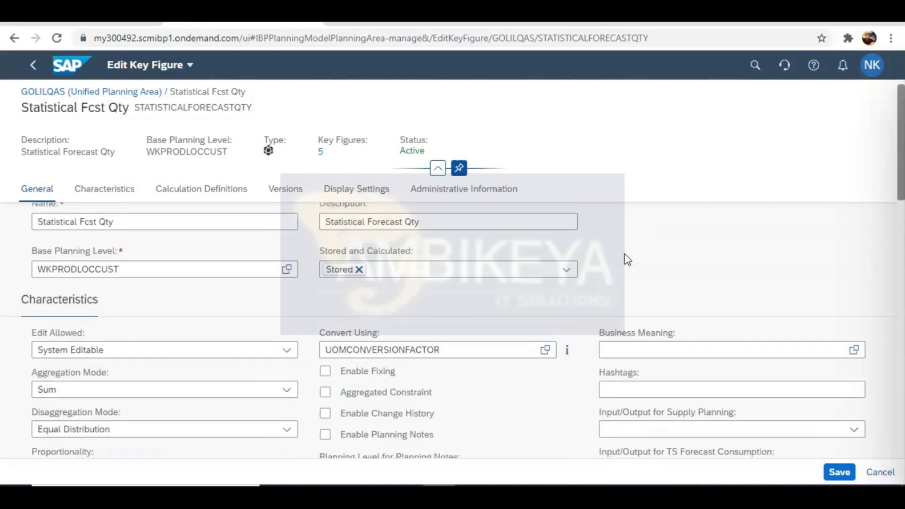
scroll(624, 253, up, 1)
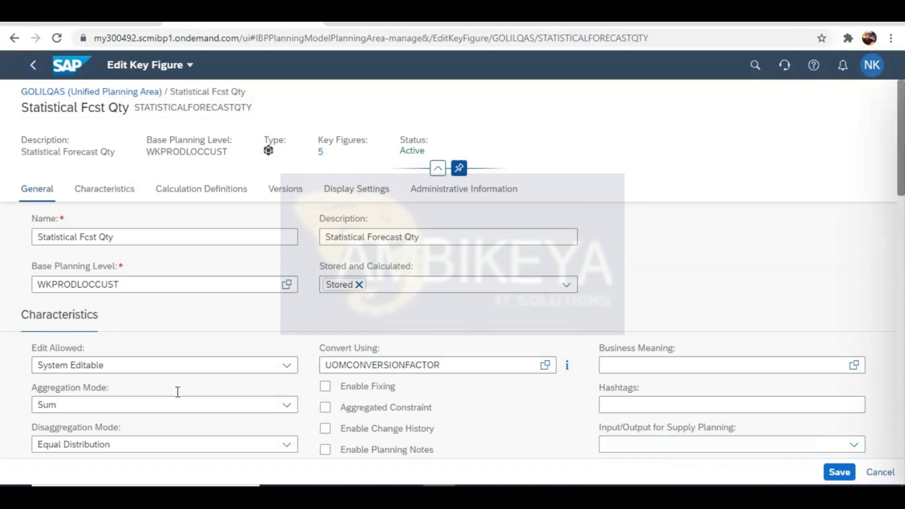
- Examine the key figure's characteristics, including edit permission, aggregation and disaggregation modes, proportionality, period weight factor and conversion
scroll(177, 391, down, 4)
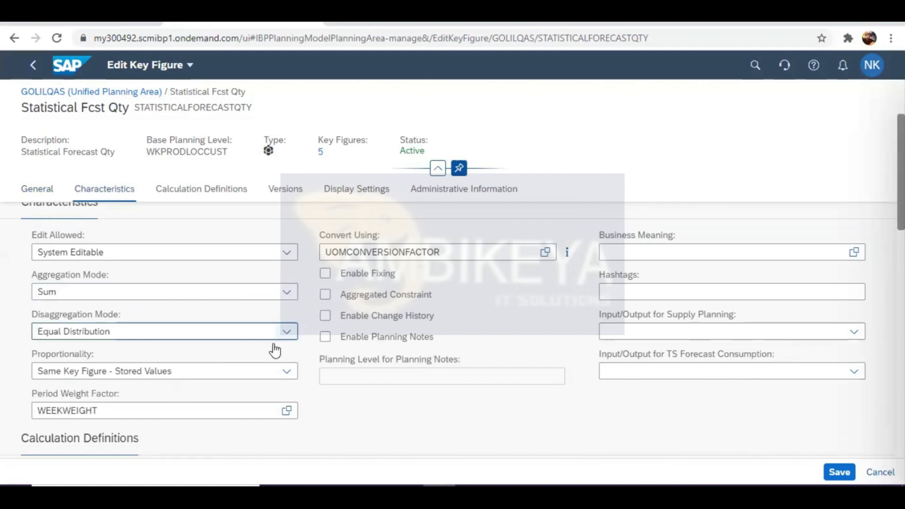
scroll(224, 375, down, 3)
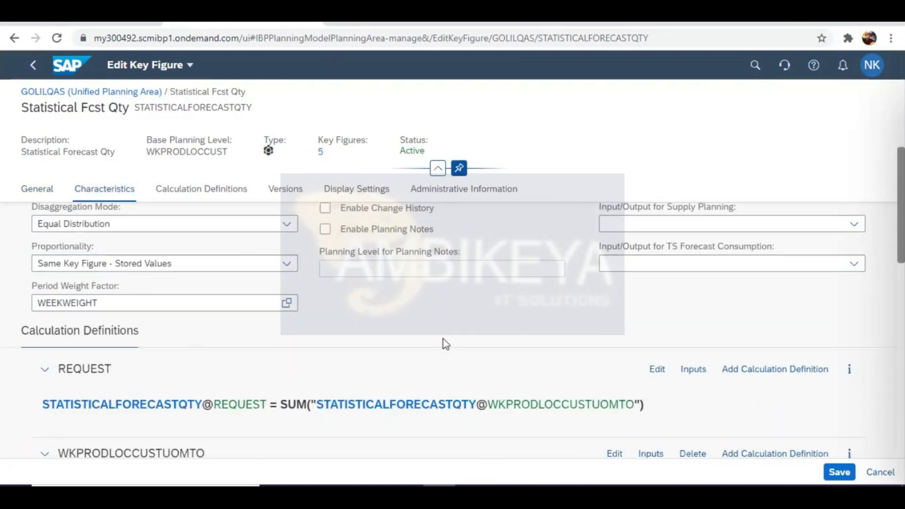
scroll(445, 344, up, 1)
scroll(445, 344, up, 3)
scroll(445, 344, down, 1)
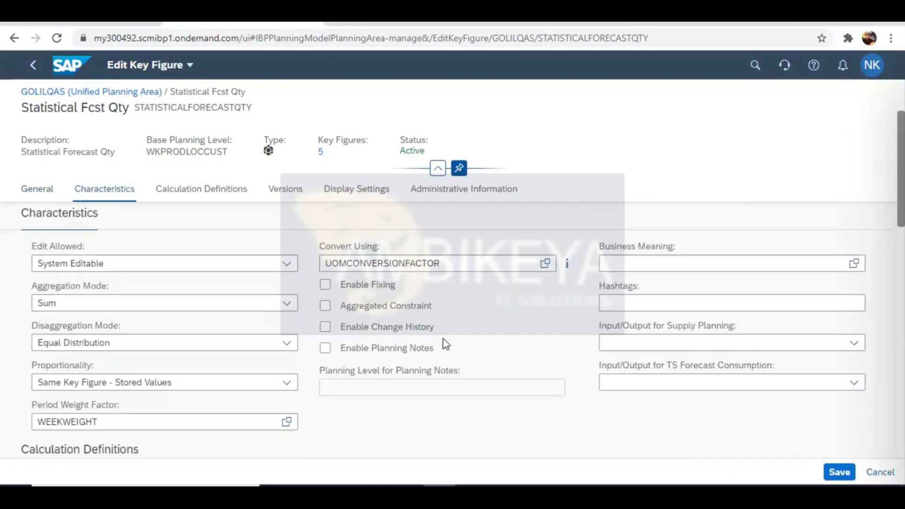
scroll(443, 339, down, 1)
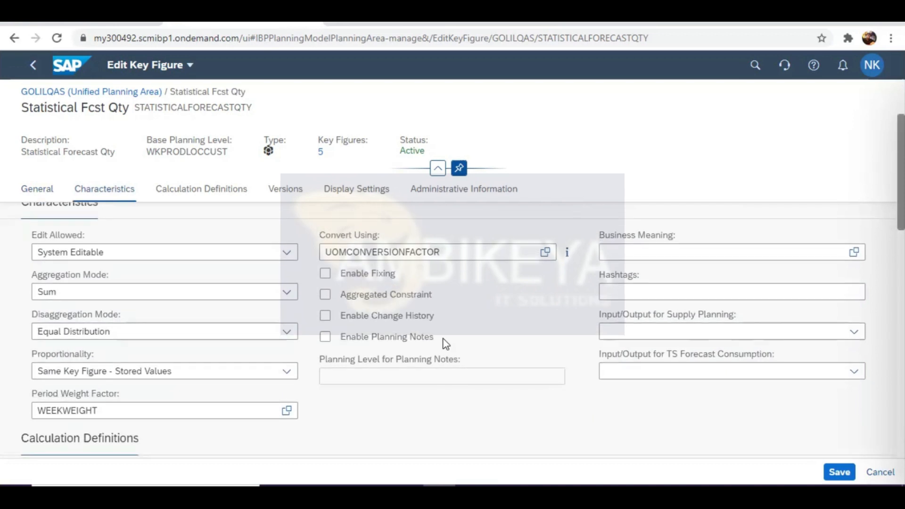
scroll(443, 338, down, 2)
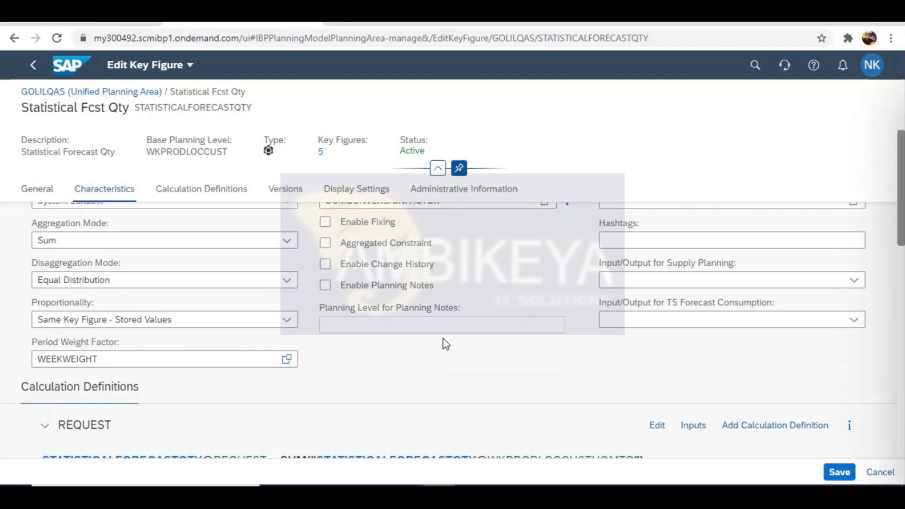
scroll(443, 338, up, 3)
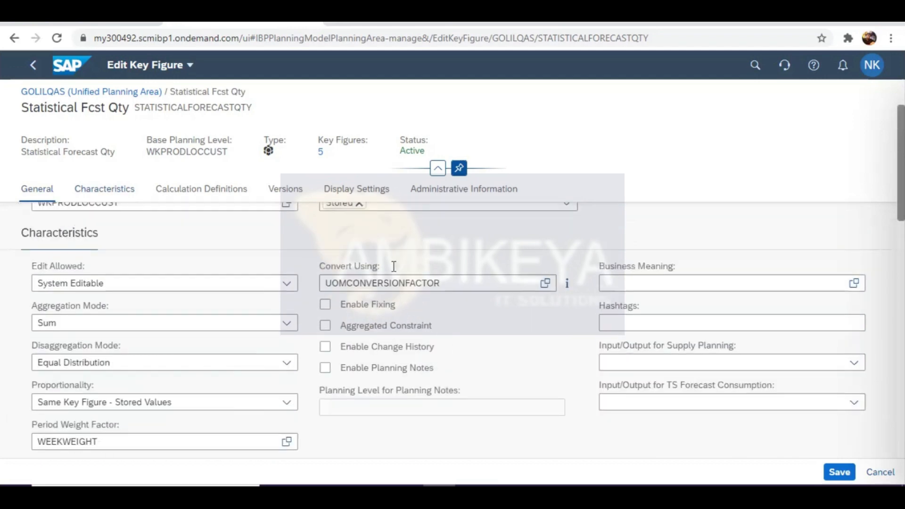
- Examine the key figure's calculation definitions at the REQUEST and WKPRODLOCCUSTUOMTO levels, including the unit conversion factor
scroll(468, 295, down, 10)
scroll(468, 293, up, 3)
scroll(467, 293, down, 2)
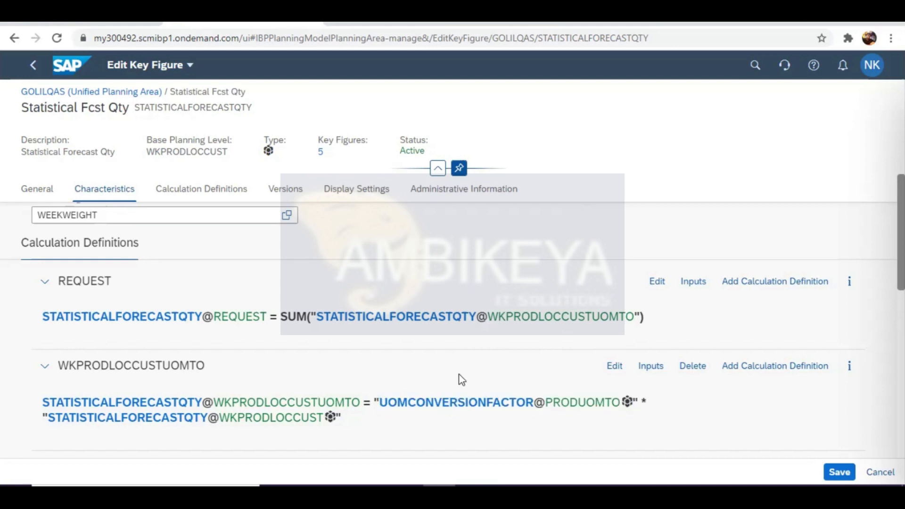
scroll(437, 402, down, 2)
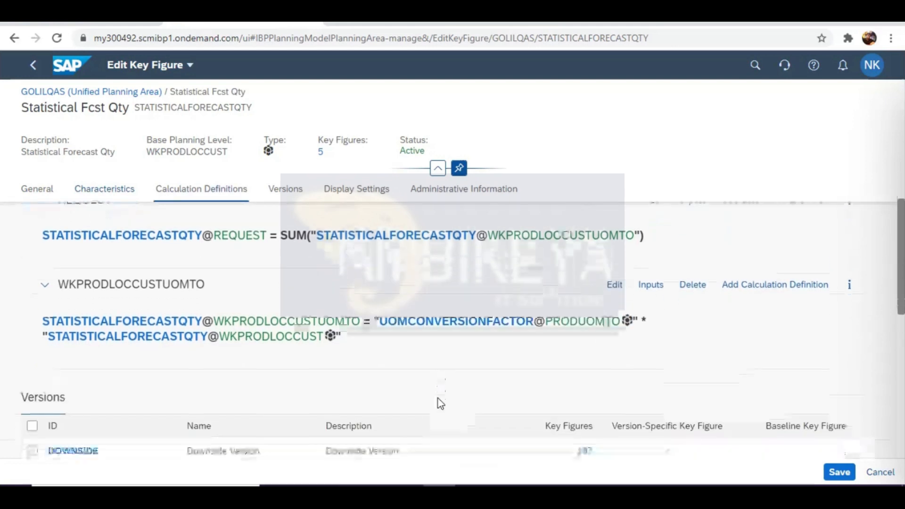
scroll(450, 340, down, 1)
scroll(450, 340, down, 1)
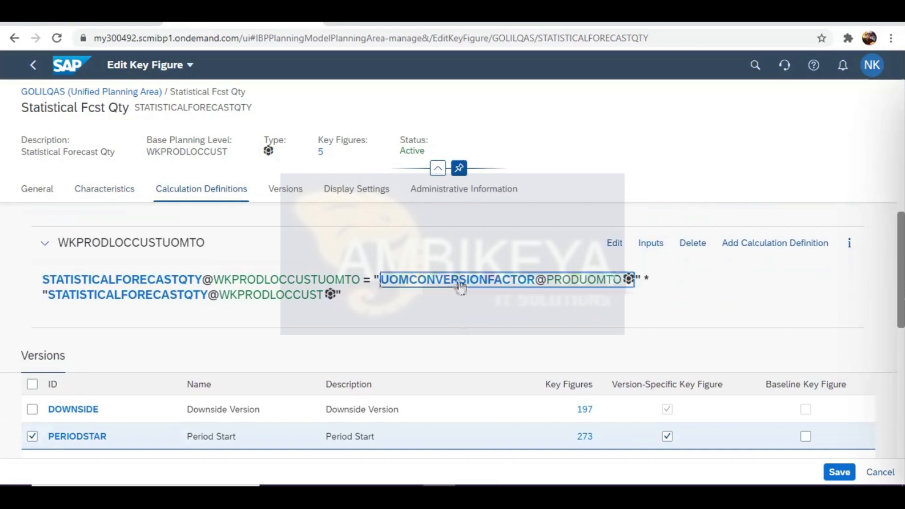
scroll(181, 230, up, 4)
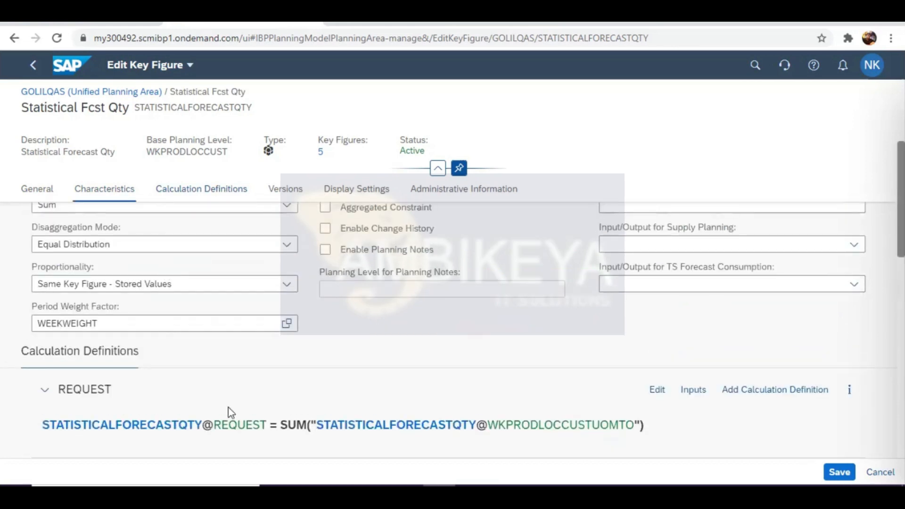
scroll(228, 409, down, 3)
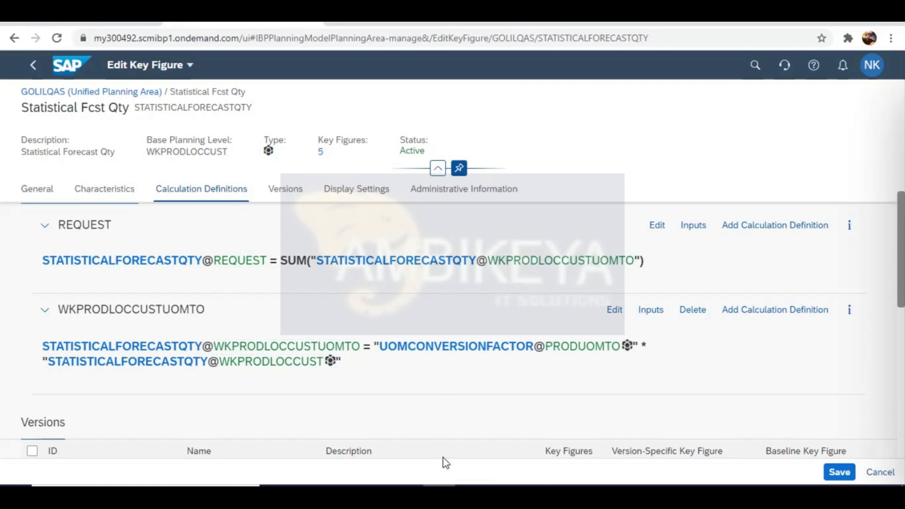
- Check the forecasting steps of the Bestfit_SOP_SimpleMovAverage model and return to the Statistical Fcst Qty key figure
mouse_move(417, 453)
click(67, 22)
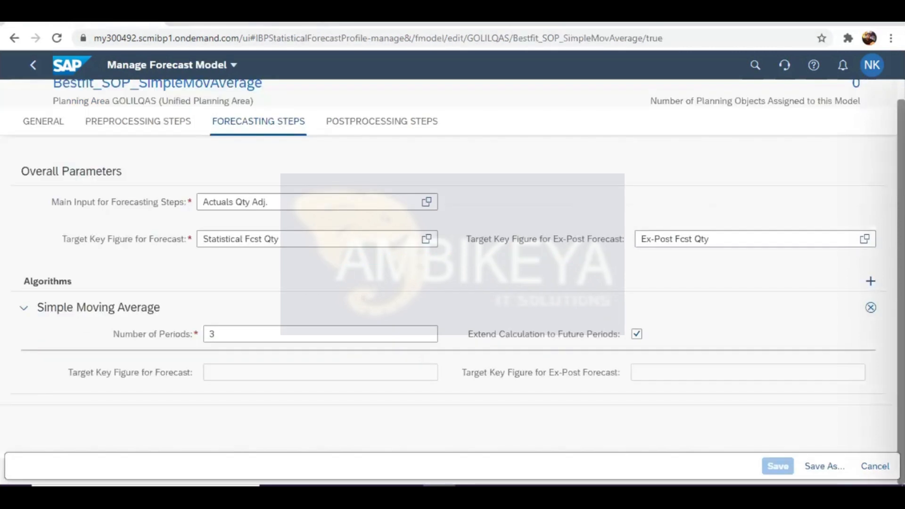
click(235, 22)
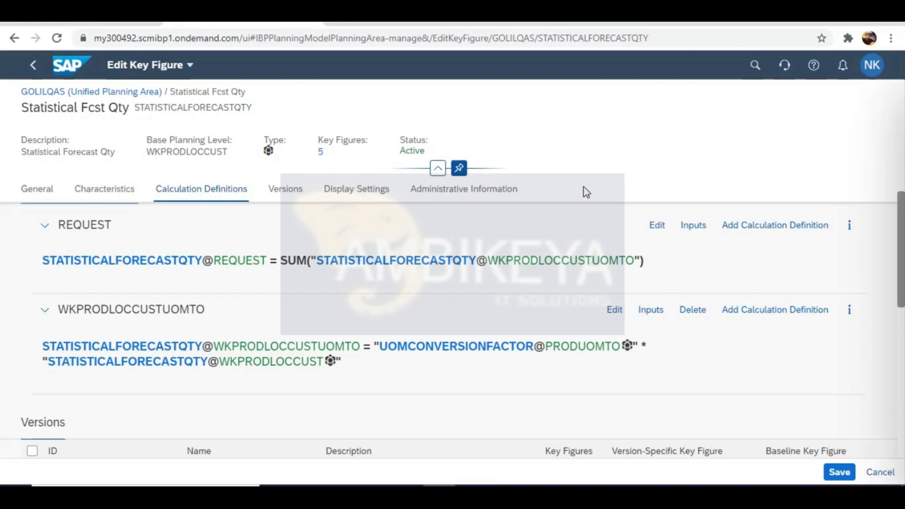
- Switch to Excel, end its unresponsive process, and start a blank workbook without keeping the recovered files
mouse_move(534, 494)
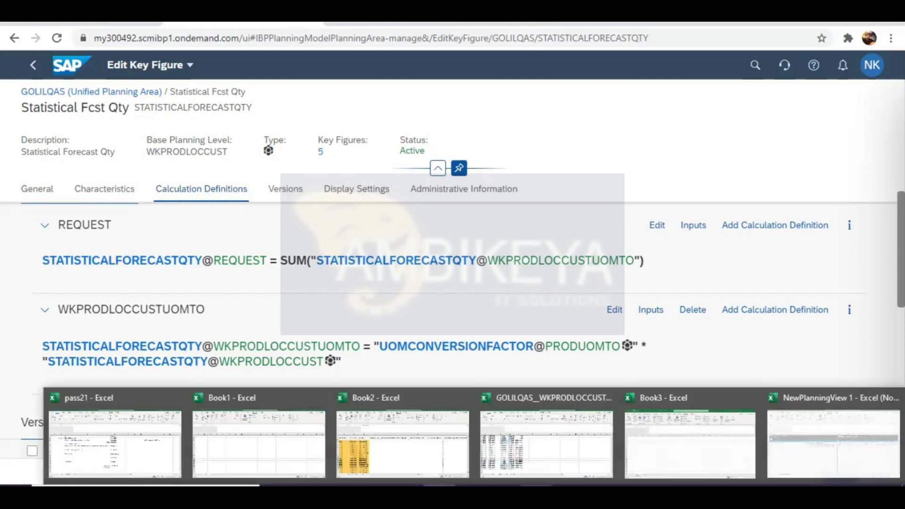
click(783, 429)
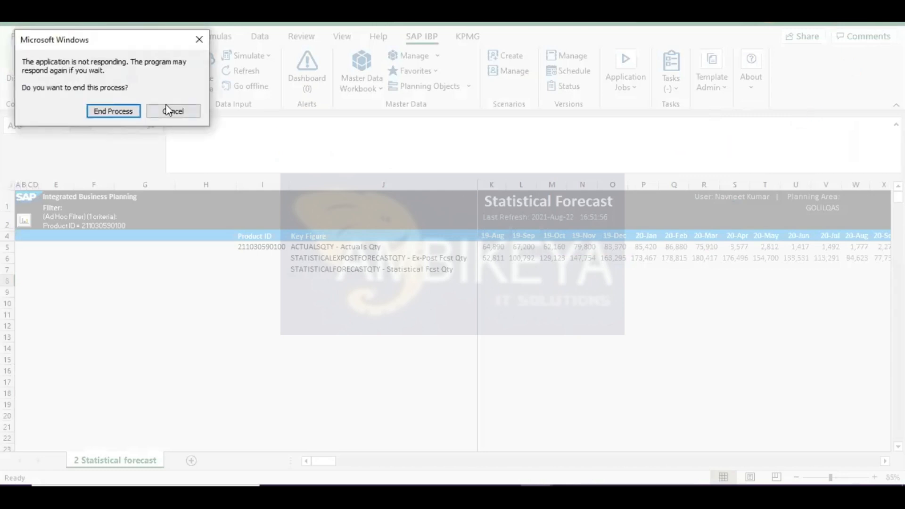
click(113, 112)
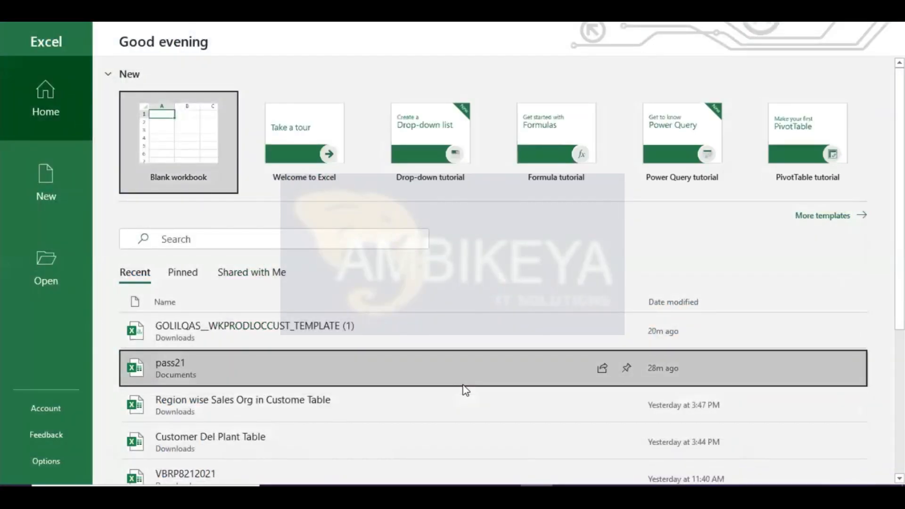
click(178, 125)
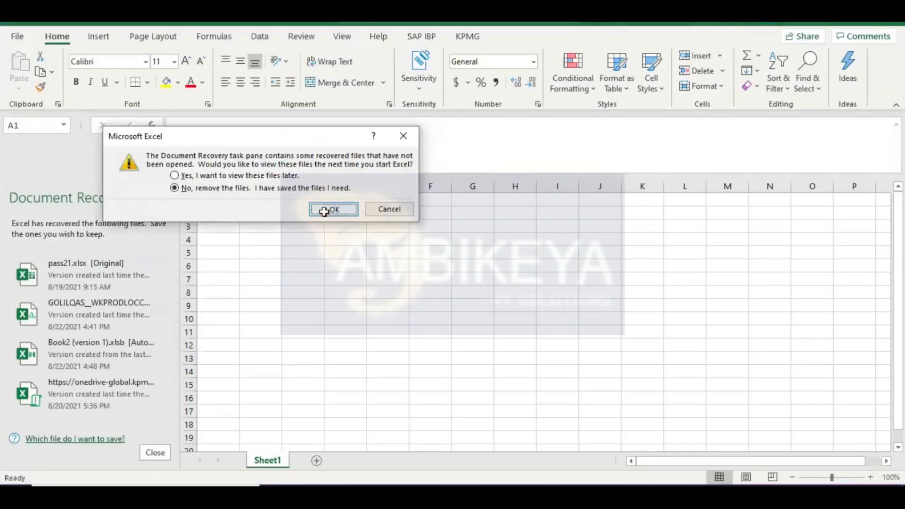
click(324, 211)
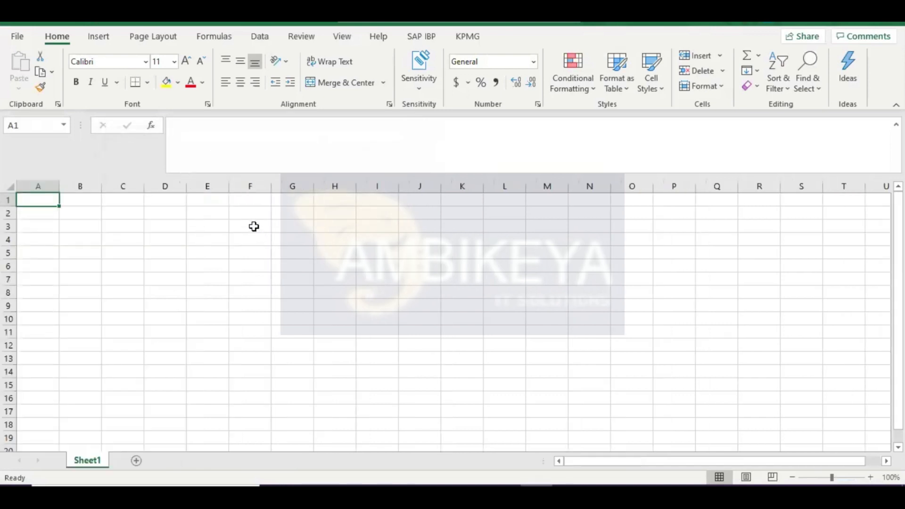
- List product P1 with unit KG and product P2 with unit L in cells F3:G4
double_click(253, 227)
text(P1)
click(245, 238)
double_click(246, 240)
text(P2)
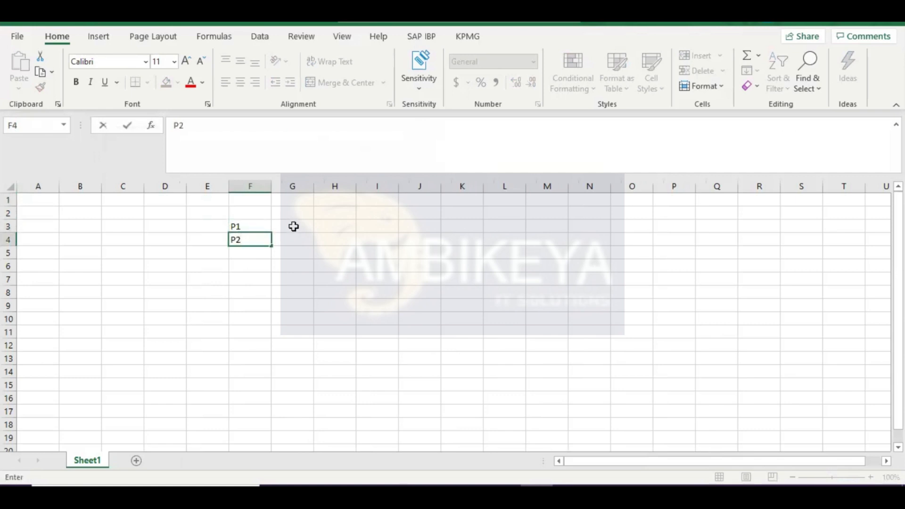
click(293, 226)
double_click(294, 226)
text(KG)
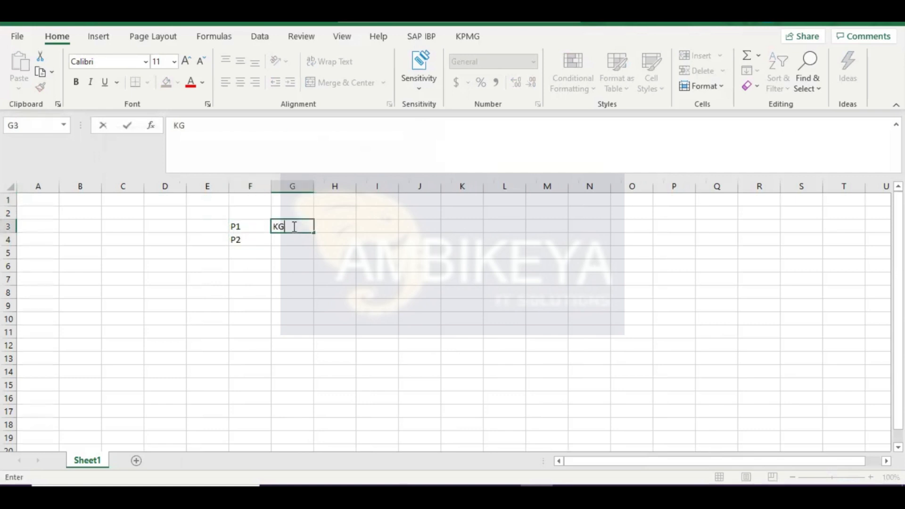
click(294, 239)
text(L)
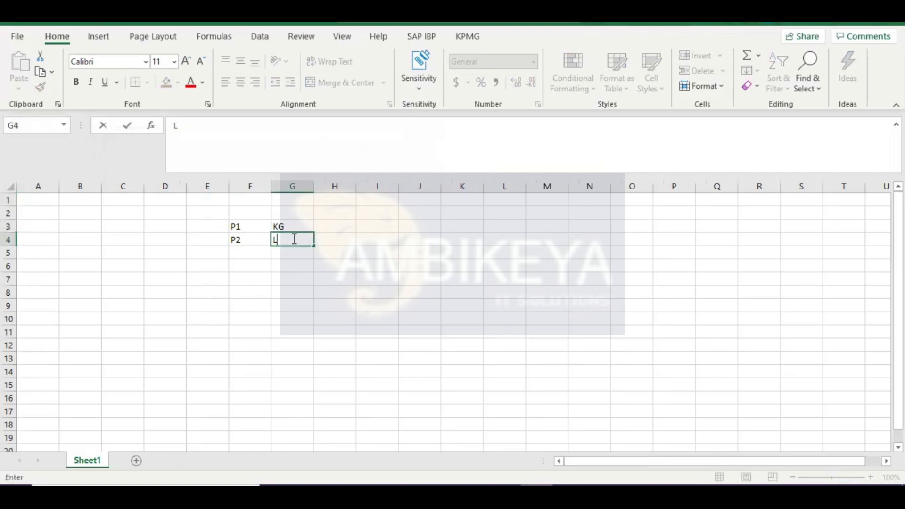
click(294, 265)
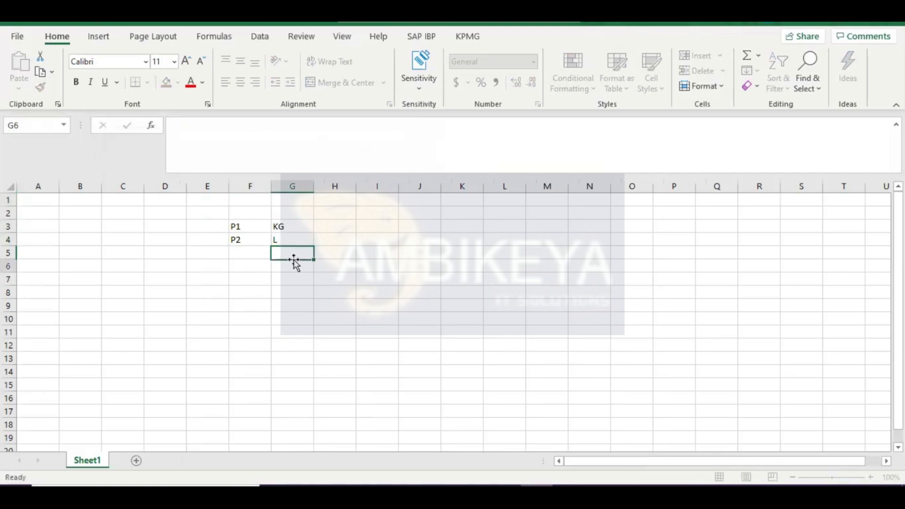
click(239, 228)
click(239, 240)
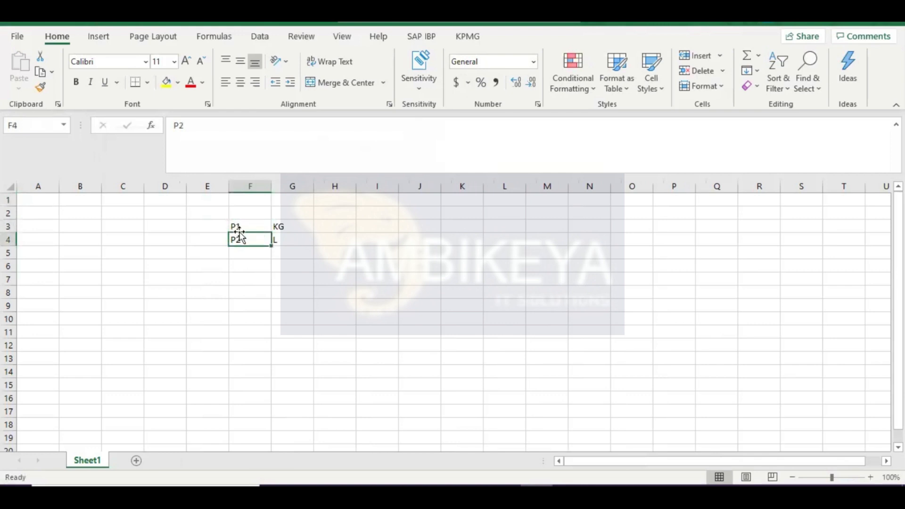
click(239, 226)
click(244, 241)
click(243, 227)
click(245, 237)
- Add P1 and P2 again in F5:F6, each with the common unit PUM in column G
click(245, 255)
text(P)
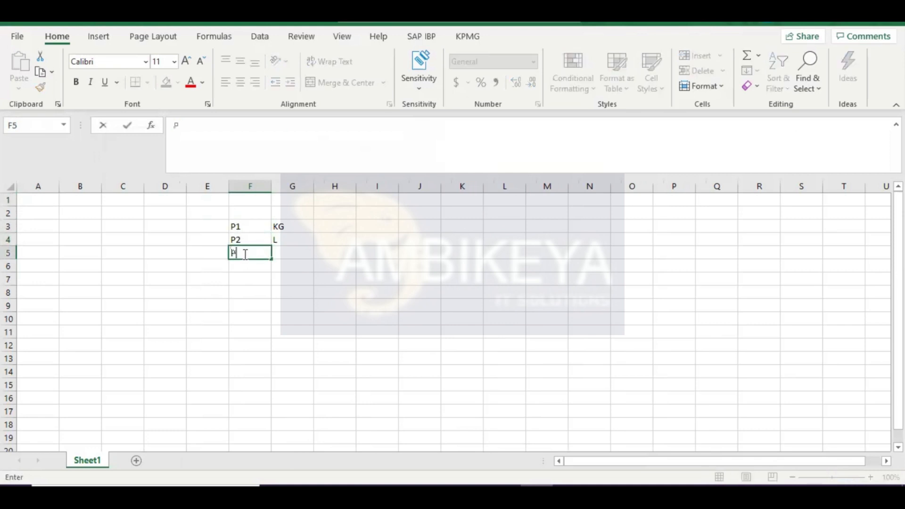
text(1)
click(289, 252)
text(PUM)
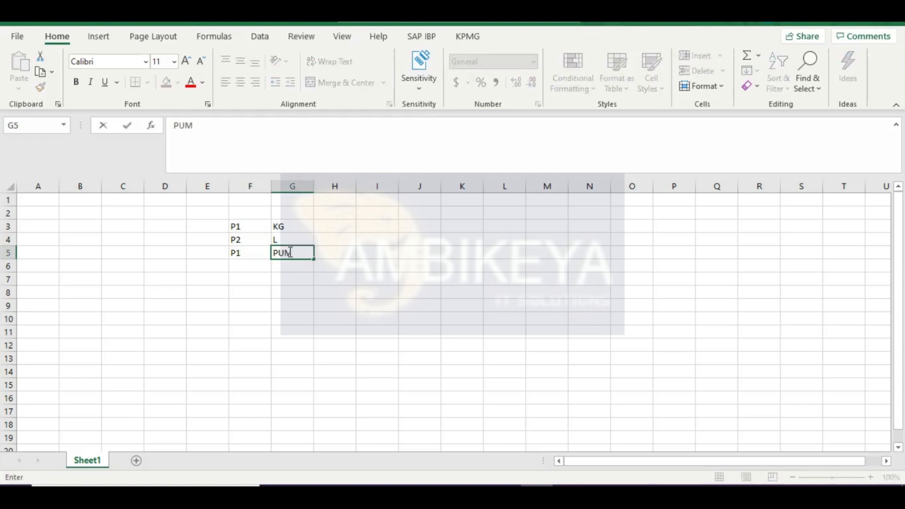
click(247, 265)
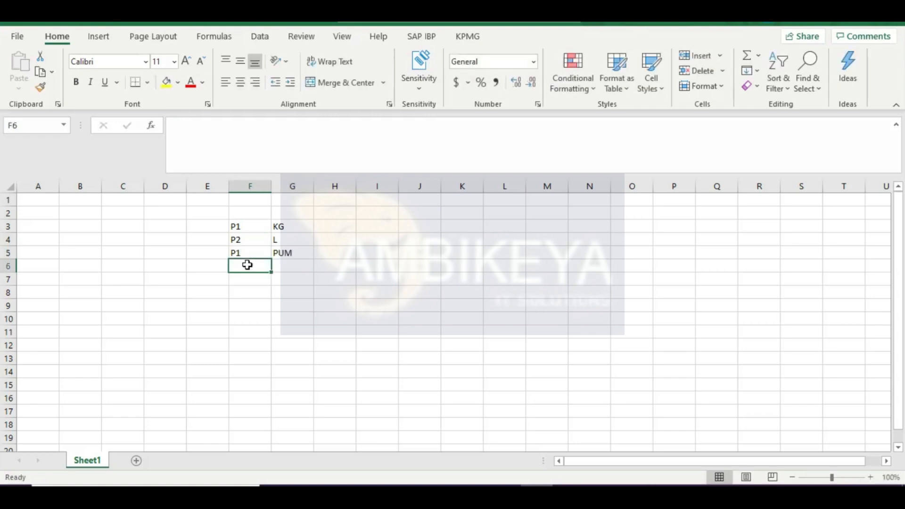
text(P2)
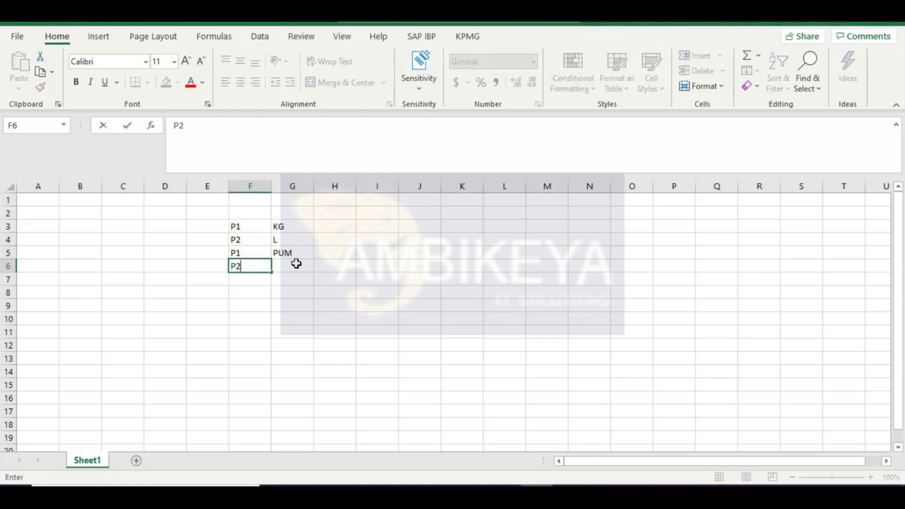
click(295, 264)
double_click(297, 263)
text(PUM)
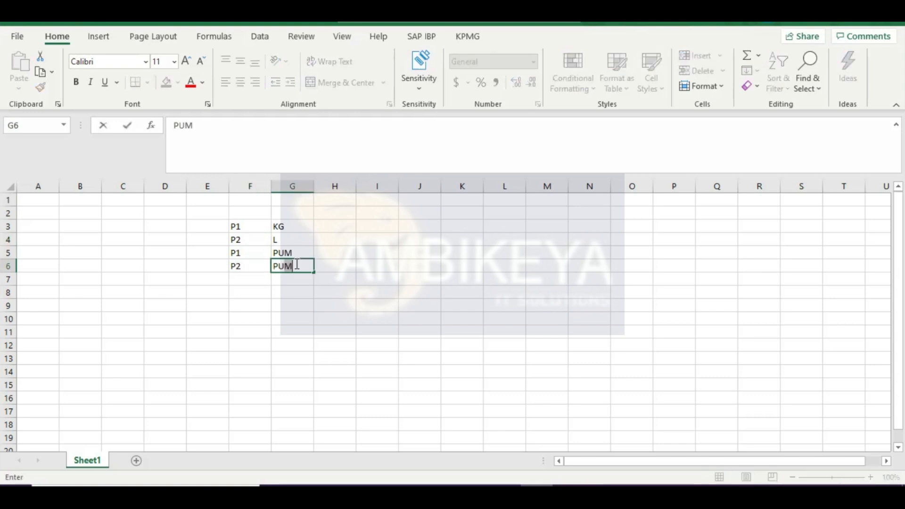
click(330, 279)
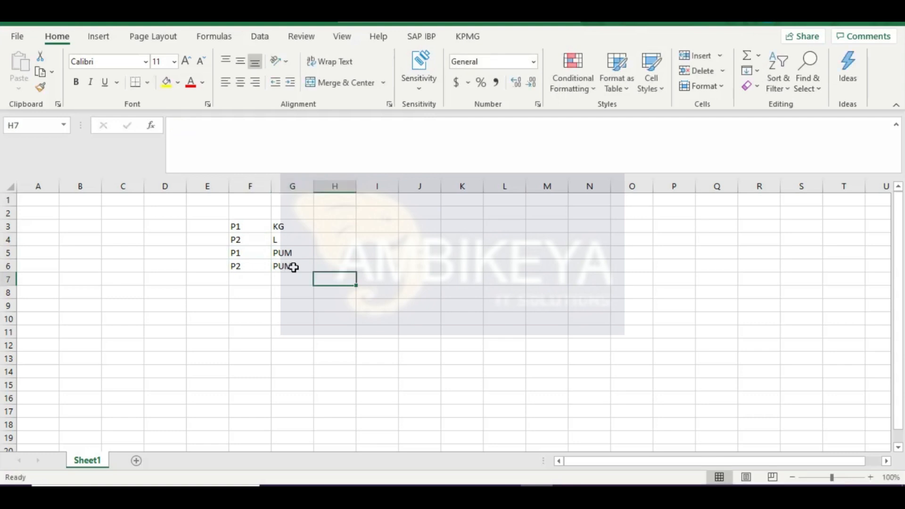
click(294, 267)
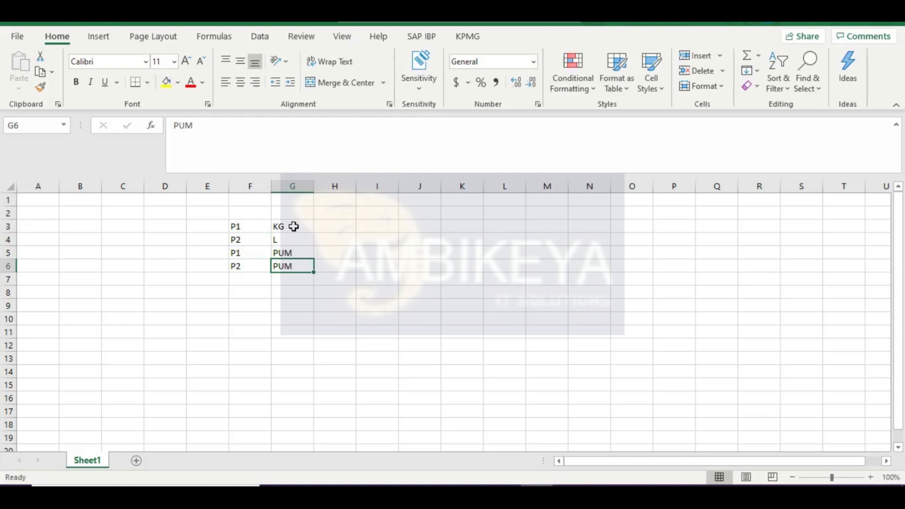
- Try to create a new planning view from a template in the GOLILQAS actuals workbook
click(263, 294)
click(443, 249)
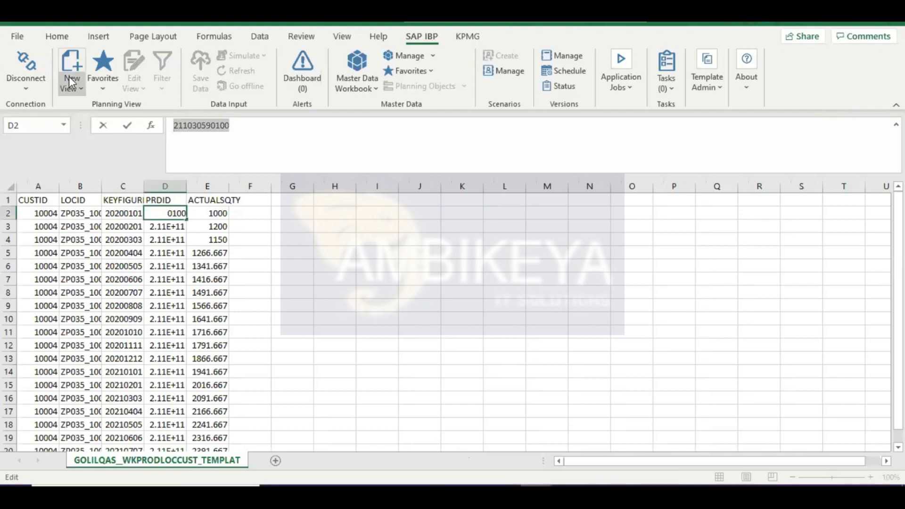
click(70, 80)
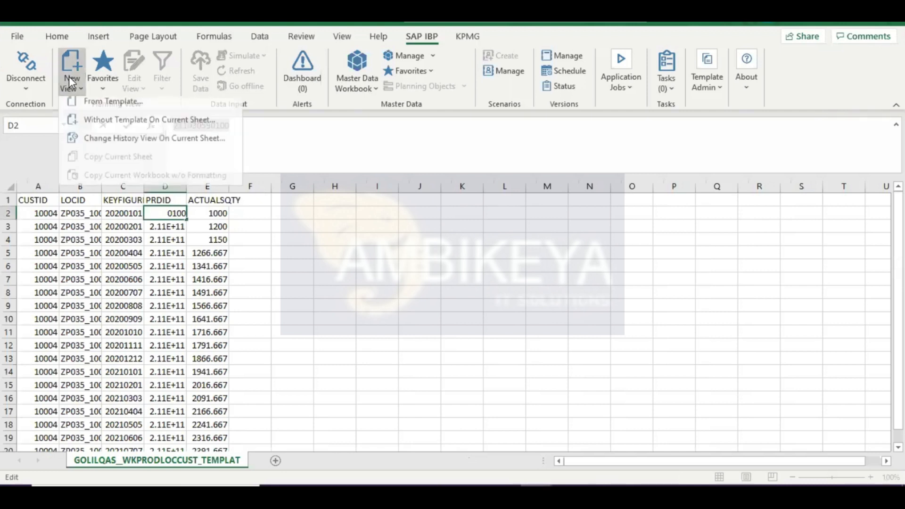
click(92, 107)
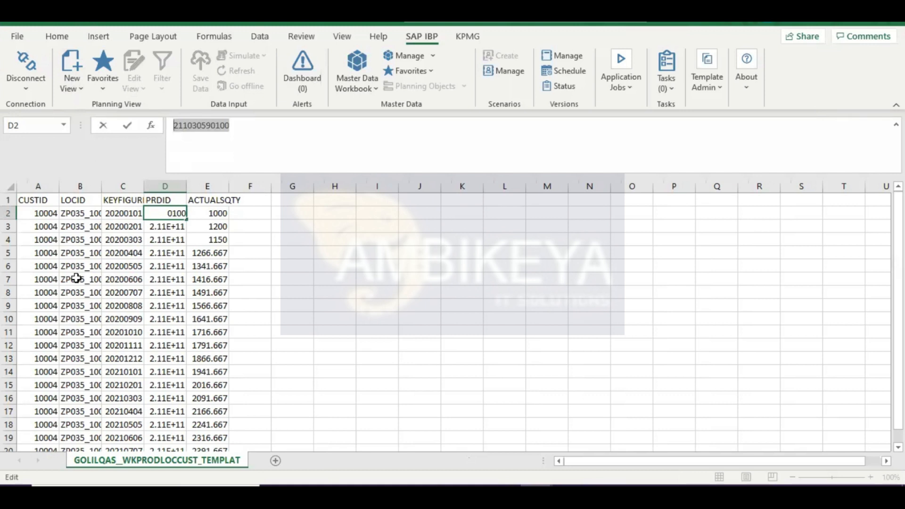
- Start a blank workbook and begin a new SAP IBP planning view from a template in it
click(17, 36)
click(29, 93)
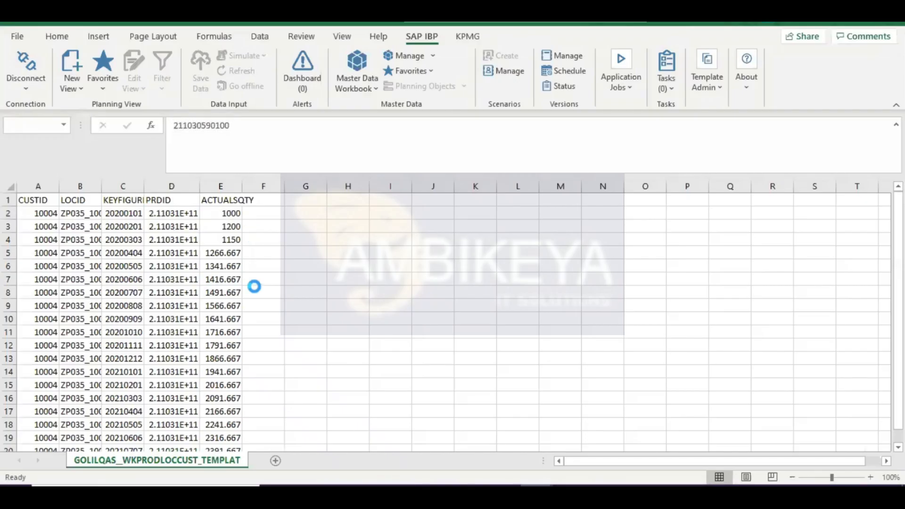
click(421, 36)
click(70, 85)
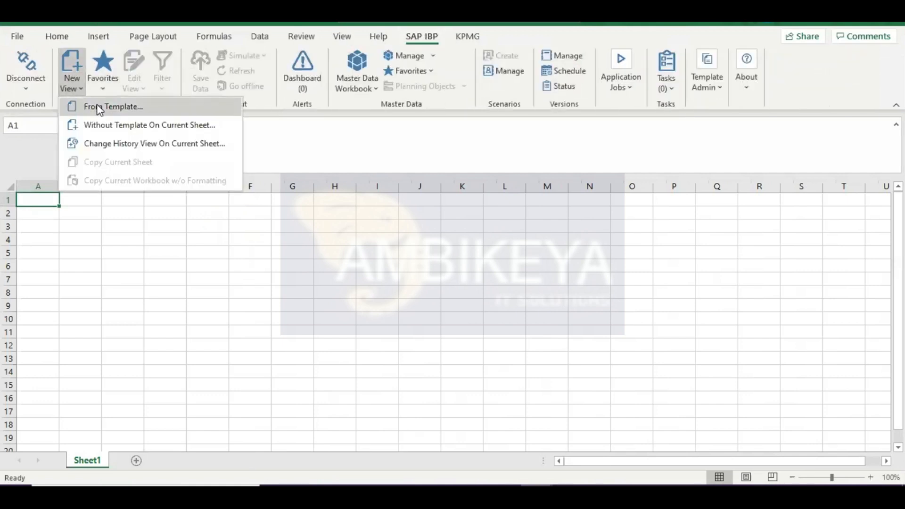
click(101, 107)
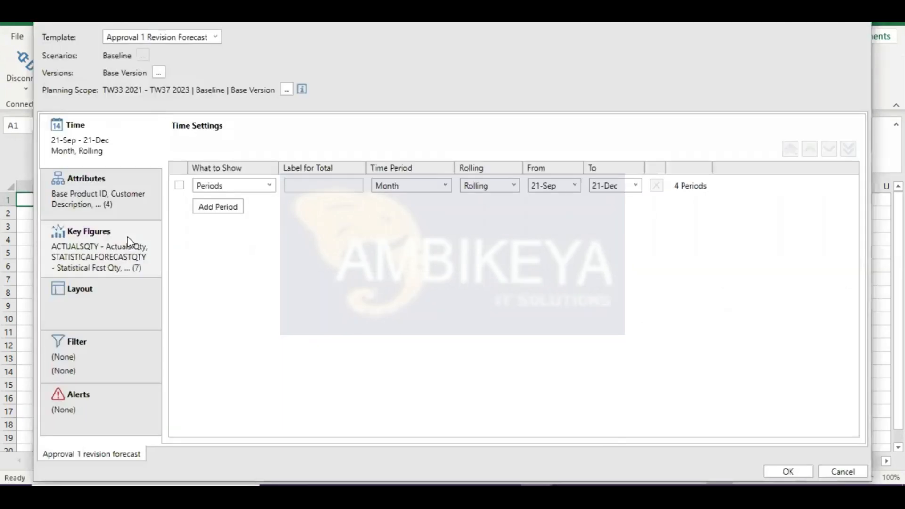
- Base the planning view on the Statistical Forecast template and remove the Customer ID attribute
click(206, 36)
scroll(176, 115, down, 8)
scroll(175, 115, up, 10)
key(Escape)
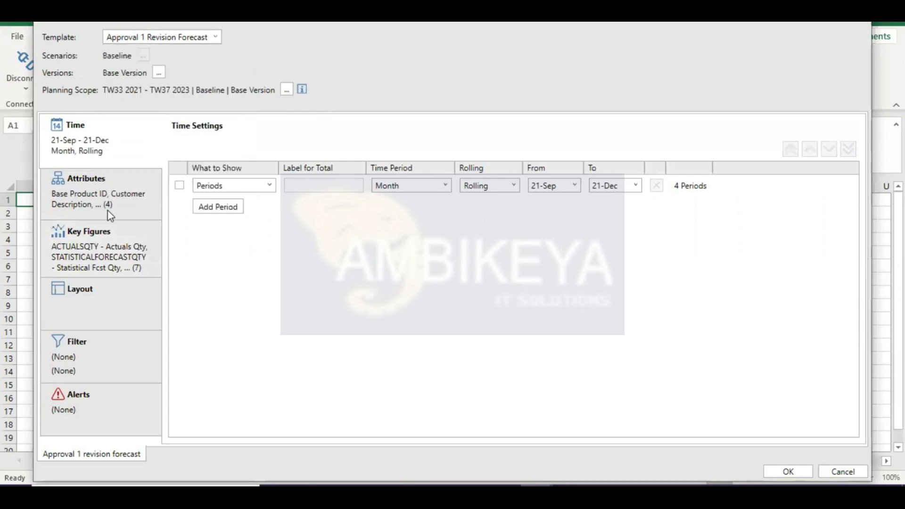
click(98, 193)
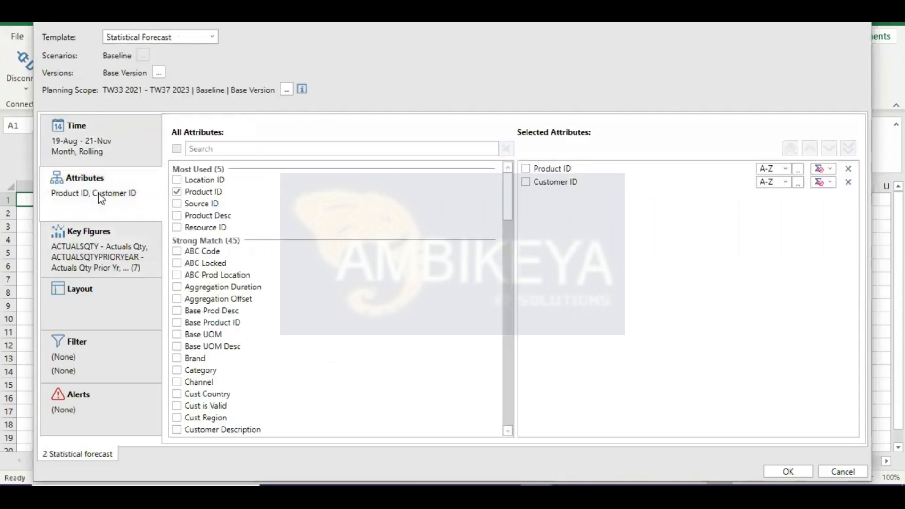
click(848, 182)
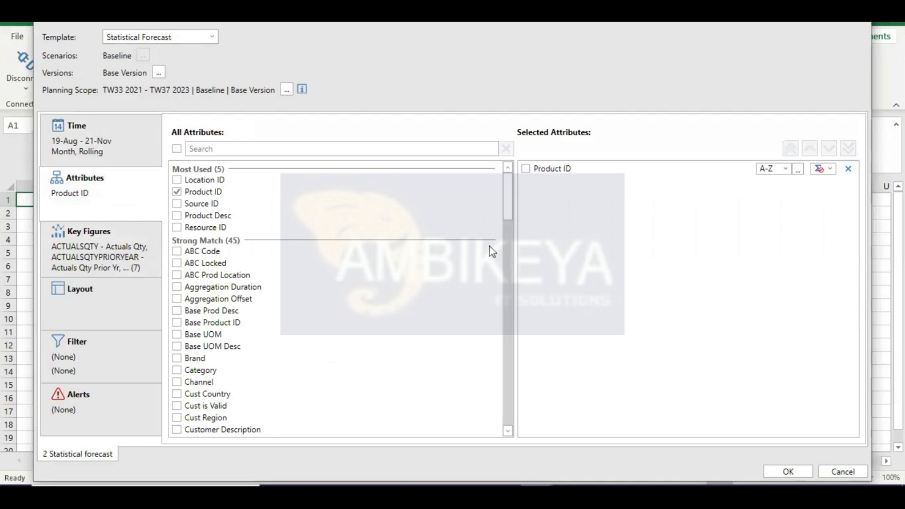
- Remove Actuals Qty Prior Yr, the three Approver Forecast Review key figures and Approver 1 Revision Forecast from the selected key figures
click(66, 259)
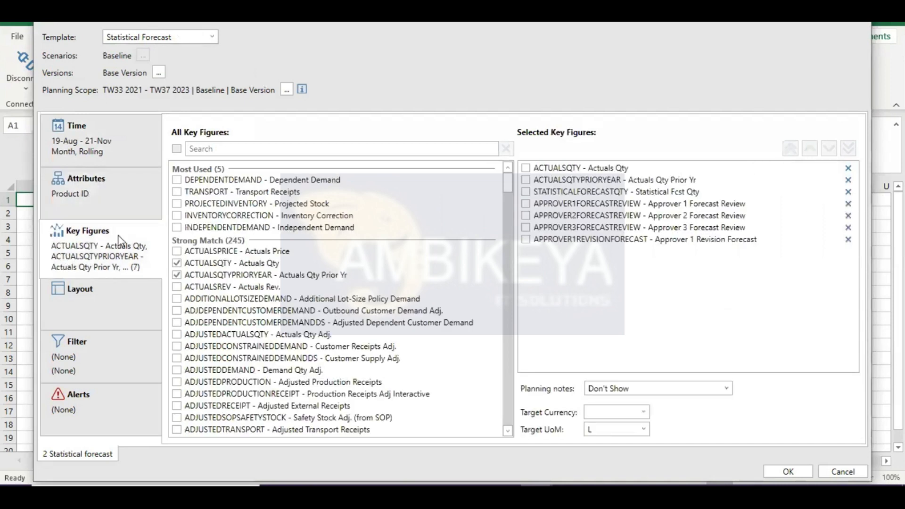
click(847, 180)
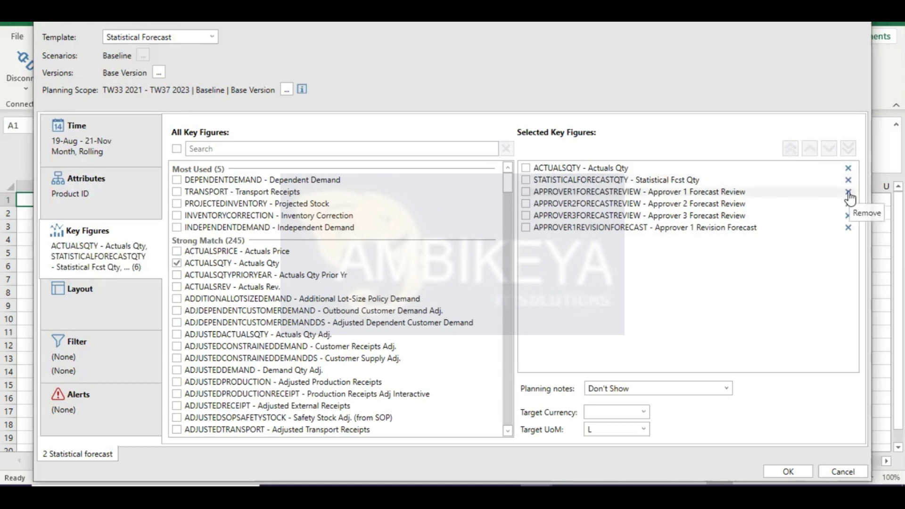
click(848, 192)
click(848, 193)
click(848, 192)
click(849, 192)
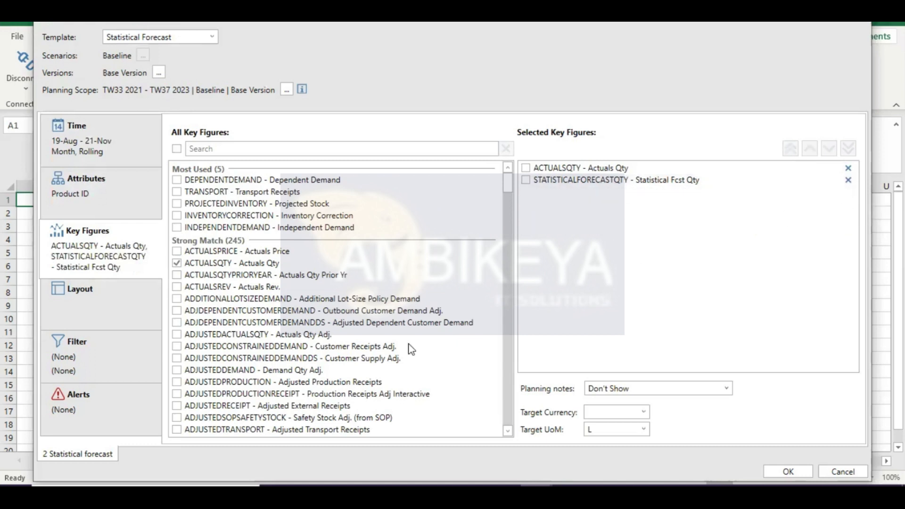
- Add the Ex-Post Fcst Qty key figure directly above Statistical Fcst Qty and set the target UoM to PUM
click(297, 149)
text(e)
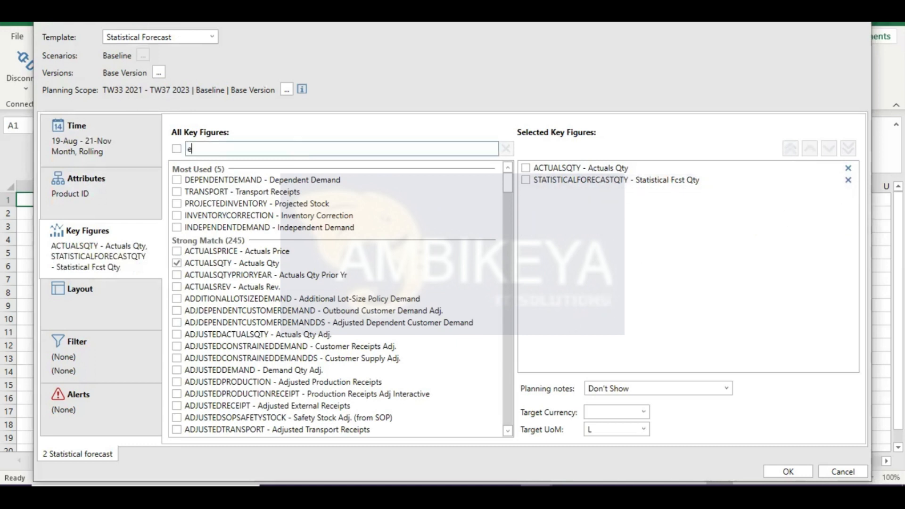
text(x)
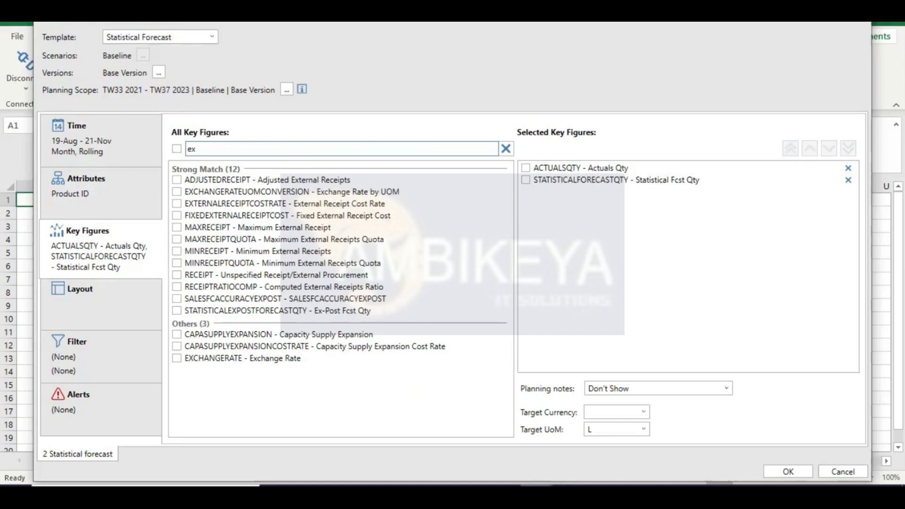
click(177, 311)
click(525, 192)
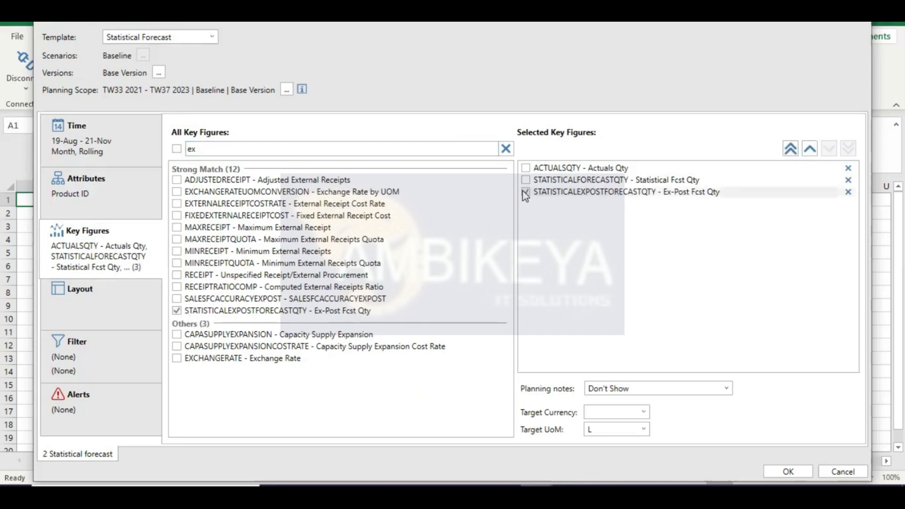
click(810, 149)
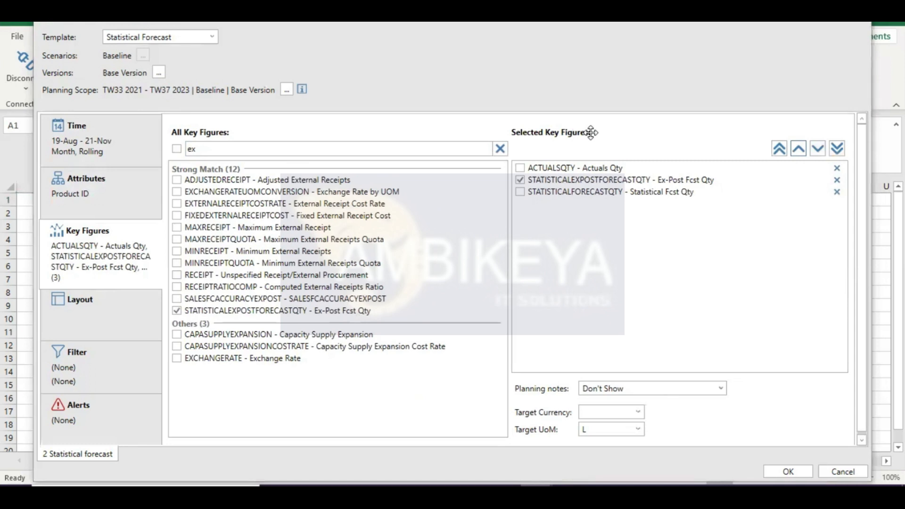
click(623, 428)
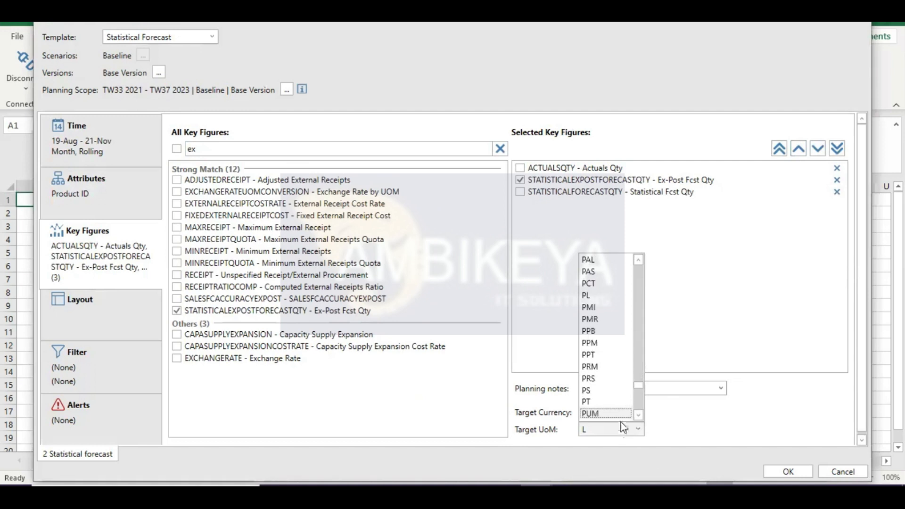
click(595, 413)
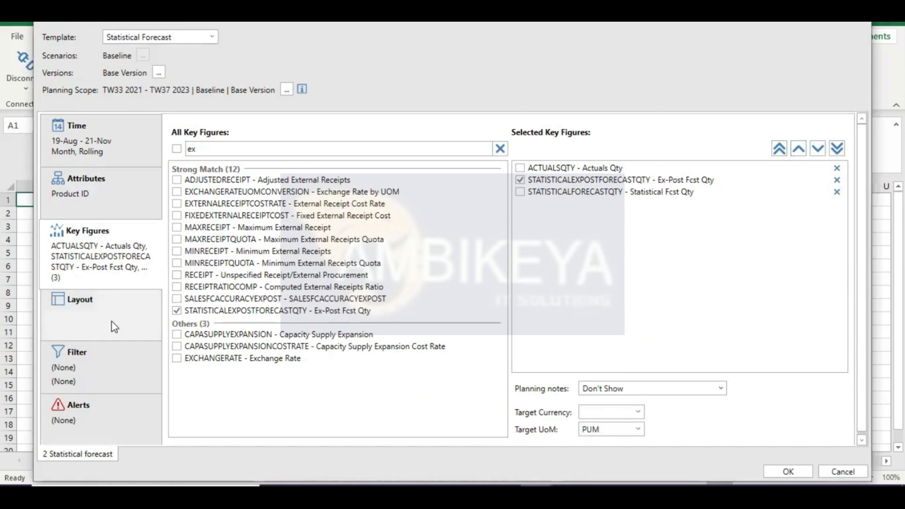
- Define a value-based filter on Week (technical) periods that keeps Actuals Qty greater than 0
click(100, 370)
click(97, 261)
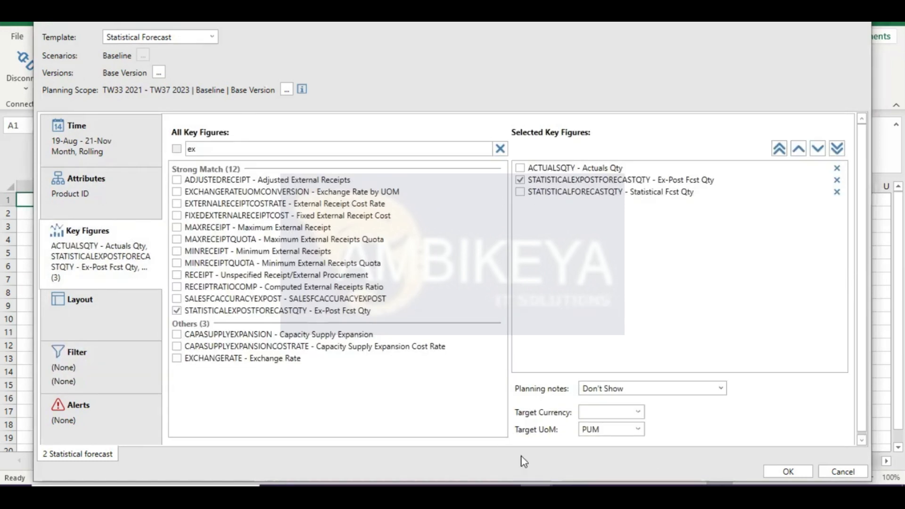
click(117, 384)
click(264, 388)
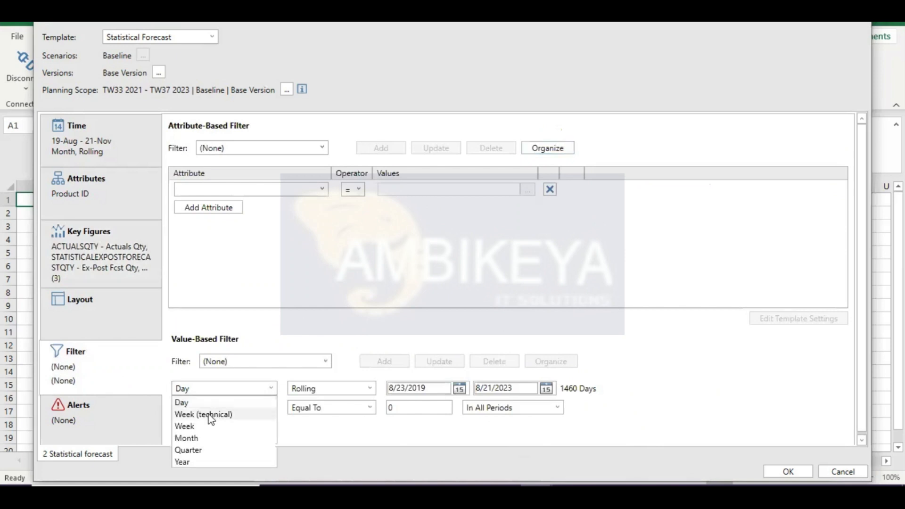
click(236, 413)
click(237, 414)
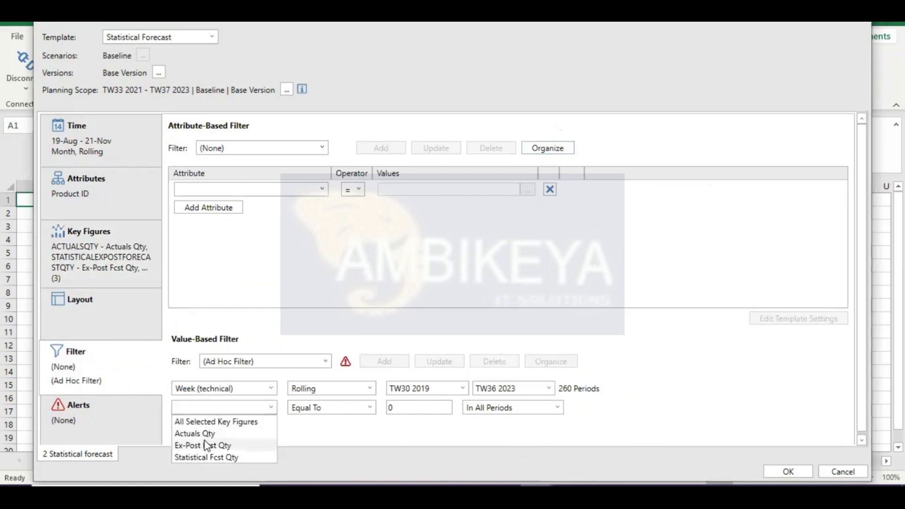
click(331, 408)
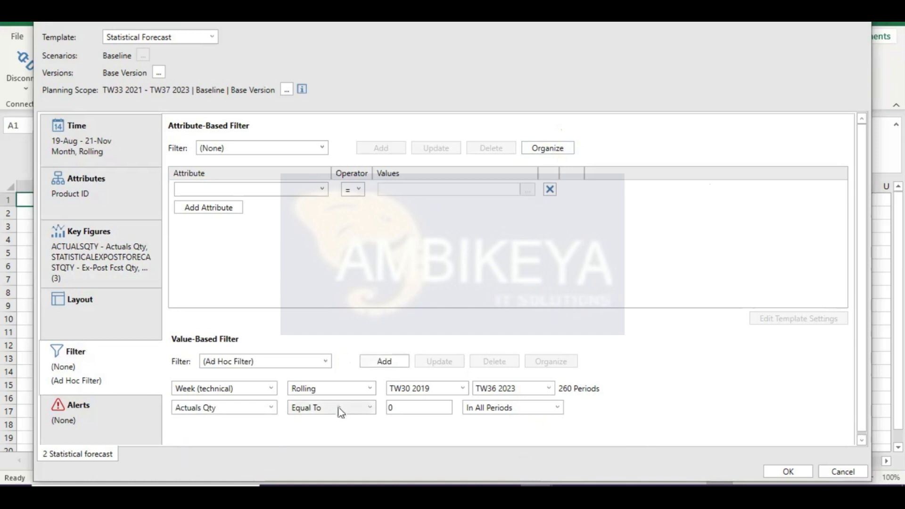
click(339, 408)
click(328, 322)
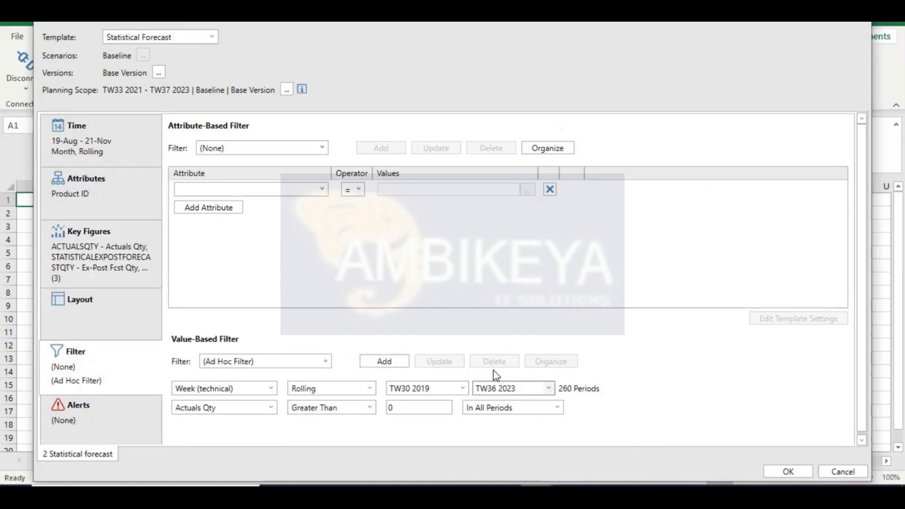
click(546, 415)
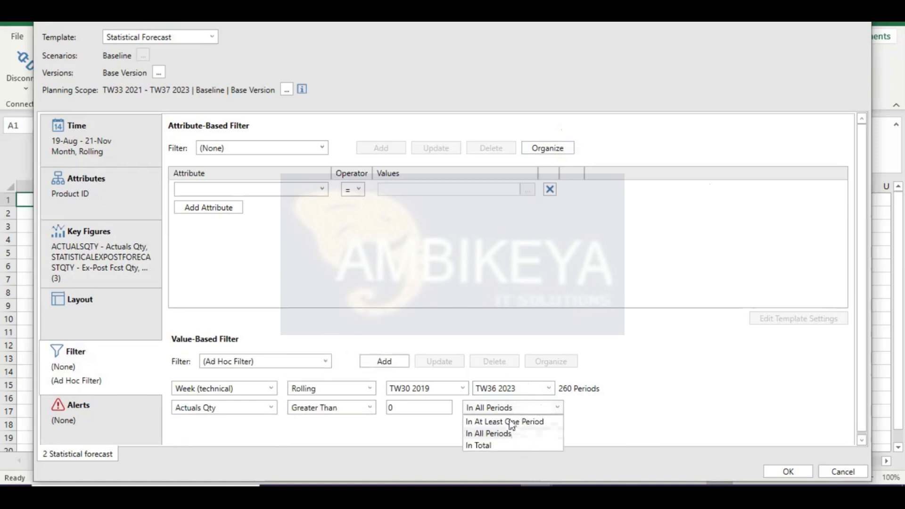
click(507, 418)
click(322, 190)
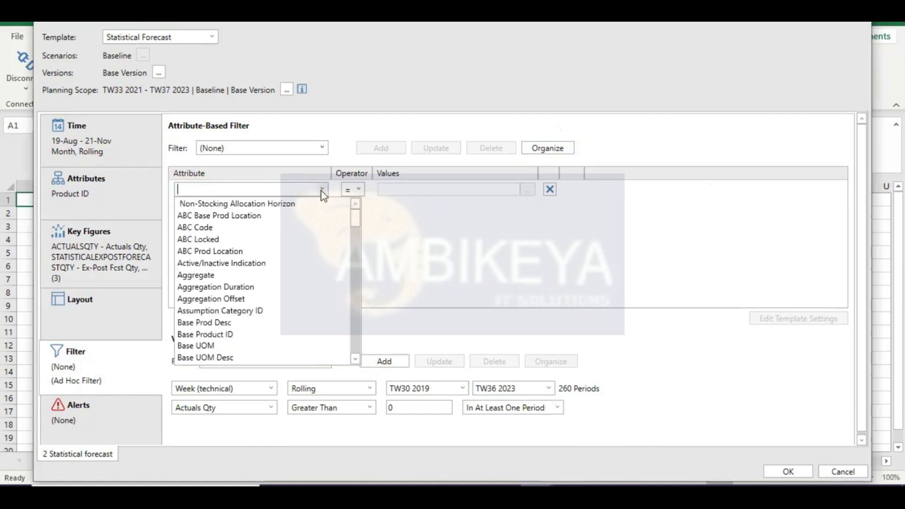
text(Product )
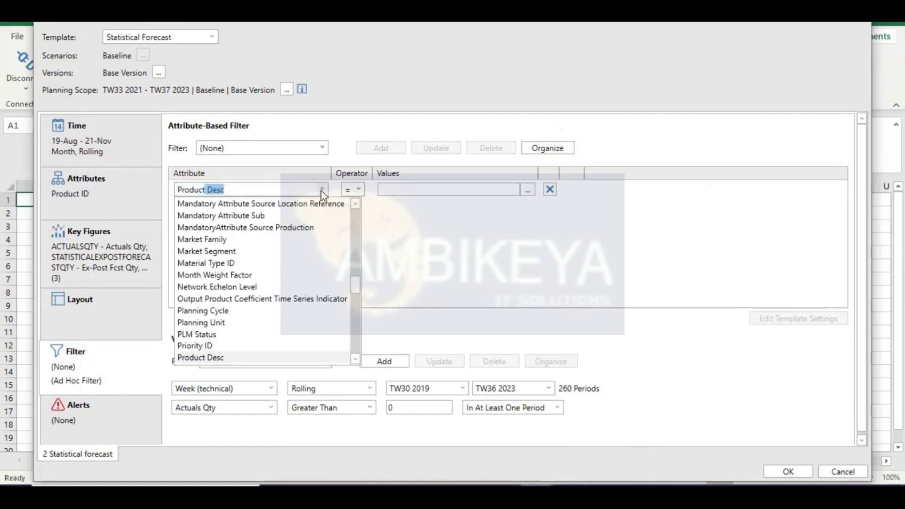
text(ID)
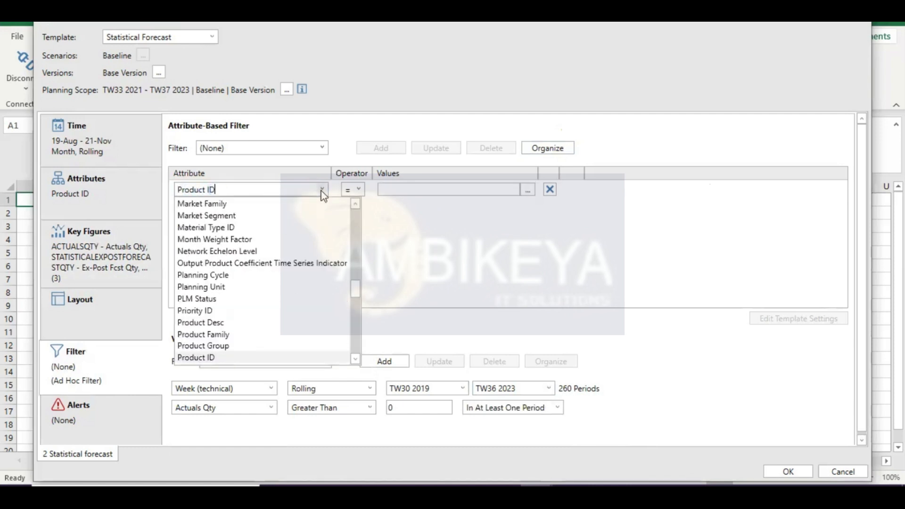
click(206, 358)
click(397, 188)
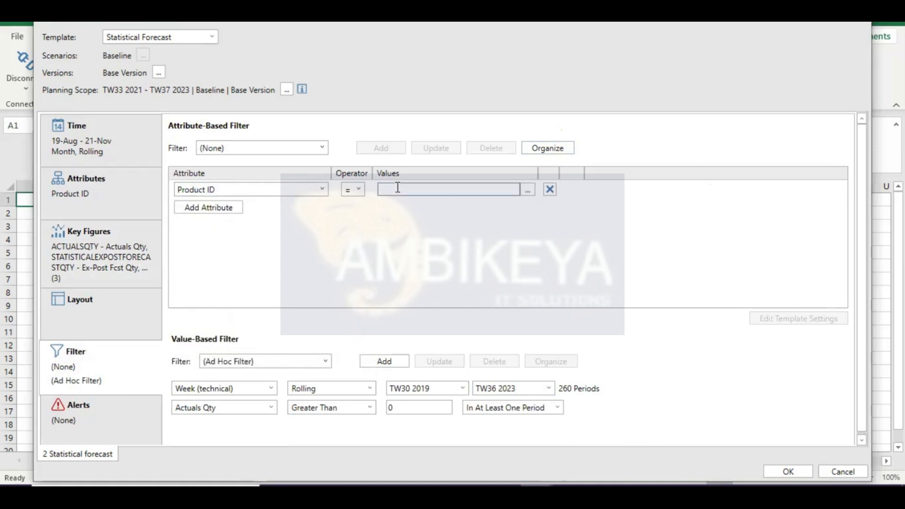
key(ctrl+v)
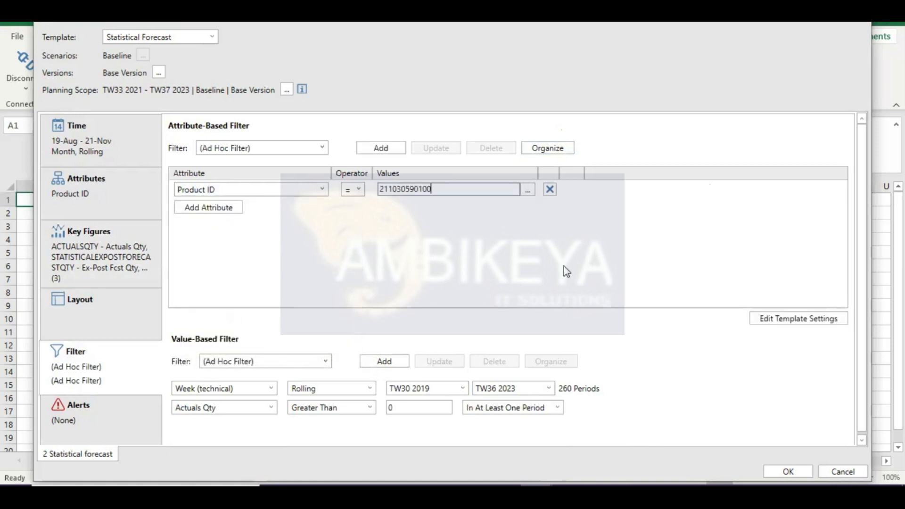
click(785, 472)
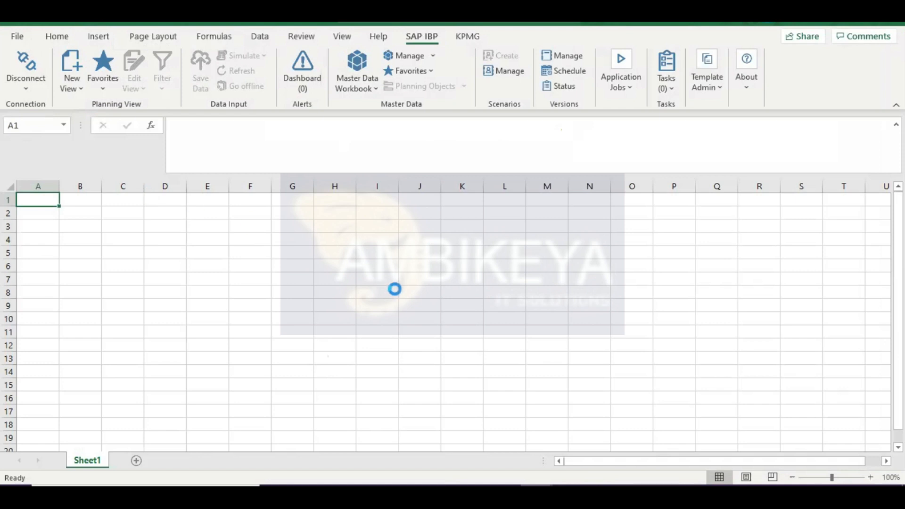
- Switch to the browser and review the forecasting steps of the Bestfit_SOP_SimpleMovAverage forecast model
mouse_move(439, 493)
click(437, 436)
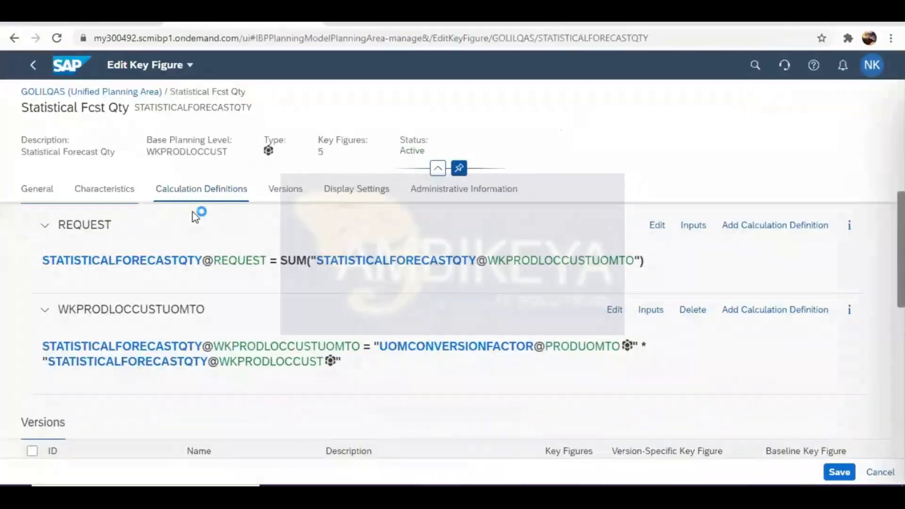
click(52, 21)
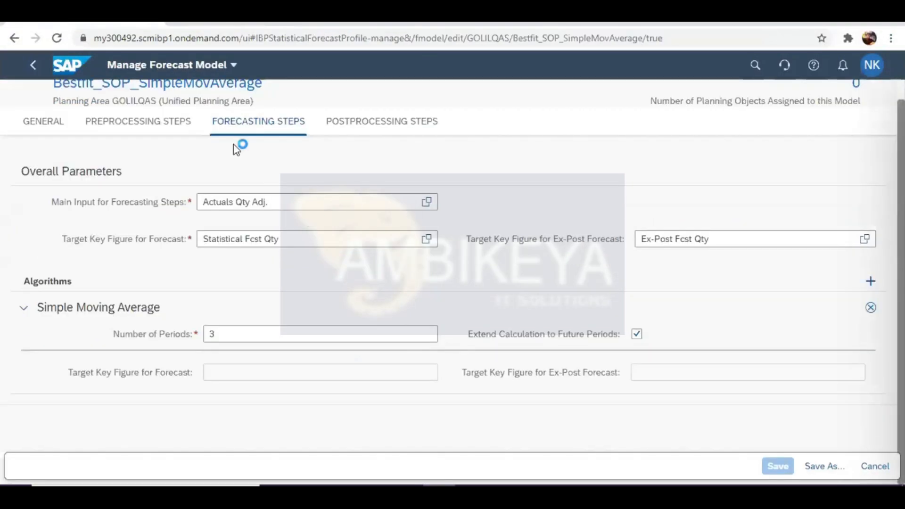
scroll(235, 146, up, 1)
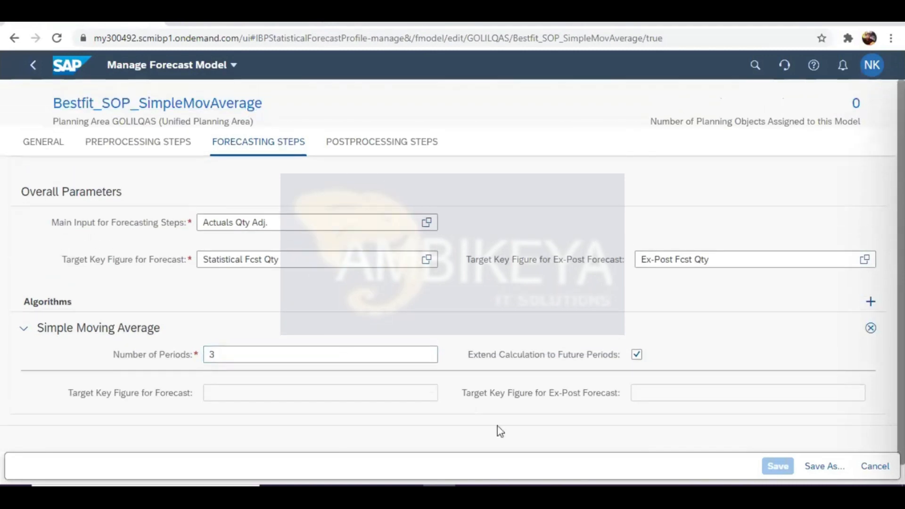
- Return to the planning view in Excel and examine the monthly values of its key figures
click(669, 427)
mouse_move(537, 493)
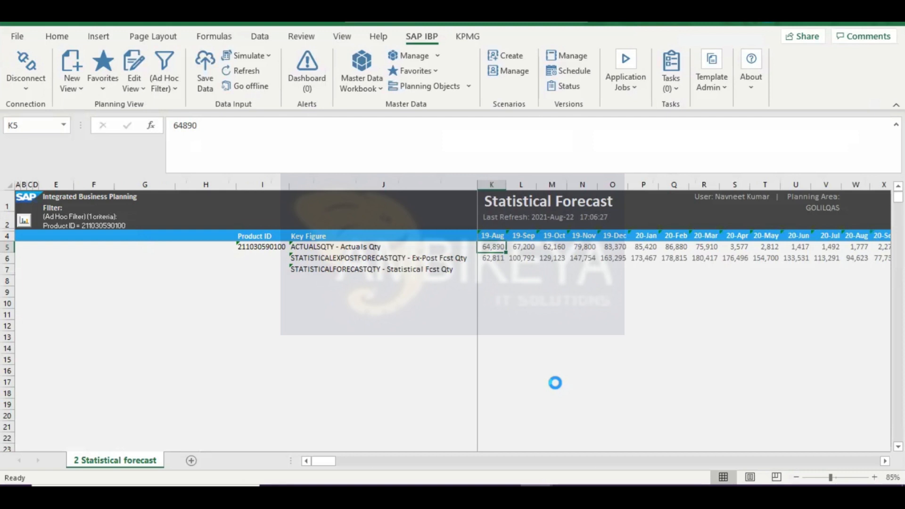
scroll(456, 402, right, 10)
- Switch to the forecast model in the browser and examine its target key figures and Simple Moving Average settings
click(434, 434)
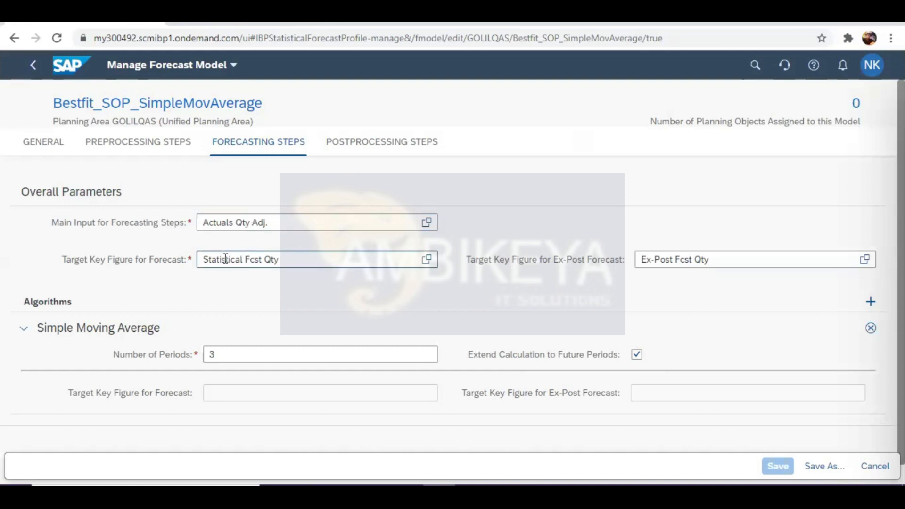
drag(204, 259, 298, 268)
click(405, 278)
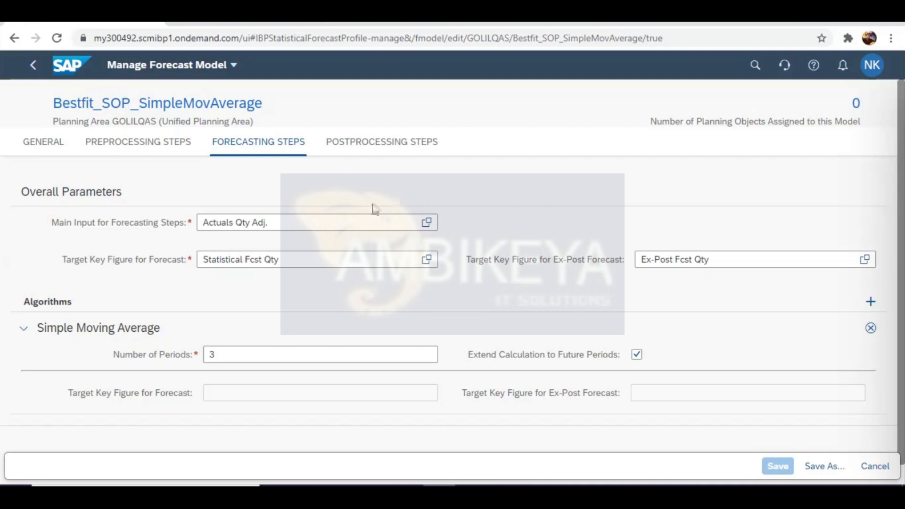
scroll(227, 319, down, 1)
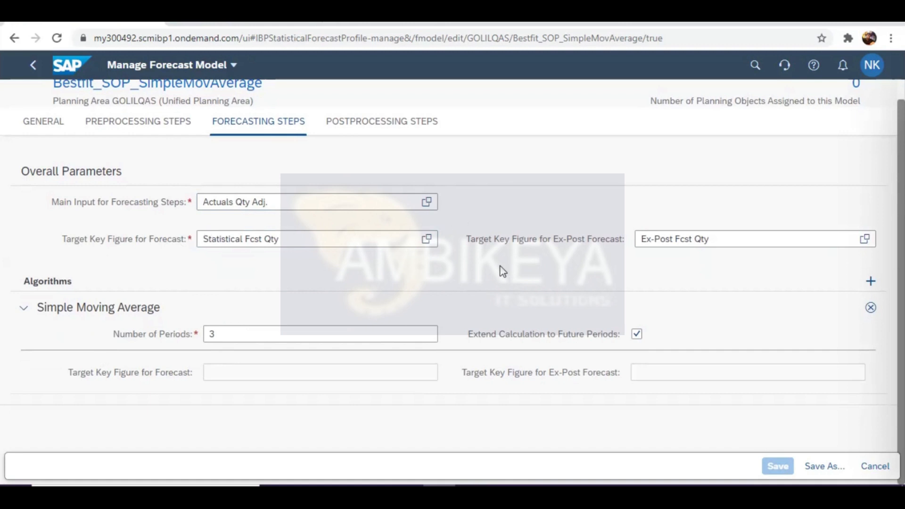
- Switch back to the NewPlanningView 1 workbook in Excel and copy the Product ID from cell I5
mouse_move(832, 424)
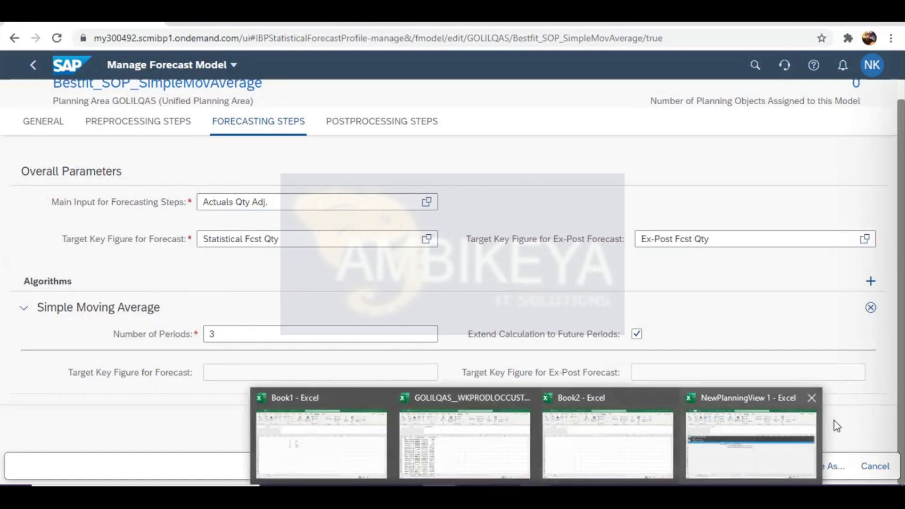
click(751, 430)
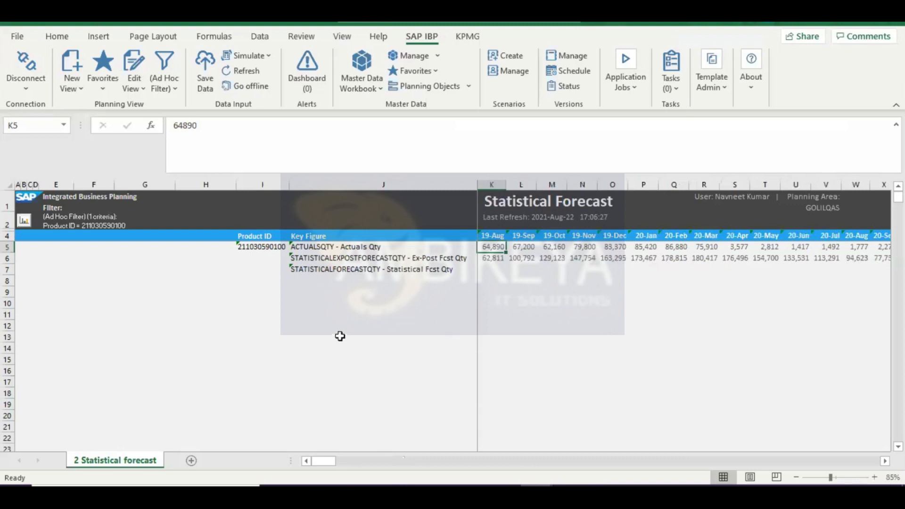
click(274, 248)
key(ctrl+c)
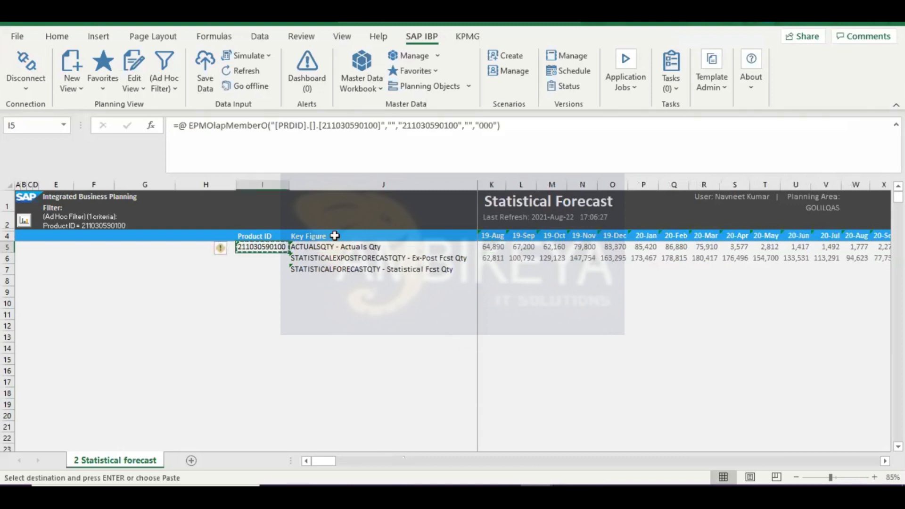
- Set up a statistical forecasting run with the Bestfit_SOP_SimpleMovAverage forecast model and PUM as target UoM
click(628, 83)
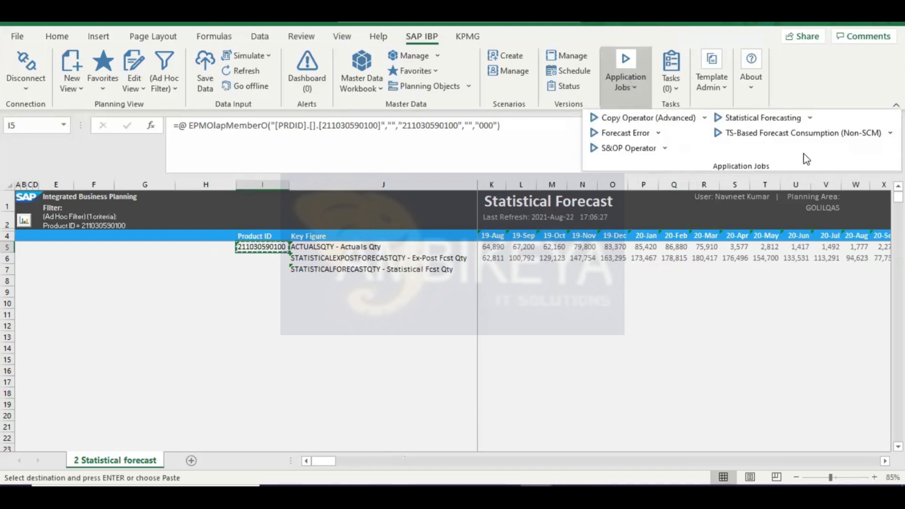
click(808, 117)
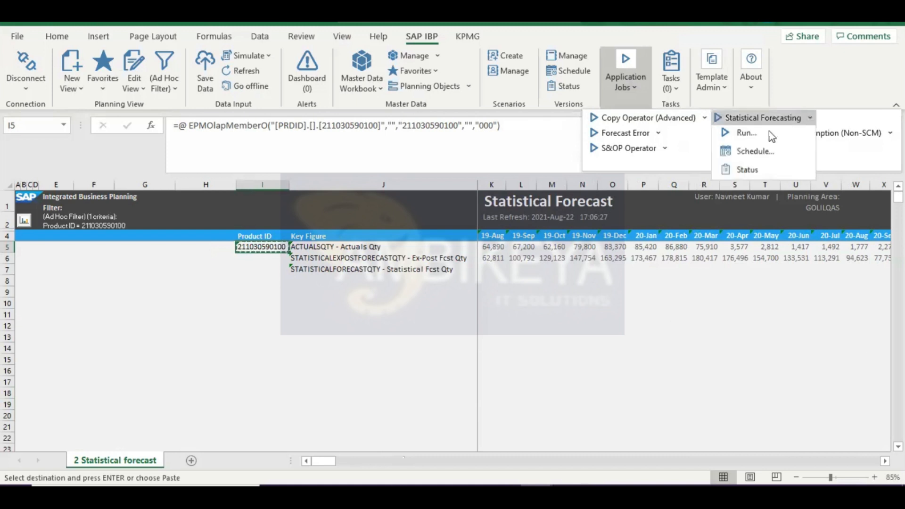
click(765, 136)
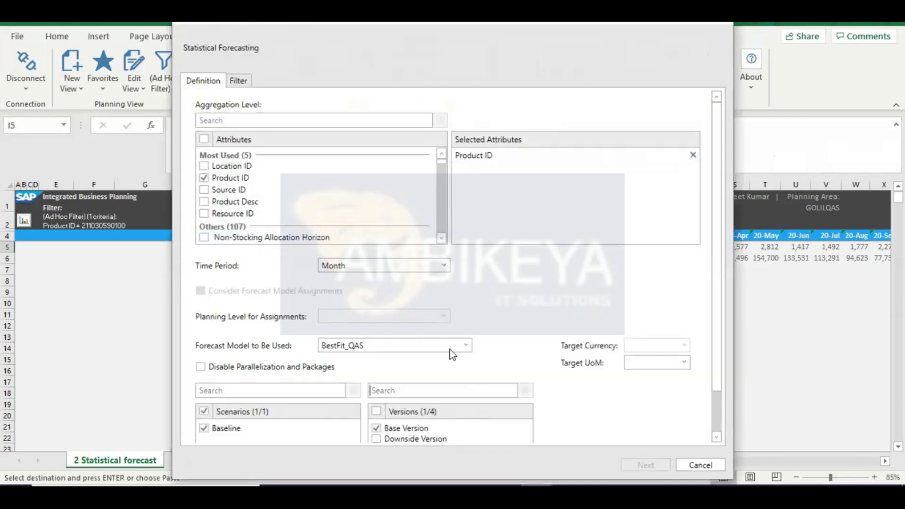
click(450, 348)
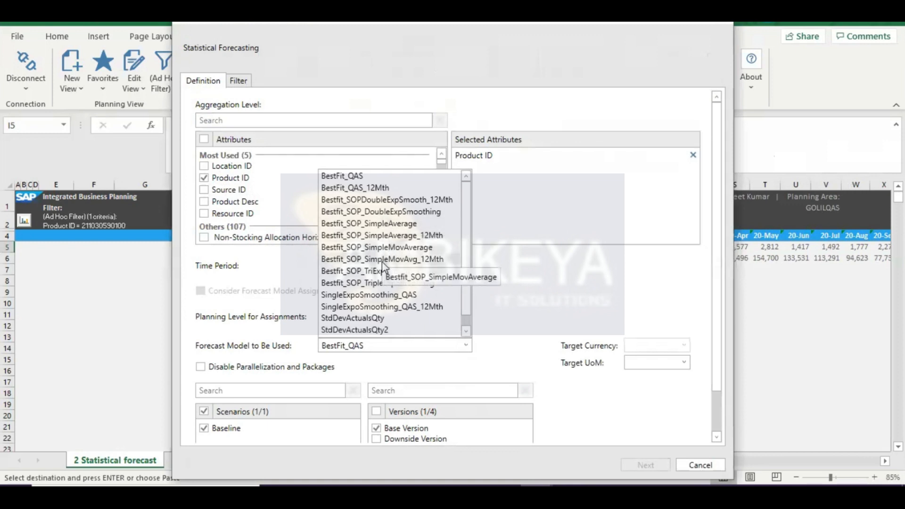
click(384, 248)
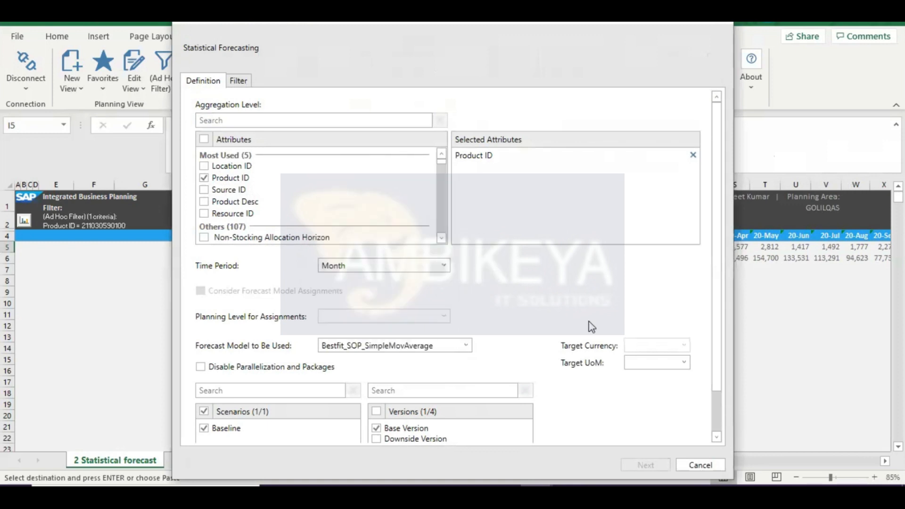
click(657, 364)
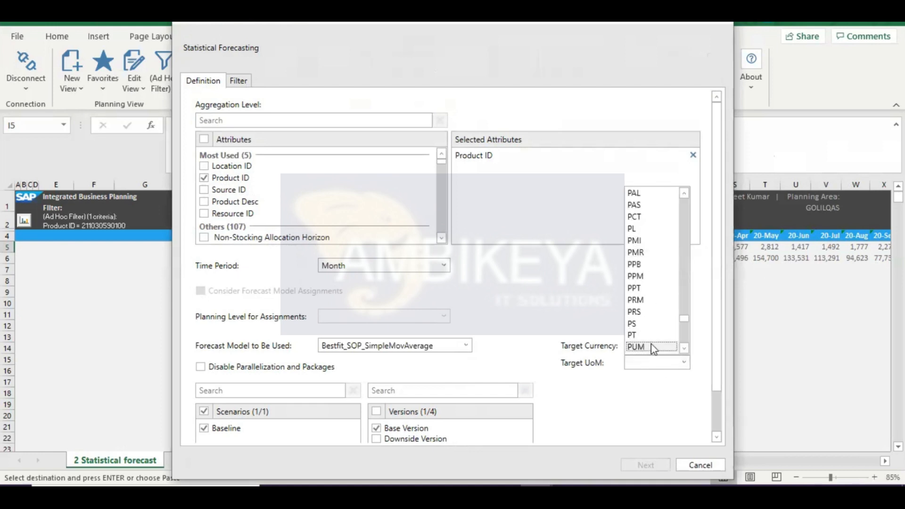
click(653, 348)
click(238, 82)
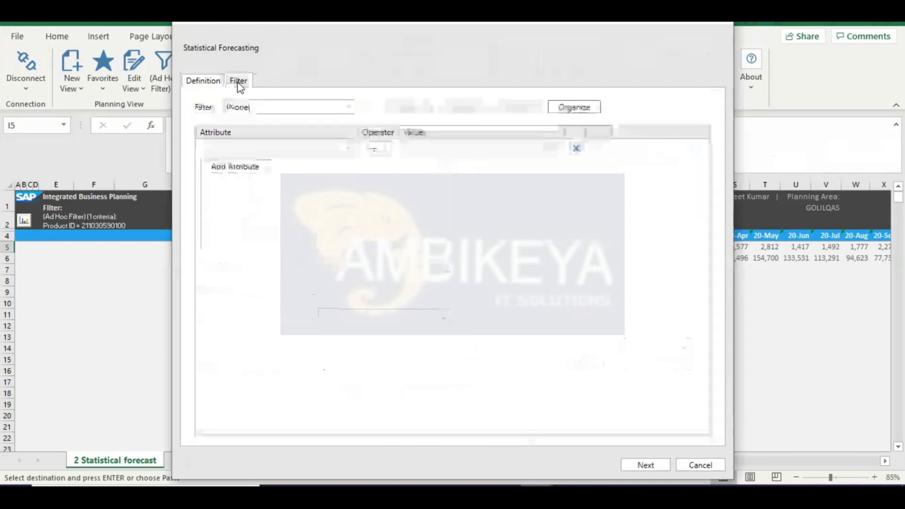
click(346, 151)
text(Product )
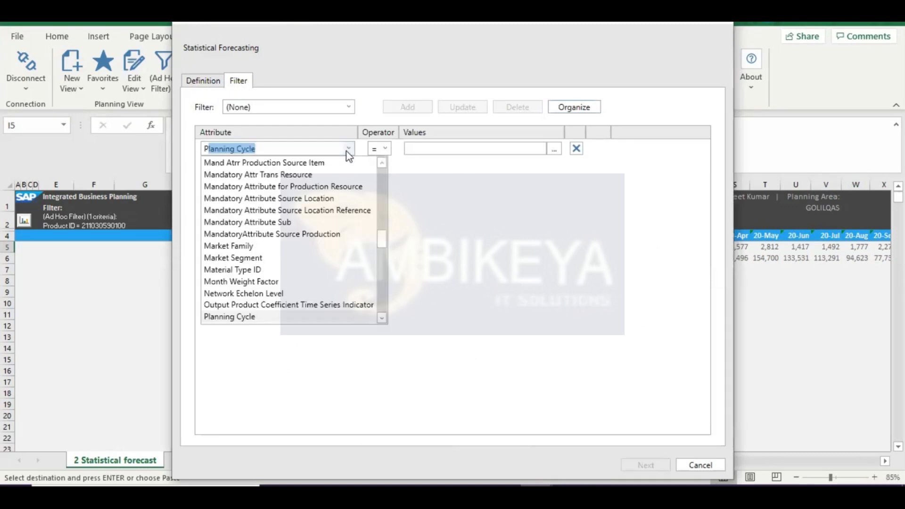
text(ID)
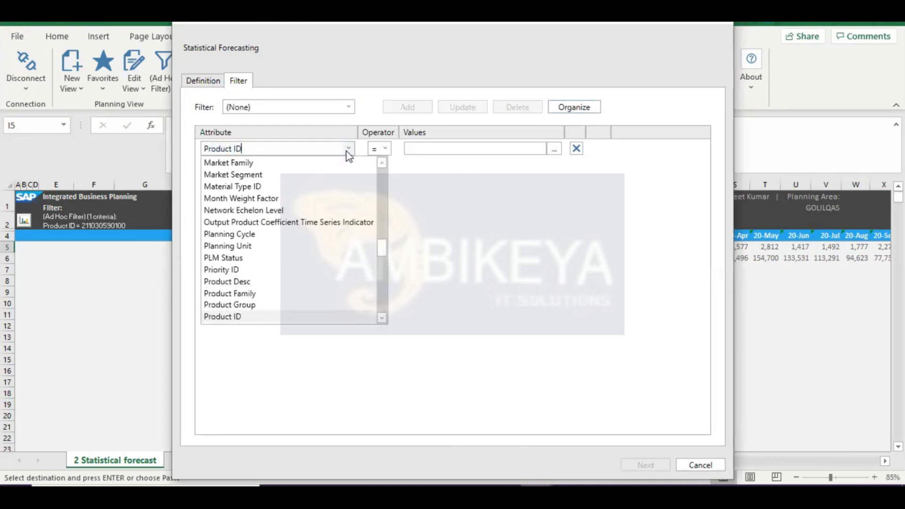
click(229, 317)
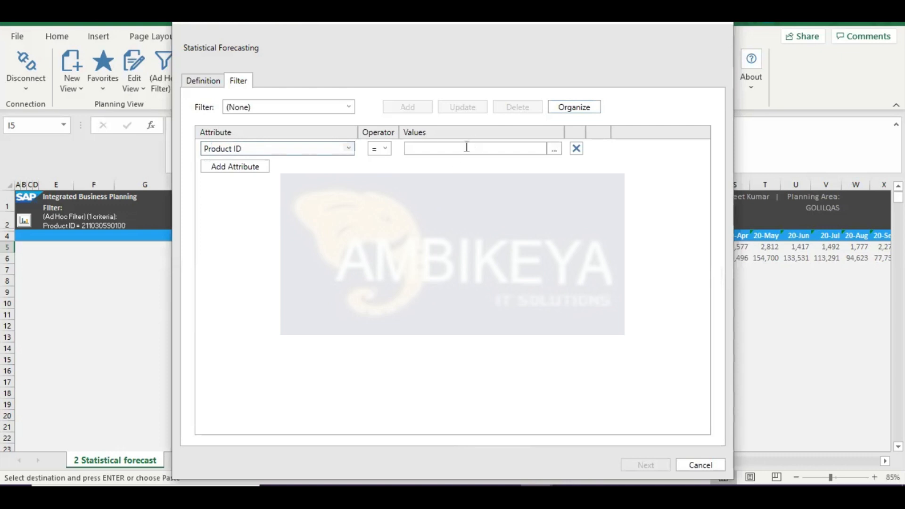
click(459, 148)
key(ctrl+v)
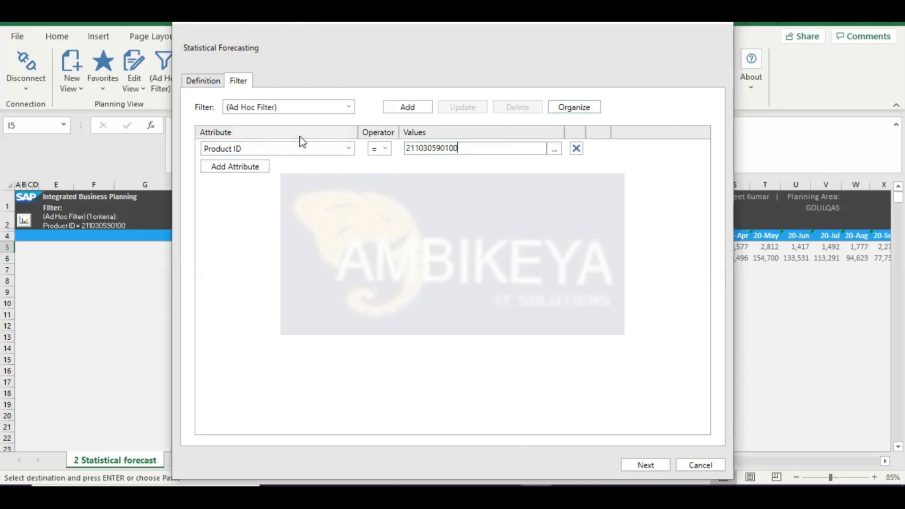
click(203, 82)
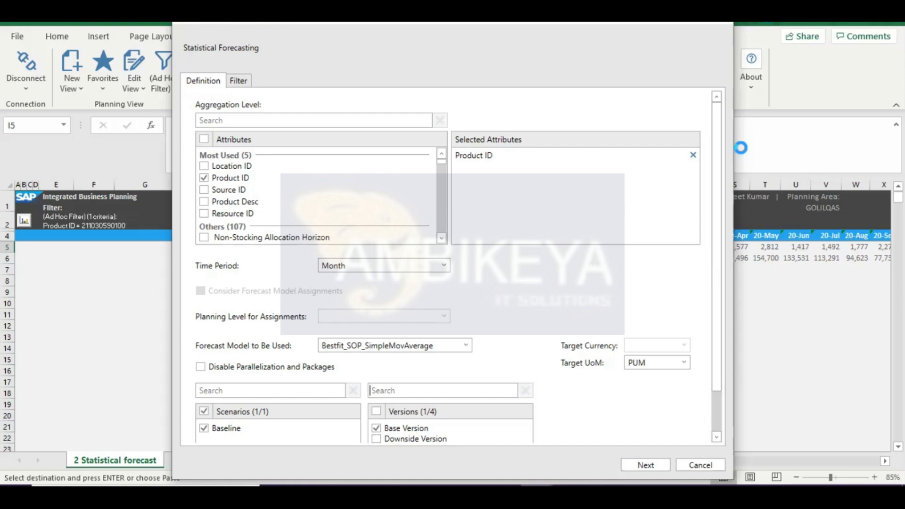
click(706, 463)
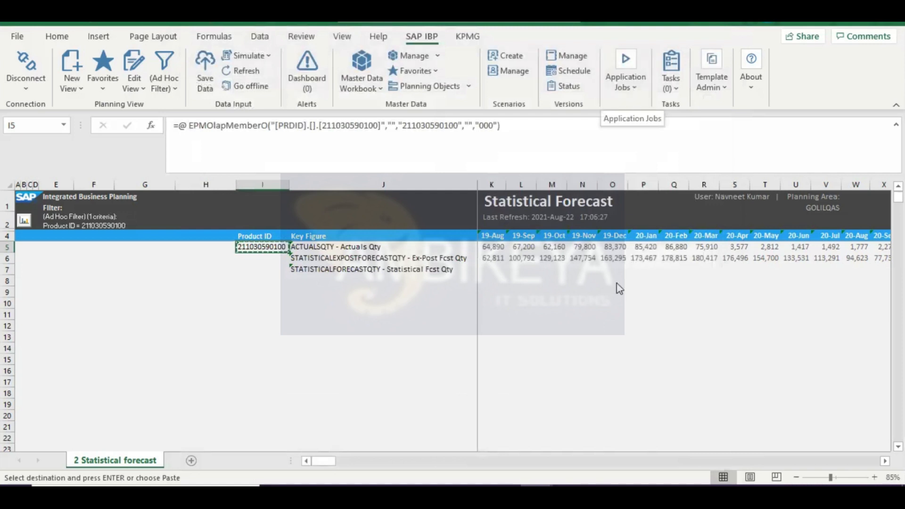
- Start a new statistical forecasting run and open the choice of time period
click(633, 81)
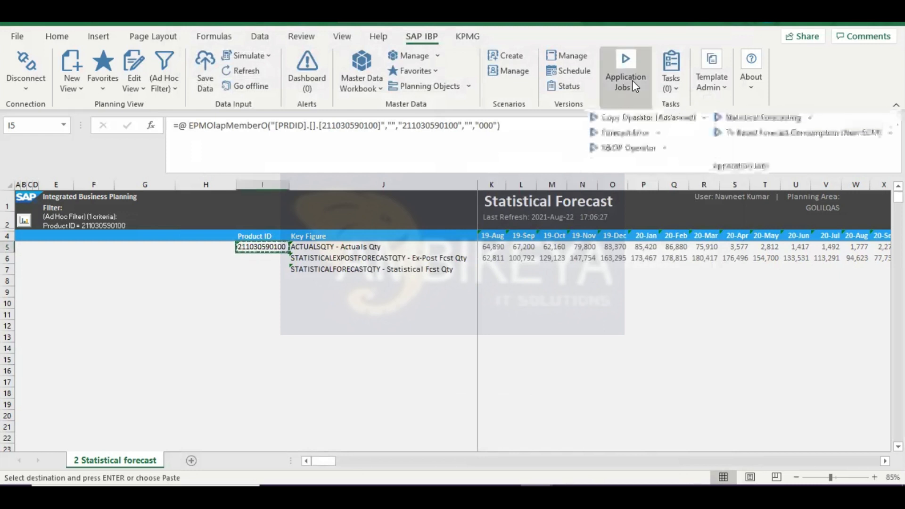
click(812, 118)
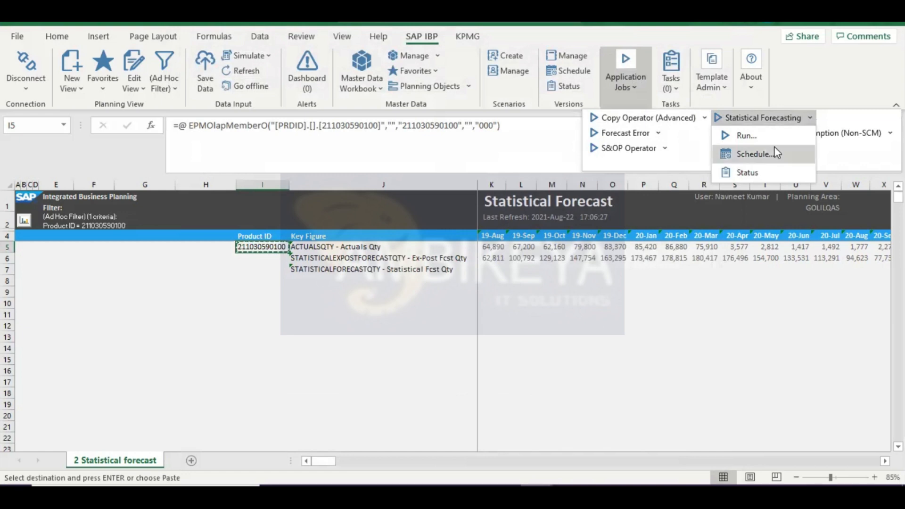
click(767, 136)
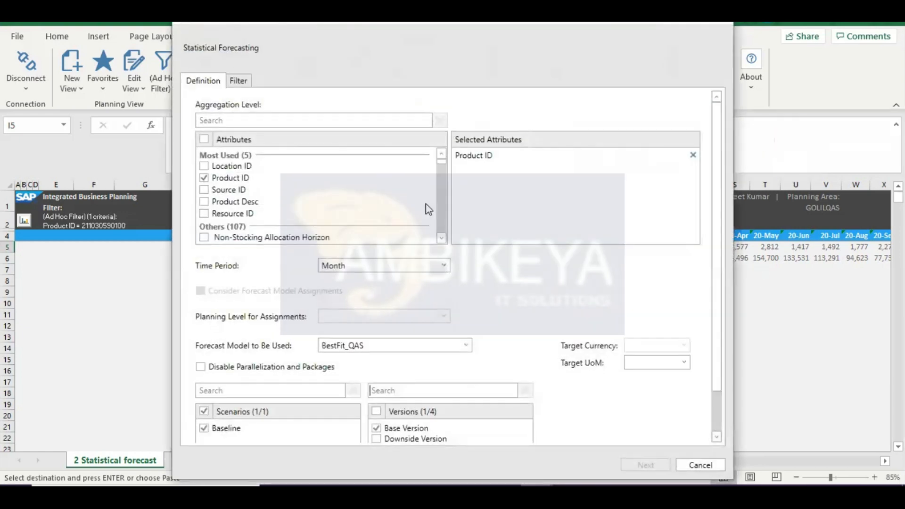
click(431, 266)
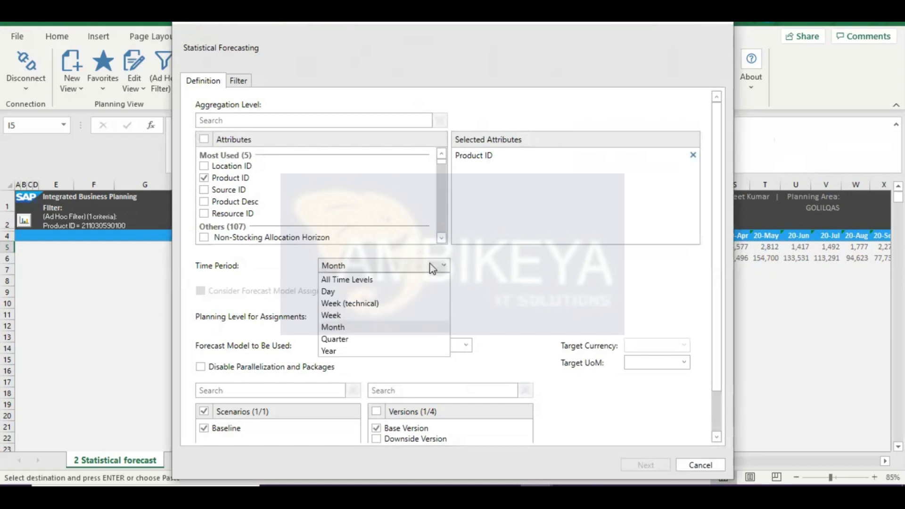
- Configure the statistical forecast with time period Month, forecast model Bestfit_SOP_SimpleMovAverage and target UoM PUM
click(358, 330)
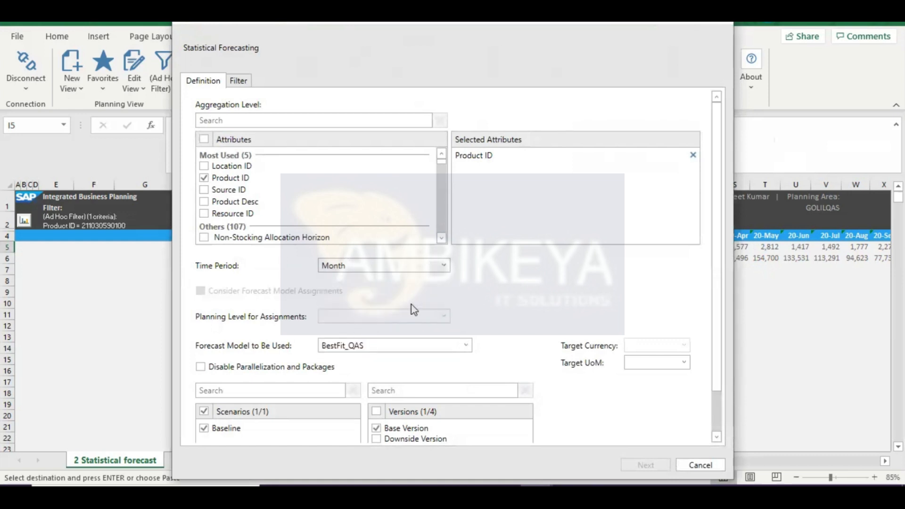
click(443, 346)
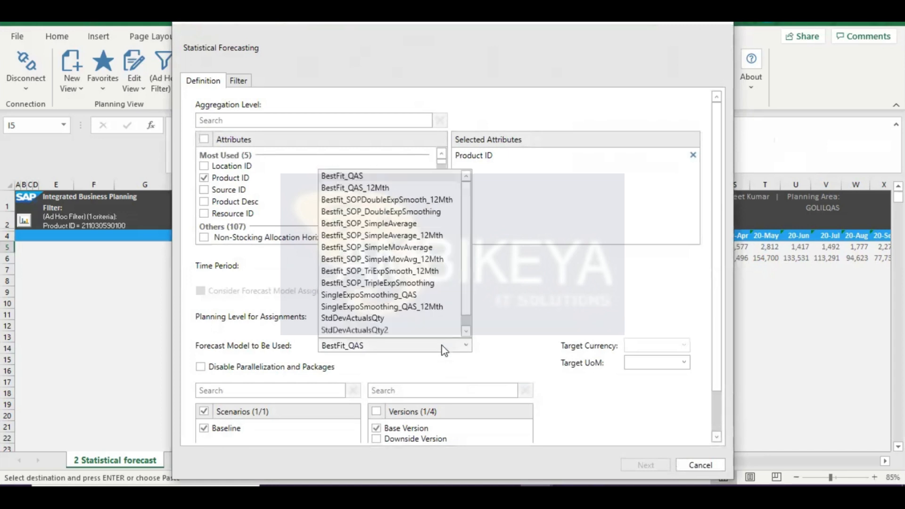
click(390, 247)
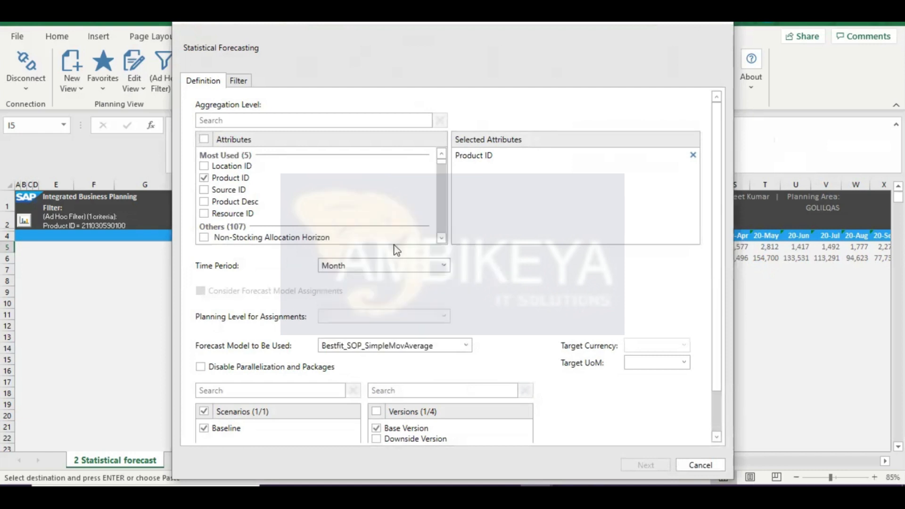
click(671, 366)
scroll(671, 367, down, 5)
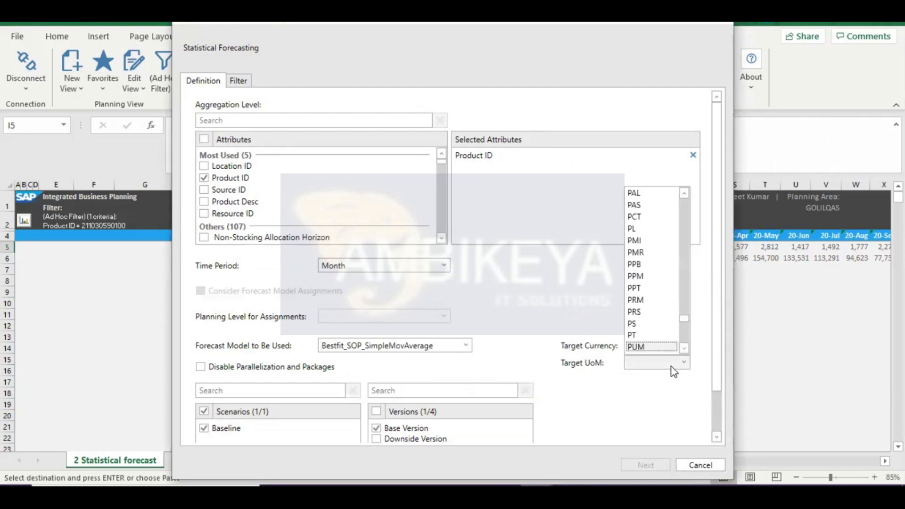
click(647, 346)
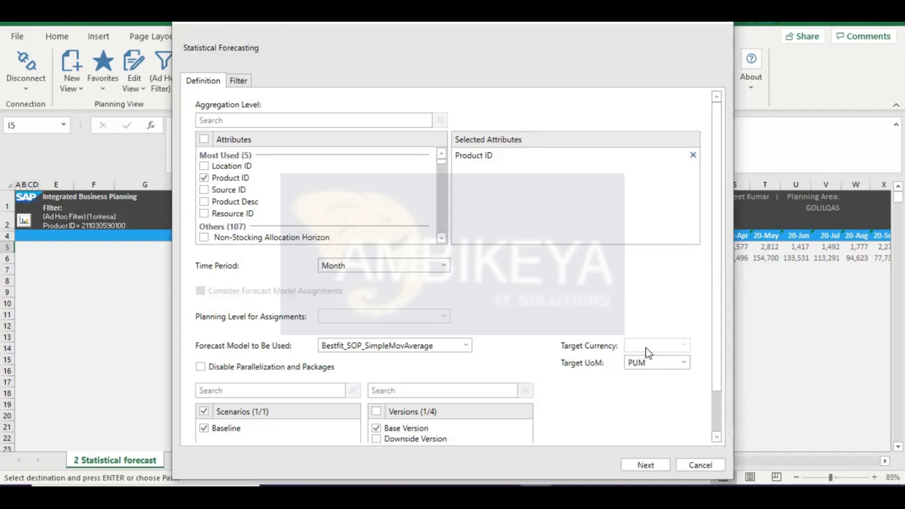
click(239, 80)
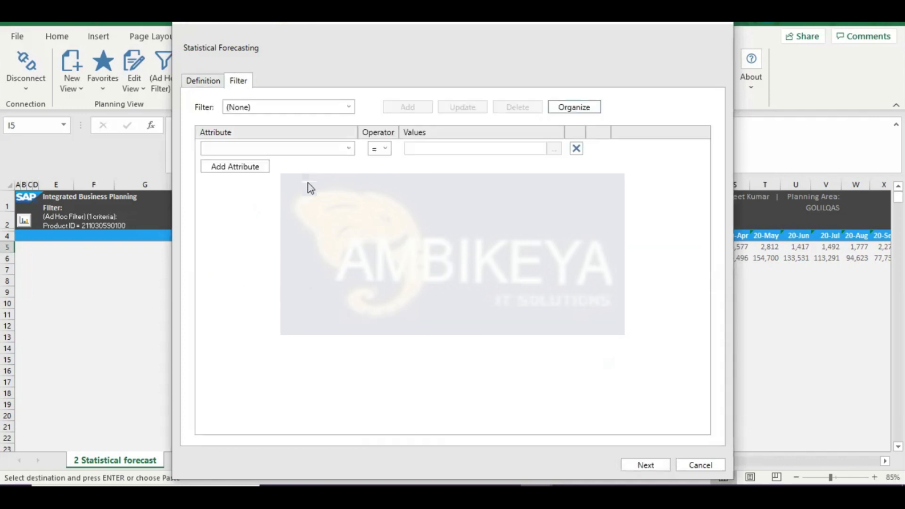
click(349, 150)
text(Product )
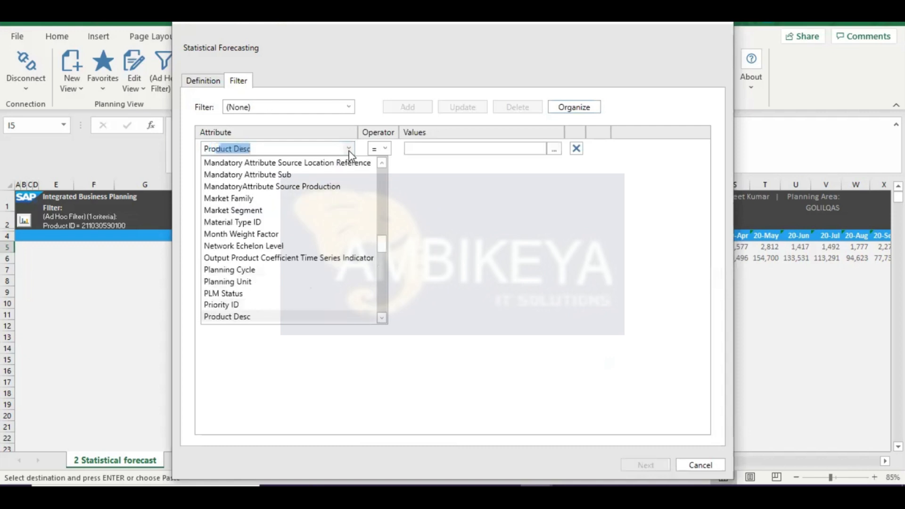
text(ID)
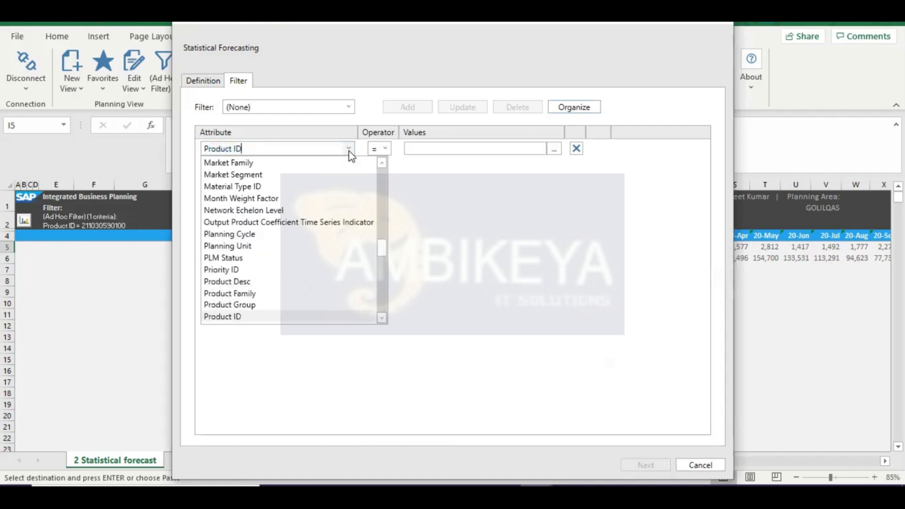
click(228, 318)
click(448, 151)
key(ctrl+v)
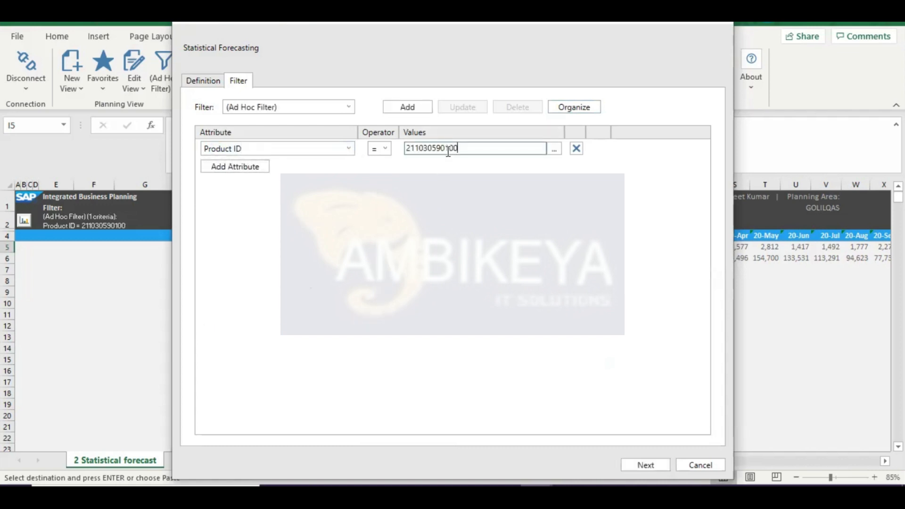
- Return to the forecast definition, run the statistical forecasting job without a reason code or comment, and dismiss the scheduling notice
click(206, 84)
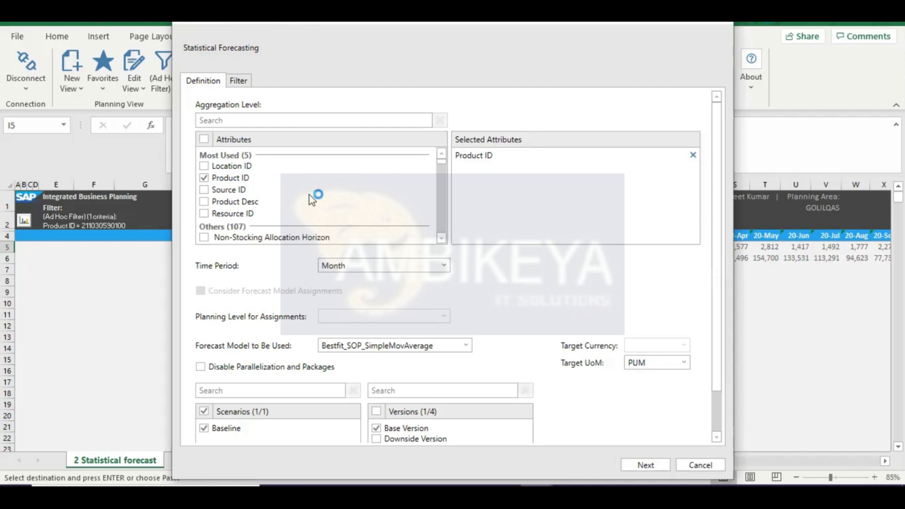
click(644, 466)
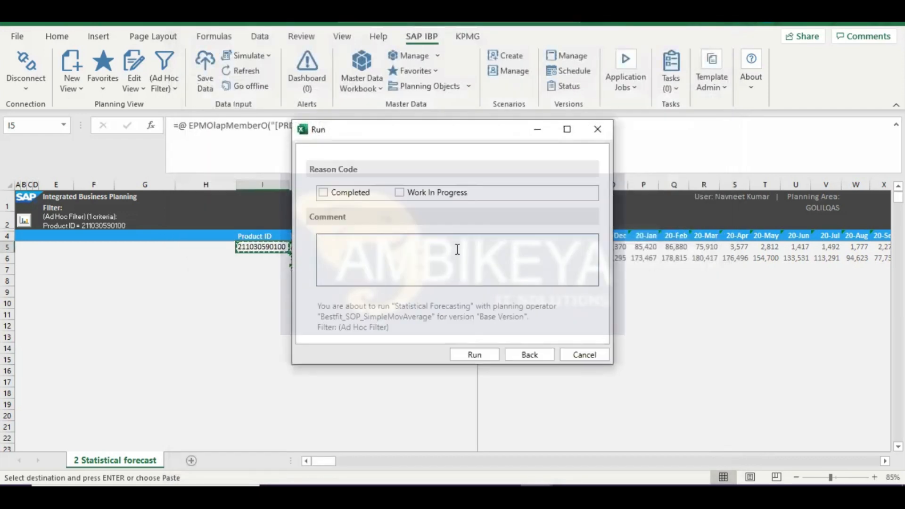
click(473, 354)
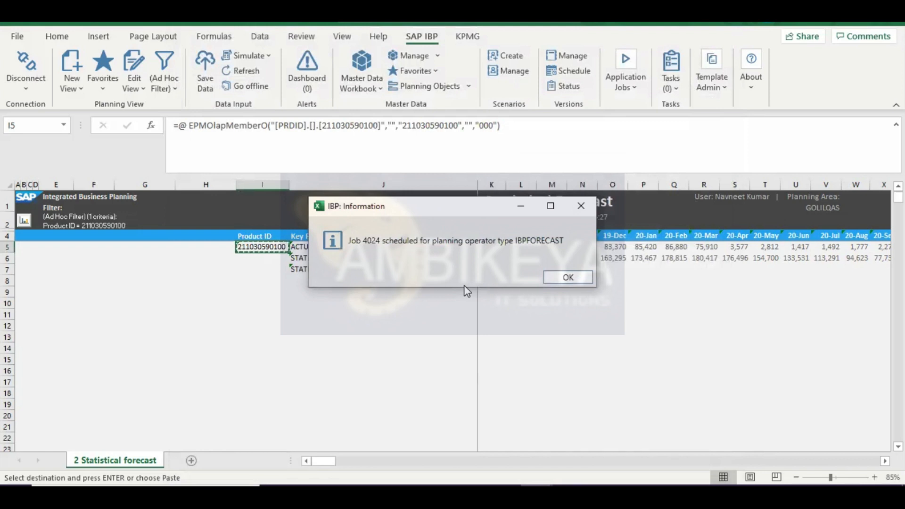
click(568, 277)
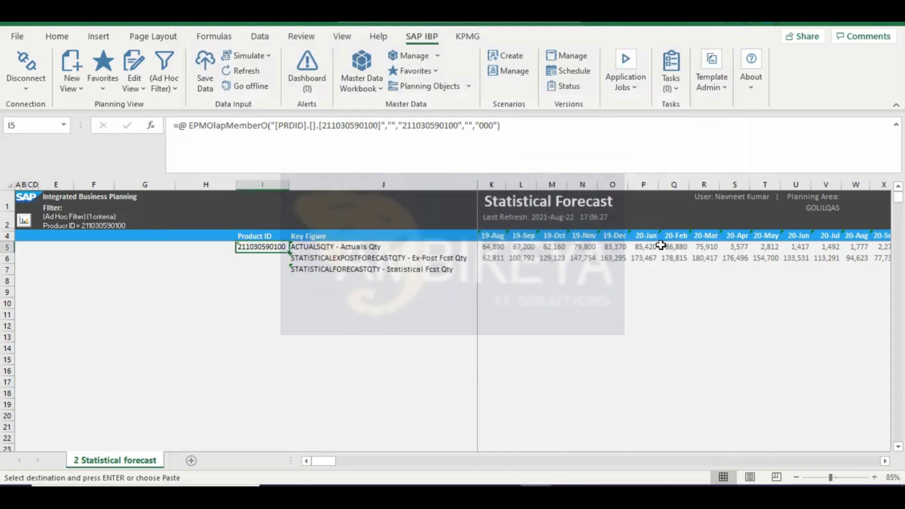
- Check the Statistical Forecasting job status, refresh it, and open the unfiltered business log of the Bestfit_SOP_SimpleMovAverage job
click(634, 84)
click(811, 118)
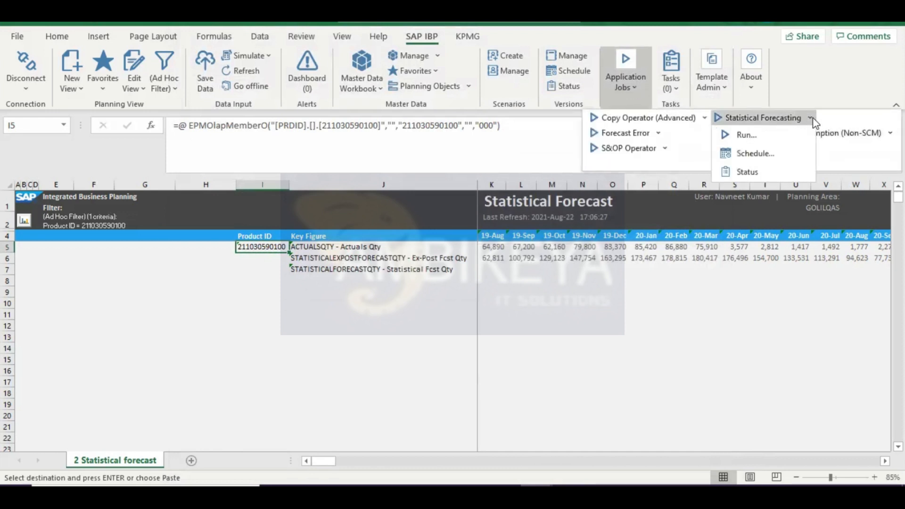
click(767, 172)
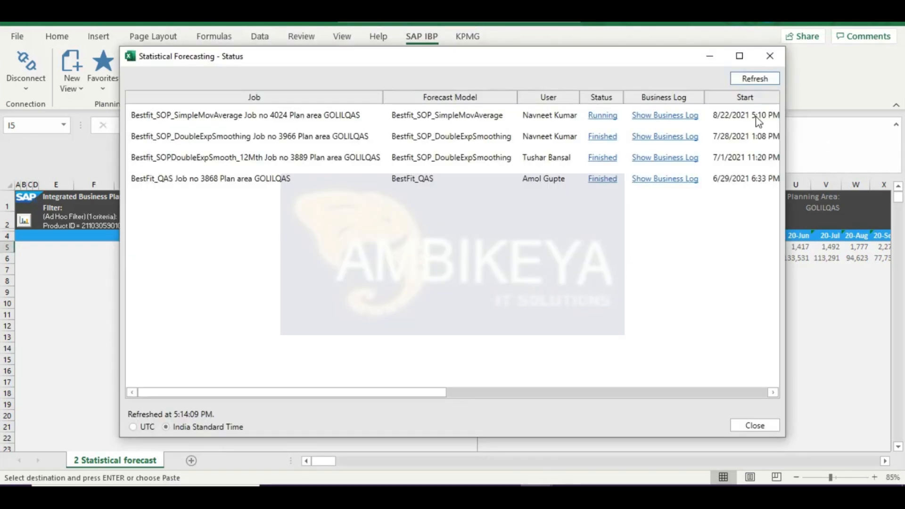
click(754, 79)
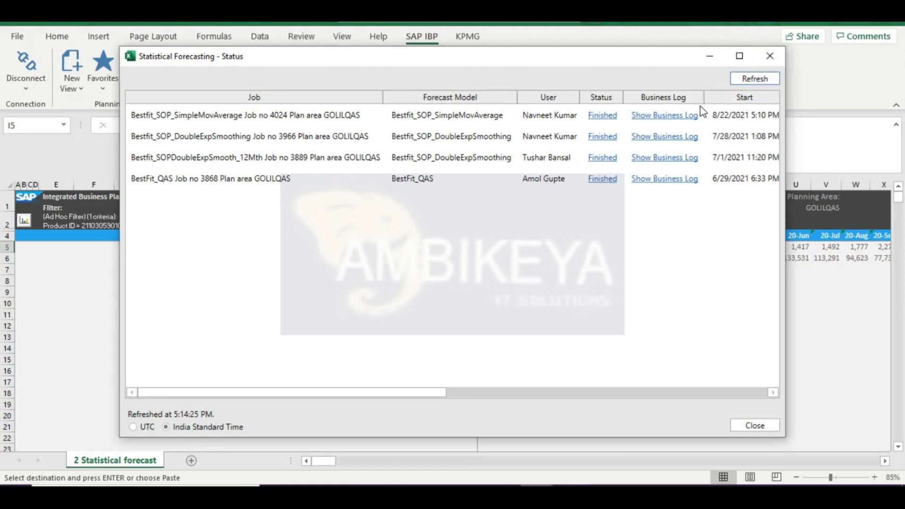
click(665, 122)
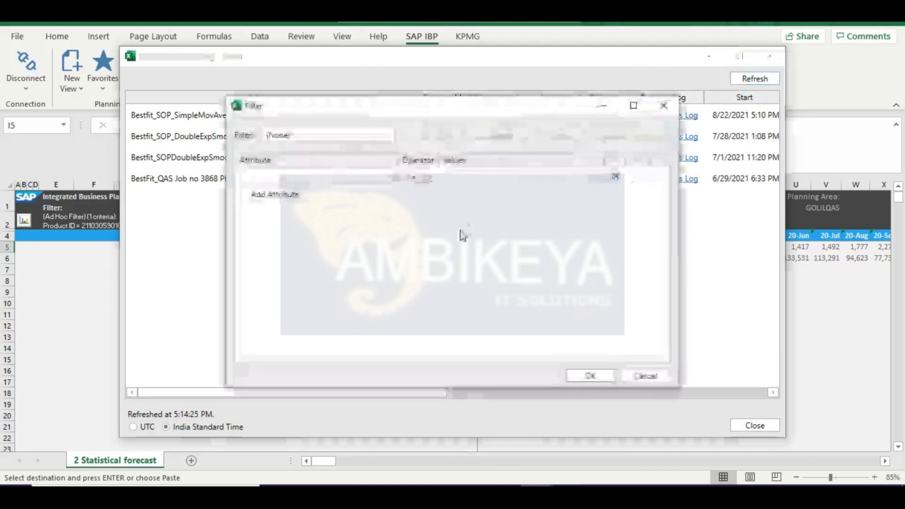
click(584, 377)
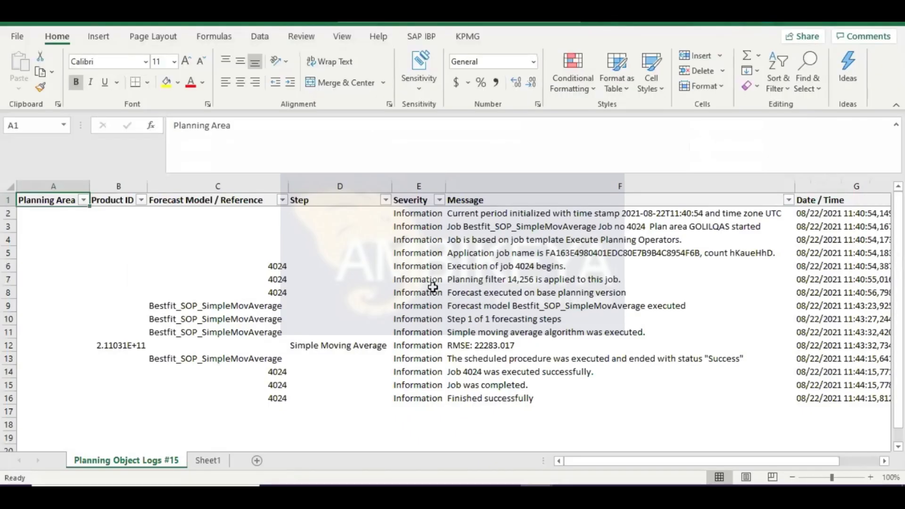
- Examine the business log's messages for the forecasting steps, the algorithm executed, the RMSE and the completion status
click(623, 319)
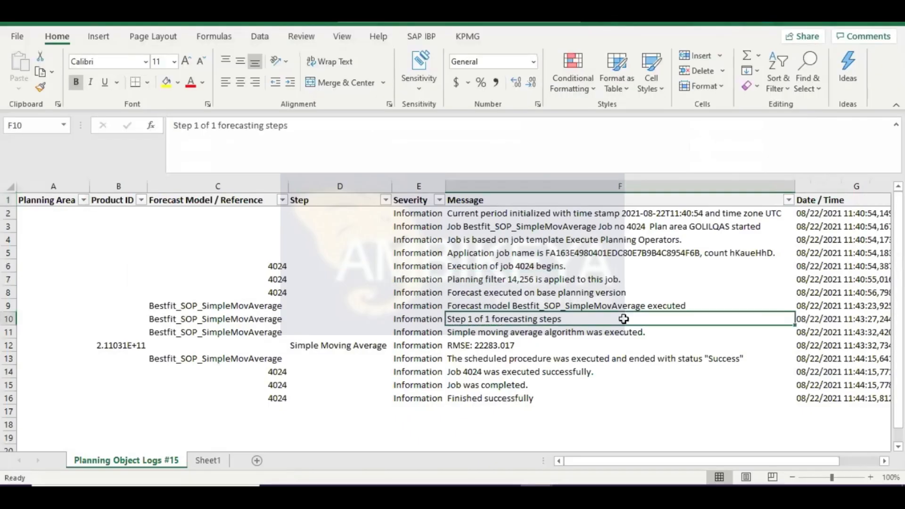
scroll(624, 319, right, 5)
scroll(623, 319, left, 5)
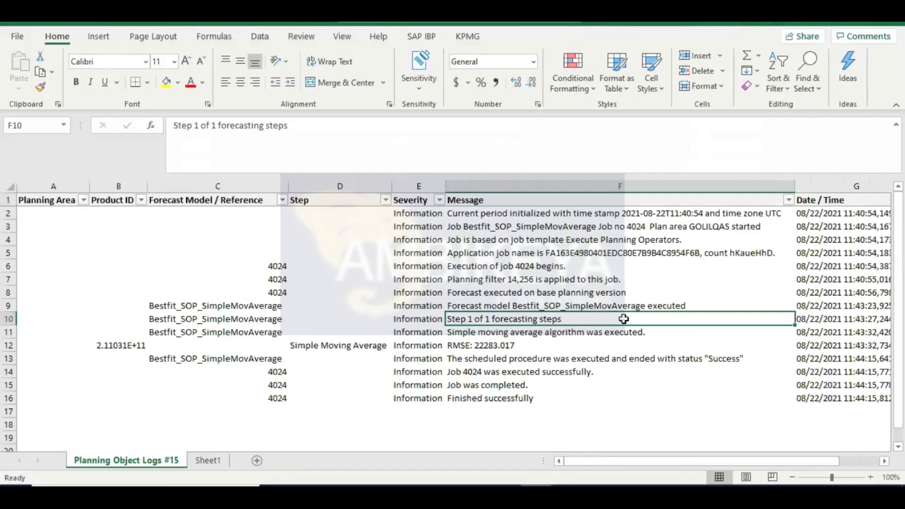
click(613, 226)
click(593, 314)
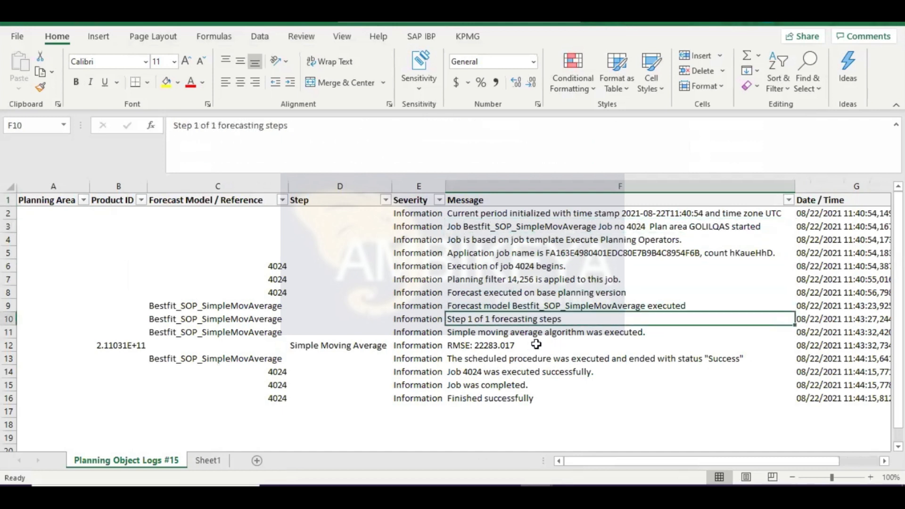
click(512, 347)
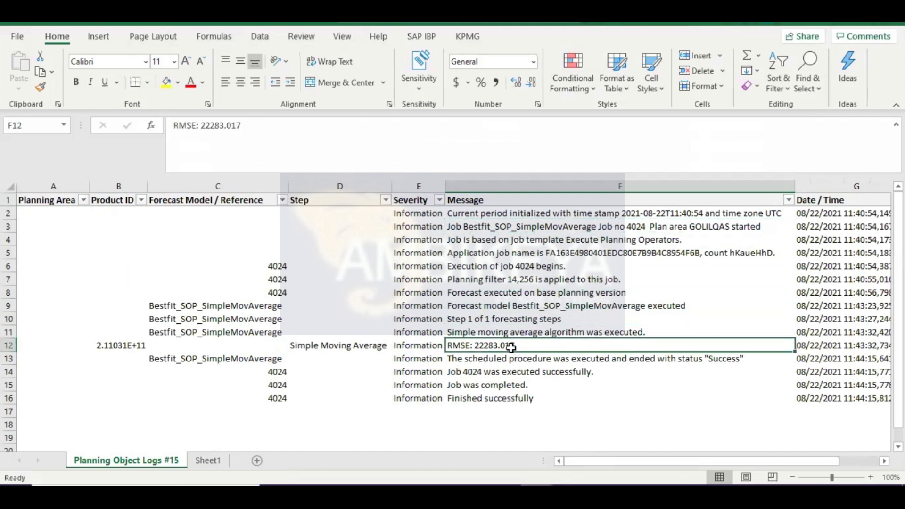
click(479, 361)
click(481, 398)
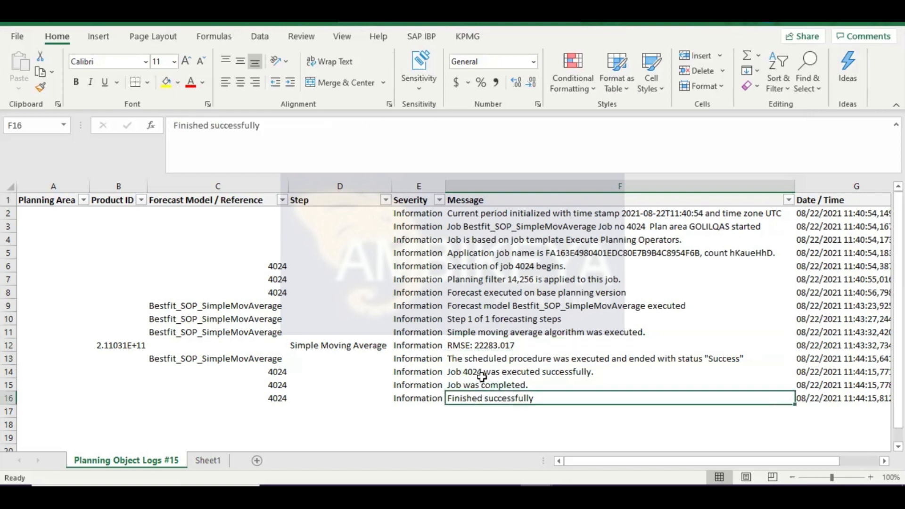
click(490, 334)
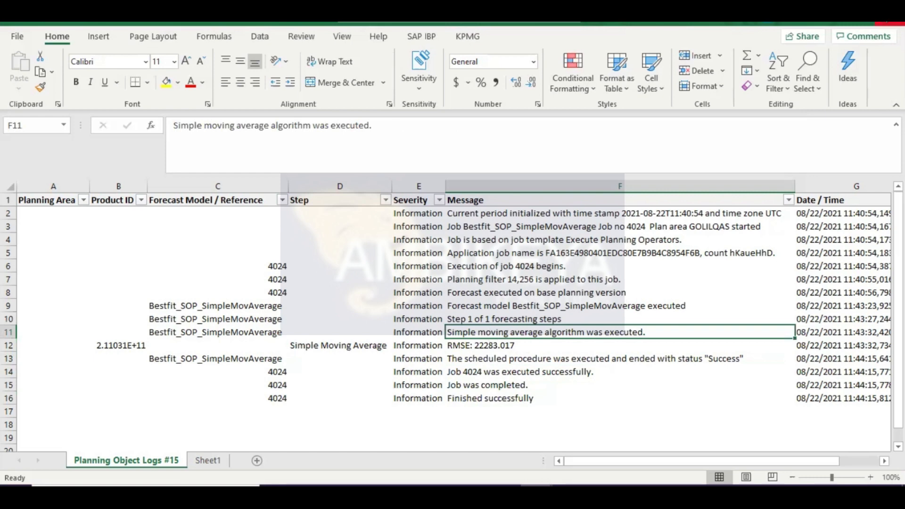
- Close the business log workbook without saving and refresh the Statistical Forecast planning view's data
click(889, 22)
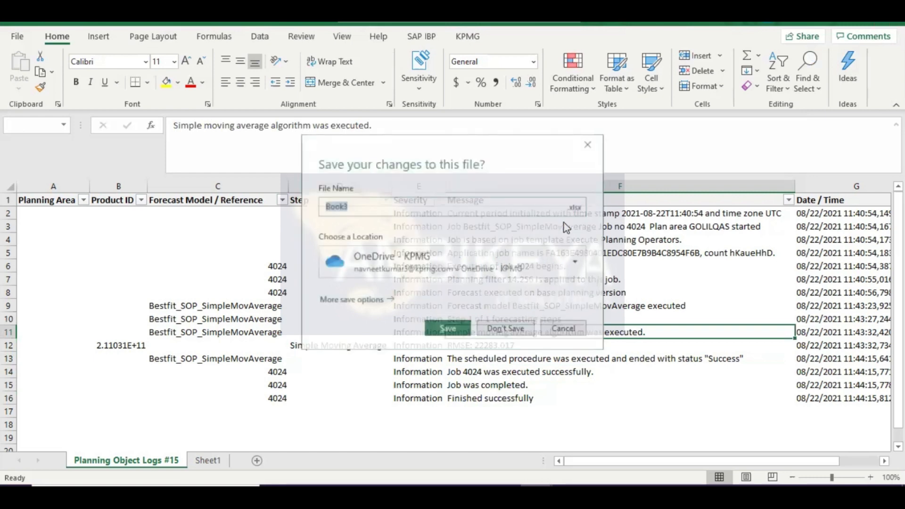
click(504, 331)
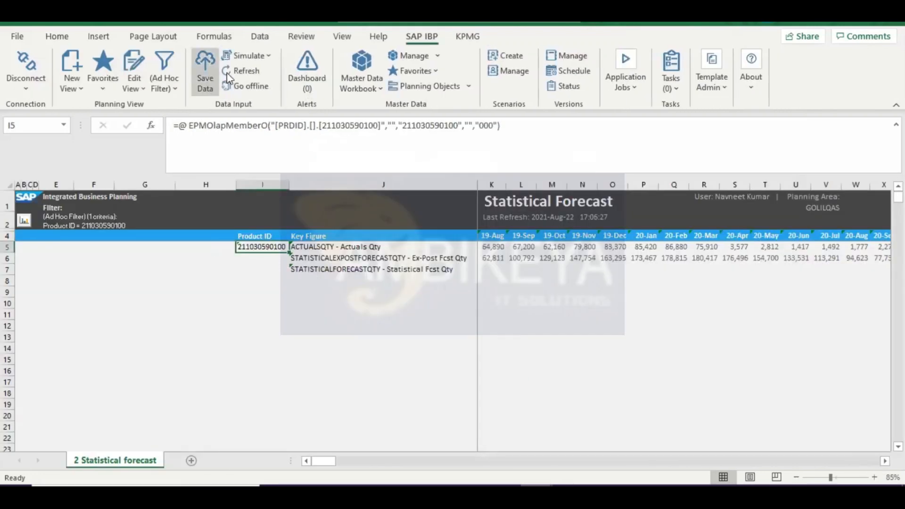
click(236, 77)
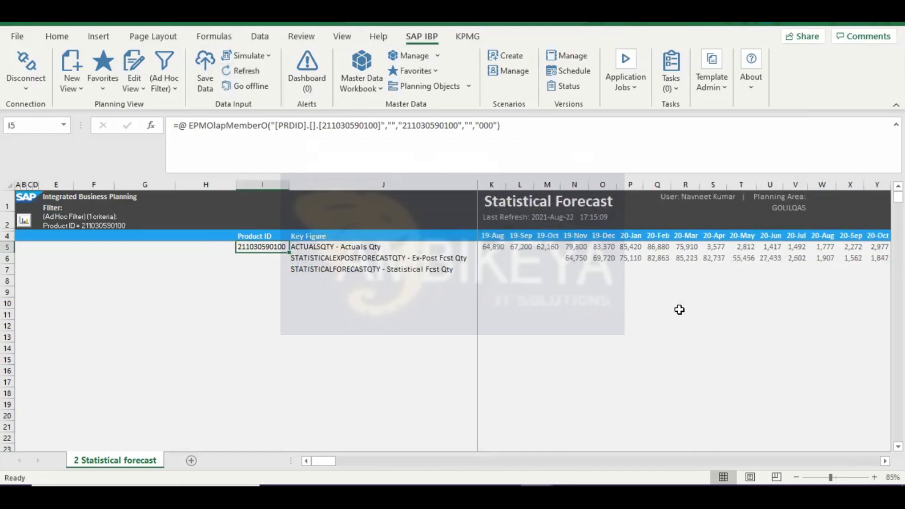
- Inspect the Statistical Fcst Qty values in the forecast months following August 2021
scroll(679, 309, right, 7)
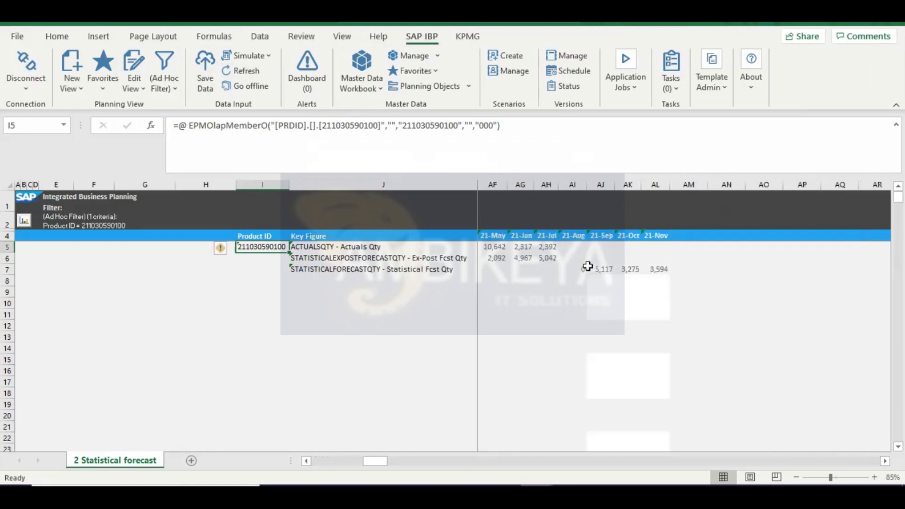
click(604, 269)
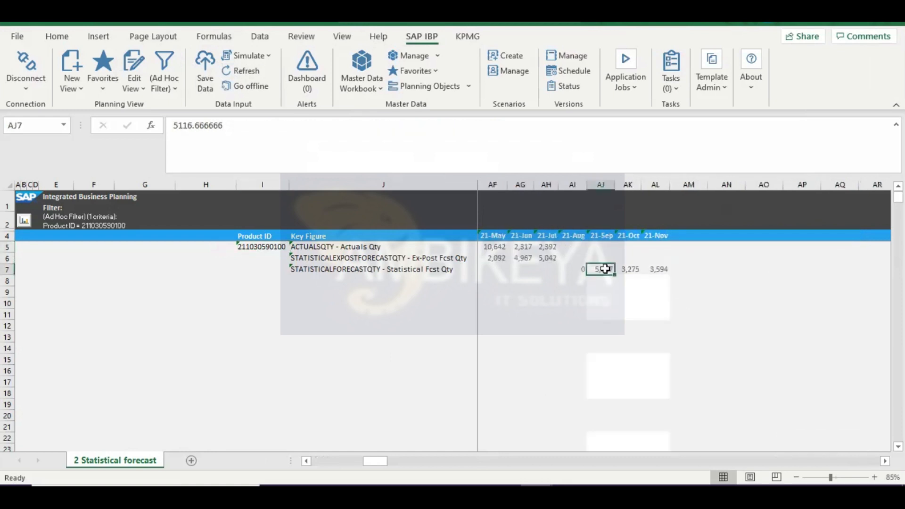
key(Right)
key(Right)
key(Left)
key(Left)
click(564, 342)
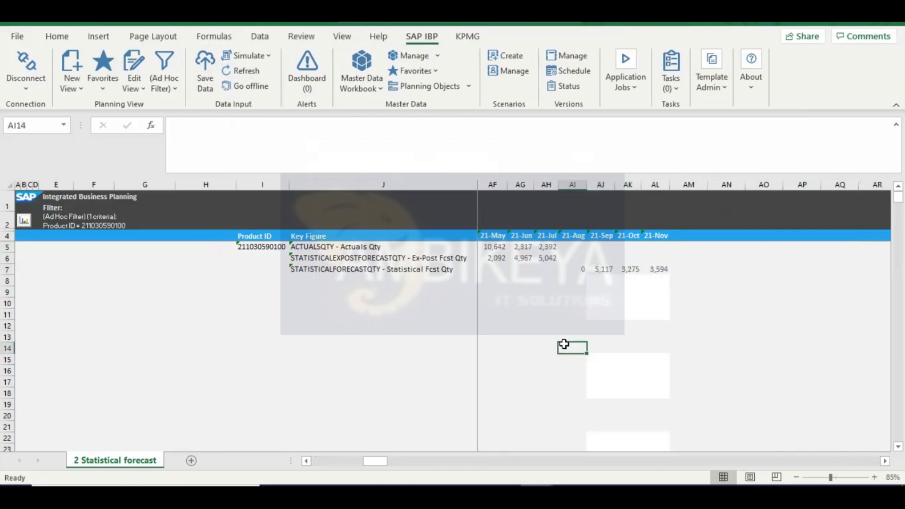
click(605, 270)
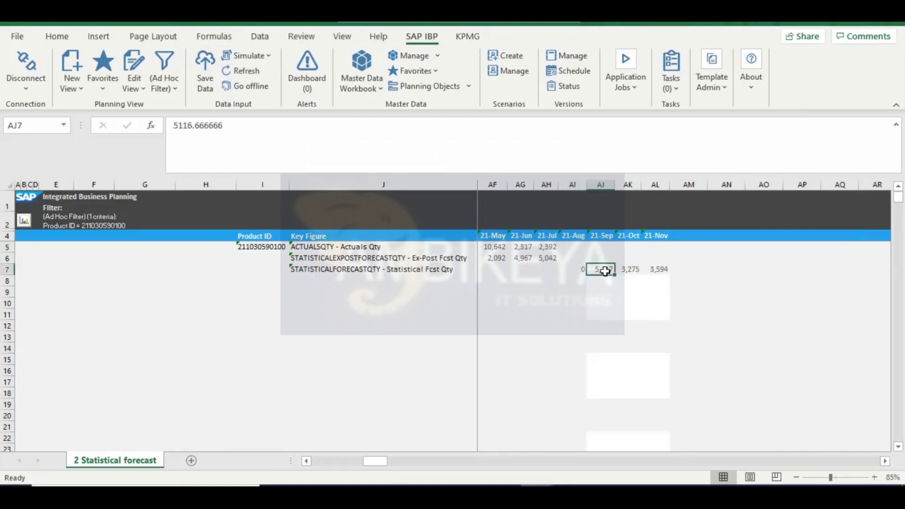
- Compare the average of the May to July 2021 Actuals Qty with the September 2021 statistical forecast
click(499, 246)
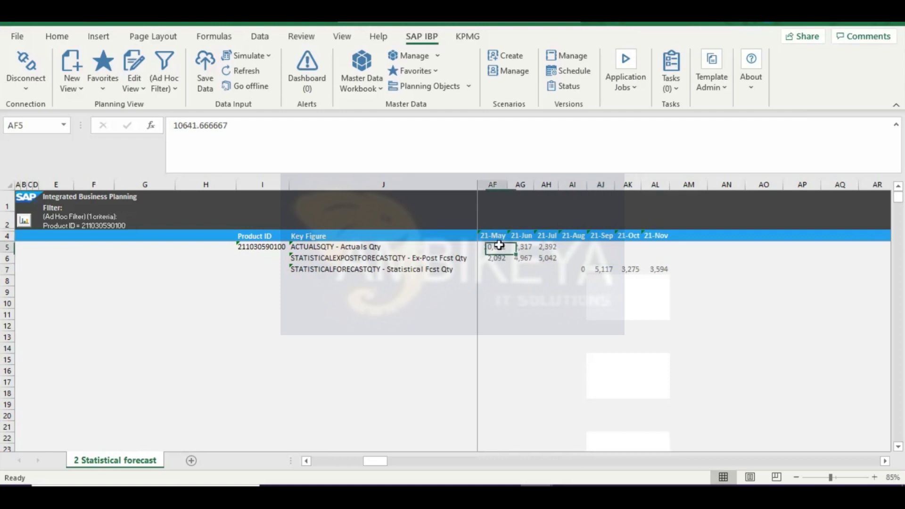
key(shift+Right)
key(shift+Right)
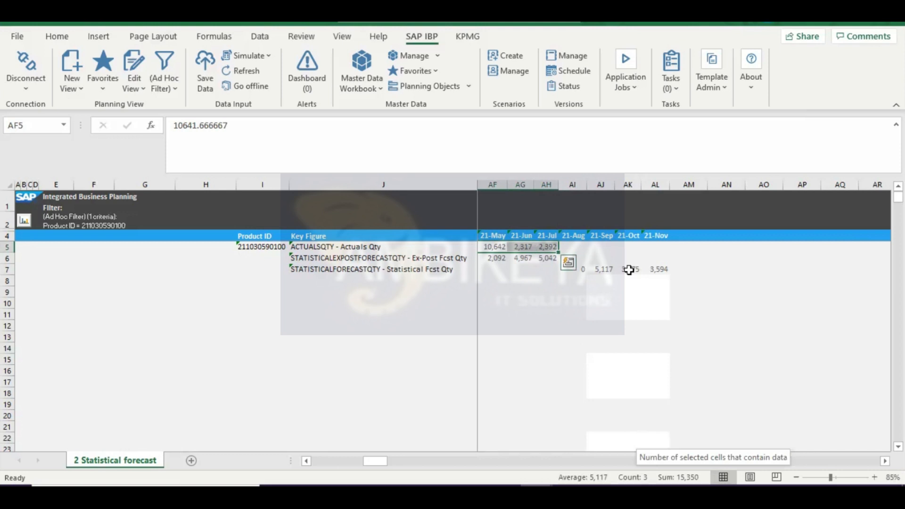
click(601, 268)
- Average the June and July 2021 Actuals Qty with the September statistical forecast and compare the result with the October forecast
click(518, 246)
key(shift+Right)
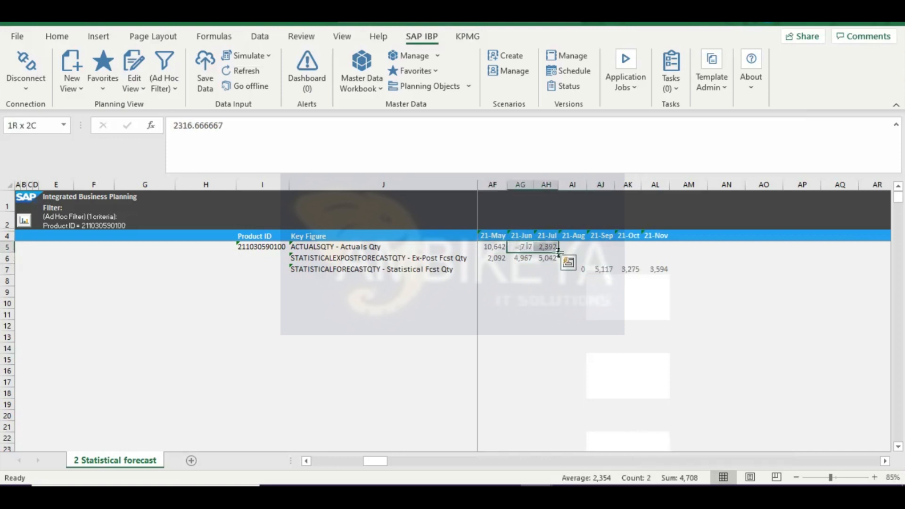
shift+click(603, 268)
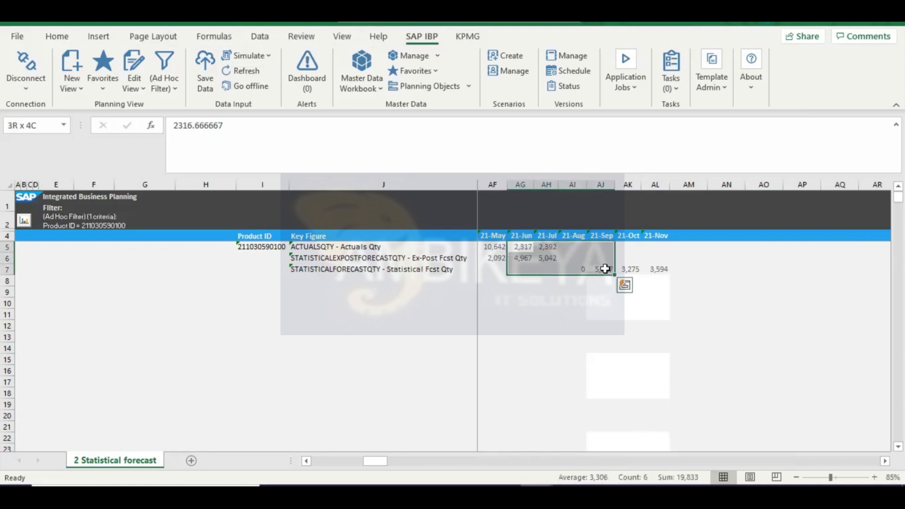
click(519, 245)
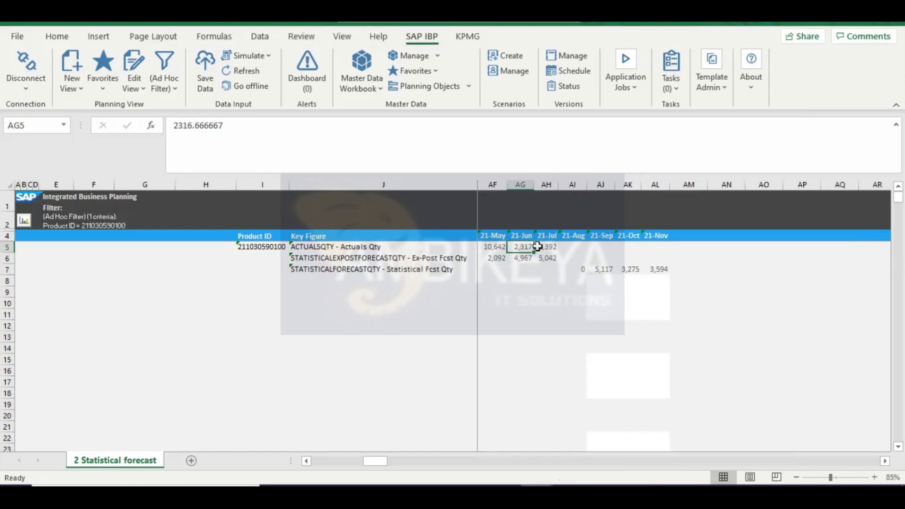
ctrl+click(552, 247)
ctrl+click(602, 269)
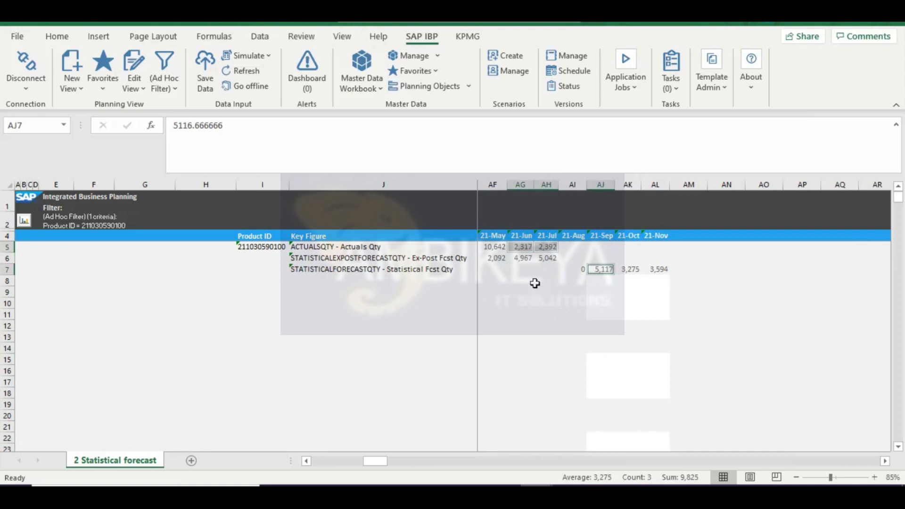
- Switch to Manage Forecast Model in the browser and check the Simple Moving Average's Number of Periods and Extend Calculation to Future Periods settings
mouse_move(439, 497)
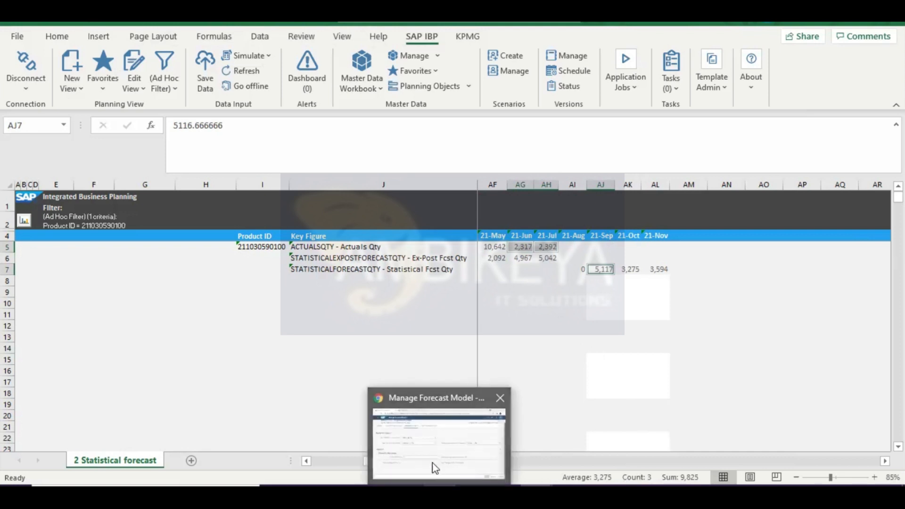
click(430, 406)
click(228, 333)
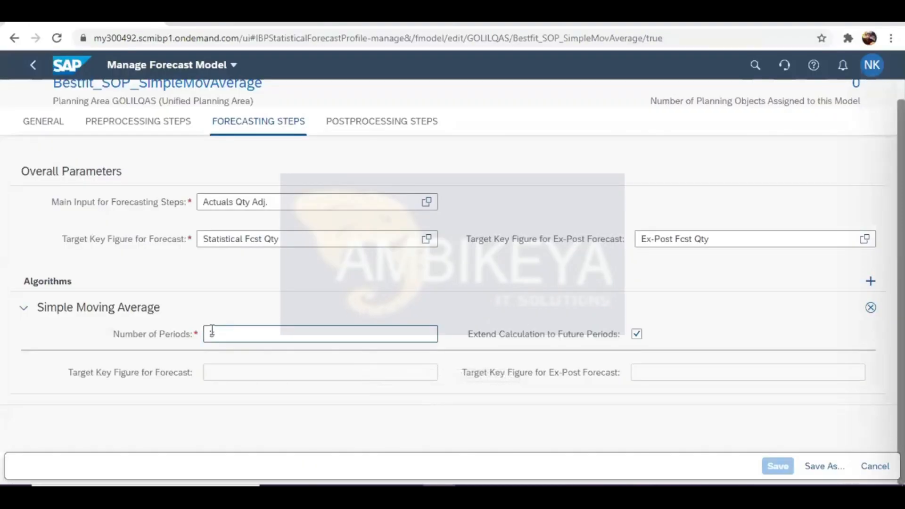
click(306, 274)
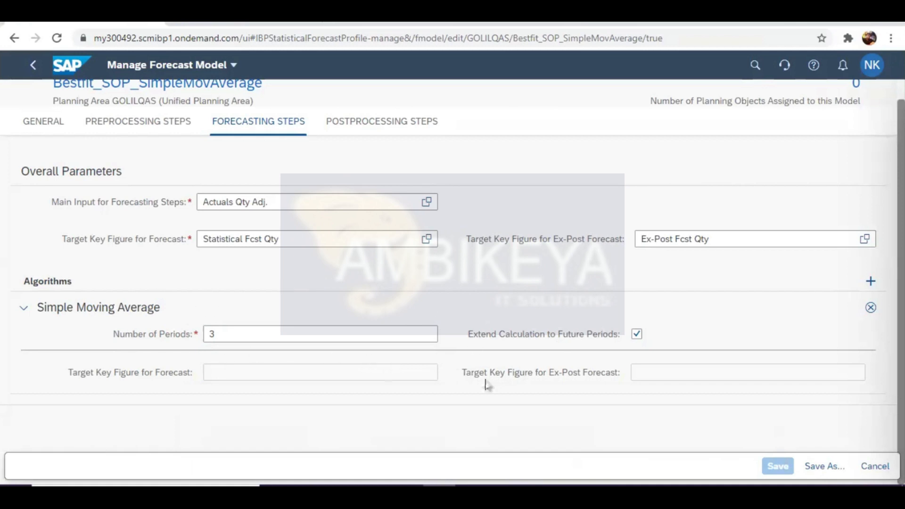
- Return to the NewPlanningView 1 workbook in Excel and recheck the May to July 2021 actuals average against the September forecast
mouse_move(536, 490)
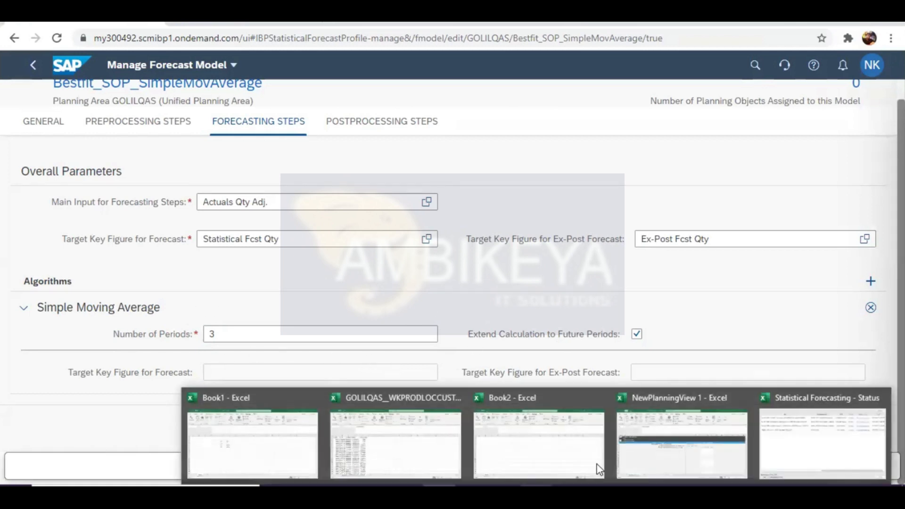
click(690, 431)
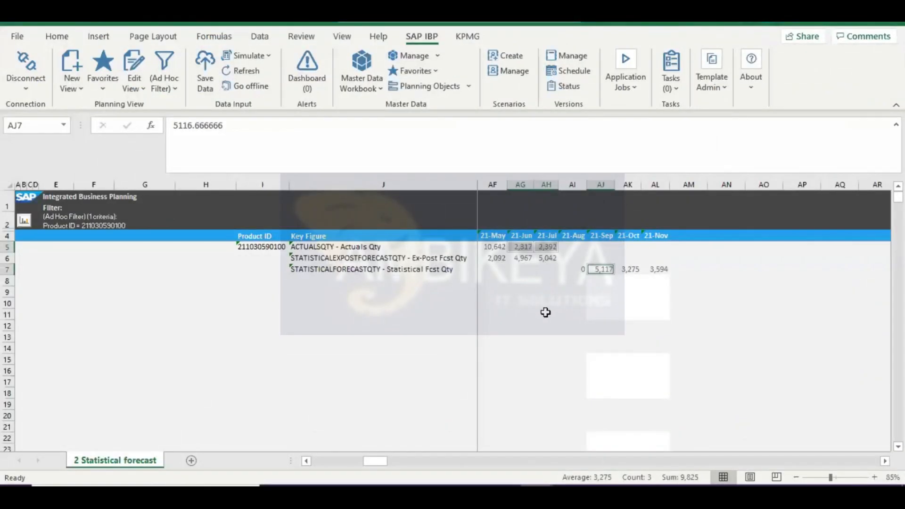
click(493, 246)
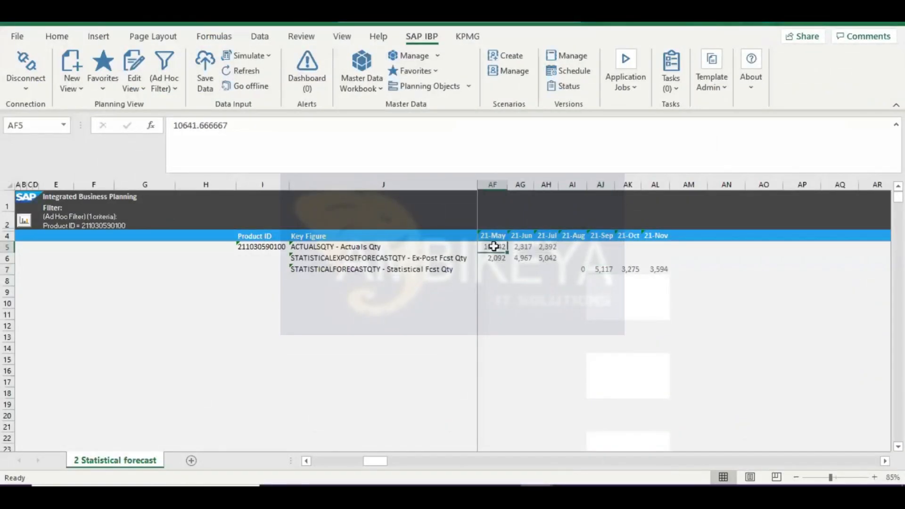
key(shift+Right)
key(shift+Right)
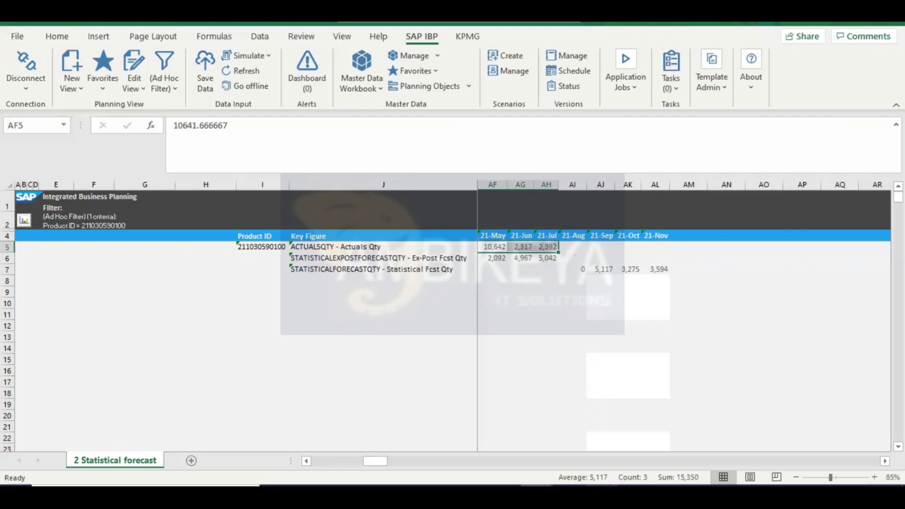
click(604, 270)
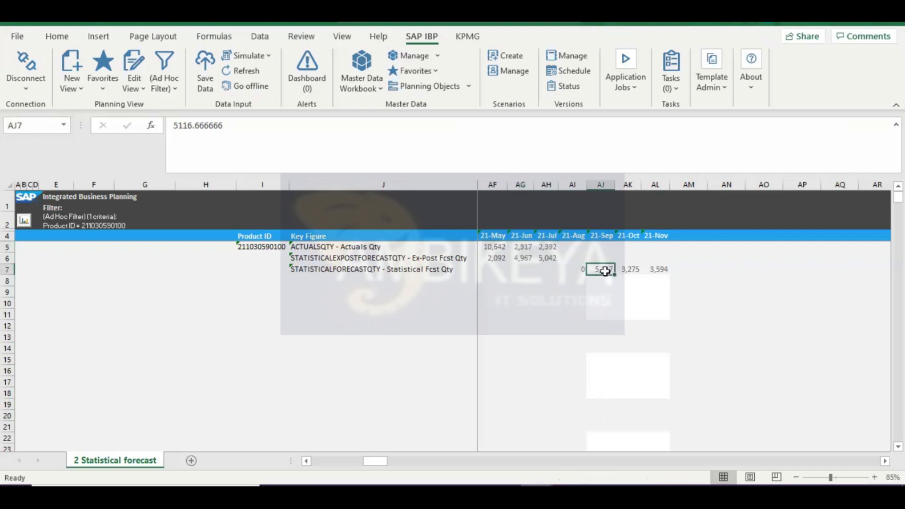
- Recheck the October 2021 forecast against the average of the June and July actuals and the September forecast
click(520, 246)
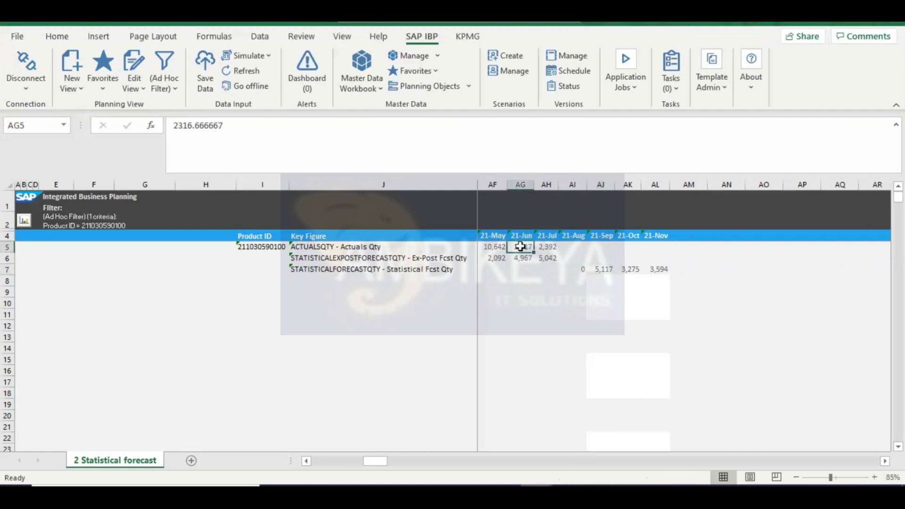
ctrl+click(549, 246)
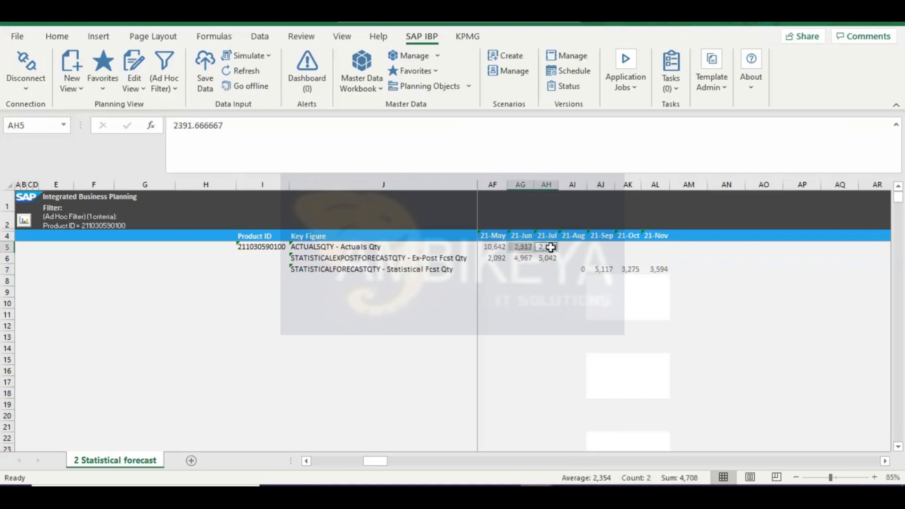
ctrl+click(603, 268)
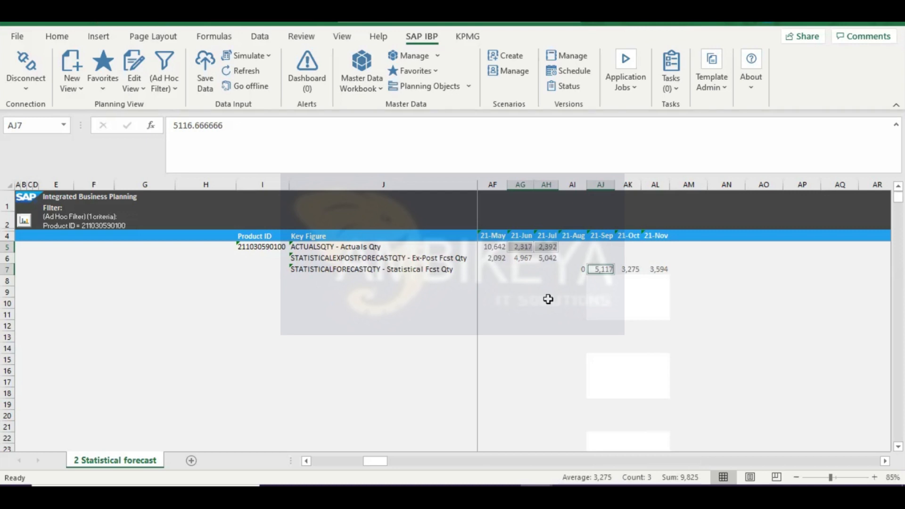
- Average the July 2021 actuals with the September and October forecasts and compare the result with the November forecast
click(548, 244)
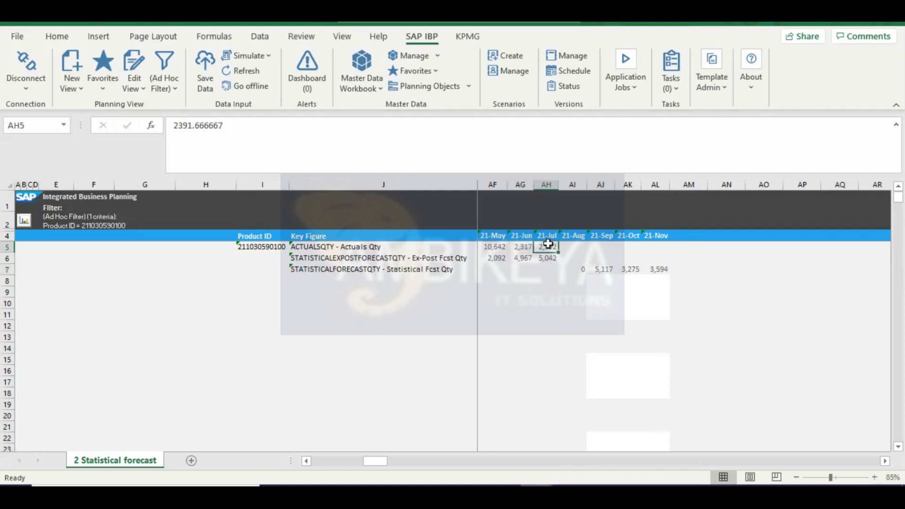
ctrl+click(601, 268)
ctrl+click(625, 269)
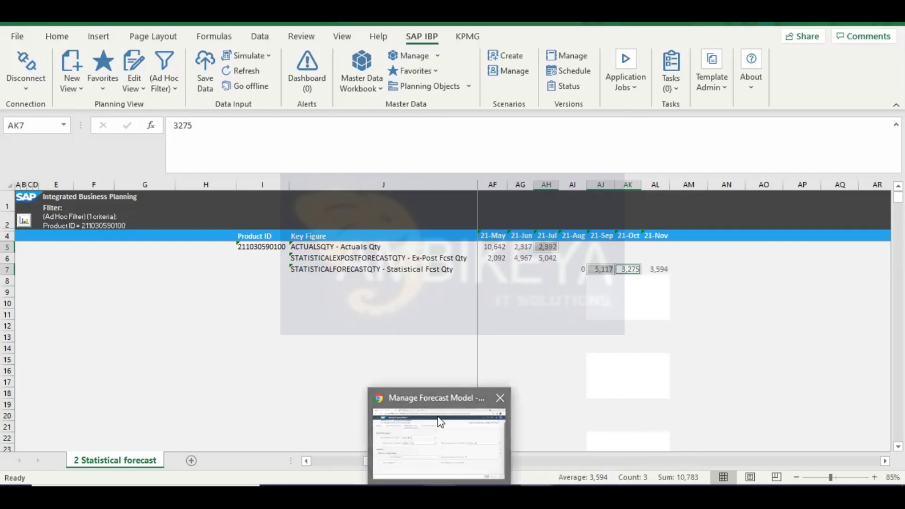
- Recheck the Simple Moving Average settings in the browser's forecast model and close the Statistical Forecasting status window
click(443, 471)
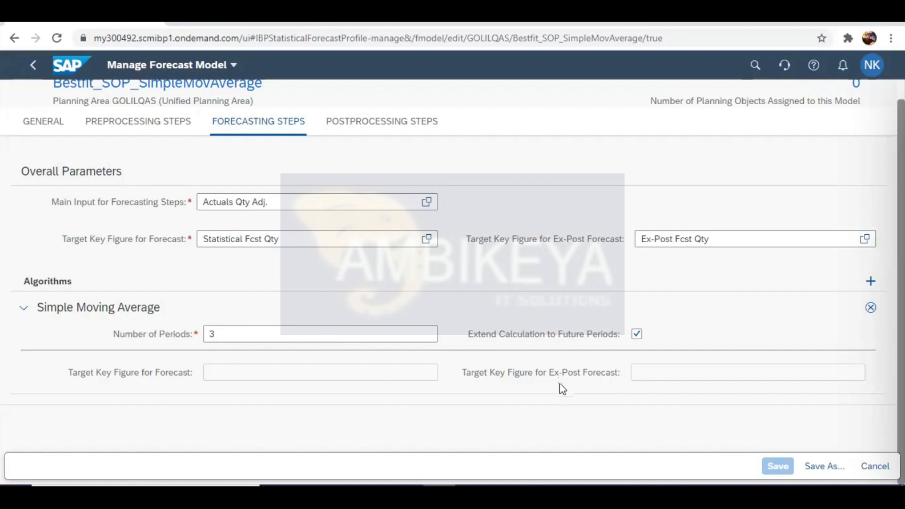
mouse_move(678, 492)
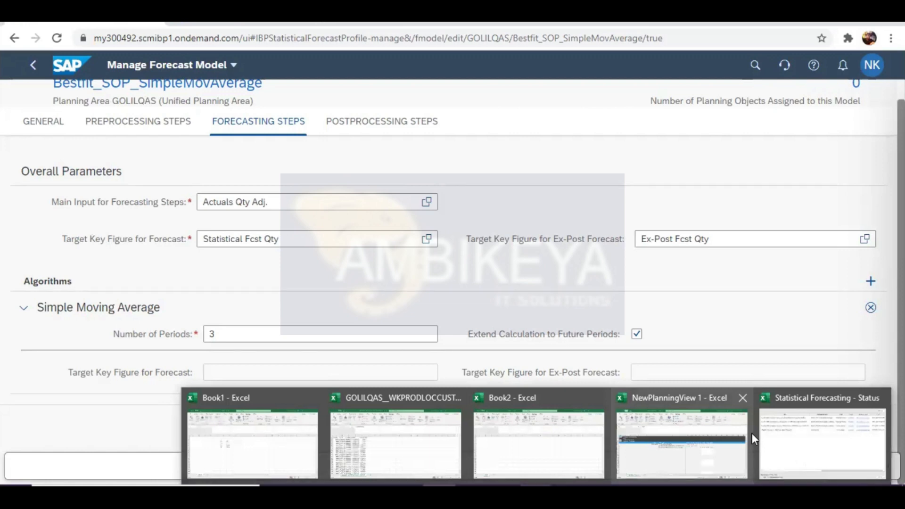
click(829, 425)
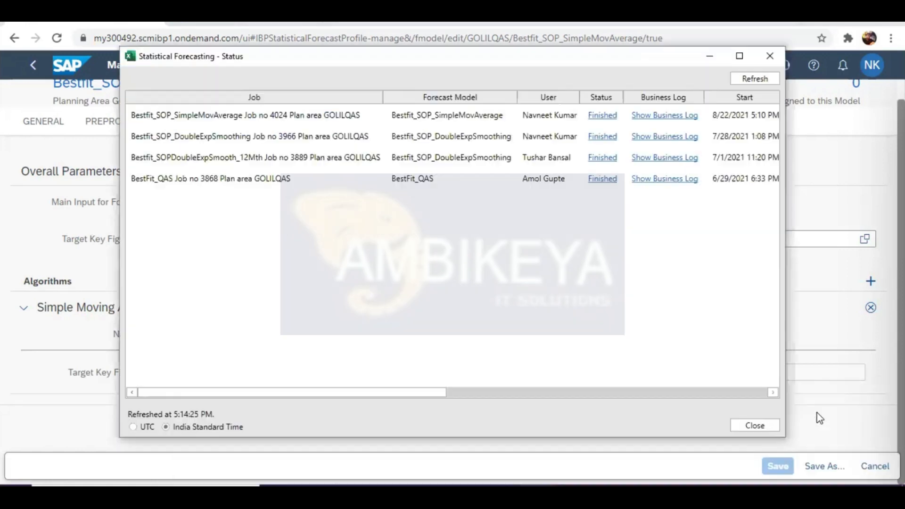
click(528, 473)
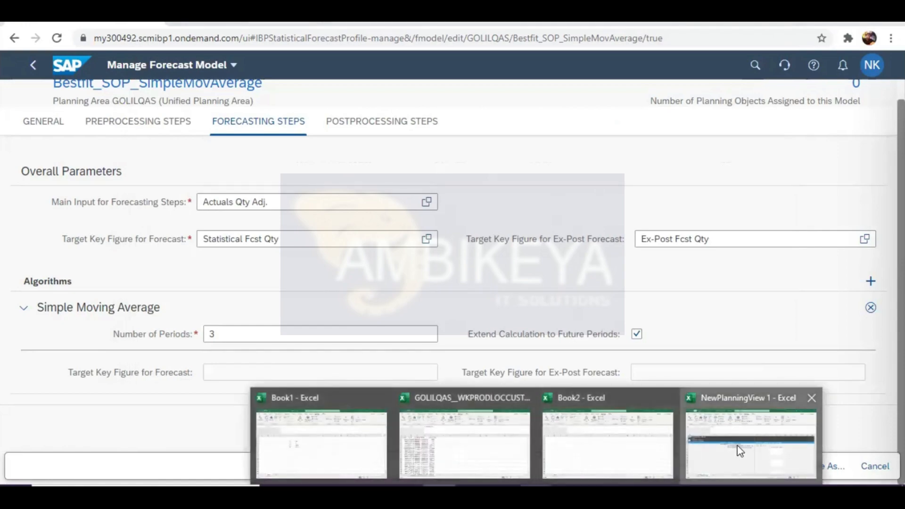
- Switch to the NewPlanningView 1 workbook in Excel and review the Statistical Fcst Qty values for September to November 2021
click(737, 445)
click(599, 340)
click(559, 293)
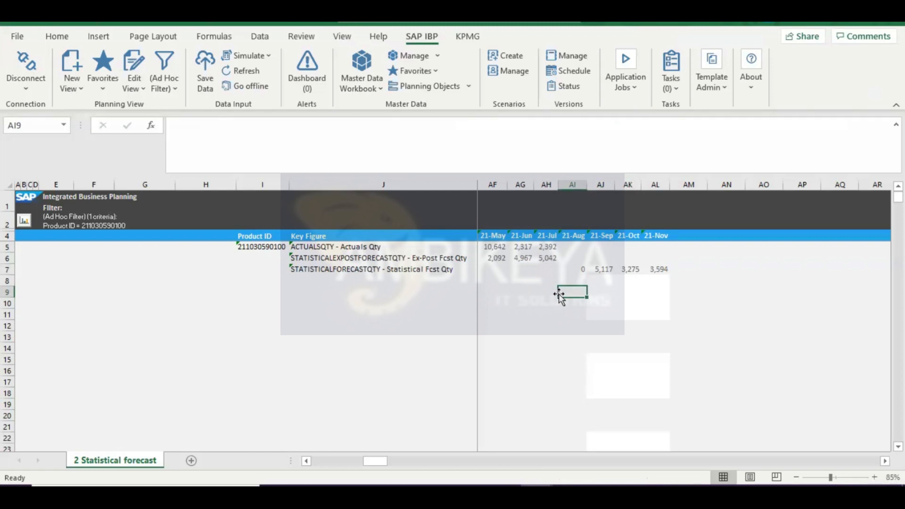
click(604, 272)
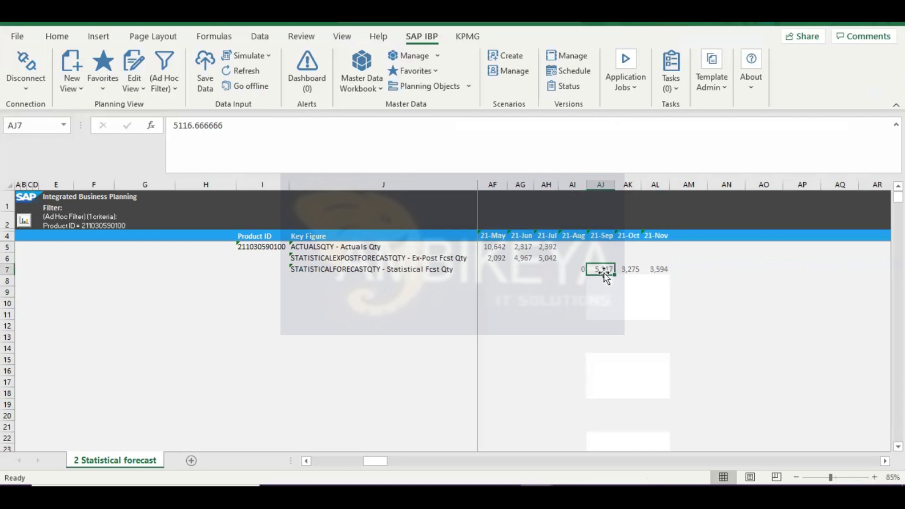
click(630, 269)
click(655, 280)
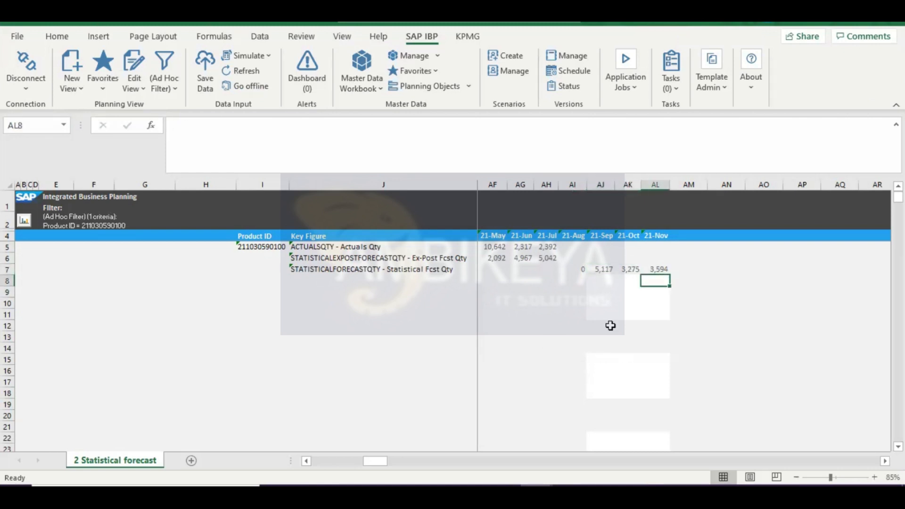
- Switch to Manage Forecast Model in the browser and delete the Simple Moving Average algorithm from the Bestfit_SOP_SimpleMovAverage forecasting steps
mouse_move(438, 488)
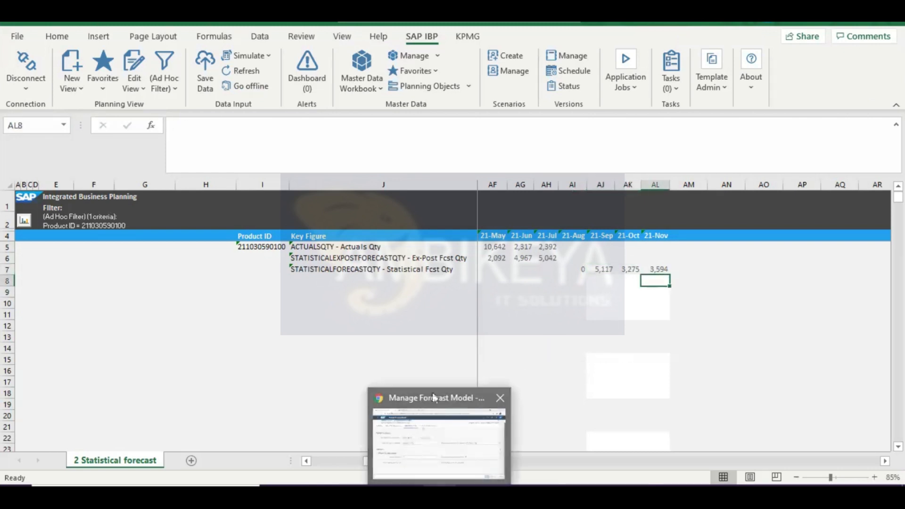
click(424, 433)
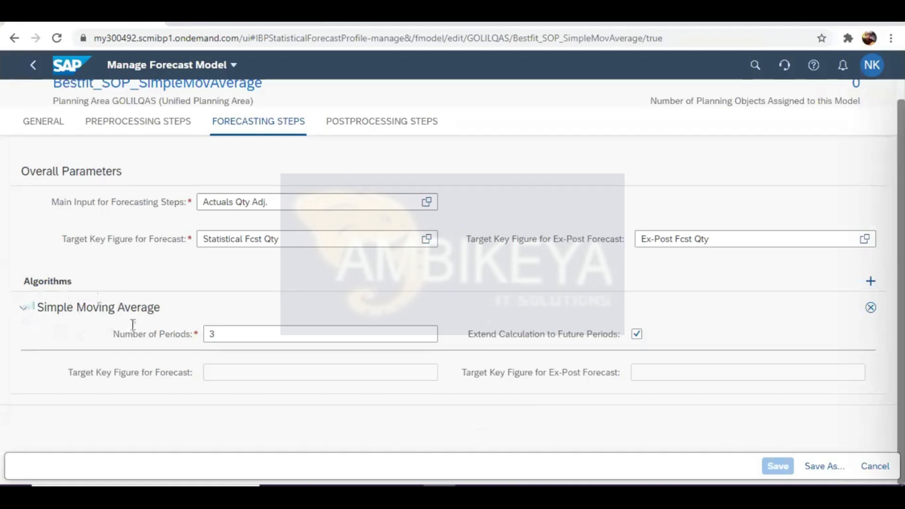
click(870, 308)
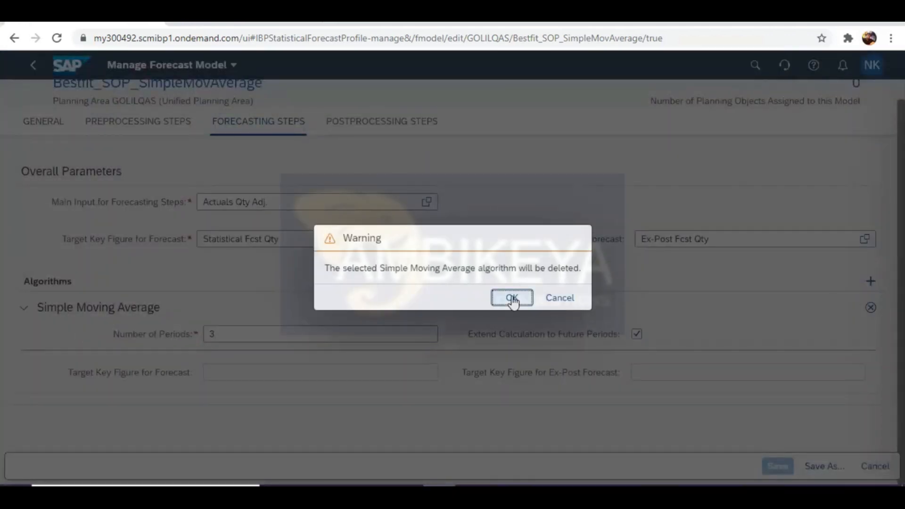
click(511, 298)
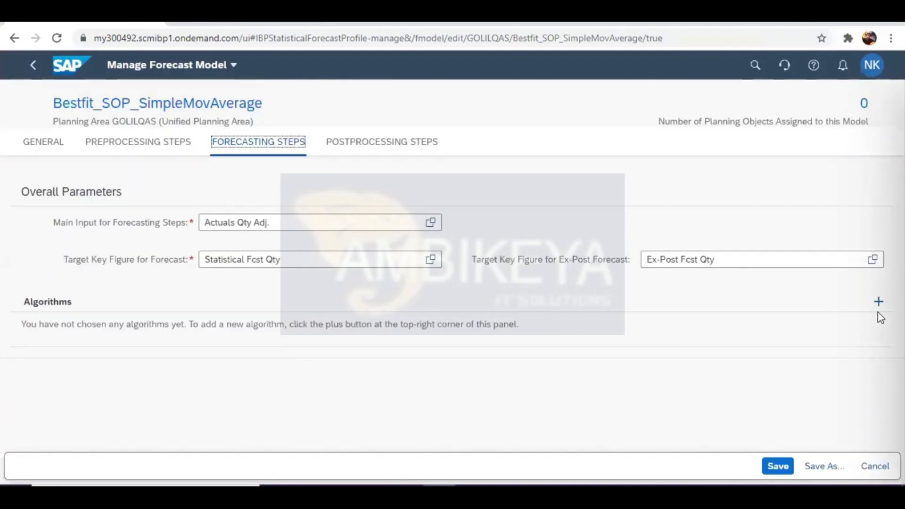
- Add the Single Exponential Smoothing algorithm with an alpha coefficient of 0.3 and save the forecast model
click(879, 302)
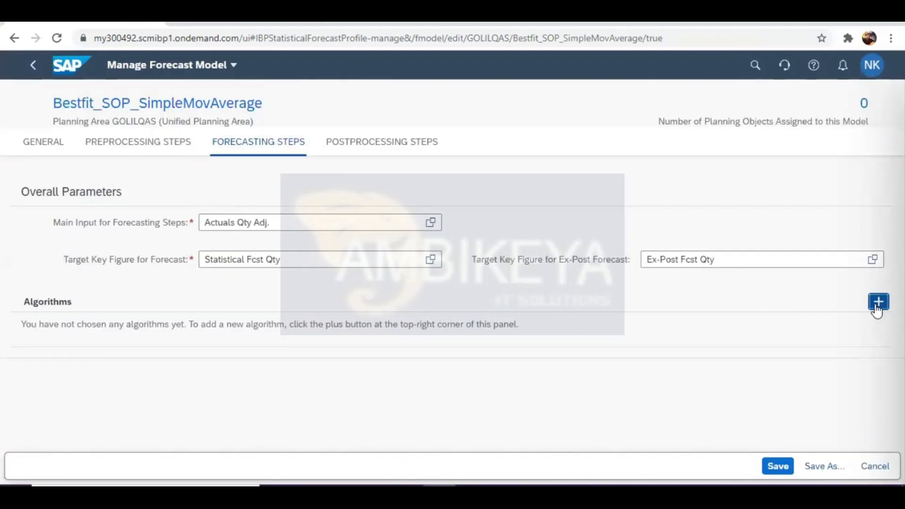
click(441, 122)
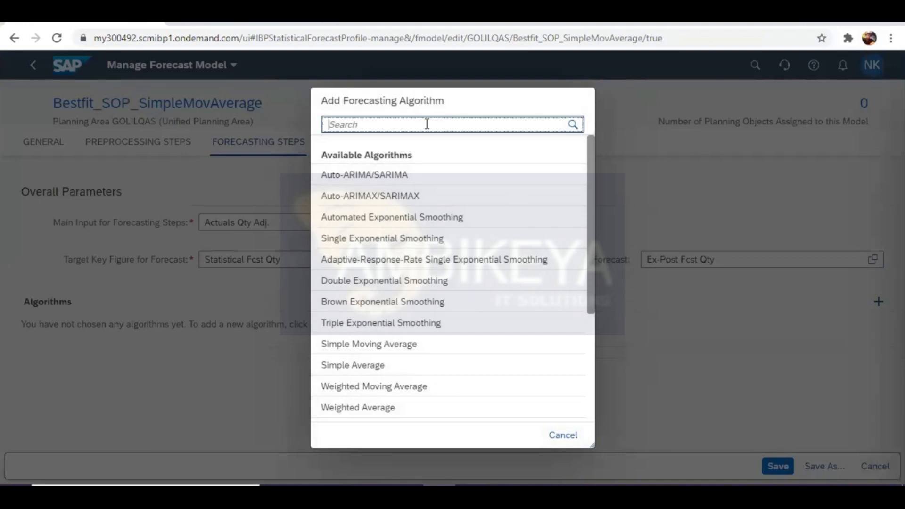
text(sing)
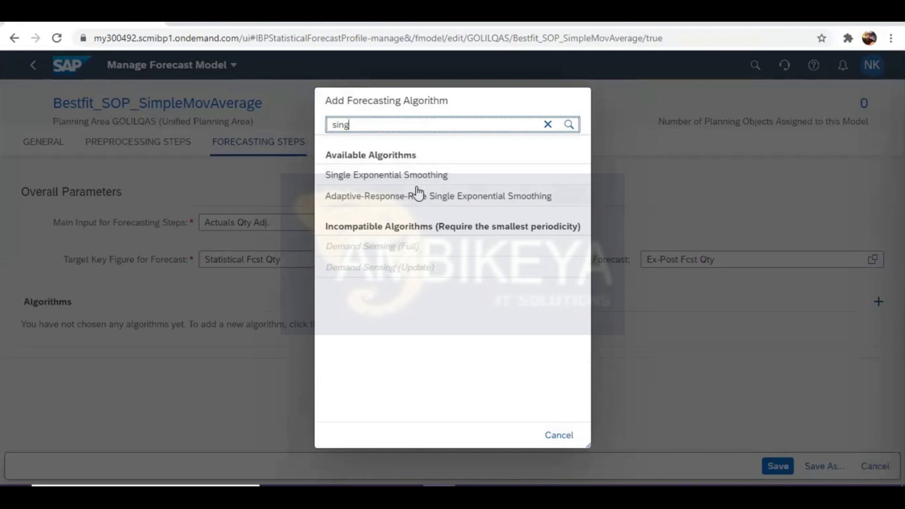
click(417, 176)
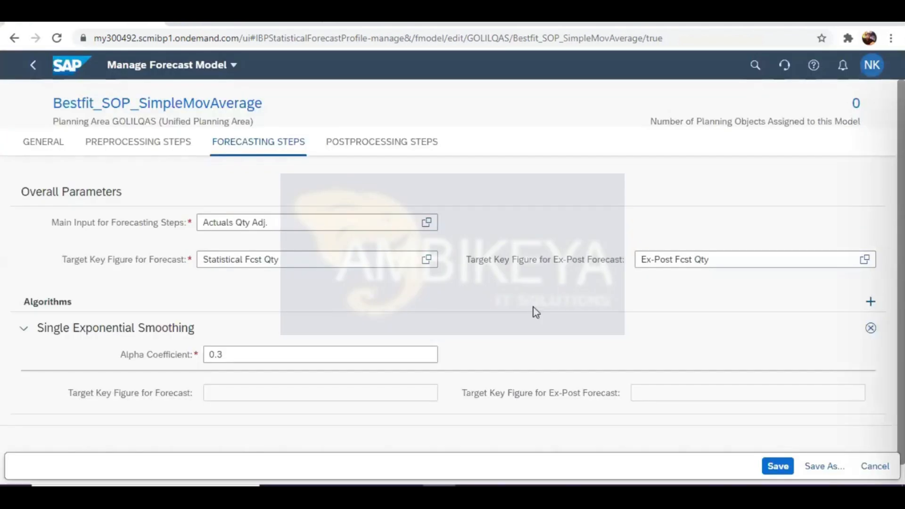
scroll(535, 311, down, 1)
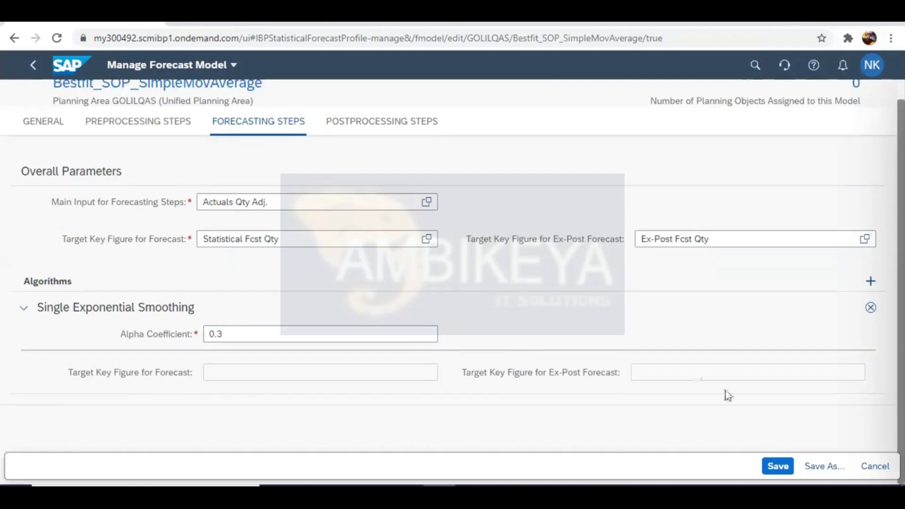
click(777, 466)
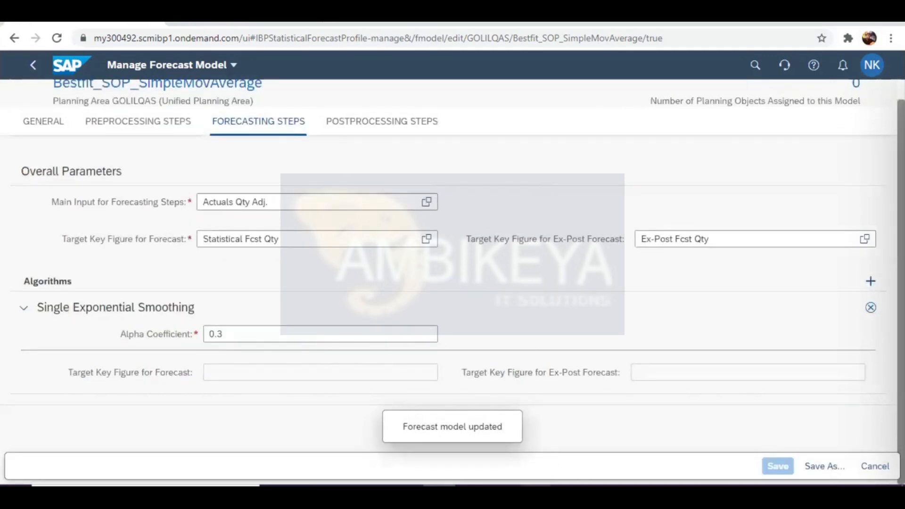
- Switch to the NewPlanningView 1 workbook in Excel, disconnect from SAP IBP and log on again with the Golil Qas connection
mouse_move(530, 495)
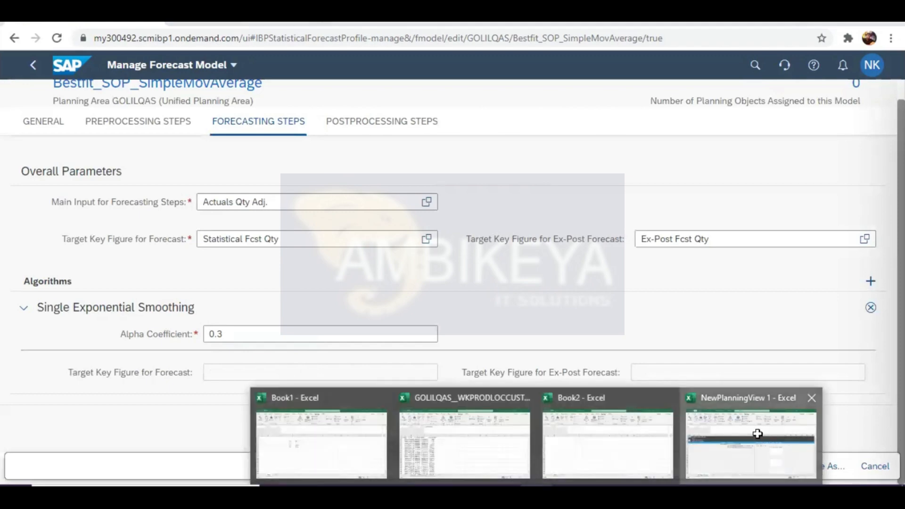
click(762, 434)
click(26, 88)
click(51, 110)
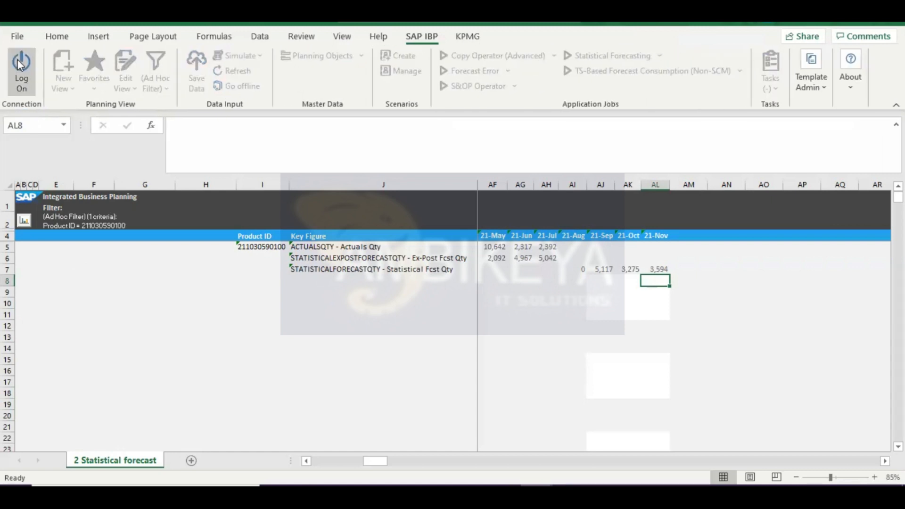
click(21, 70)
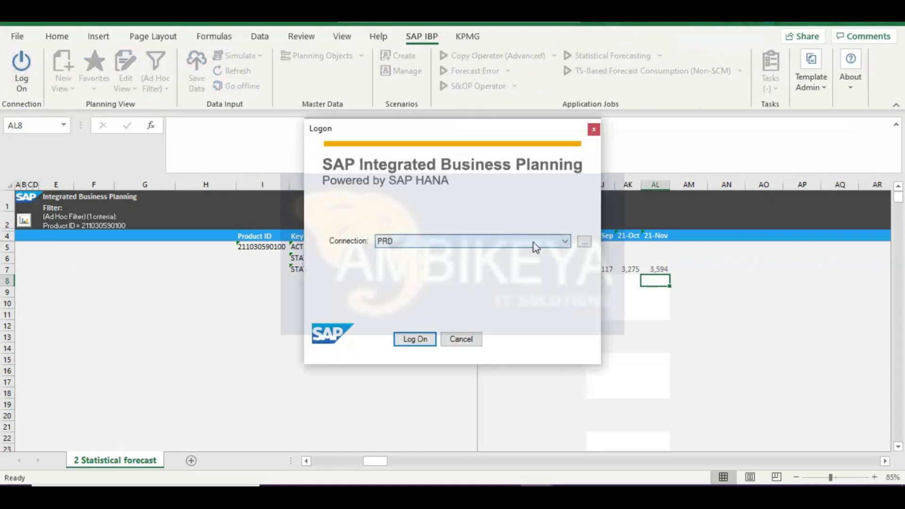
click(564, 242)
click(400, 262)
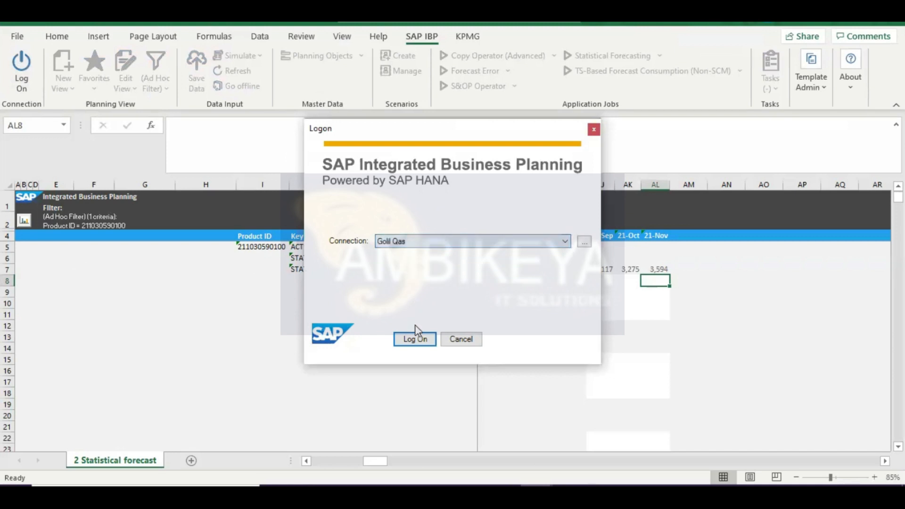
click(415, 339)
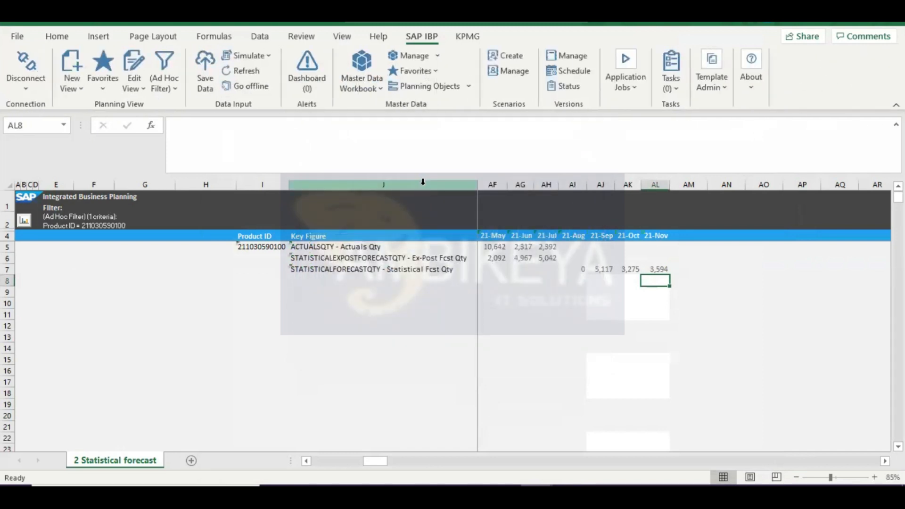
click(629, 87)
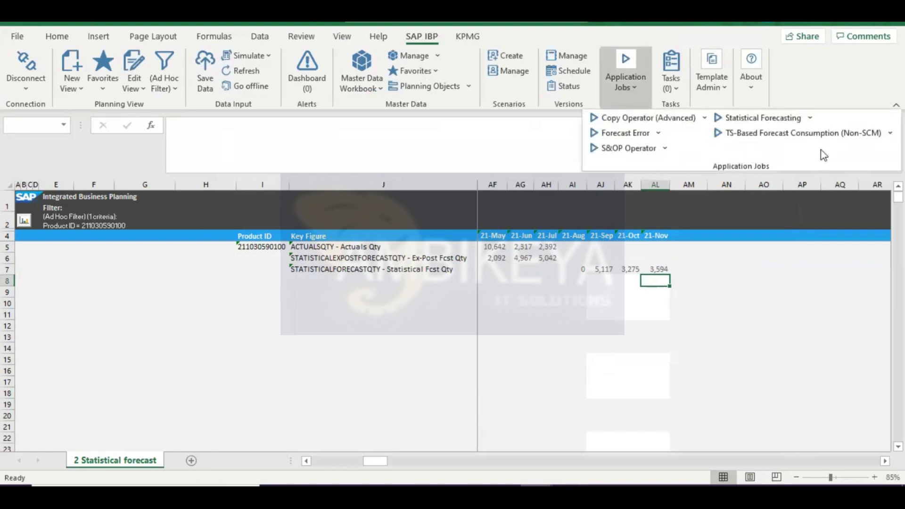
click(810, 117)
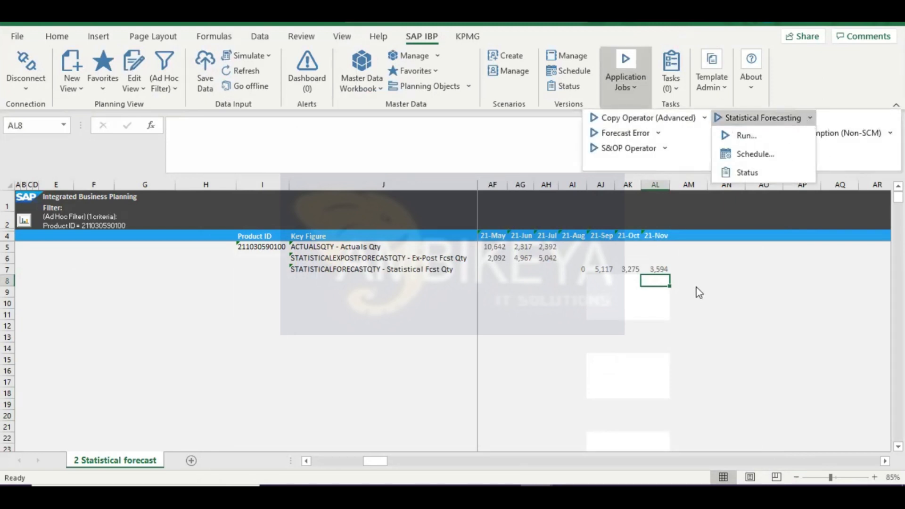
click(696, 286)
click(266, 247)
key(ctrl+c)
- Start a Statistical Forecasting run with the Bestfit_SOP_SimpleMovAverage forecast model and look through the target units of measure
click(629, 83)
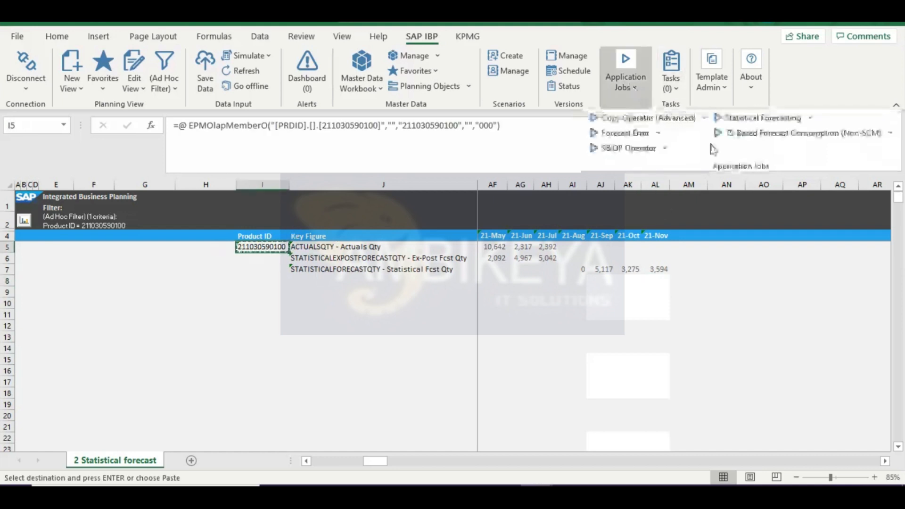
click(810, 120)
click(749, 136)
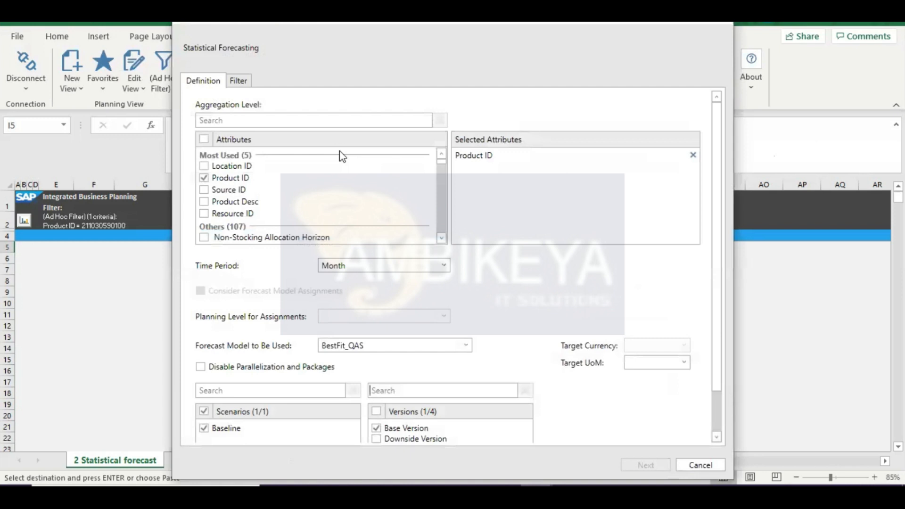
click(451, 346)
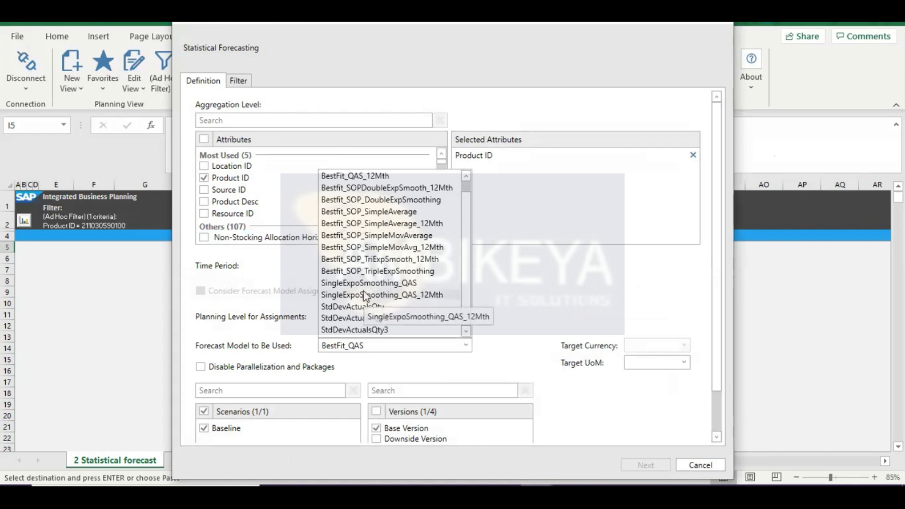
click(377, 235)
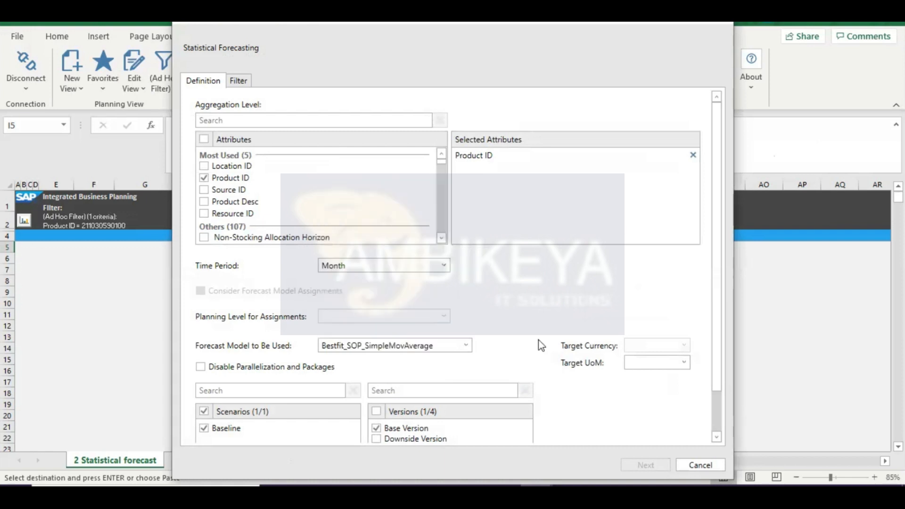
click(674, 364)
scroll(674, 365, down, 20)
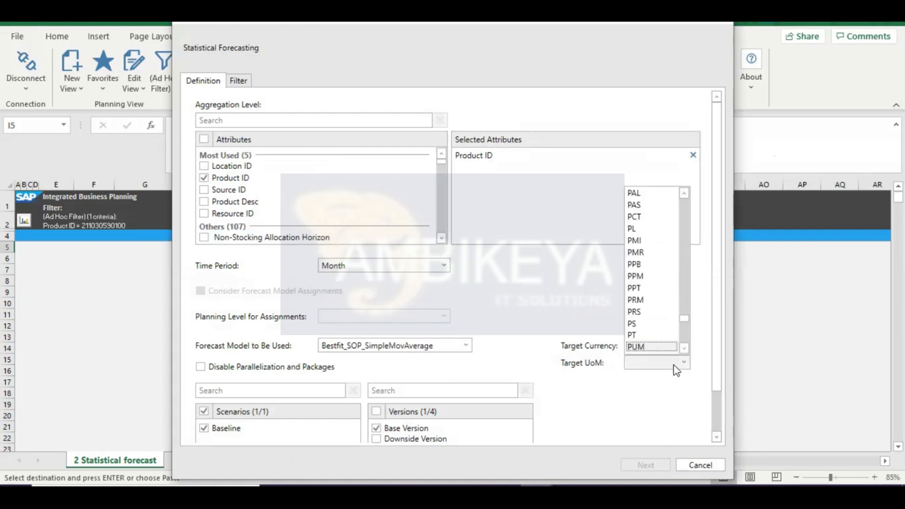
scroll(674, 365, down, 3)
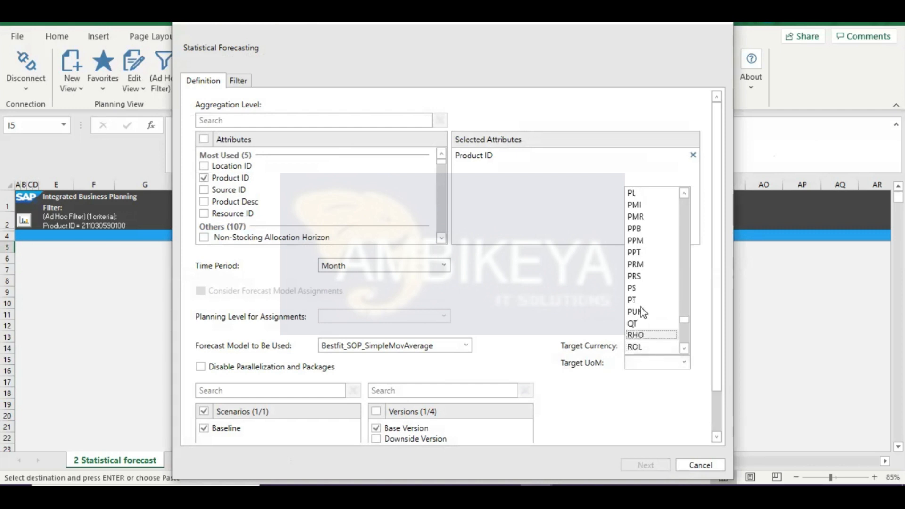
click(640, 311)
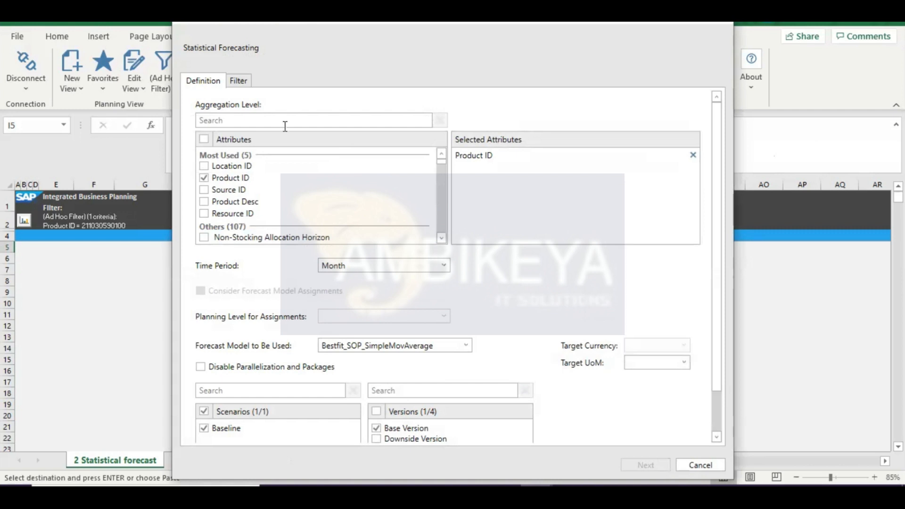
click(239, 83)
click(351, 150)
text(Product)
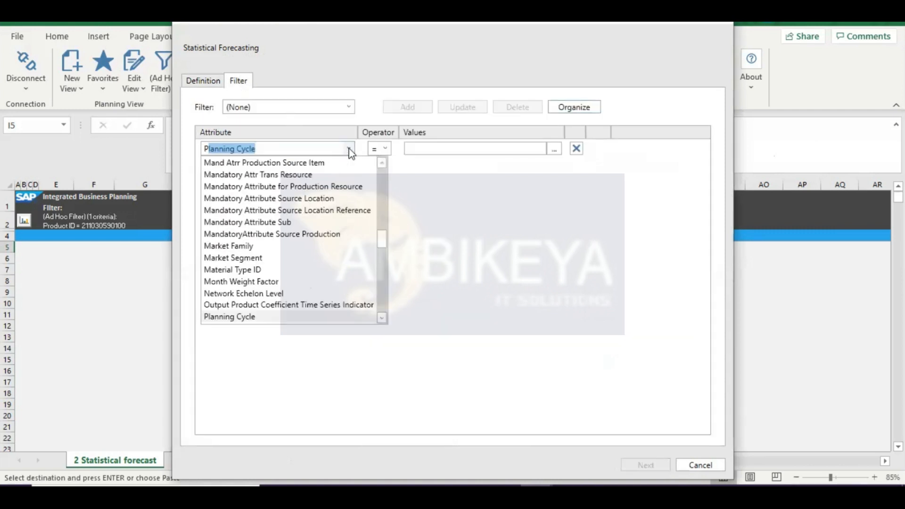
text( ID)
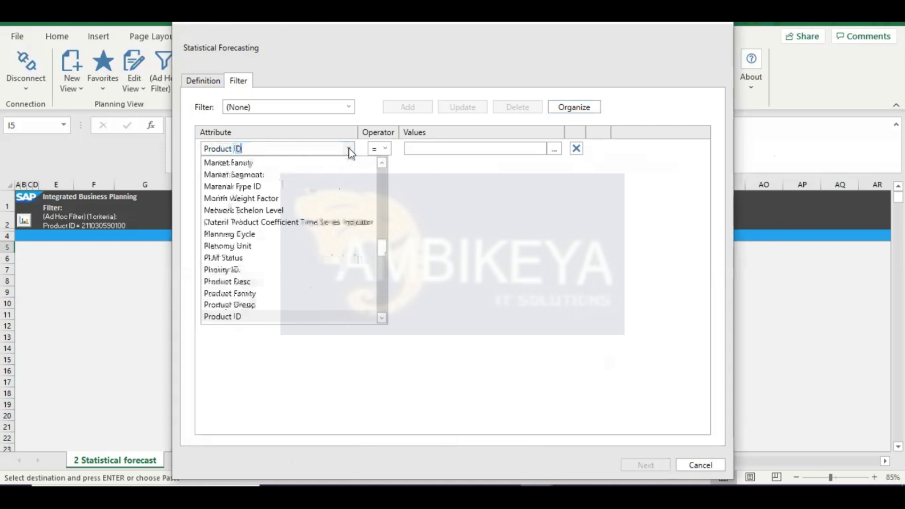
click(230, 317)
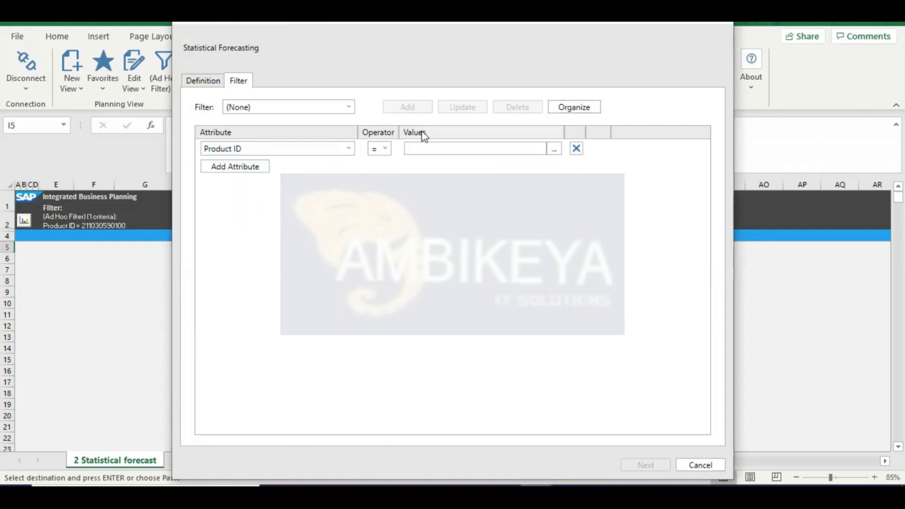
click(424, 146)
key(ctrl+v)
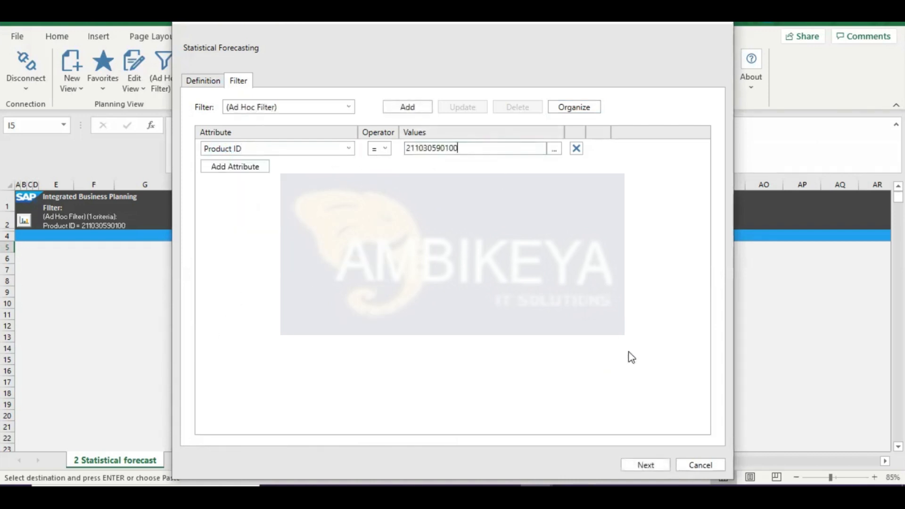
- Submit the Statistical Forecasting run and dismiss the job scheduling message
click(635, 464)
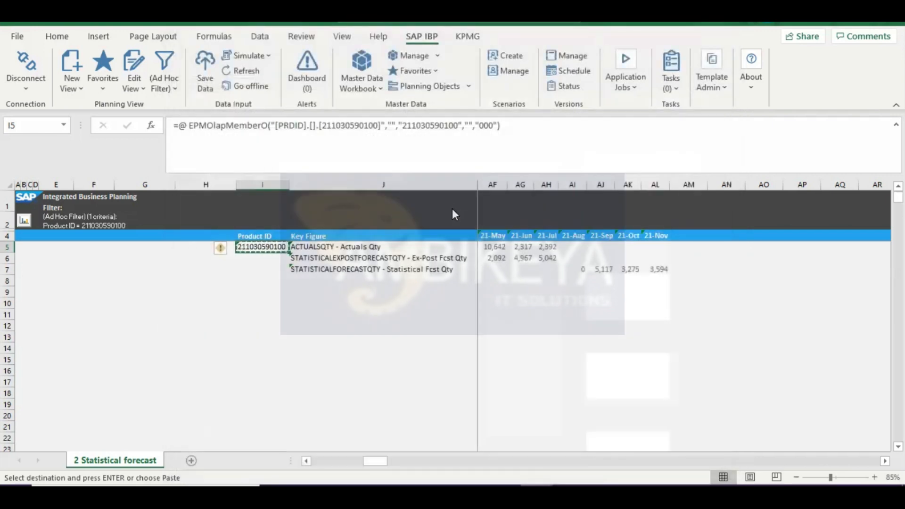
click(473, 351)
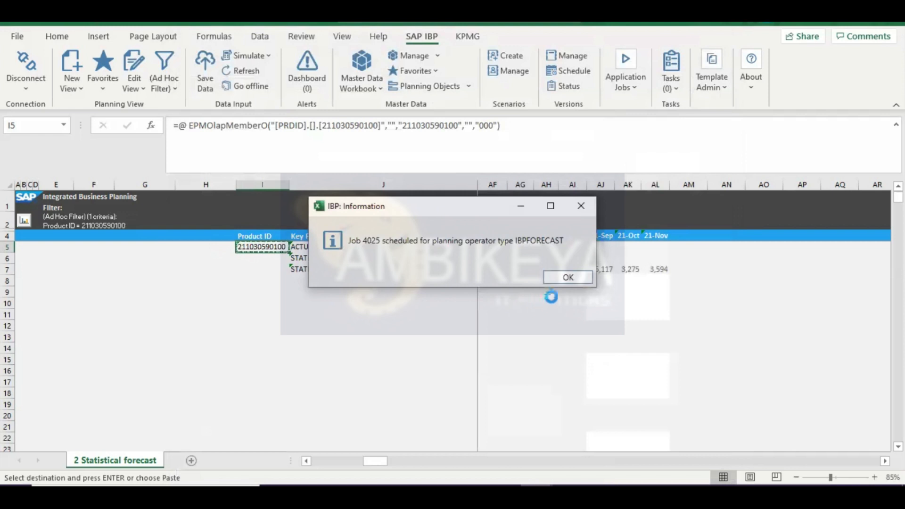
click(568, 278)
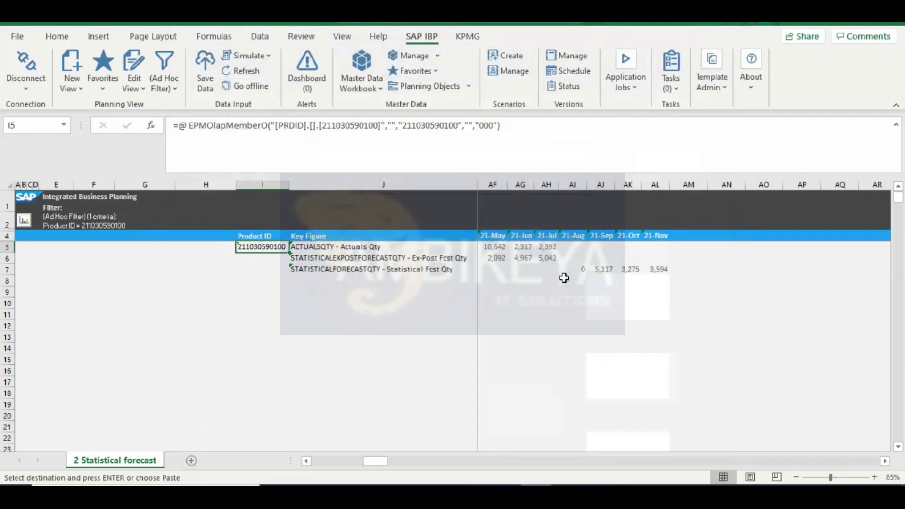
click(529, 279)
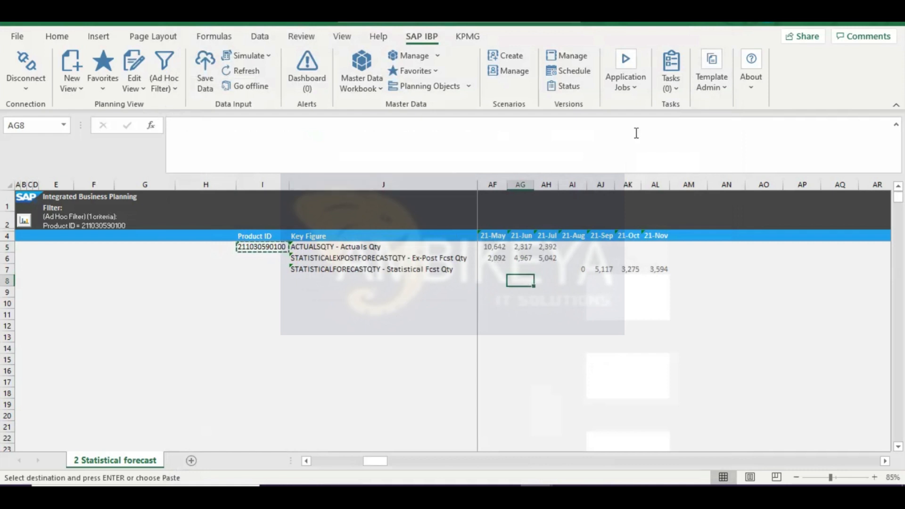
- Check the Statistical Forecasting status and open the business log of the latest Bestfit_SOP_SimpleMovAverage job
click(626, 90)
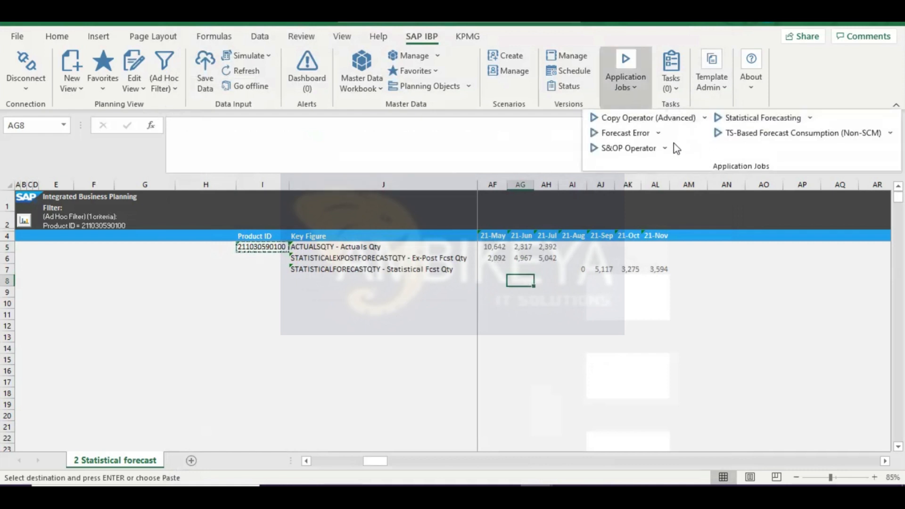
click(811, 119)
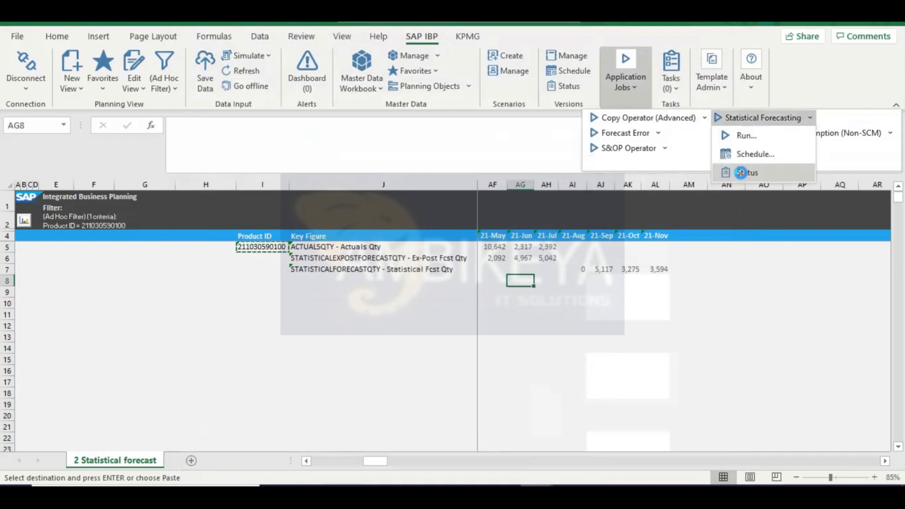
click(745, 173)
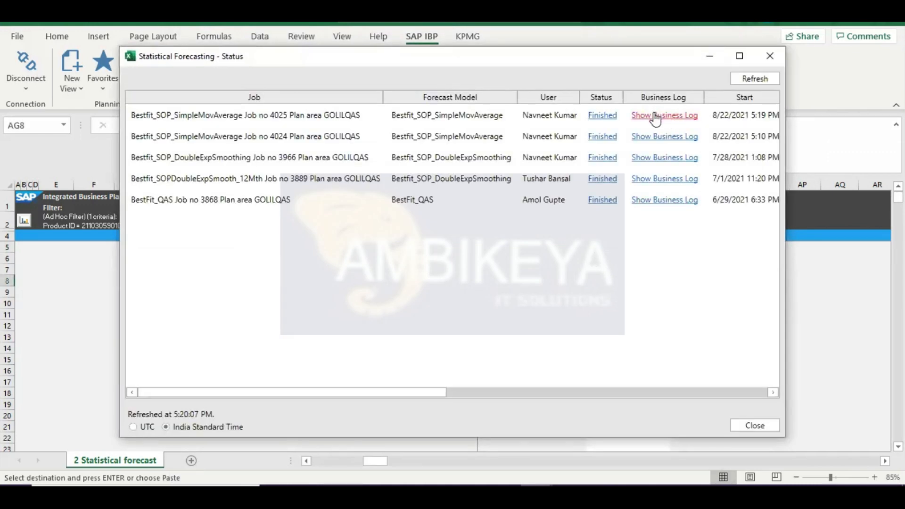
click(655, 117)
click(591, 375)
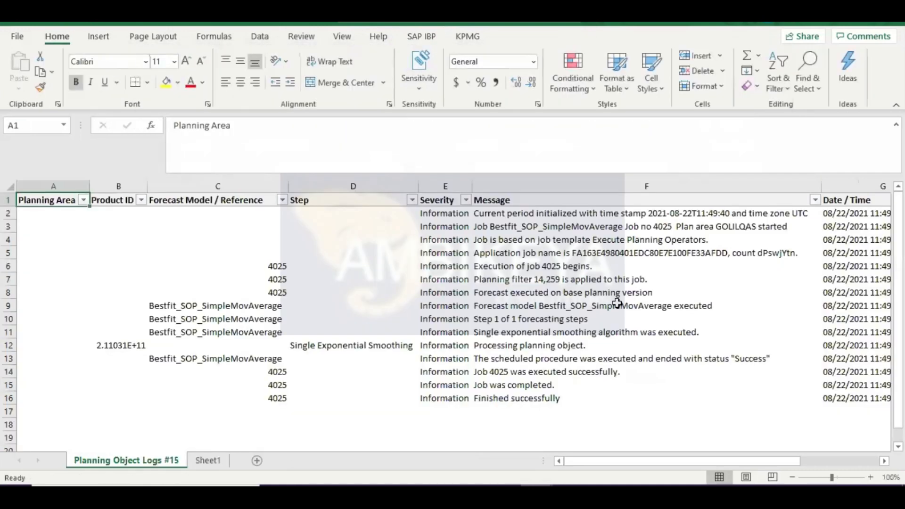
- Review the log's messages on the executed forecast model and algorithm, then close the log workbook without saving
click(617, 302)
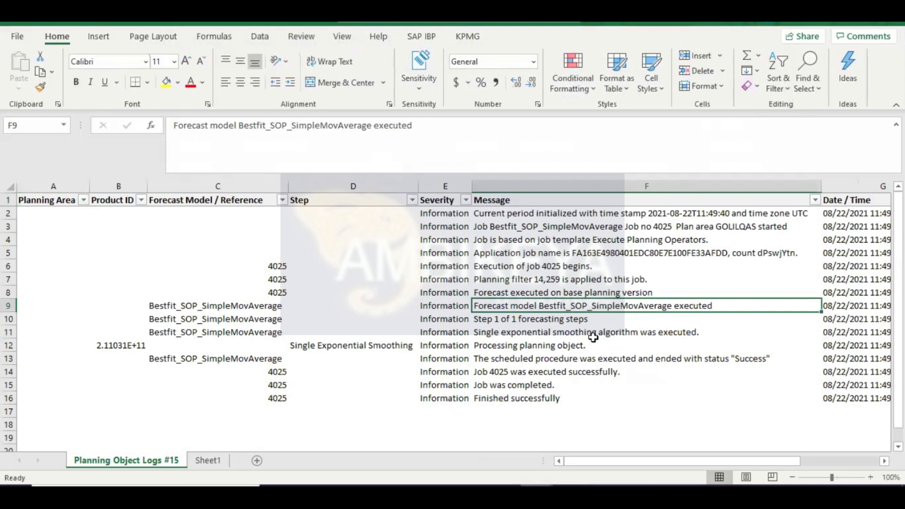
click(540, 332)
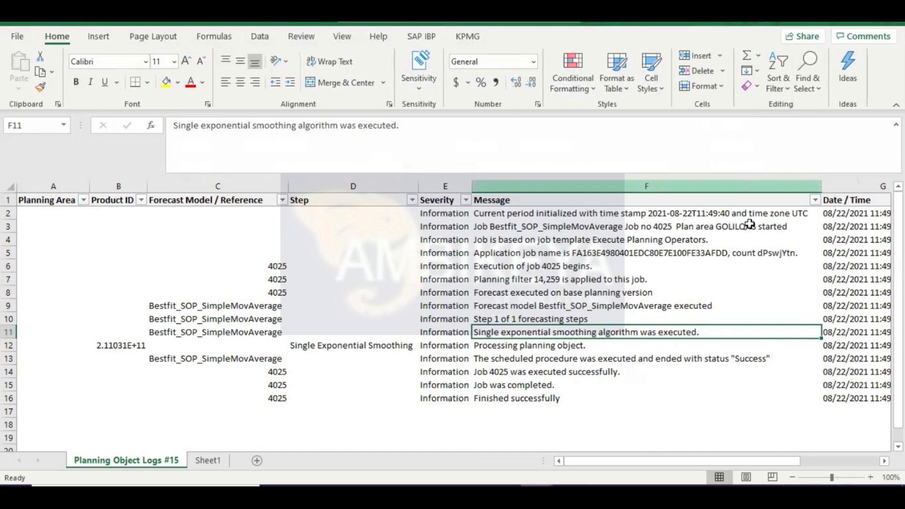
click(890, 23)
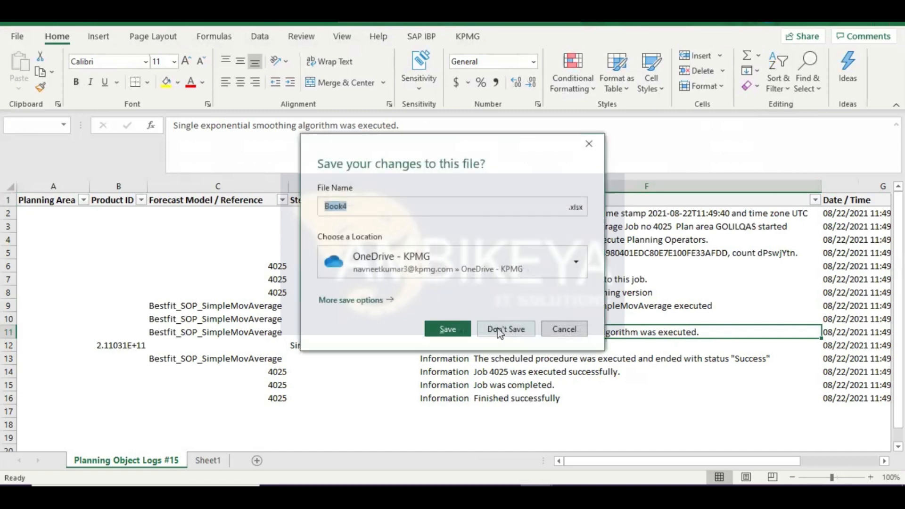
click(500, 333)
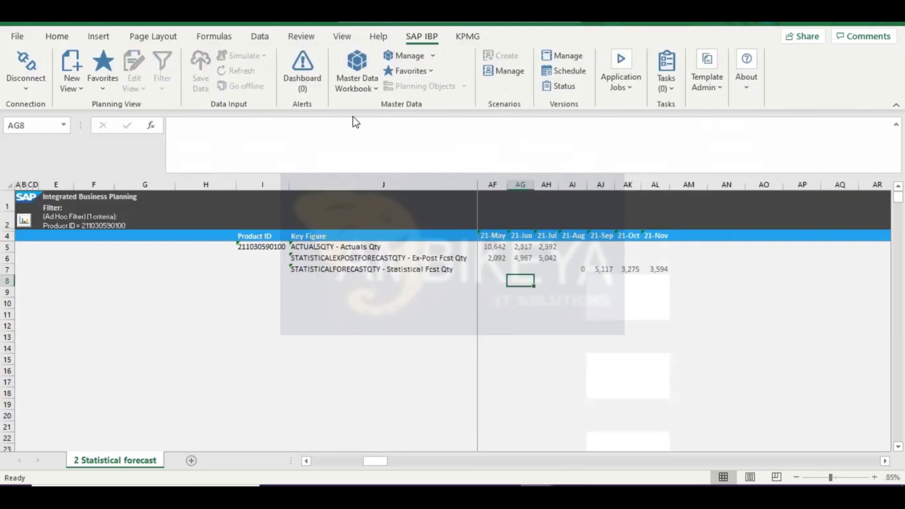
- Refresh the planning view and review the Statistical Fcst Qty values for September to November 2021
click(229, 71)
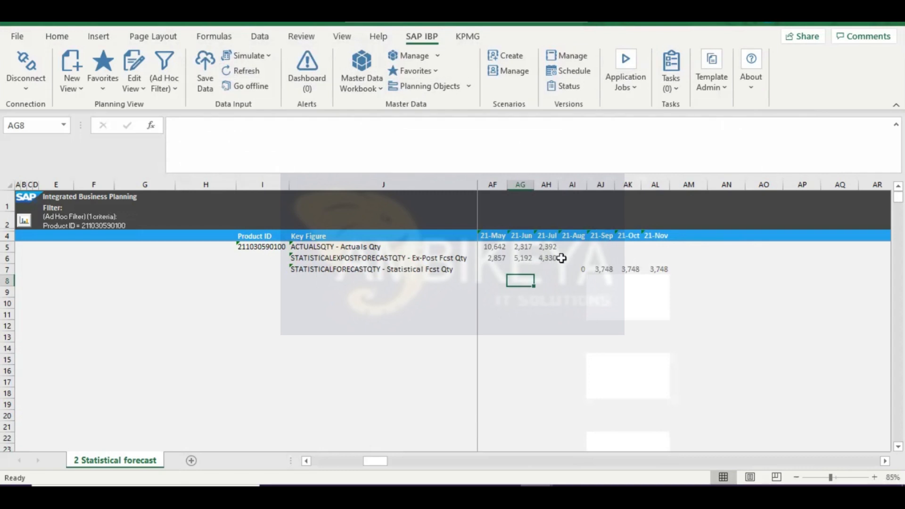
click(605, 269)
click(631, 269)
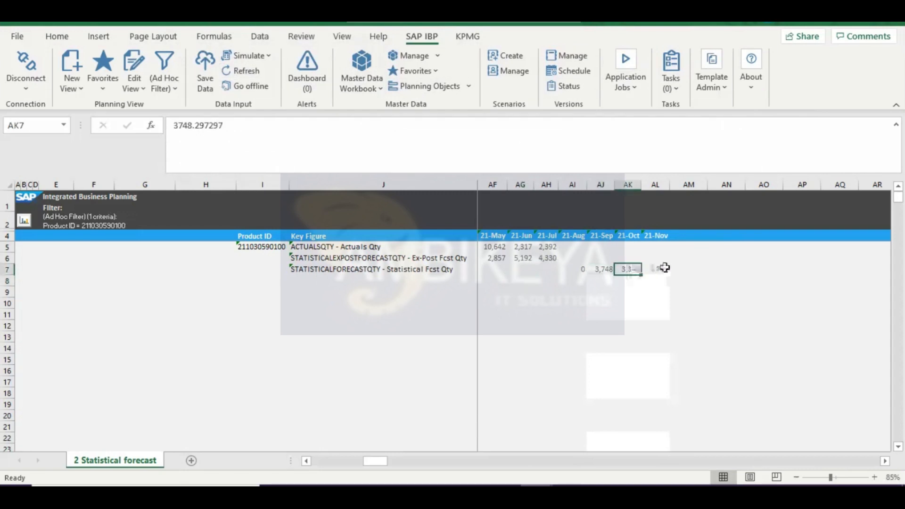
click(659, 269)
click(606, 270)
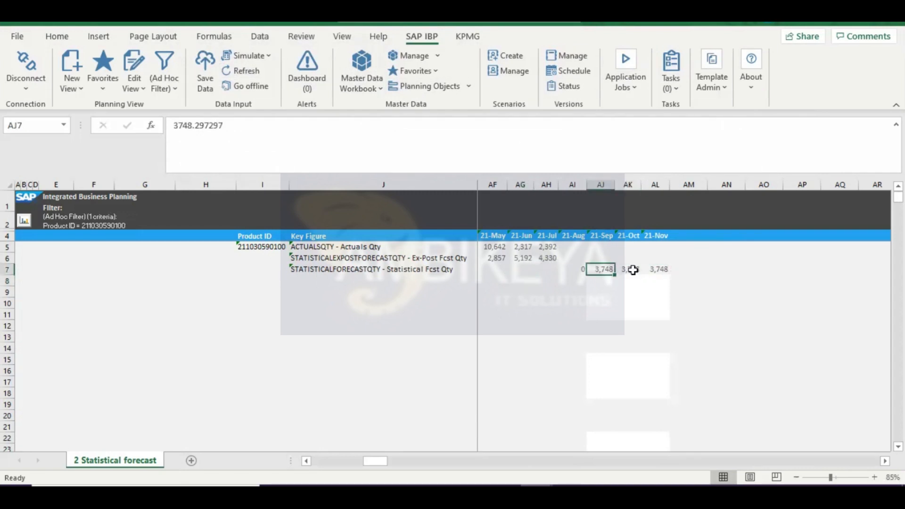
drag(632, 269, 654, 269)
click(656, 269)
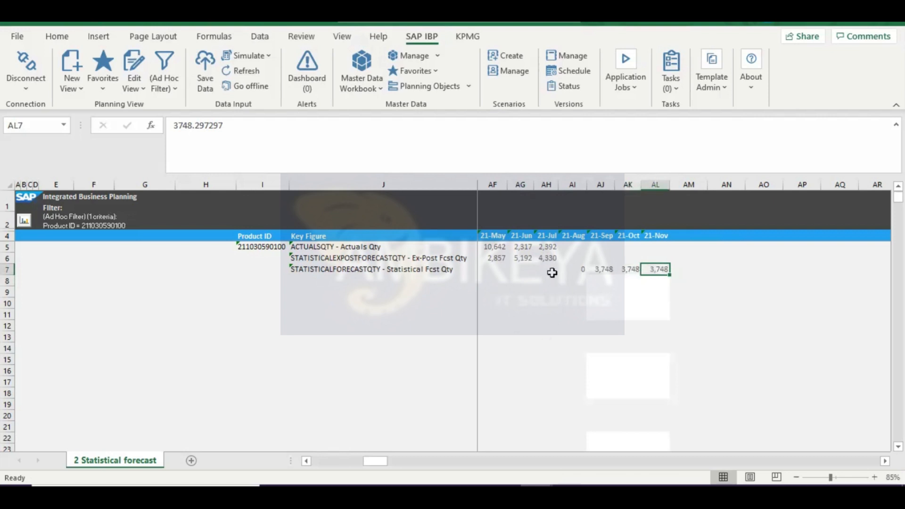
double_click(552, 280)
click(551, 281)
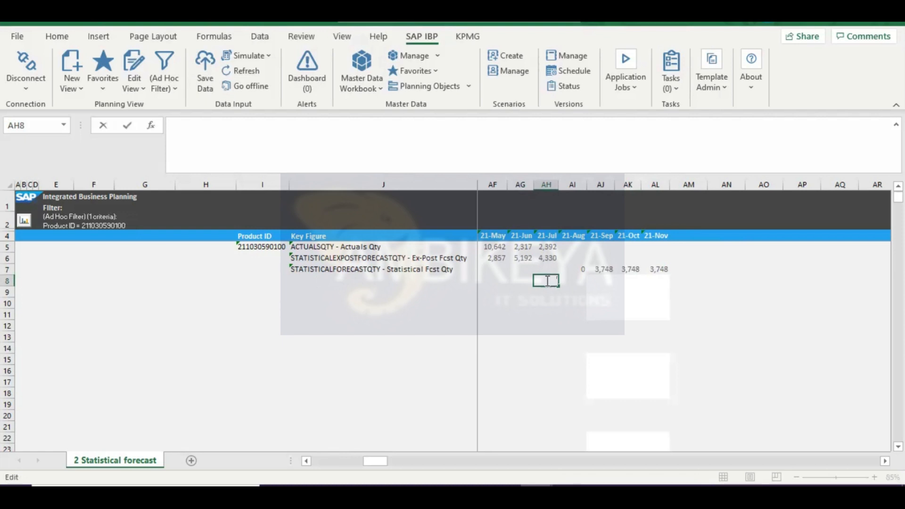
text(2392+)
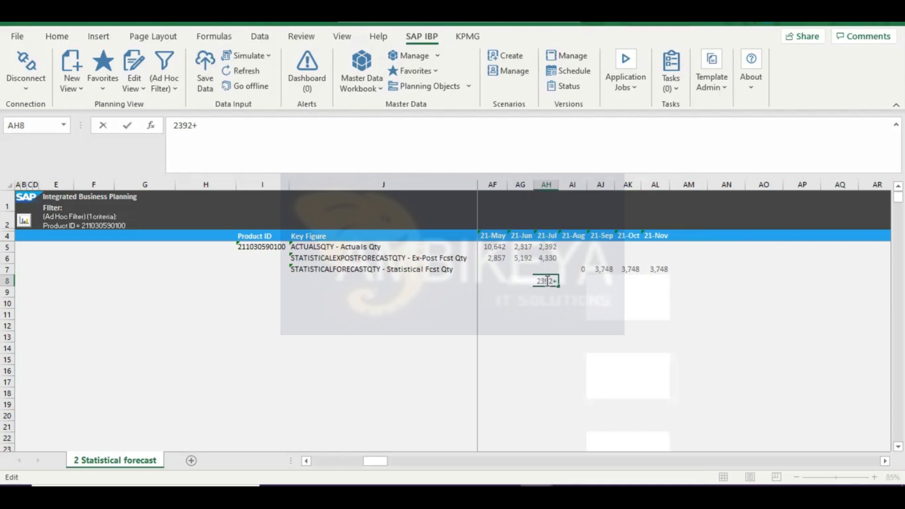
text(.3*)
click(551, 256)
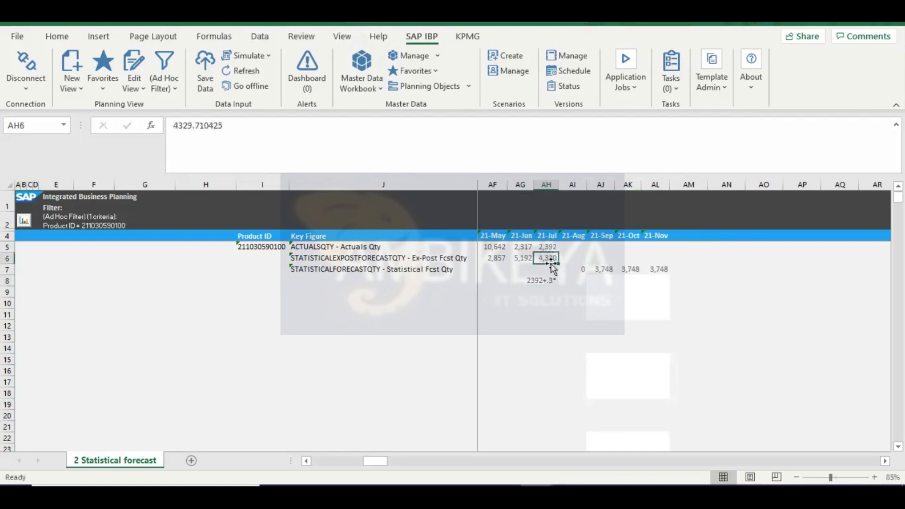
click(557, 280)
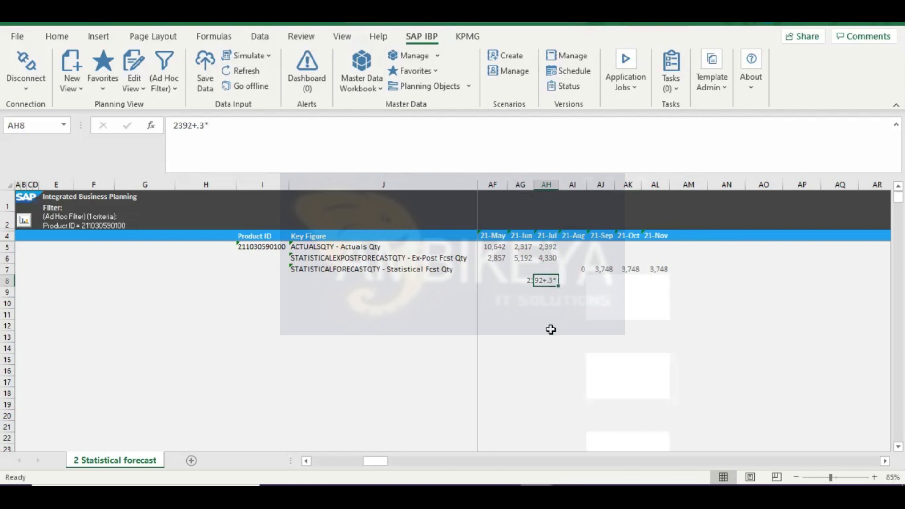
key(BackSpace)
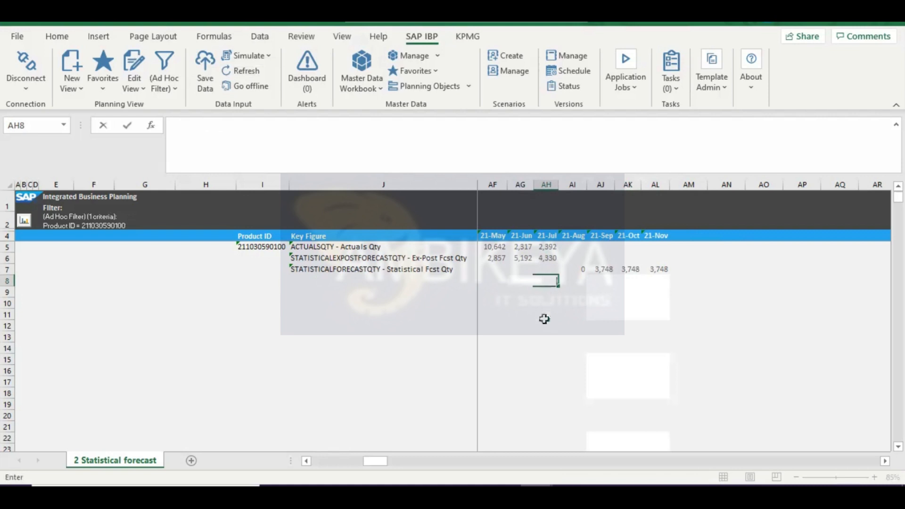
- Enter the formula =AH5+AH6*.3 in cell AH8 to combine July 2021 actuals with the ex-post forecast
text(=)
click(545, 246)
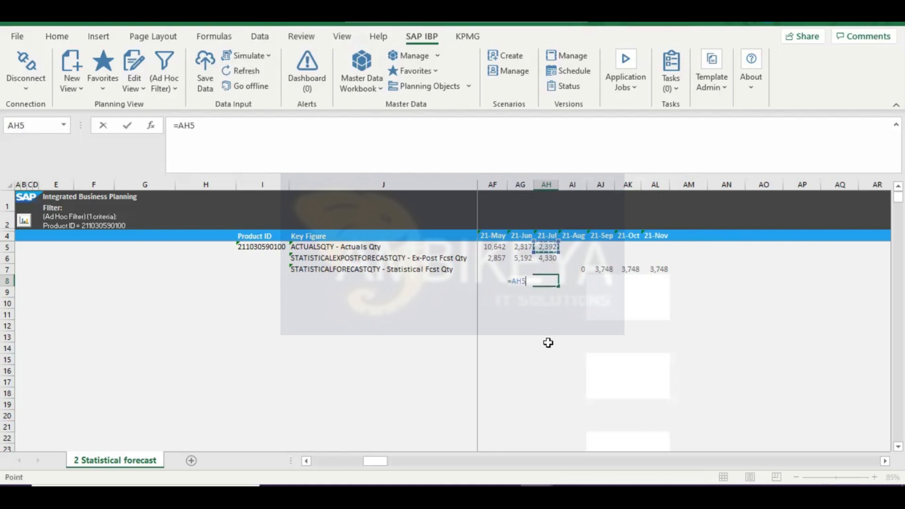
text(+)
click(545, 258)
text(*)
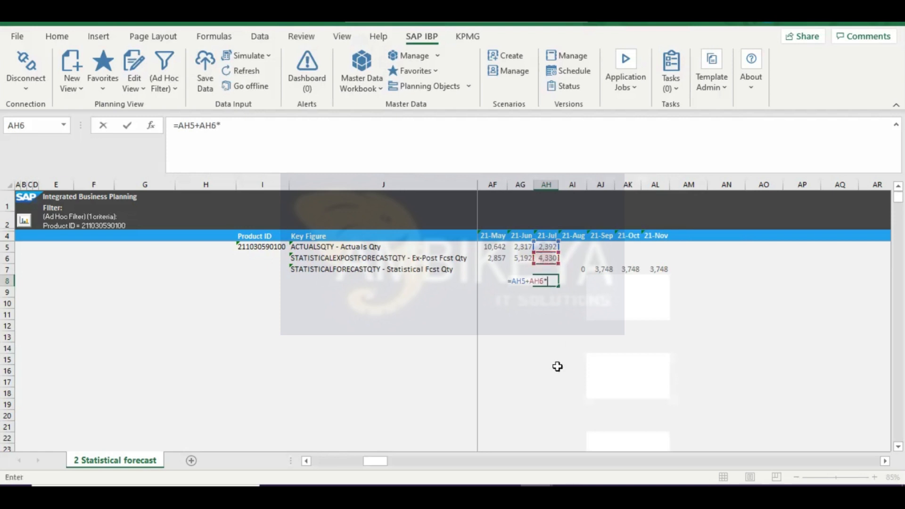
text(.3)
key(Return)
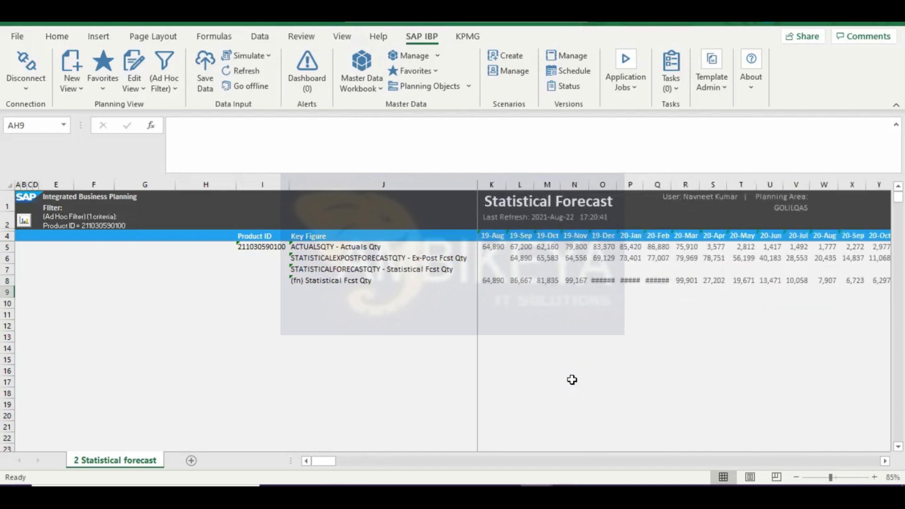
- Examine the calculated row 8 across all months and compare it with the September 2021 Statistical Fcst Qty
click(390, 280)
key(Right)
key(Right)
key(Right)
key(Right)
key(Right)
key(Right)
key(Right)
key(Right)
key(Right)
key(Right)
key(Right)
key(Right)
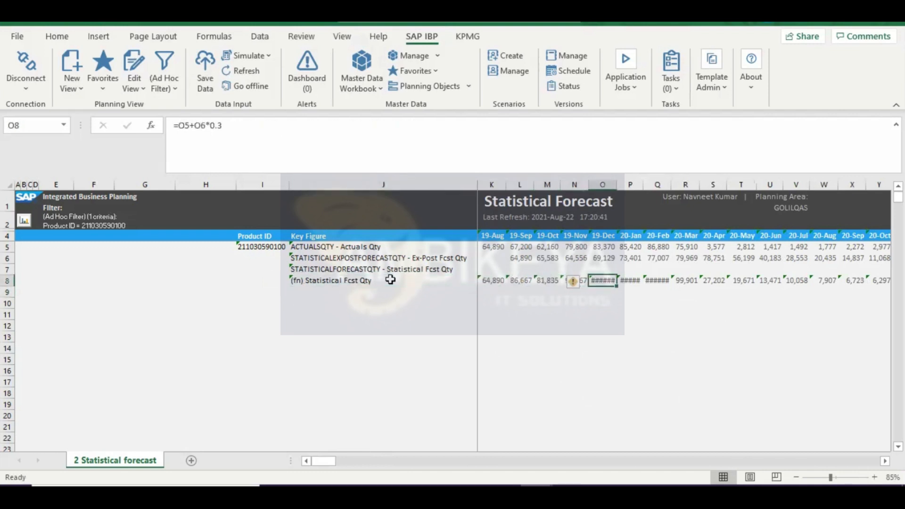
key(Right)
key(Right)
key(Right)
key(Right)
key(Right)
key(Right)
key(Right)
key(Right)
key(Right)
key(Right)
key(Right)
key(Right)
key(Right)
key(Right)
key(Right)
key(Right)
key(Right)
key(Right)
key(Right)
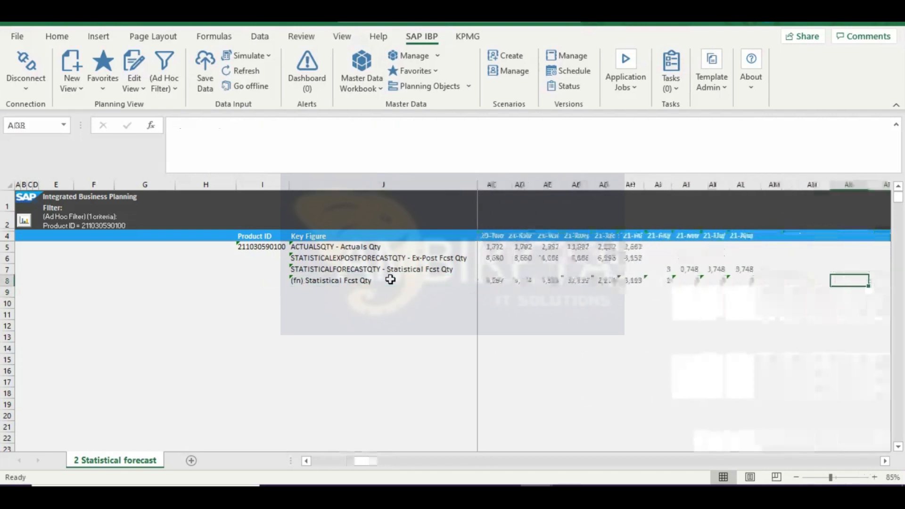
key(Right)
key(Right)
key(Right)
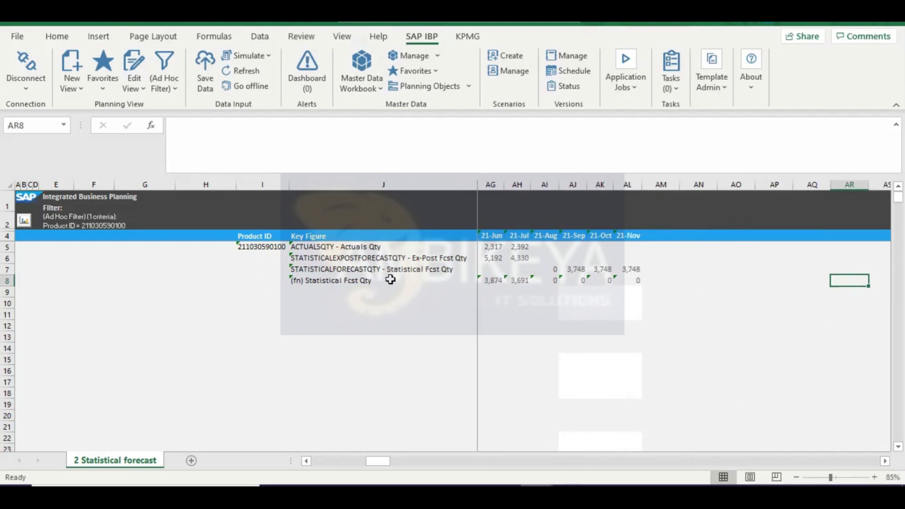
click(574, 269)
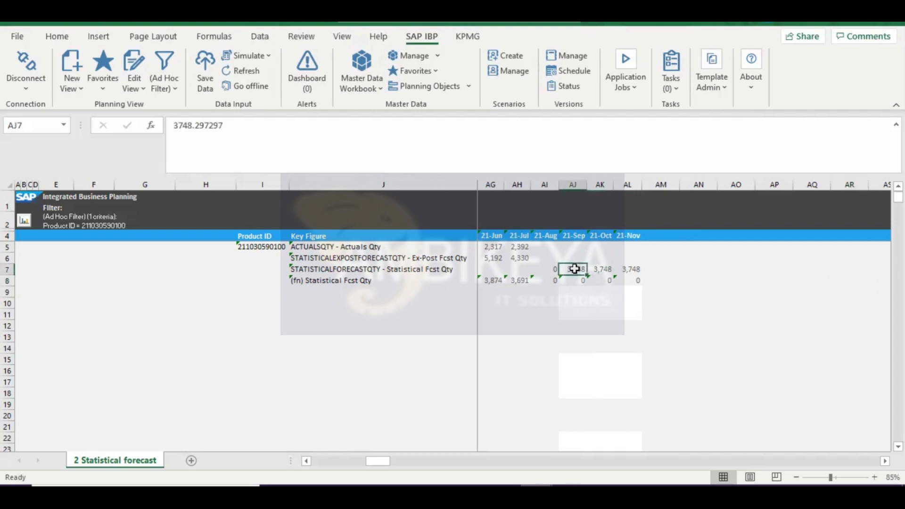
scroll(573, 269, left, 7)
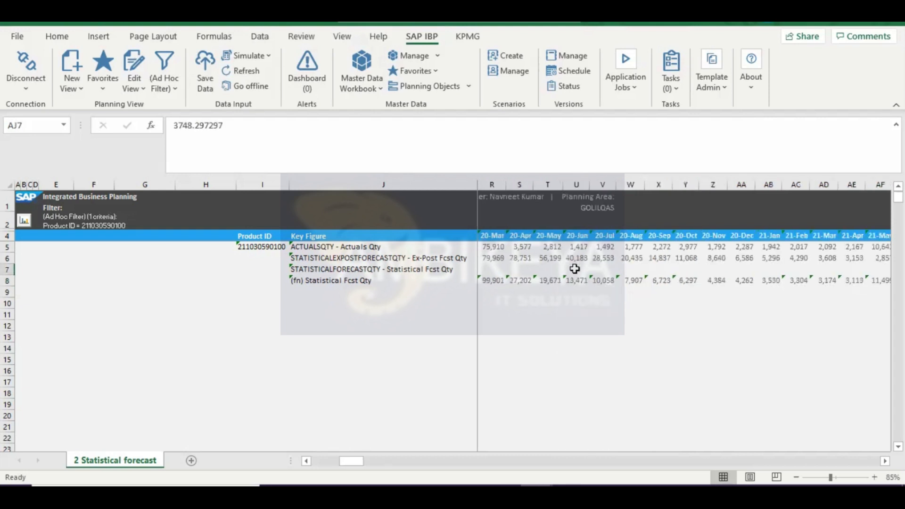
- Delete the calculated (fn) Statistical Fcst Qty row 8 from the planning view
click(7, 281)
right_click(6, 282)
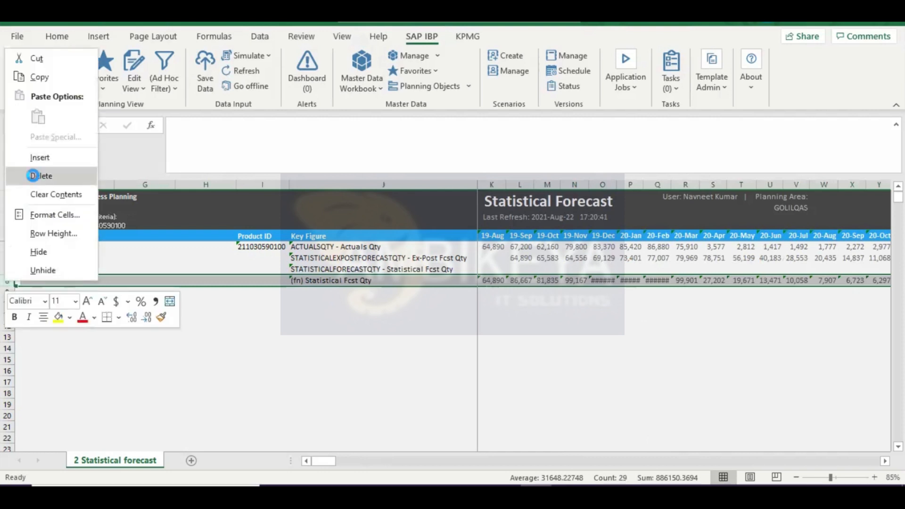
click(33, 176)
- Recalculate the July 2021 check value in cell AH8 with =AH5+AH6*.3 and inspect the resulting formula cell
click(596, 247)
key(Right)
key(Right)
key(Right)
key(Right)
key(Right)
key(Right)
key(Right)
key(Right)
key(Right)
key(Right)
key(Right)
key(Right)
key(Right)
key(Right)
key(Right)
key(Right)
key(Right)
key(Right)
key(Right)
key(Right)
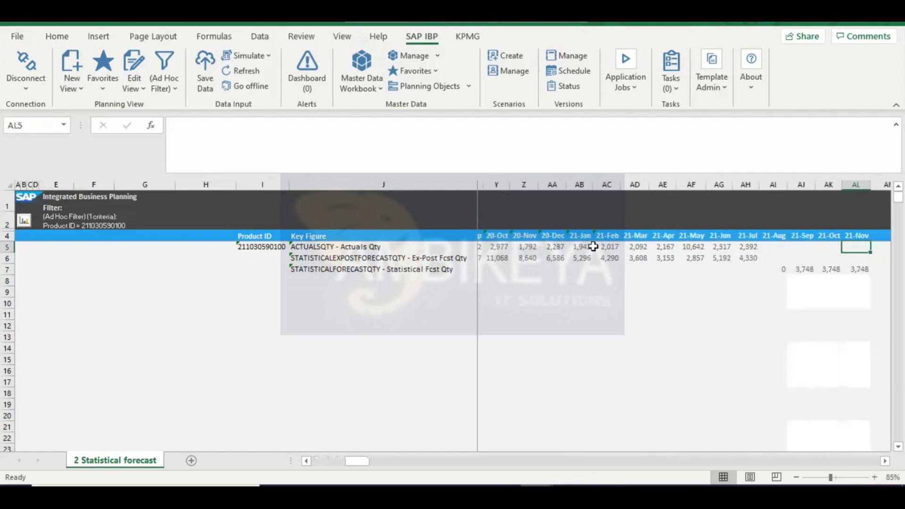
key(Right)
key(Right)
click(683, 284)
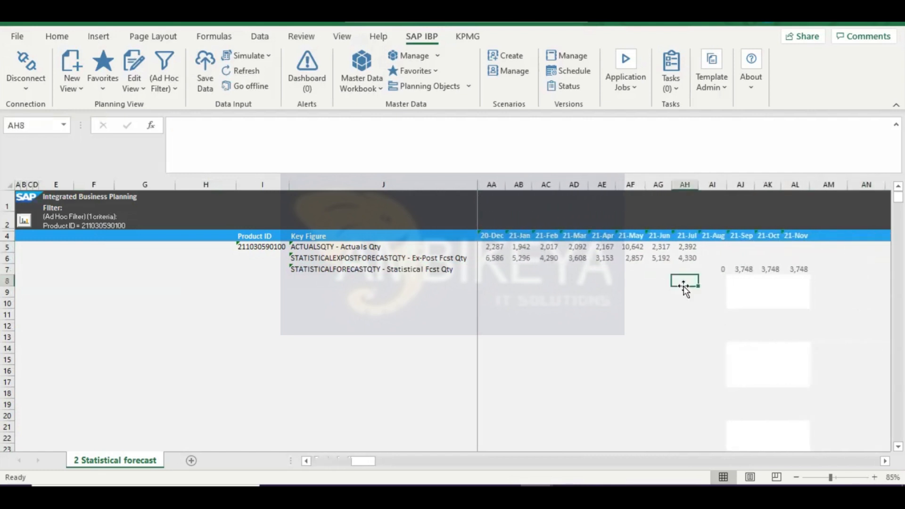
double_click(683, 282)
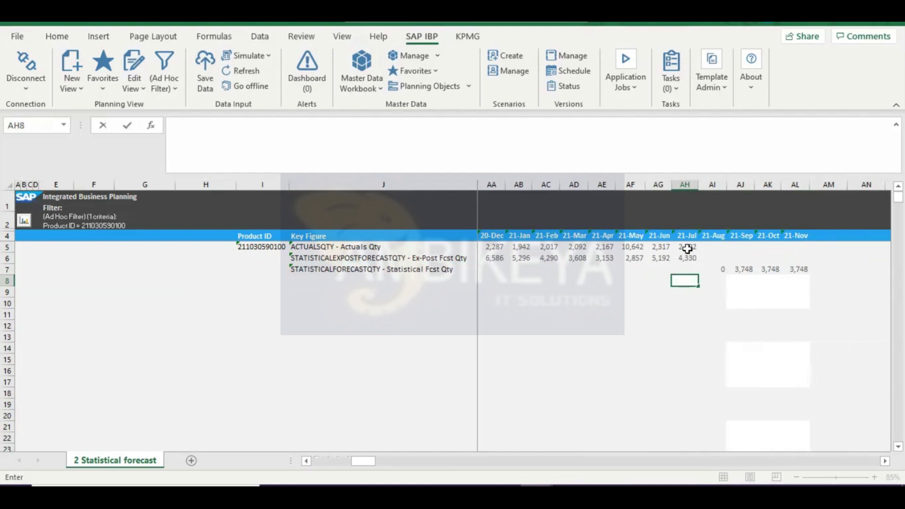
text(=)
click(681, 248)
text(+)
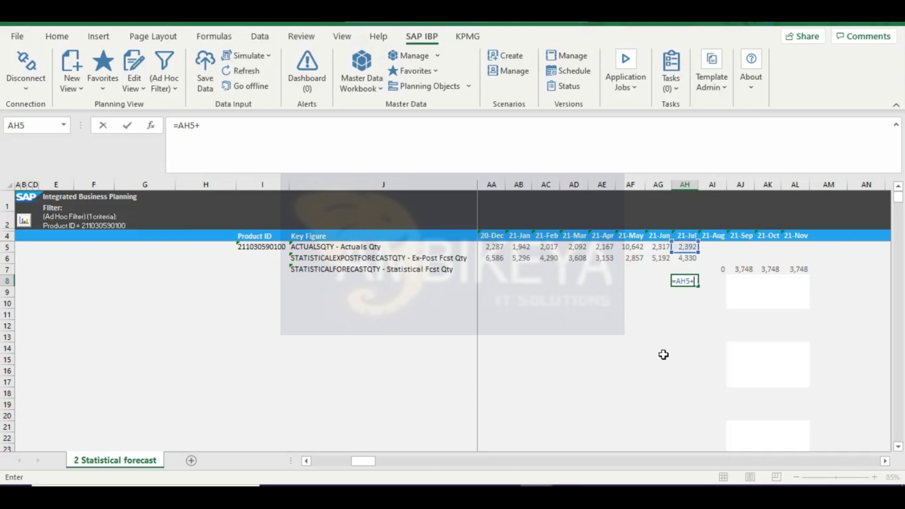
click(689, 260)
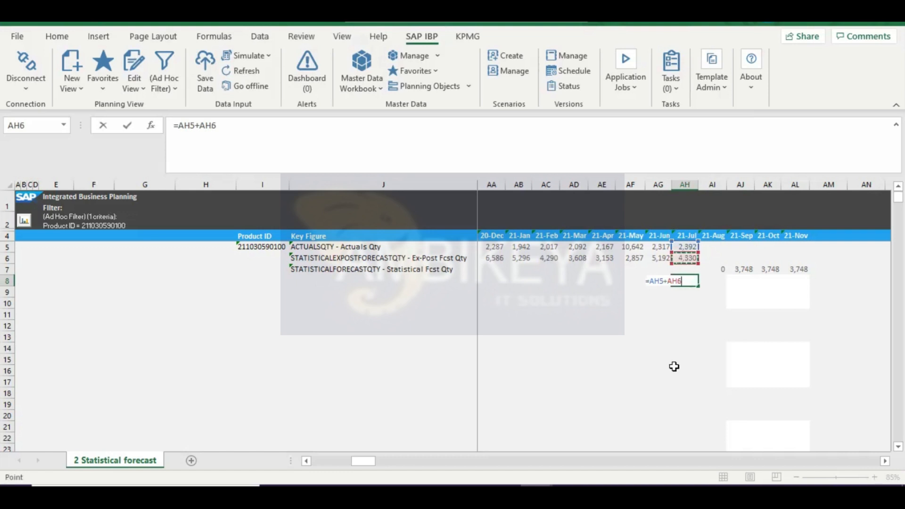
text(*.3)
click(671, 306)
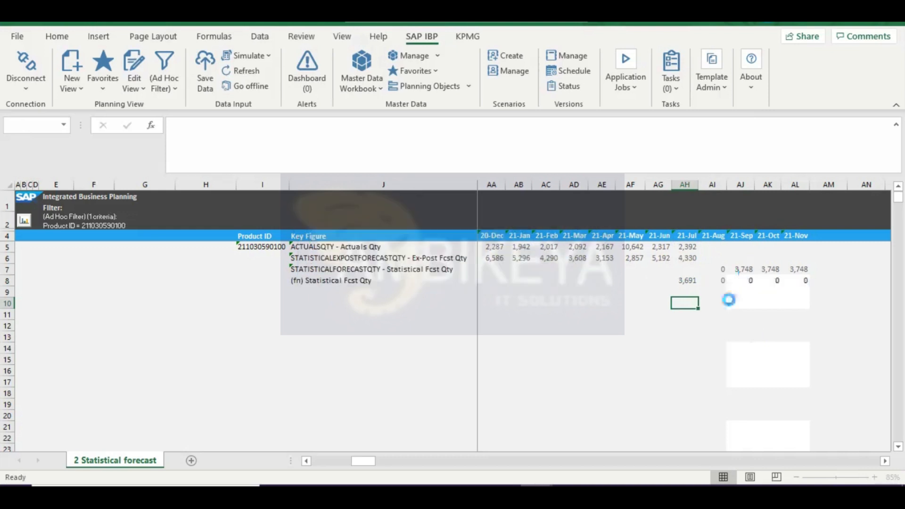
click(690, 281)
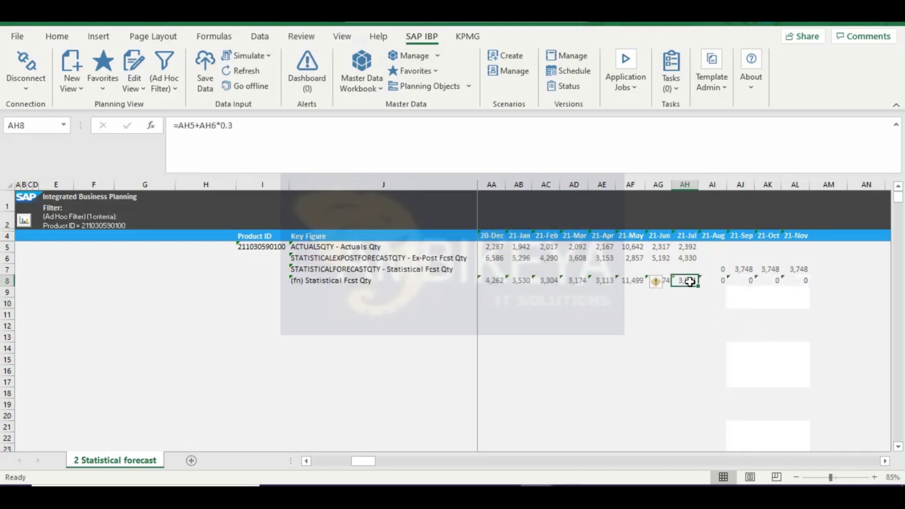
- Delete the recalculated (fn) Statistical Fcst Qty row 8 again
click(9, 281)
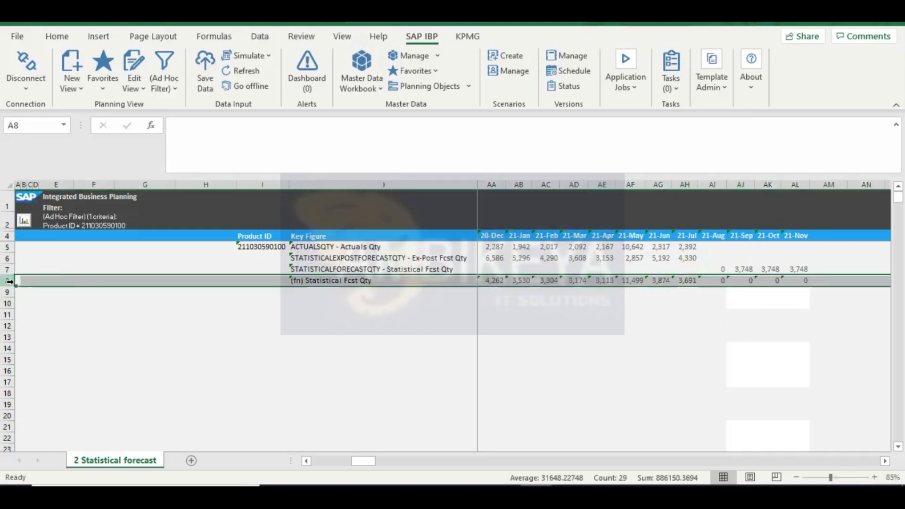
right_click(4, 286)
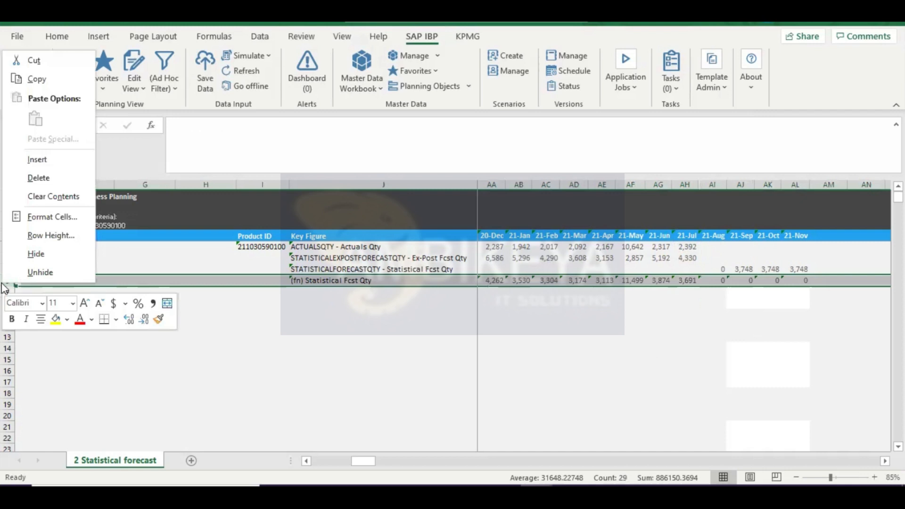
click(27, 182)
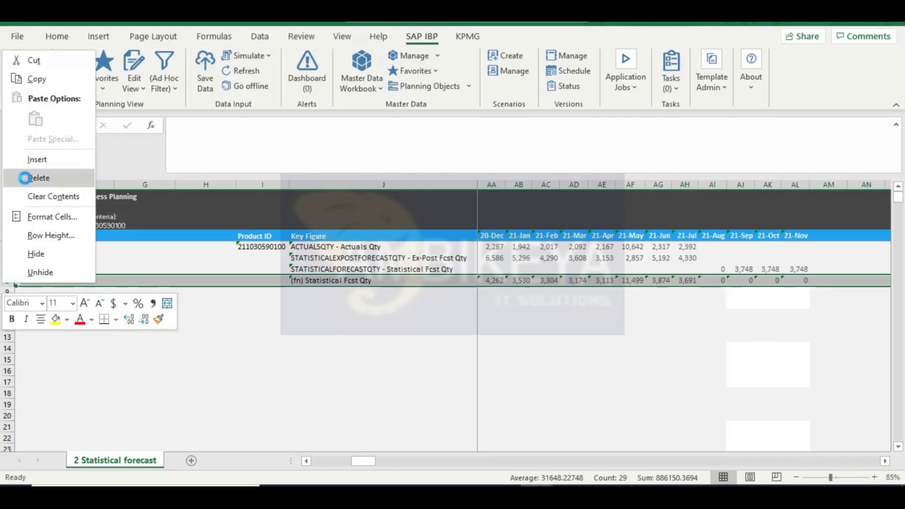
- Examine the Statistical Fcst Qty values for August and September 2021
click(708, 269)
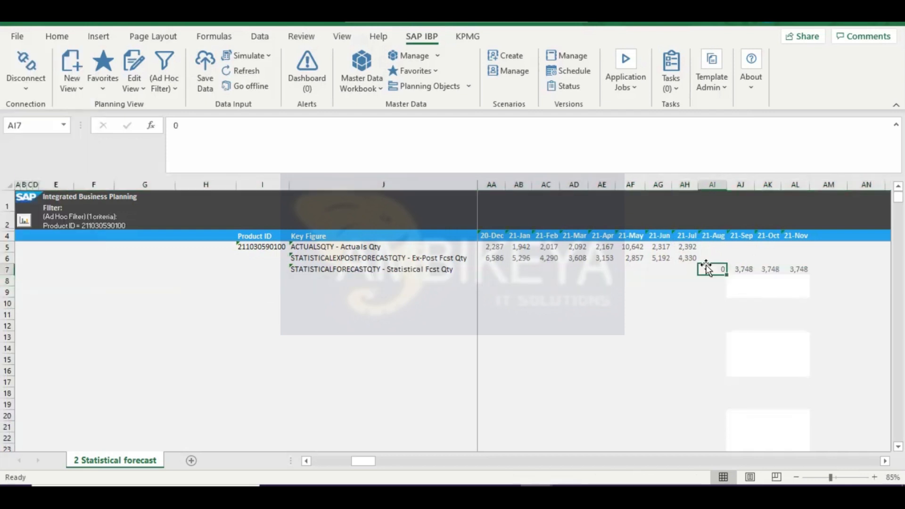
scroll(705, 264, right, 2)
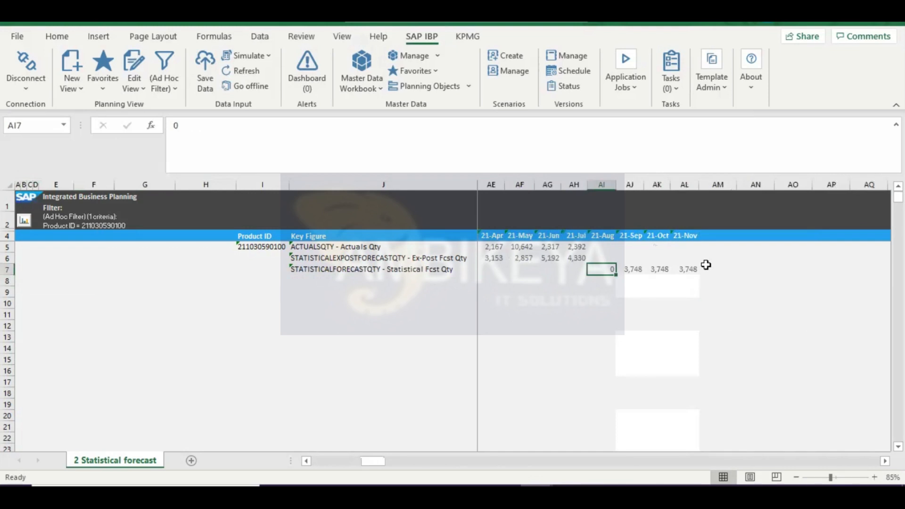
click(633, 267)
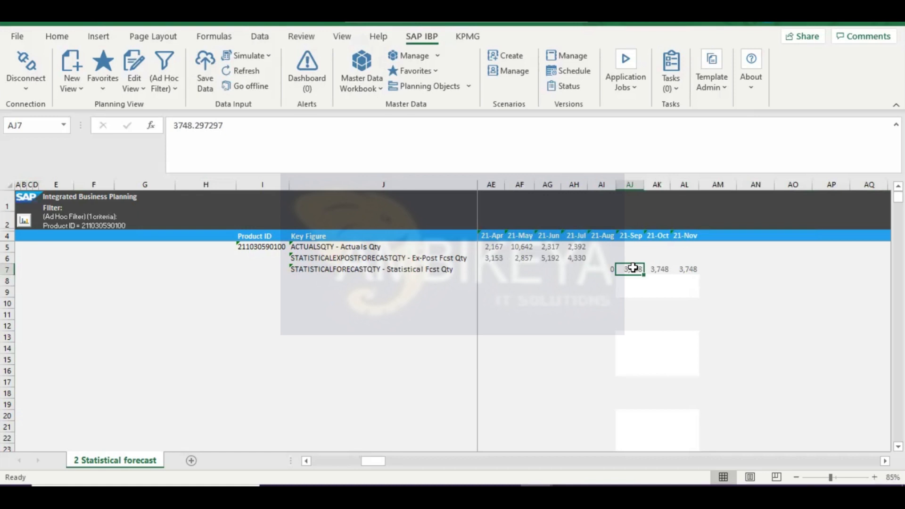
click(632, 268)
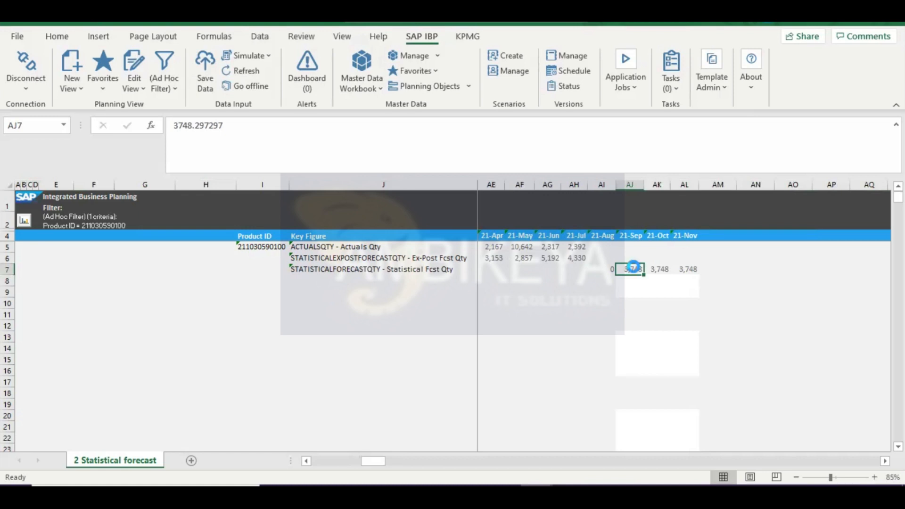
click(591, 267)
- Try the formula =AH5+AH6*.3 in the July 2021 Statistical Fcst Qty cell AH7, and clear the entry
click(578, 267)
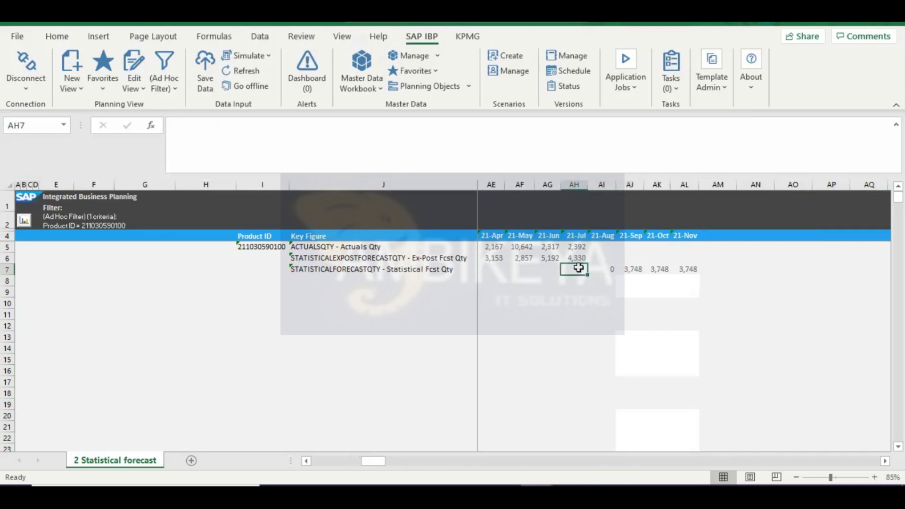
double_click(576, 269)
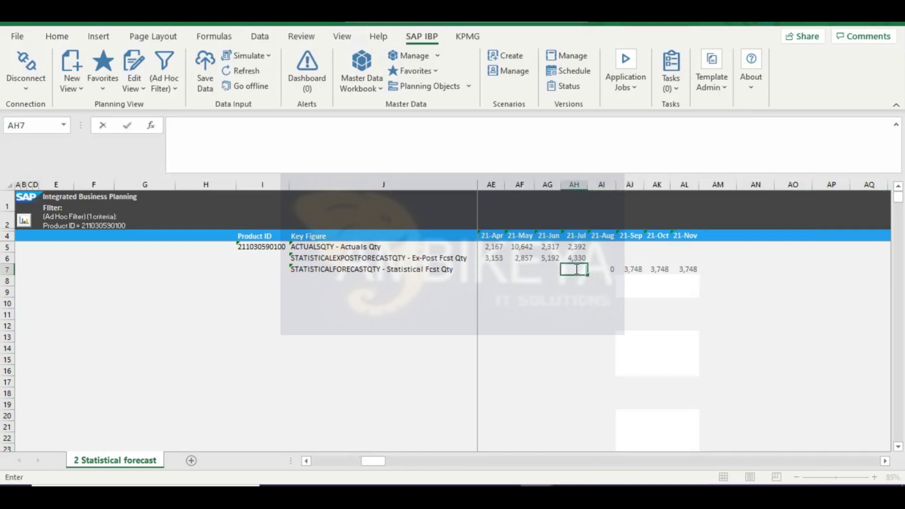
text(=)
click(575, 247)
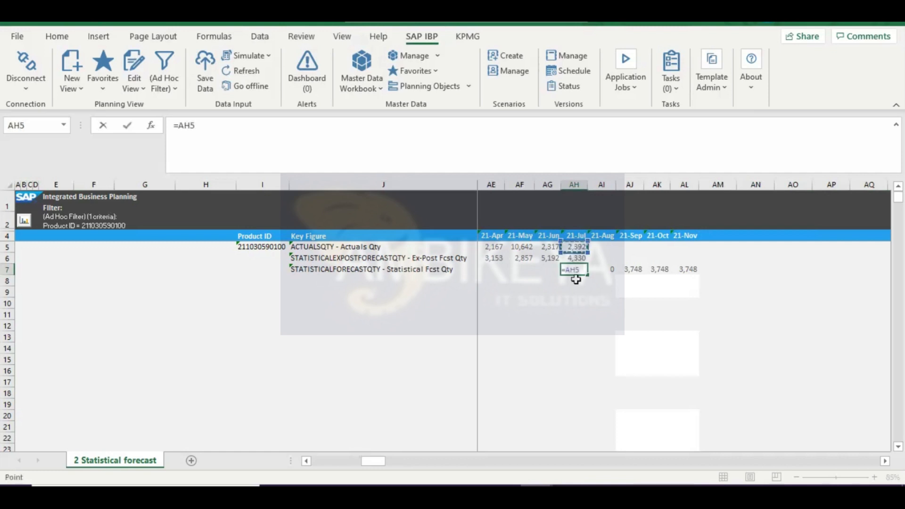
text(+)
click(575, 260)
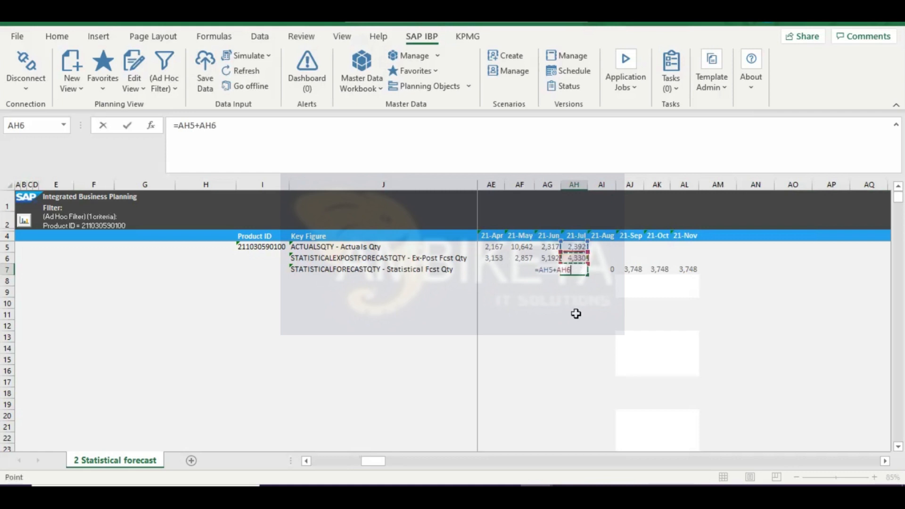
text(*.3)
key(ctrl+Return)
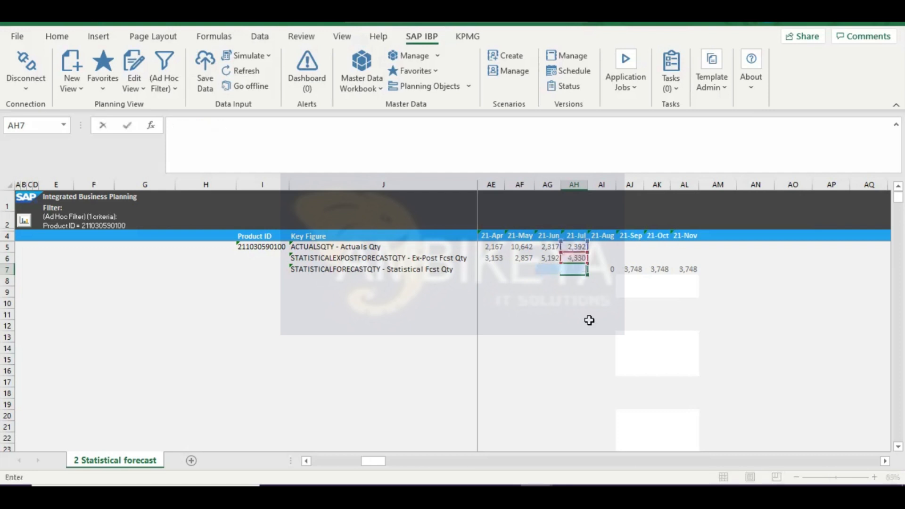
key(Delete)
click(565, 304)
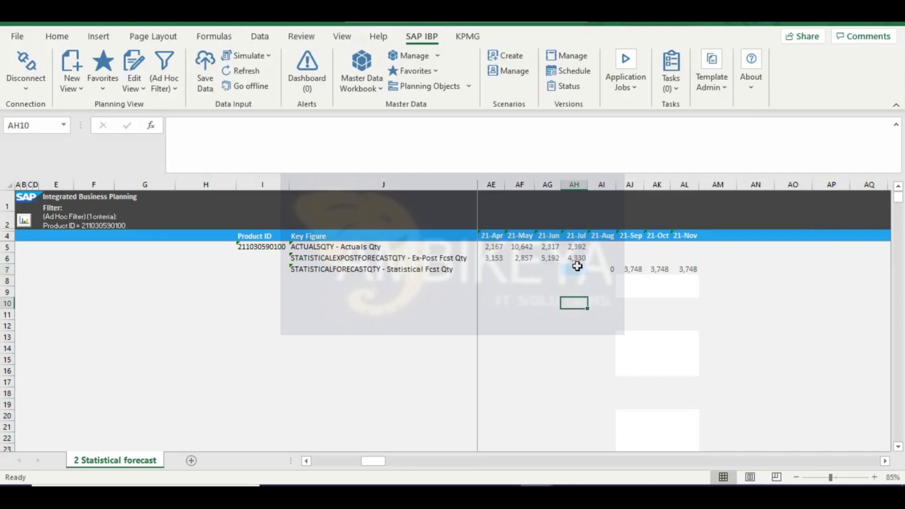
click(577, 263)
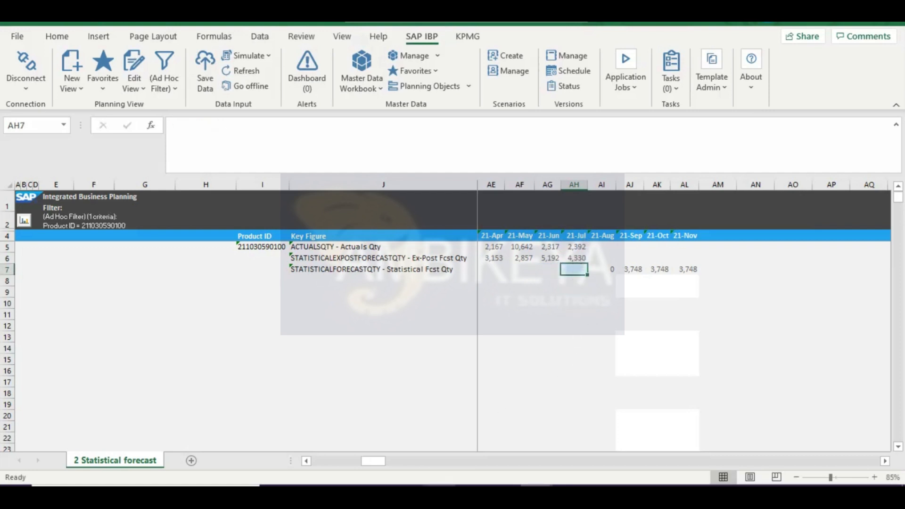
- Switch to the browser's Manage Forecast Model page to check the Single Exponential Smoothing settings of Bestfit_SOP_SimpleMovAverage
click(439, 422)
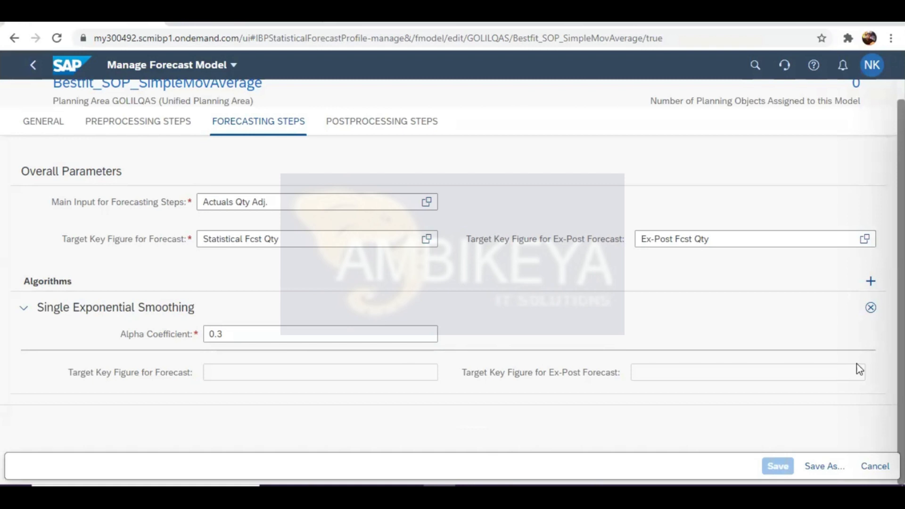
- Replace Single Exponential Smoothing with the Simple Moving Average algorithm in Bestfit_SOP_SimpleMovAverage, save the model and return to the forecast model list
click(871, 309)
click(527, 298)
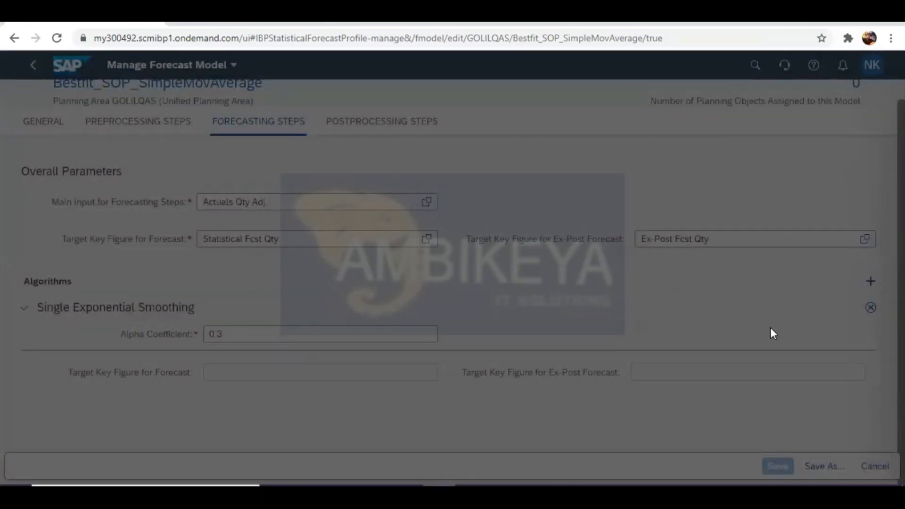
click(877, 301)
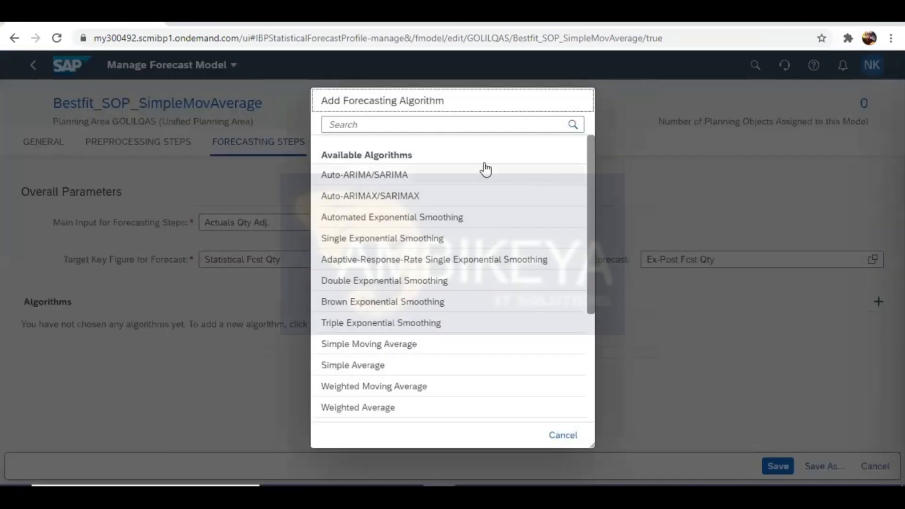
click(399, 125)
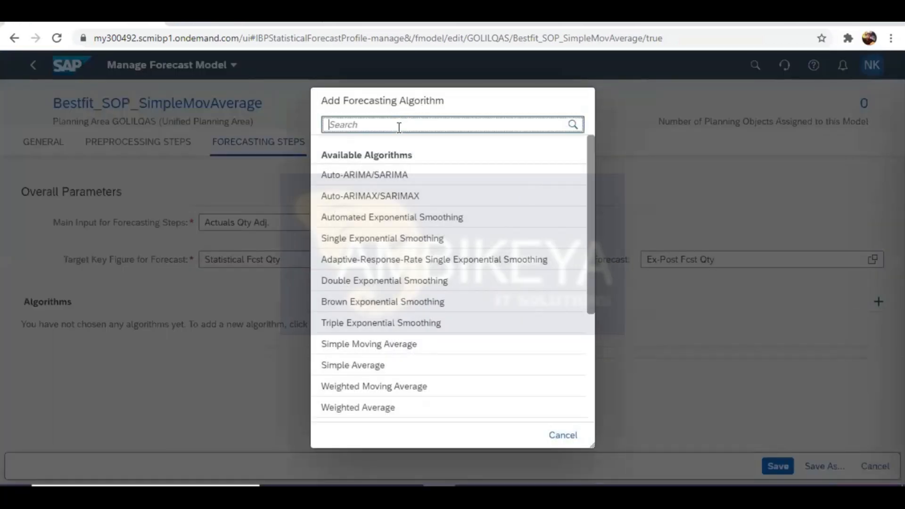
text(SIMPL)
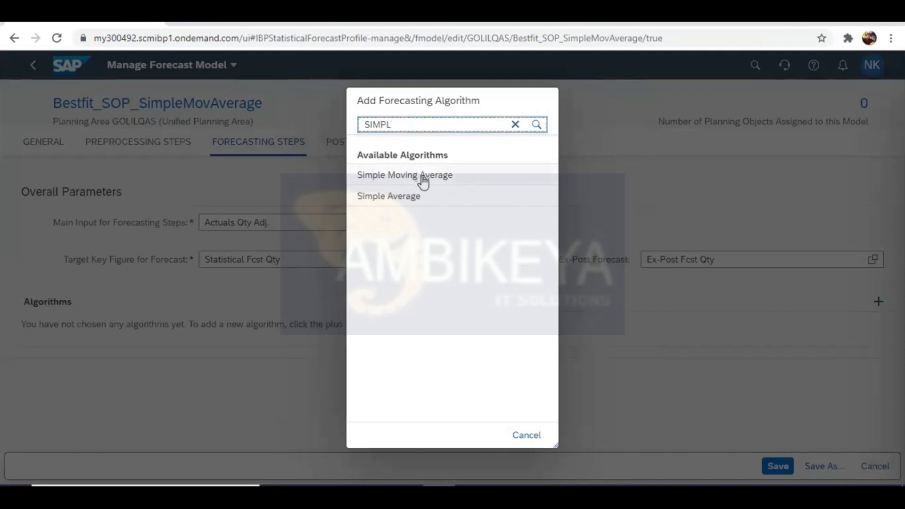
click(422, 178)
click(775, 466)
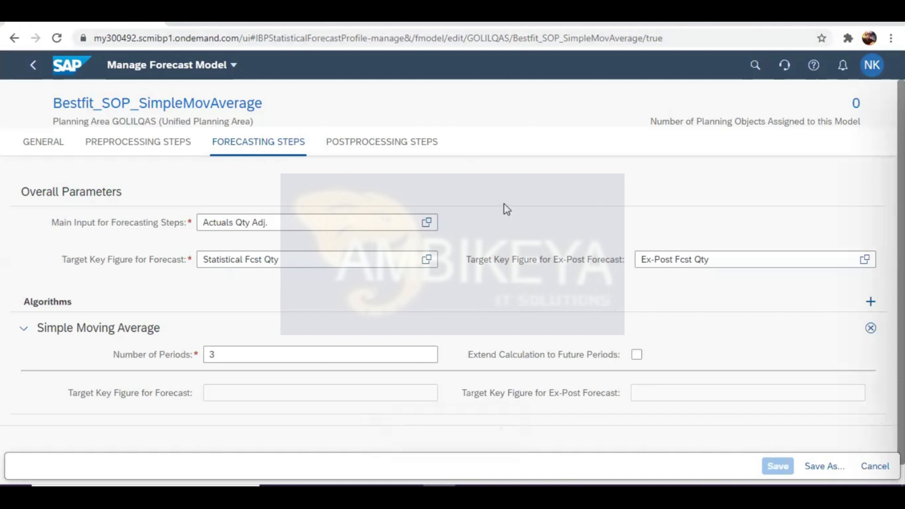
click(33, 68)
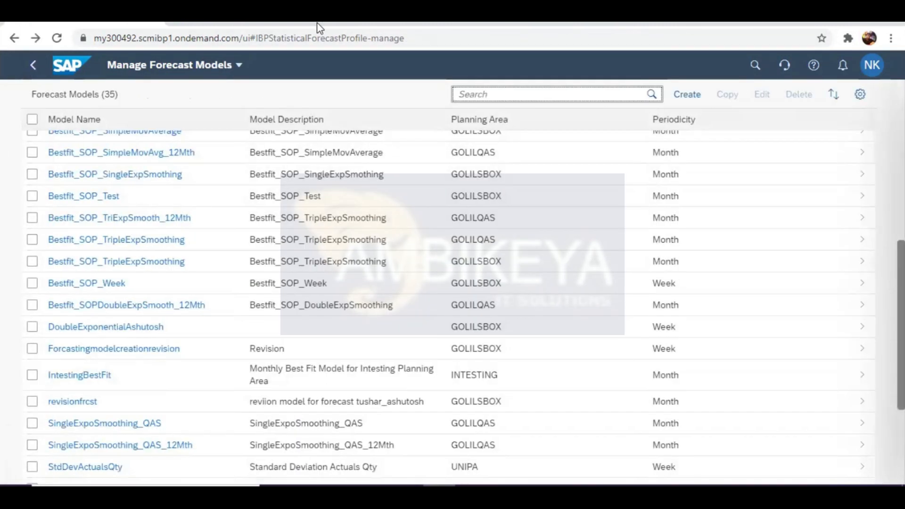
- Search Google for "help sap ibp" in a separate browser tab and open the SAP Integrated Business Planning for Supply Chain page, dismissing its survey banner
click(318, 24)
click(342, 38)
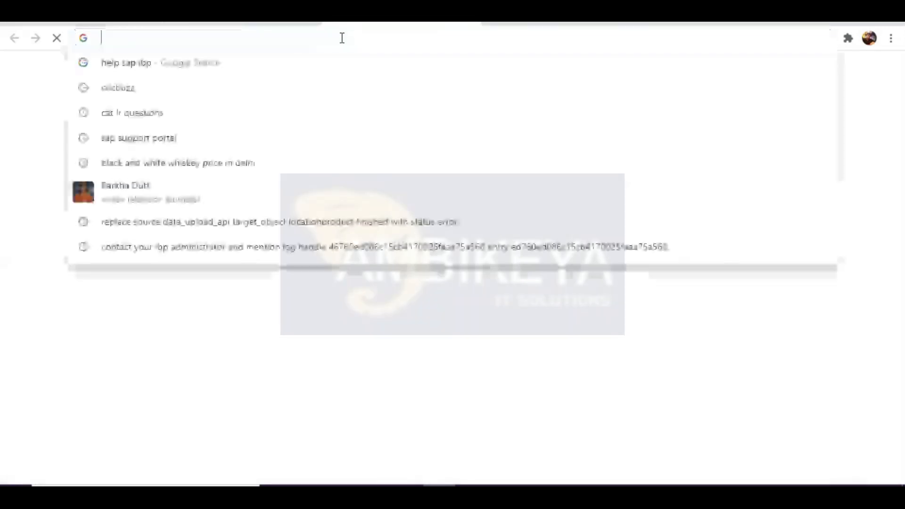
click(5, 118)
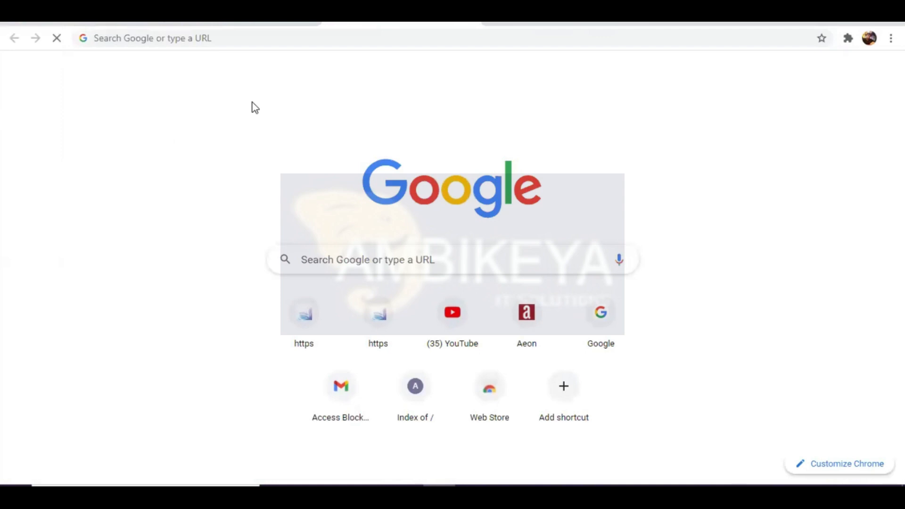
click(272, 42)
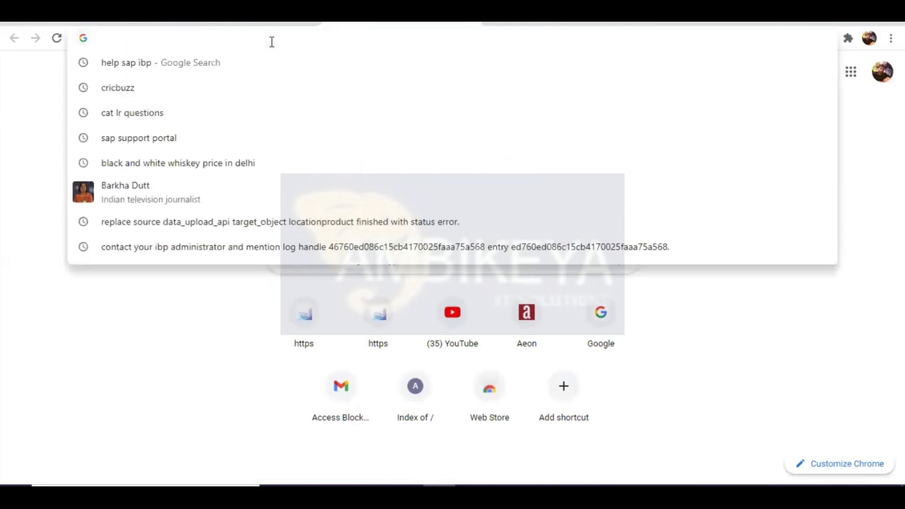
click(230, 69)
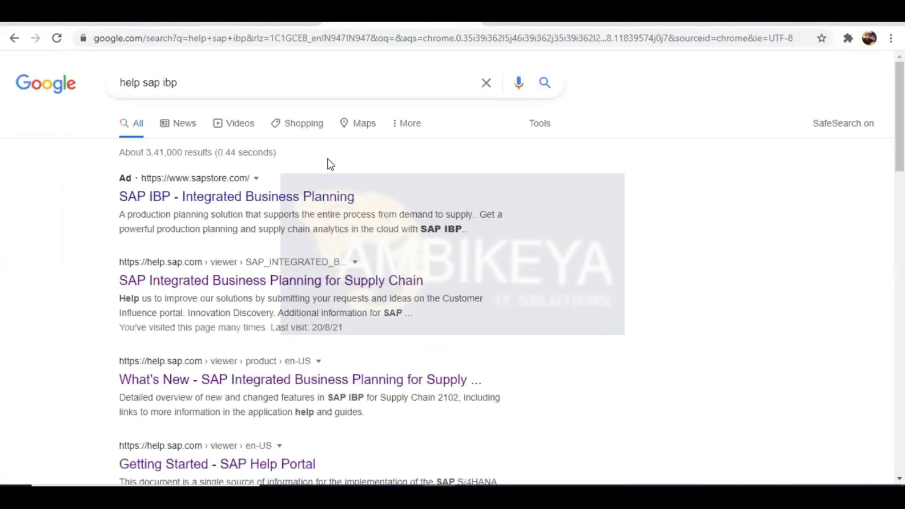
click(179, 282)
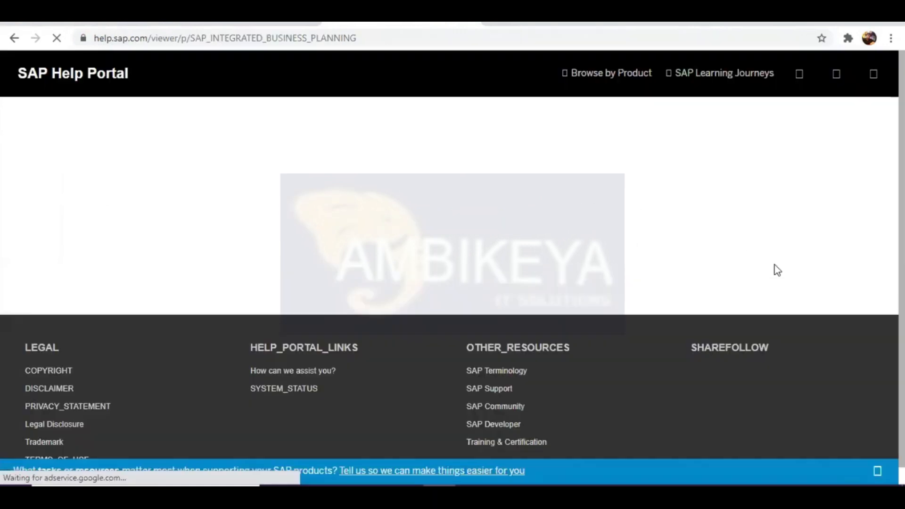
click(877, 471)
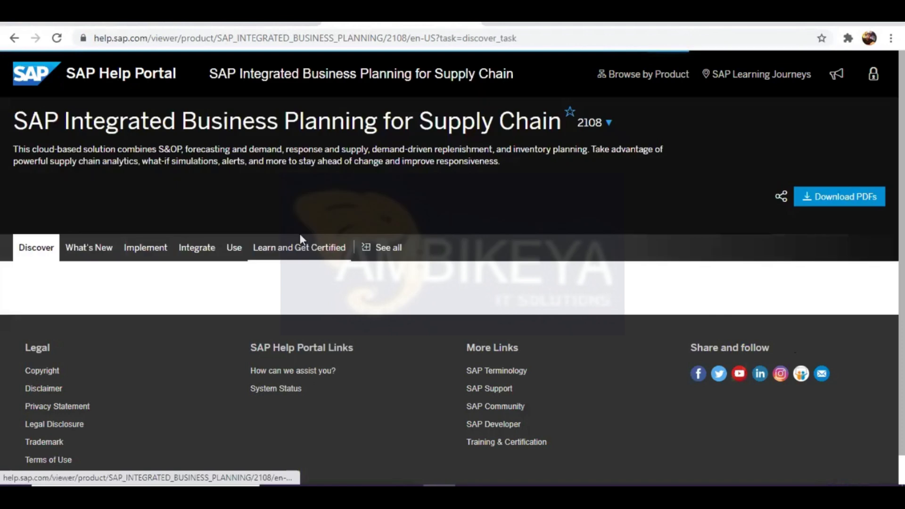
- Show all sections of the SAP IBP help page and look through them for the SAP Best Practices links
scroll(216, 264, down, 2)
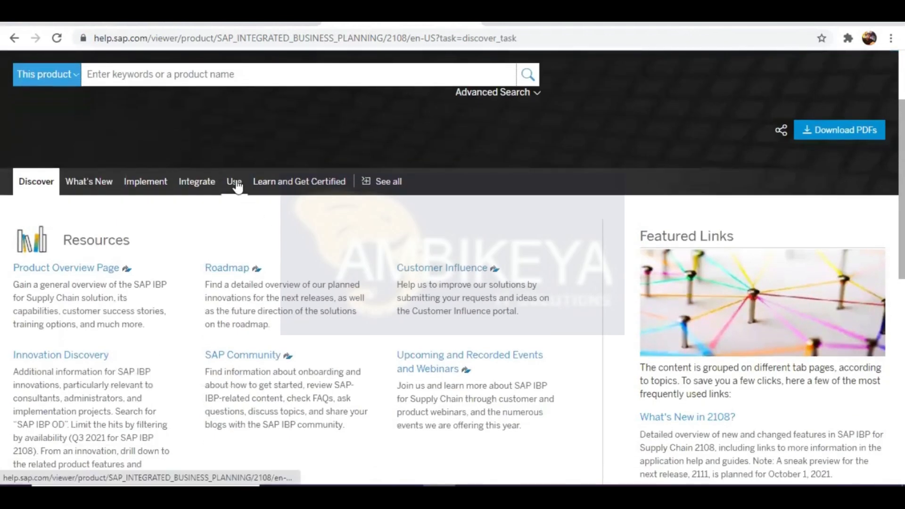
click(380, 182)
scroll(357, 236, down, 6)
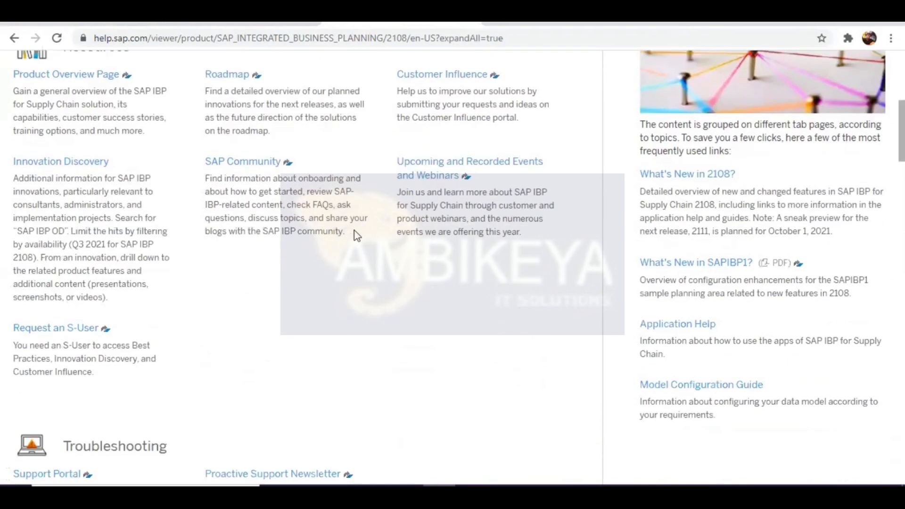
scroll(357, 236, down, 12)
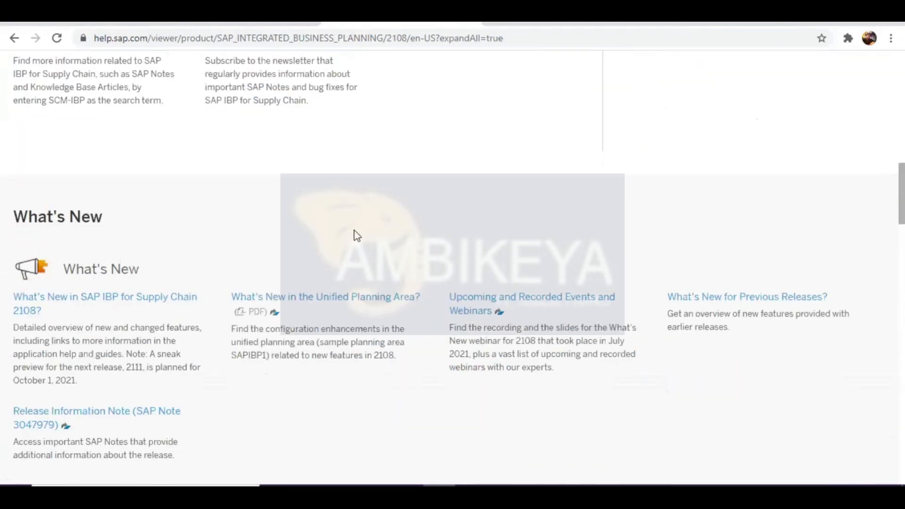
scroll(356, 236, down, 7)
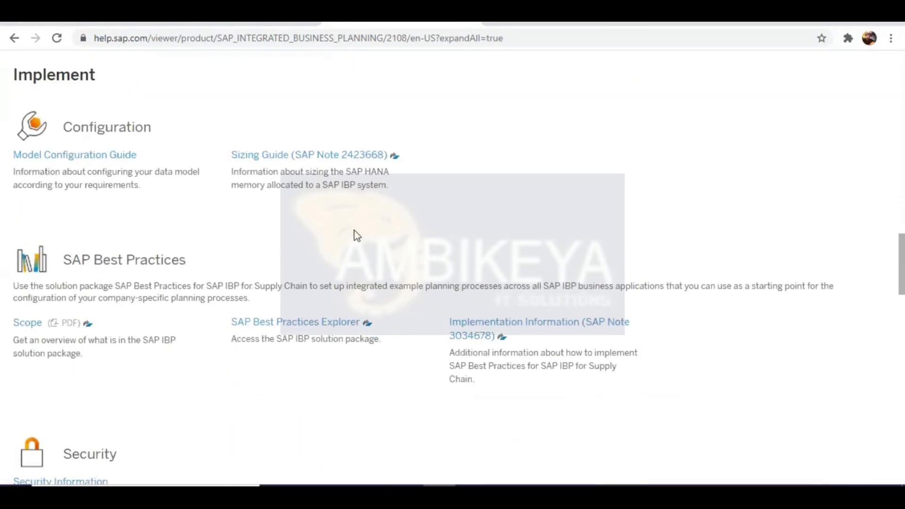
scroll(357, 236, down, 4)
scroll(357, 236, down, 10)
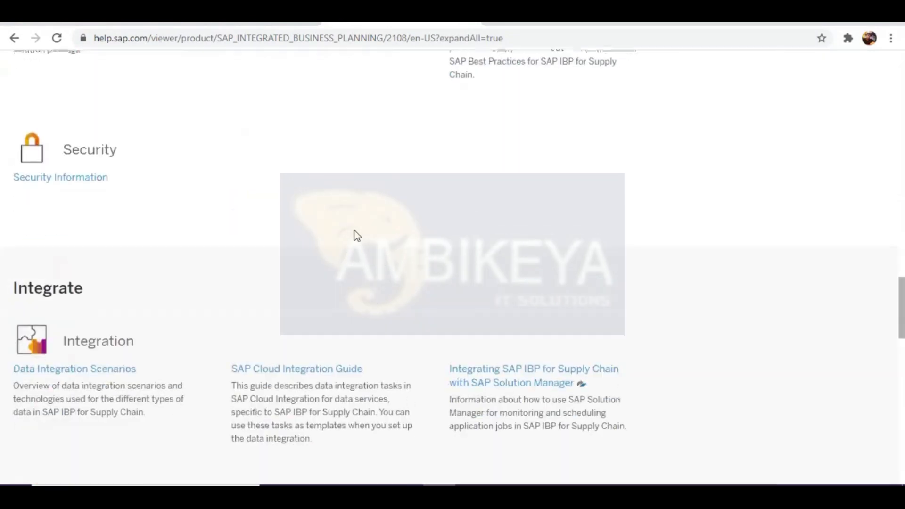
scroll(357, 235, down, 1)
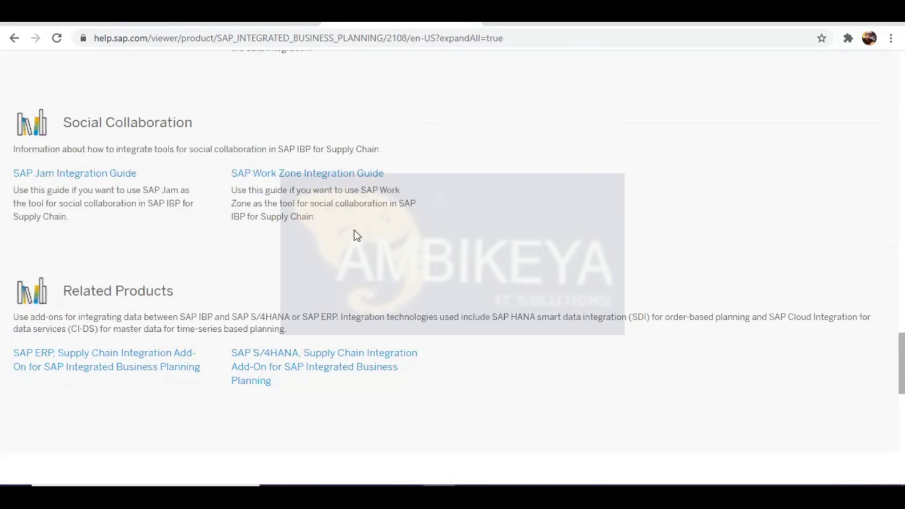
scroll(356, 235, up, 5)
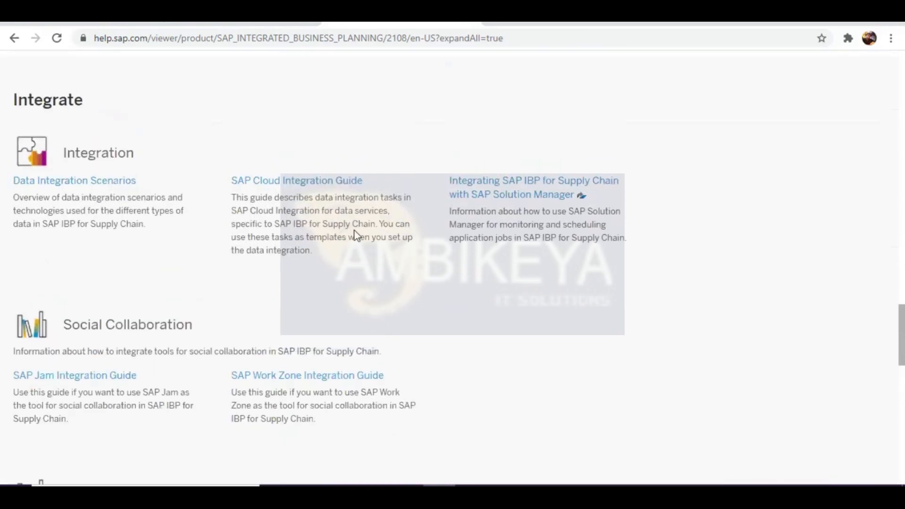
scroll(355, 231, up, 8)
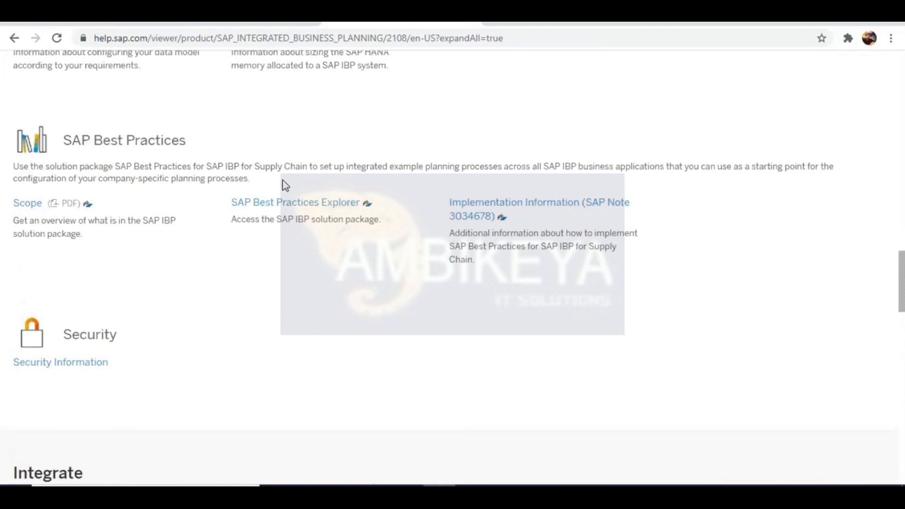
- Open the SAP Best Practices Explorer link and agree to the disclaimer about leaving the SAP Help Portal
click(278, 203)
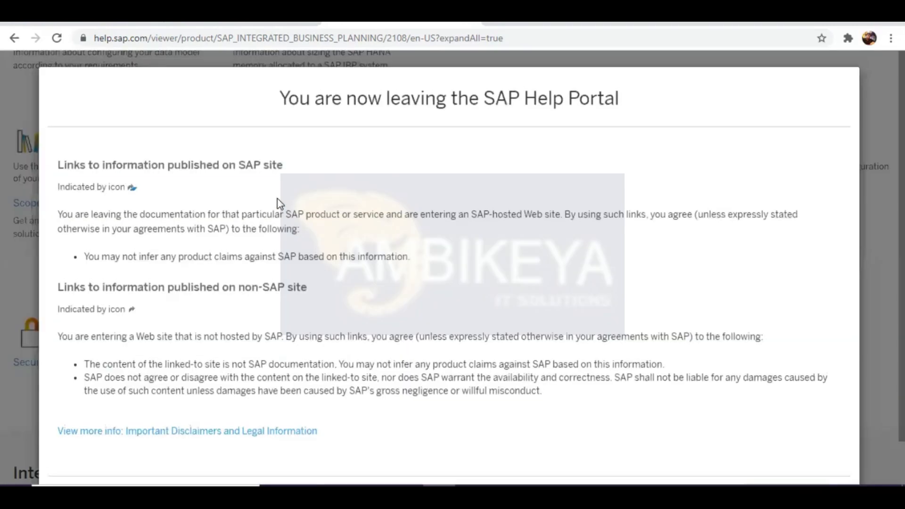
scroll(555, 242, down, 1)
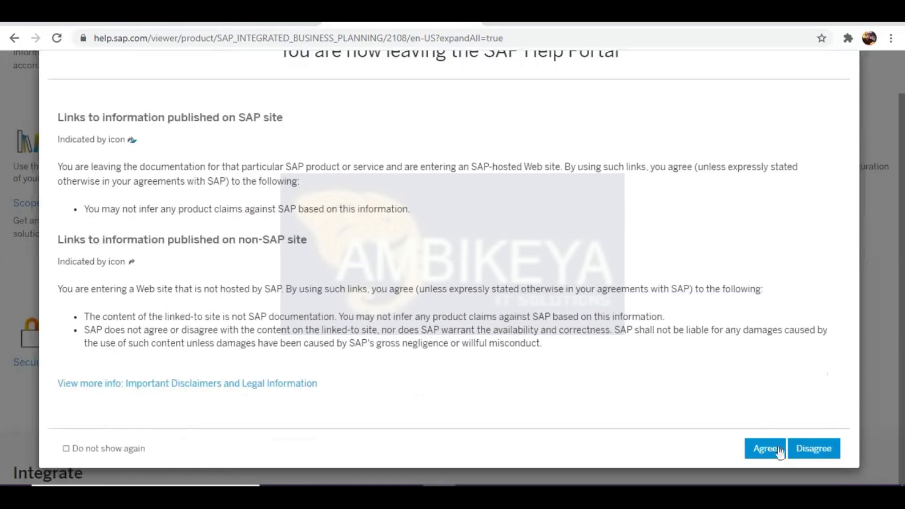
click(826, 454)
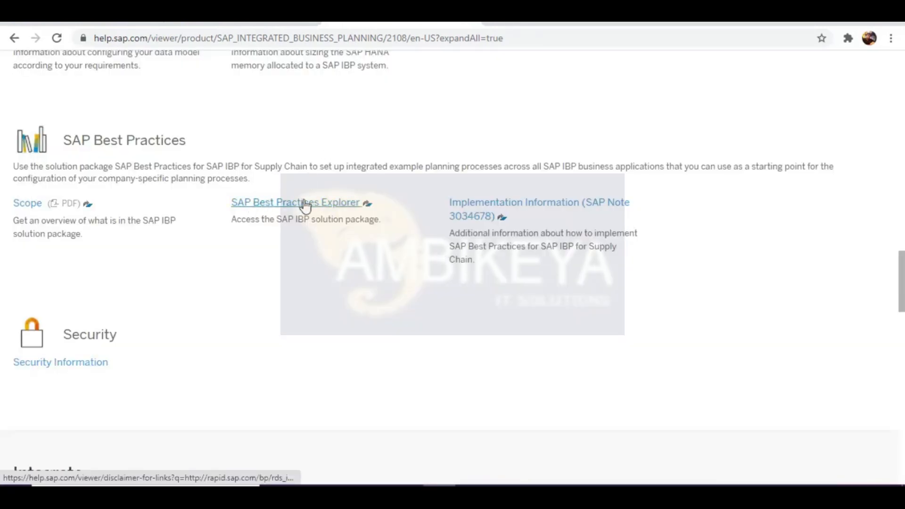
click(299, 203)
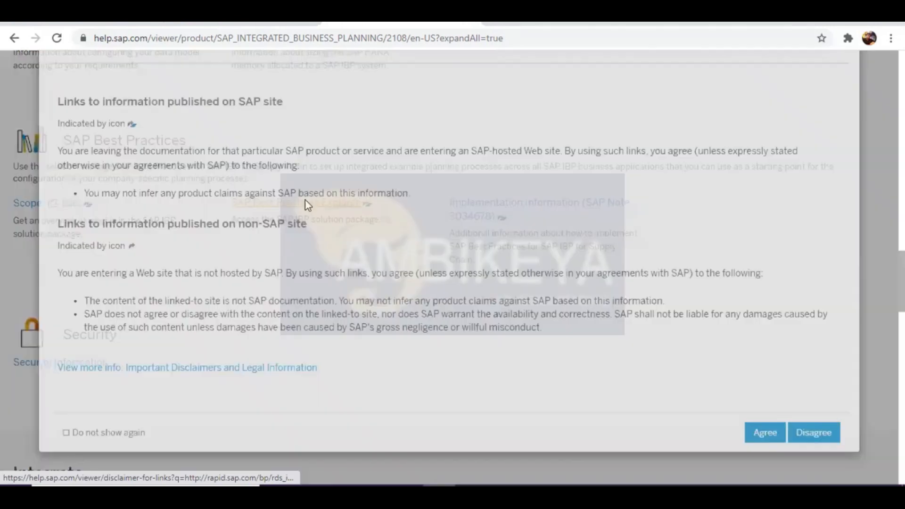
click(763, 448)
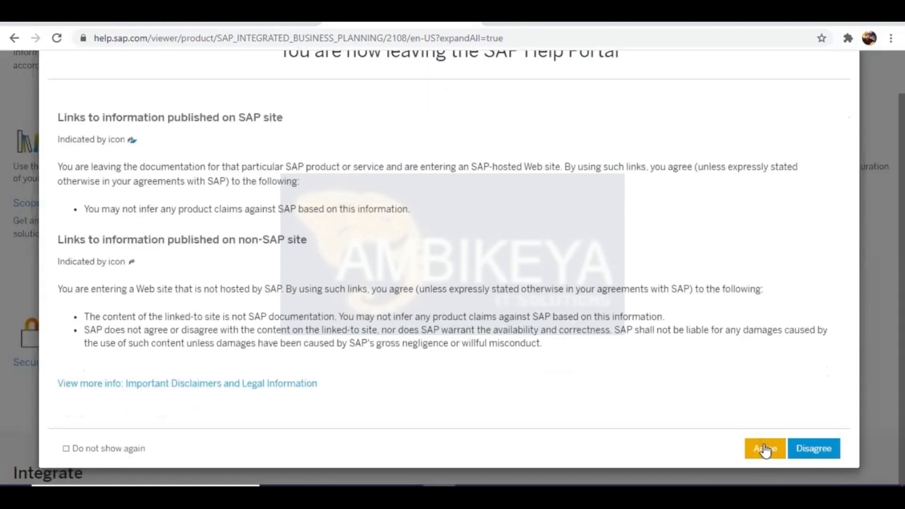
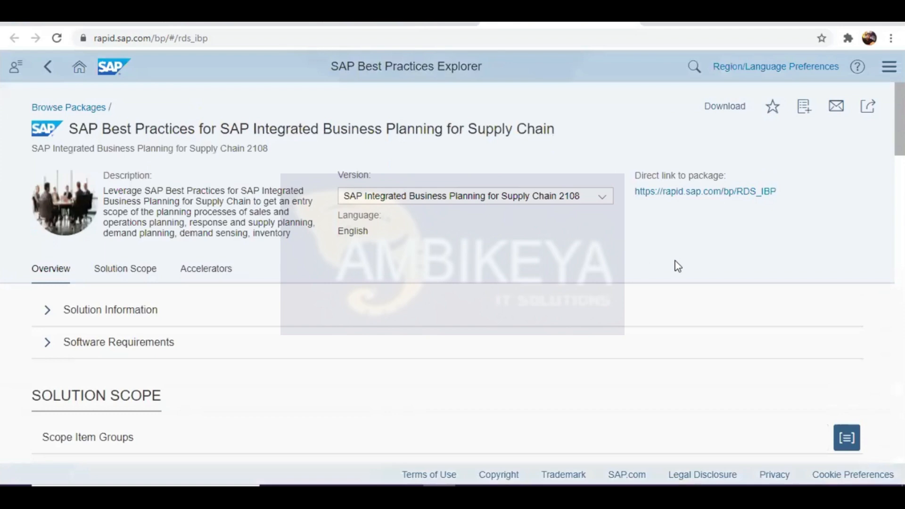
- Look through the Accelerators and Solution Scope sections of the SAP IBP best practices package
scroll(677, 267, down, 10)
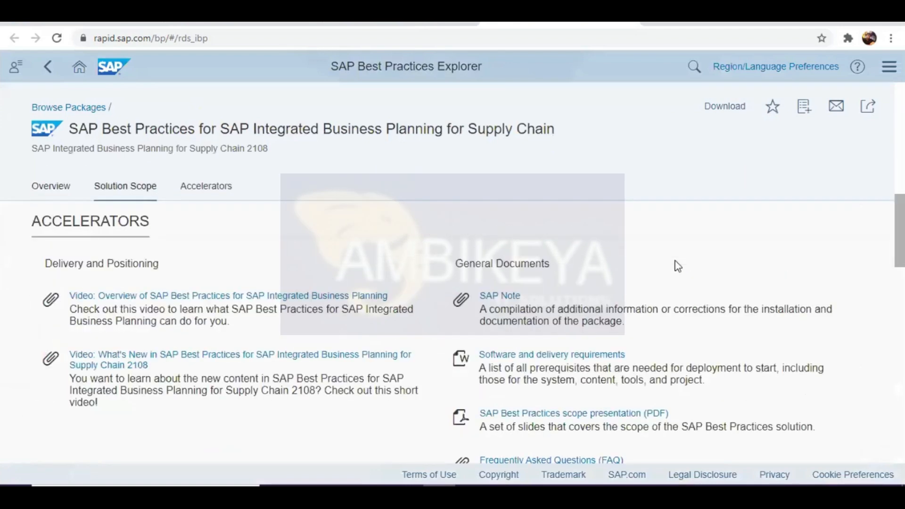
scroll(677, 266, down, 2)
scroll(677, 266, down, 8)
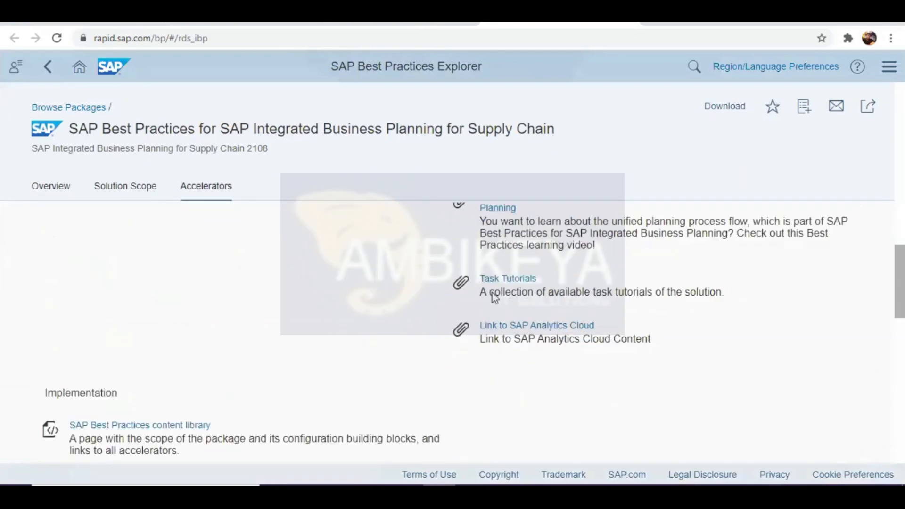
scroll(473, 300, down, 5)
scroll(472, 300, up, 3)
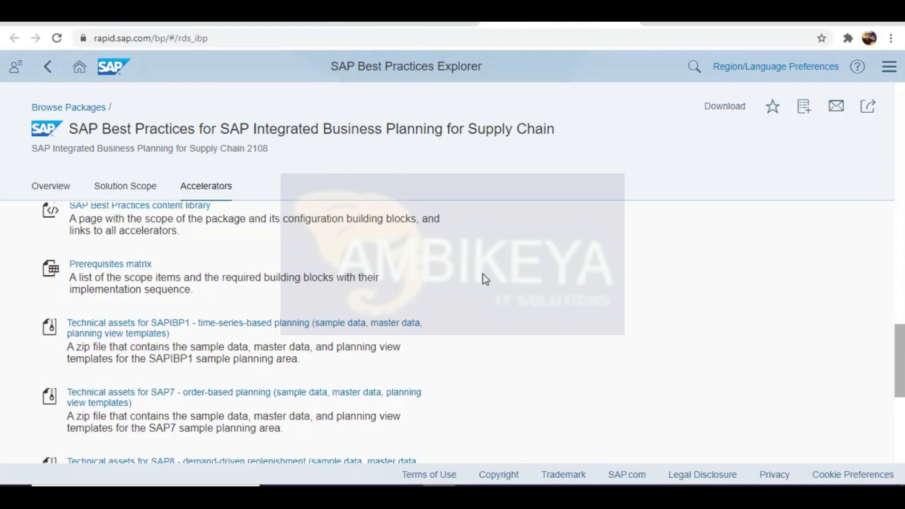
scroll(485, 280, up, 20)
scroll(485, 280, up, 3)
scroll(485, 279, down, 7)
scroll(158, 275, up, 1)
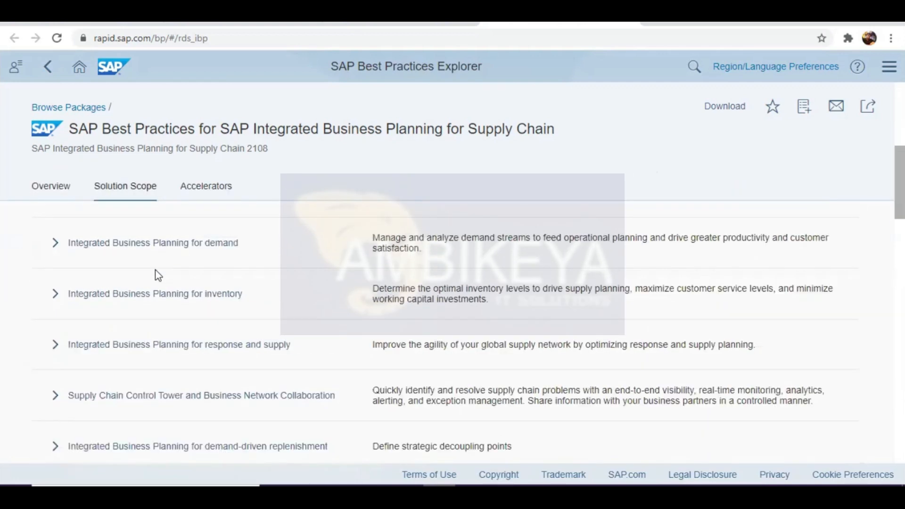
scroll(158, 275, up, 2)
scroll(316, 275, up, 5)
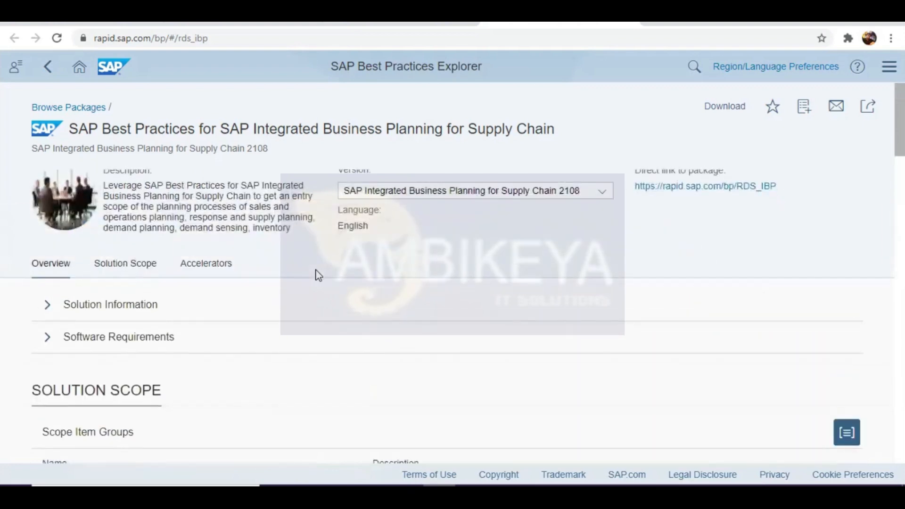
- Expand the scope item groups Integrated Business Planning for sales and operations and Integrated Business Planning for demand to review their scope items
scroll(318, 275, down, 5)
click(54, 219)
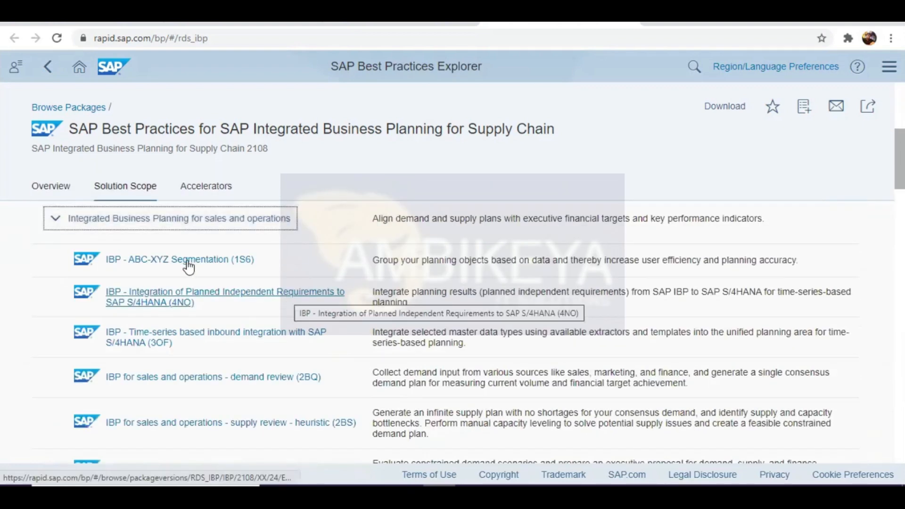
scroll(203, 265, down, 3)
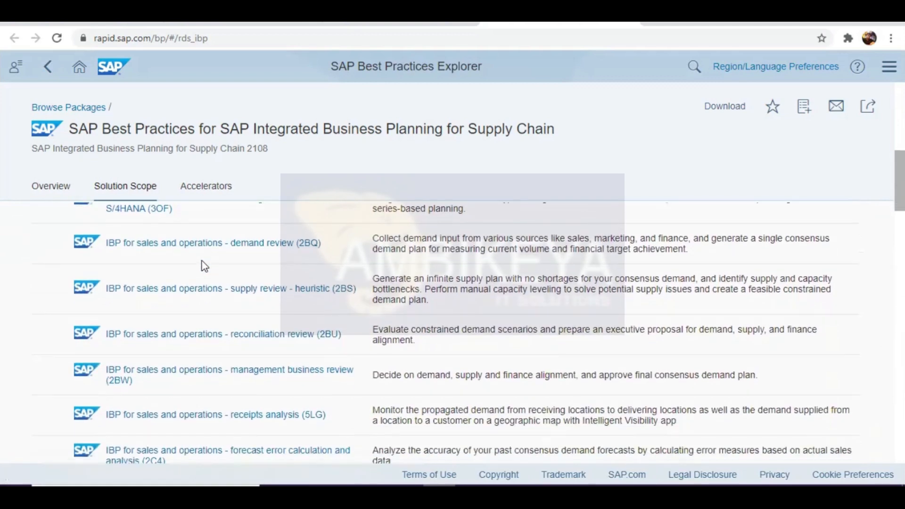
scroll(202, 261, down, 2)
scroll(202, 265, down, 4)
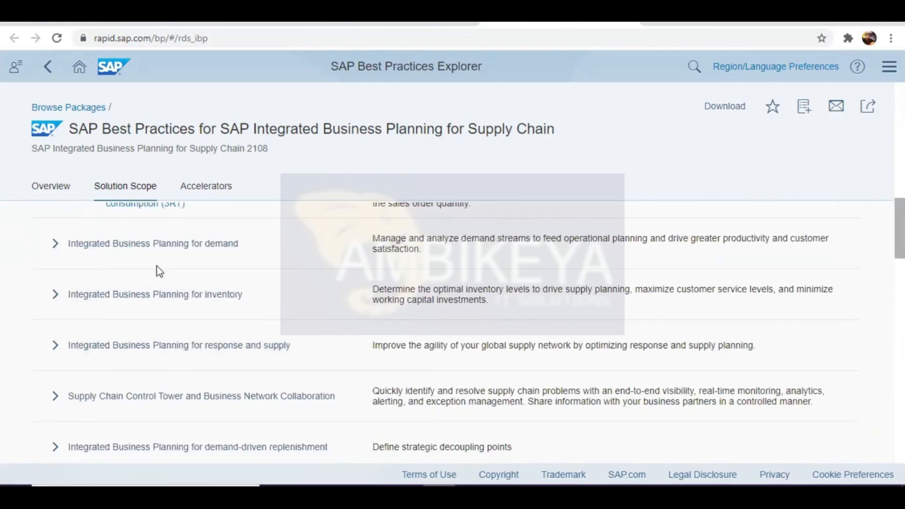
click(53, 254)
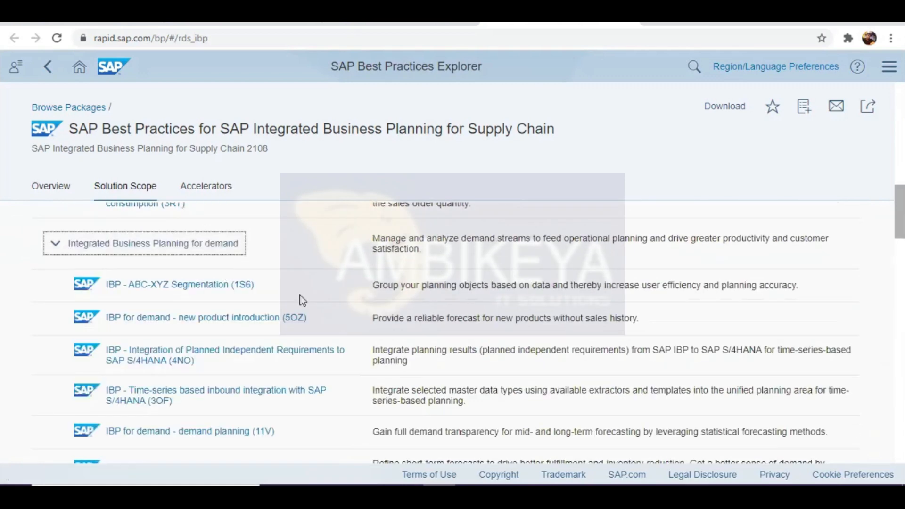
- Expand the scope item group Integrated Business Planning for response and supply and review its scope items
scroll(299, 298, down, 2)
scroll(302, 300, down, 3)
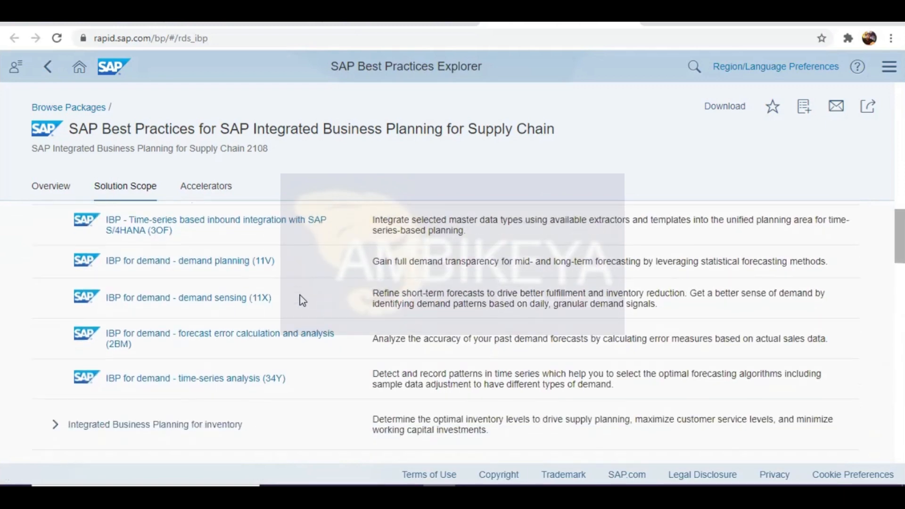
scroll(302, 301, down, 3)
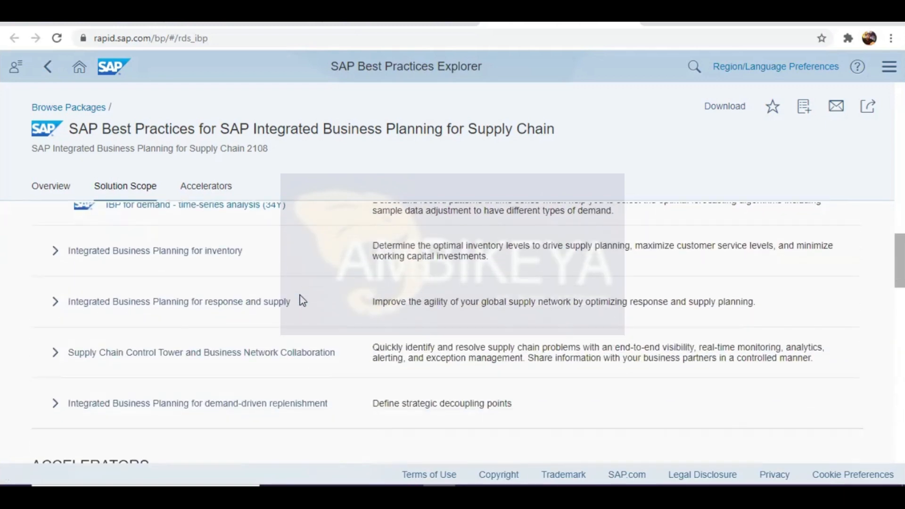
click(55, 292)
scroll(291, 314, down, 6)
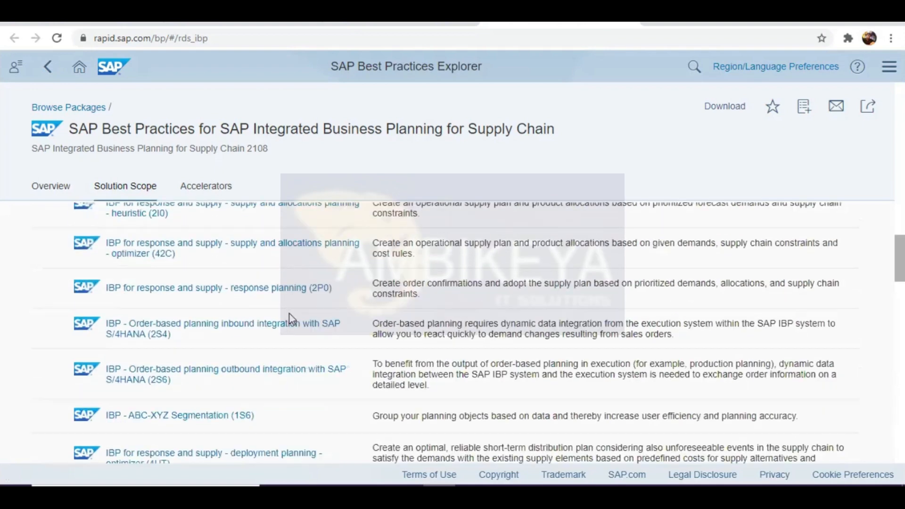
scroll(289, 314, down, 10)
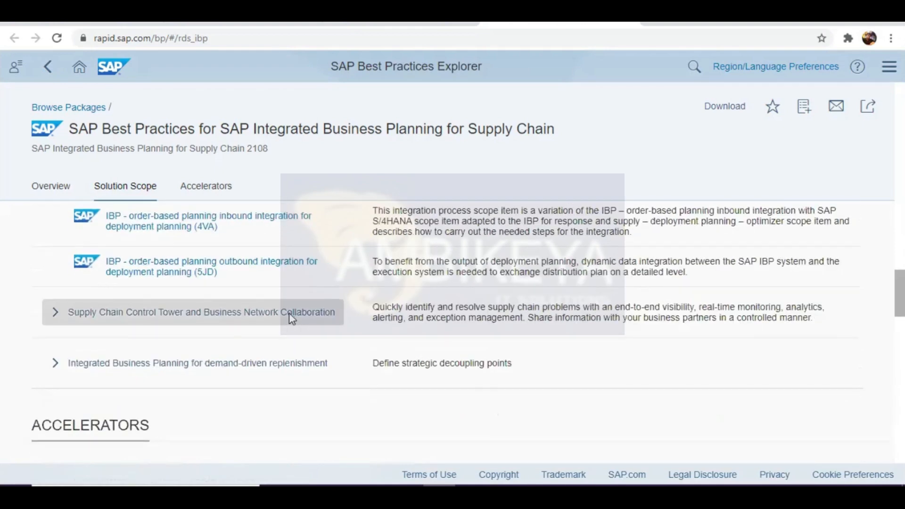
scroll(317, 424, up, 10)
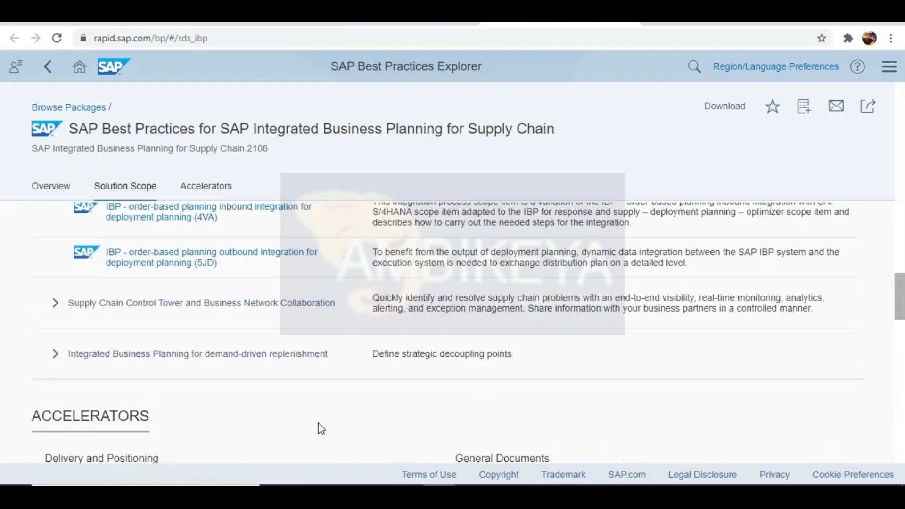
- Examine the package's Accelerators, including the general documents, the SAPIBP1, SAP7 and SAP8 technical assets, and the Tips & Tricks papers
scroll(564, 390, down, 2)
scroll(563, 391, down, 3)
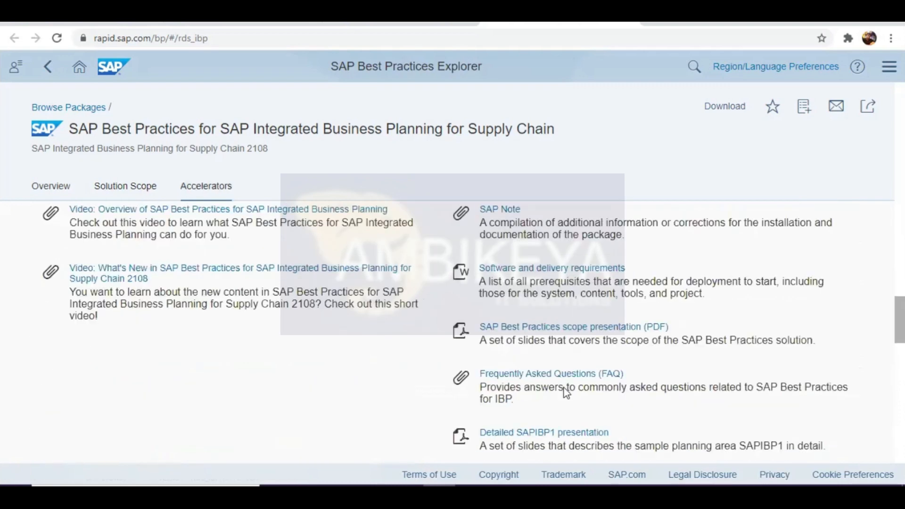
scroll(564, 388, down, 5)
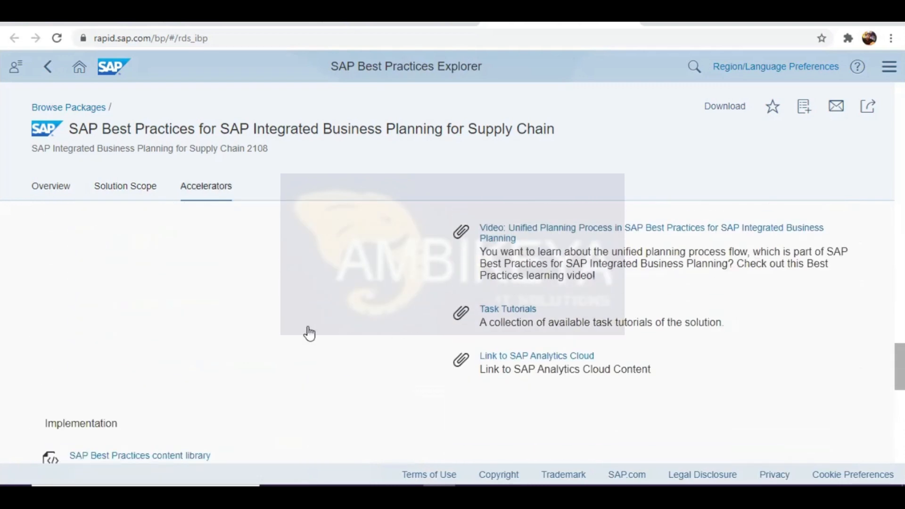
scroll(309, 333, down, 4)
scroll(127, 279, down, 1)
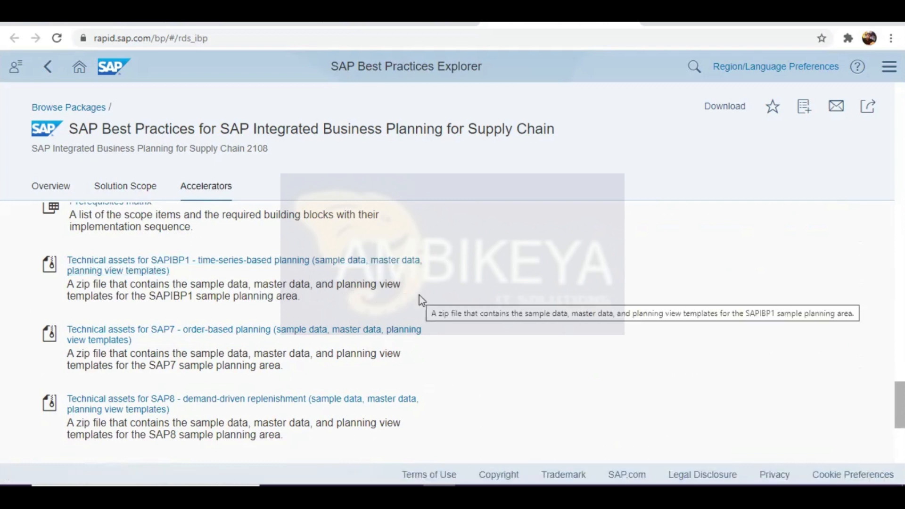
scroll(419, 299, down, 2)
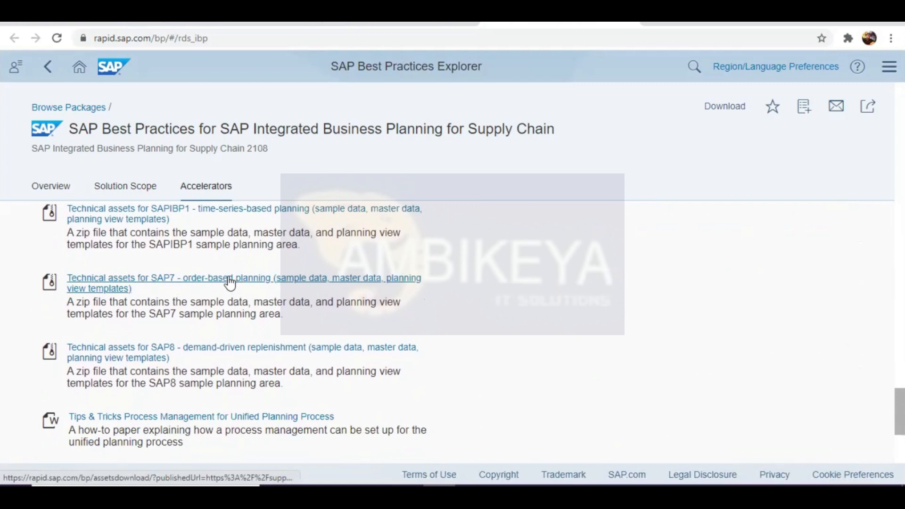
scroll(514, 295, down, 4)
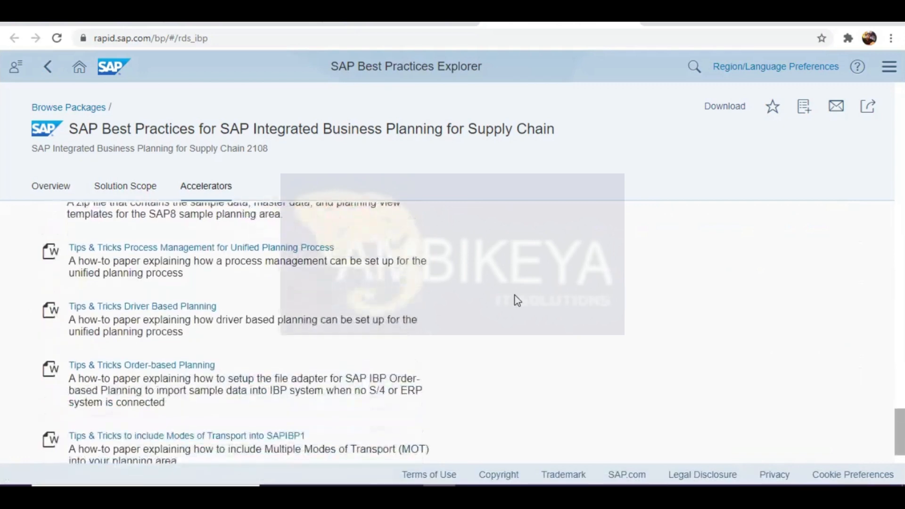
scroll(426, 306, up, 4)
scroll(212, 376, down, 3)
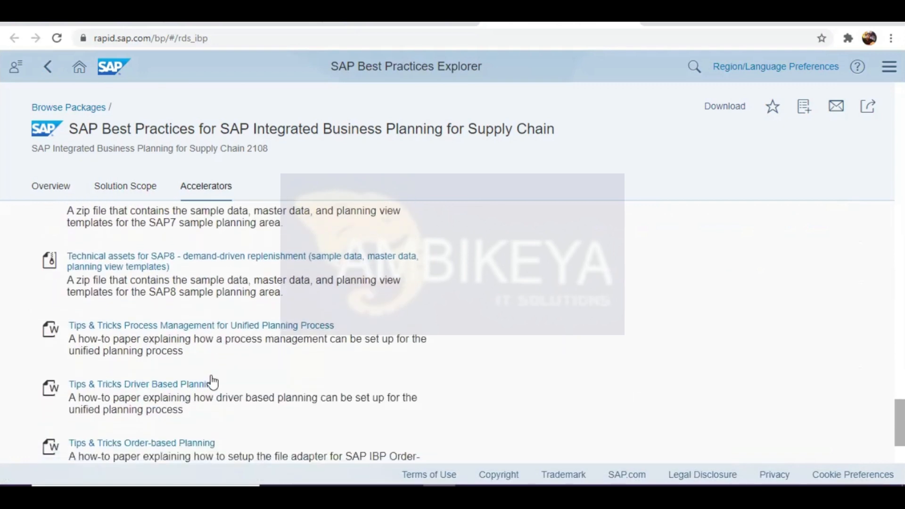
scroll(212, 381, down, 3)
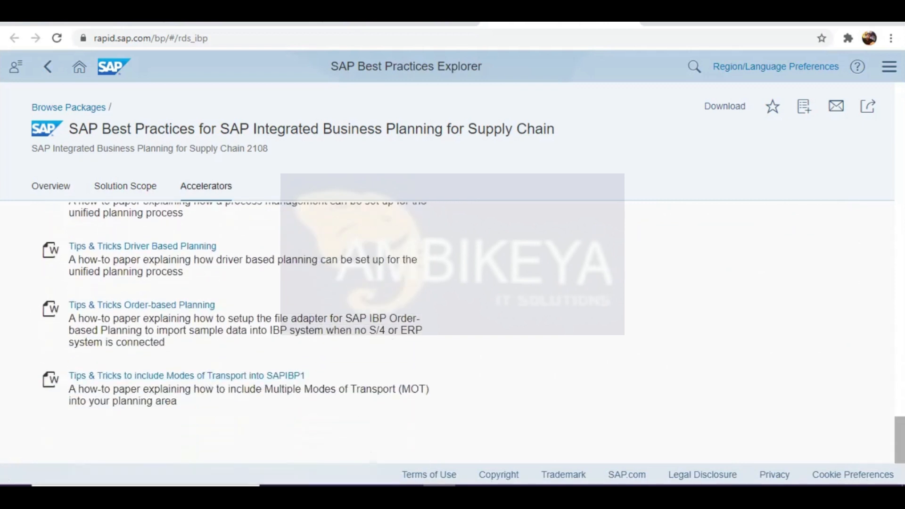
- Switch to File Explorer and open the Downloads folder
mouse_move(340, 494)
click(330, 408)
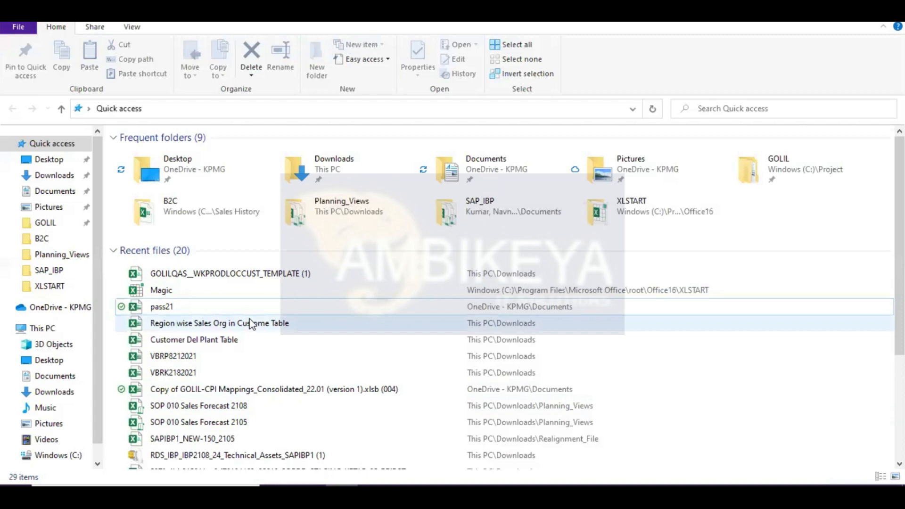
scroll(254, 398, down, 1)
scroll(254, 398, down, 2)
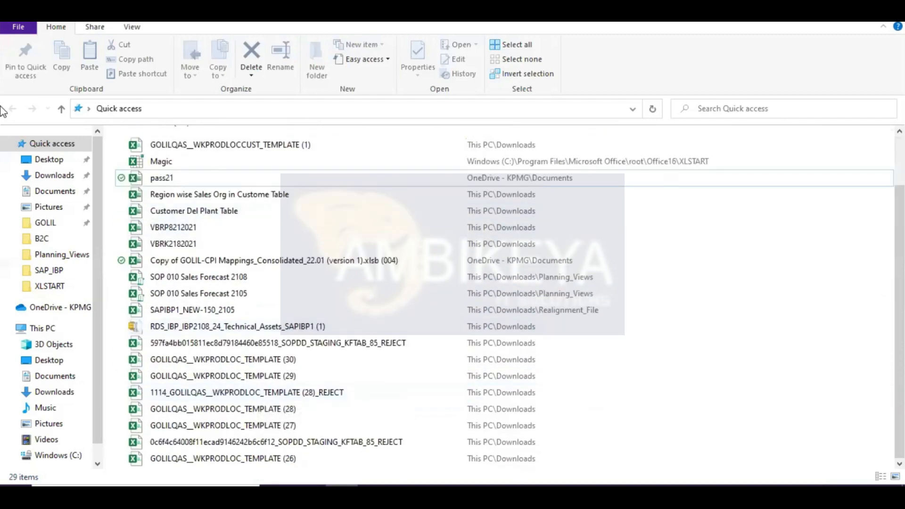
click(47, 177)
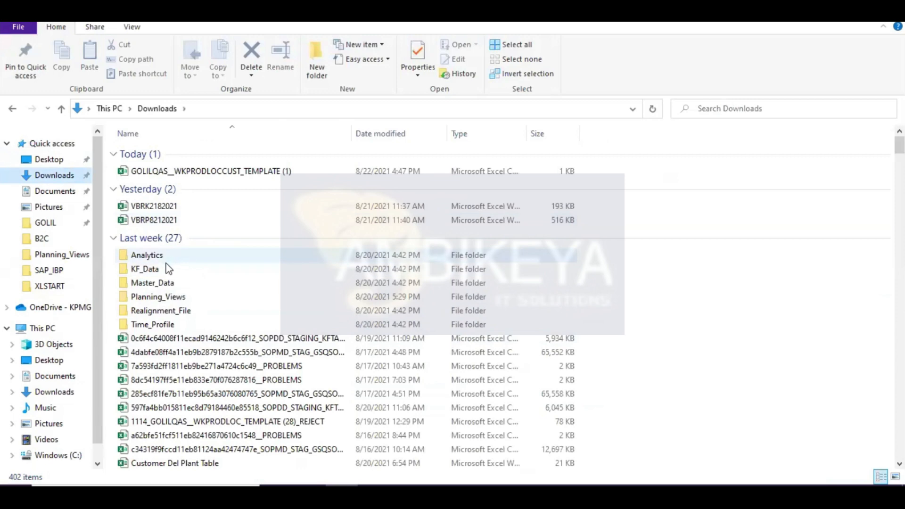
- Look through the files in the KF_Data folder, return to Downloads, and check the Master_Data and Time_Profile folders
double_click(165, 272)
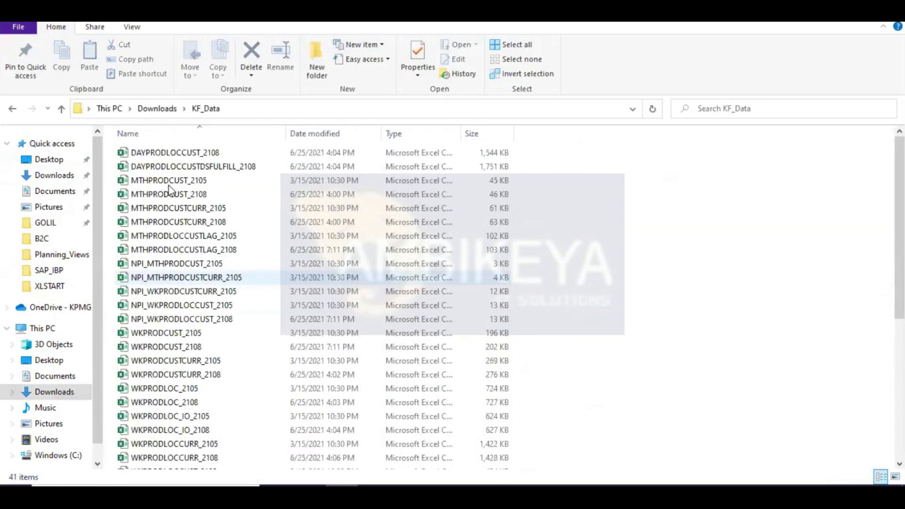
scroll(200, 240, down, 2)
scroll(202, 239, down, 3)
scroll(198, 238, up, 7)
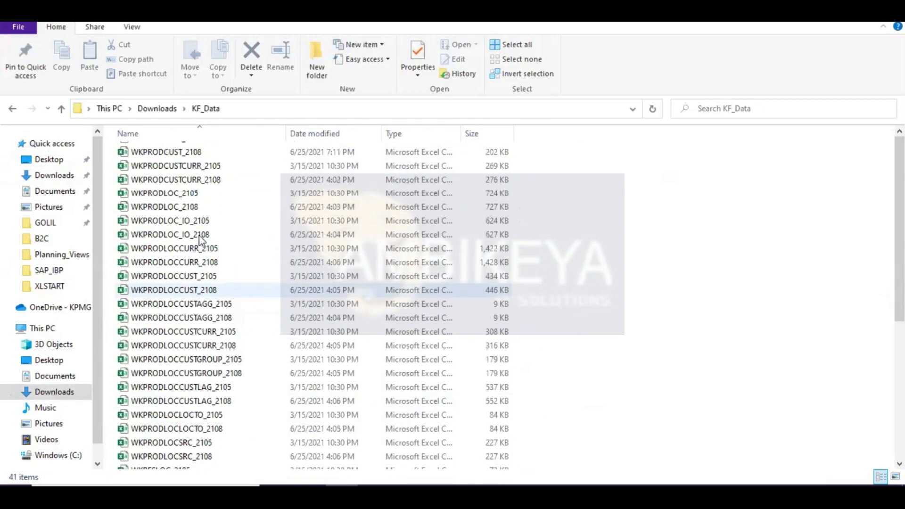
click(12, 108)
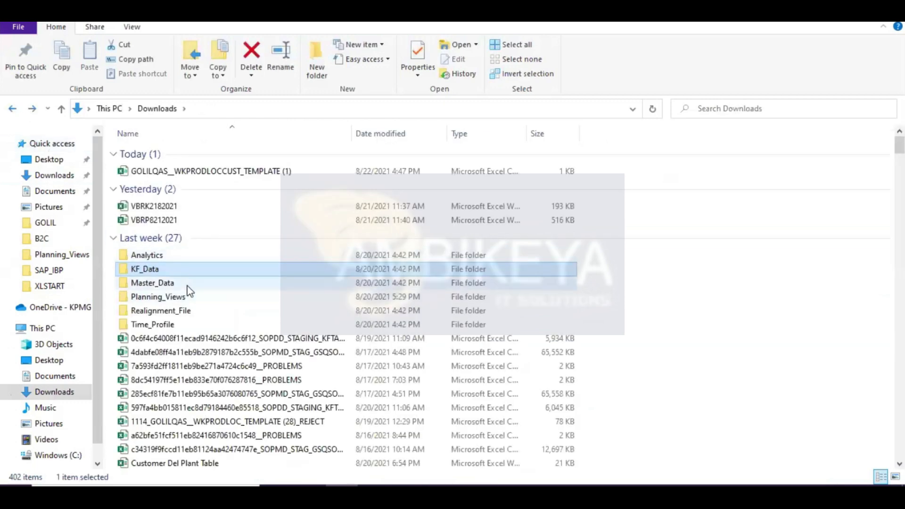
mouse_move(189, 290)
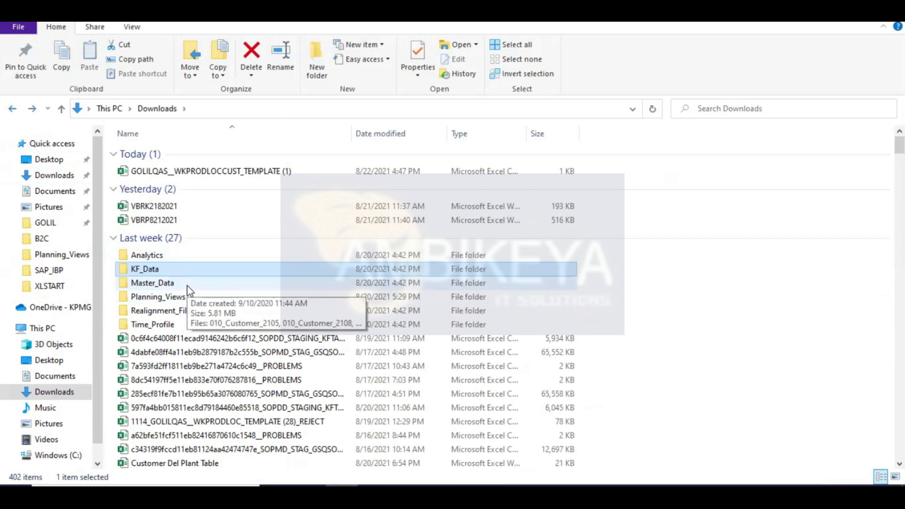
mouse_move(172, 325)
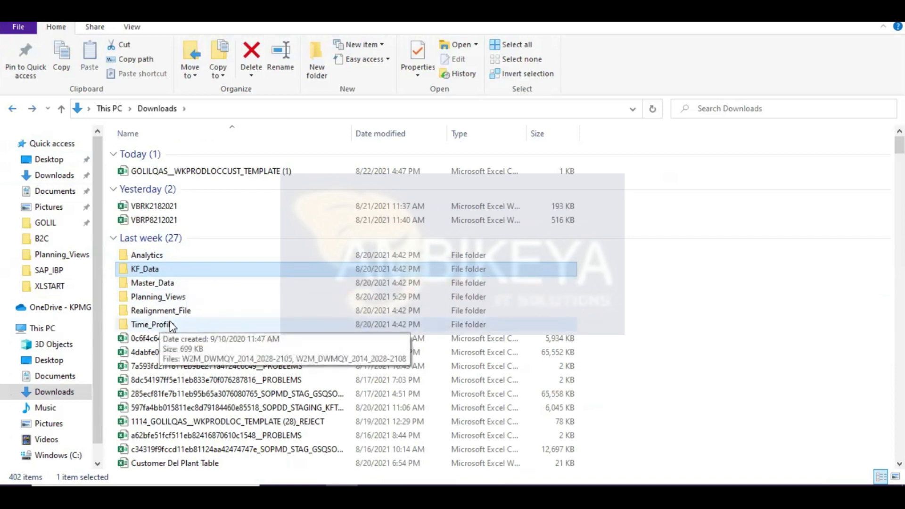
- Switch back to the SAP Best Practices Explorer in Chrome and return to the package's Overview section
mouse_move(439, 480)
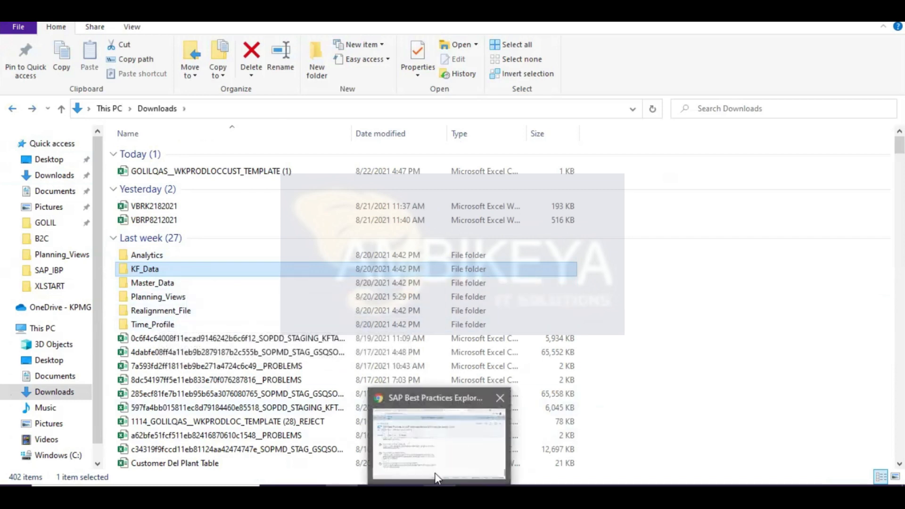
click(432, 434)
scroll(424, 287, up, 5)
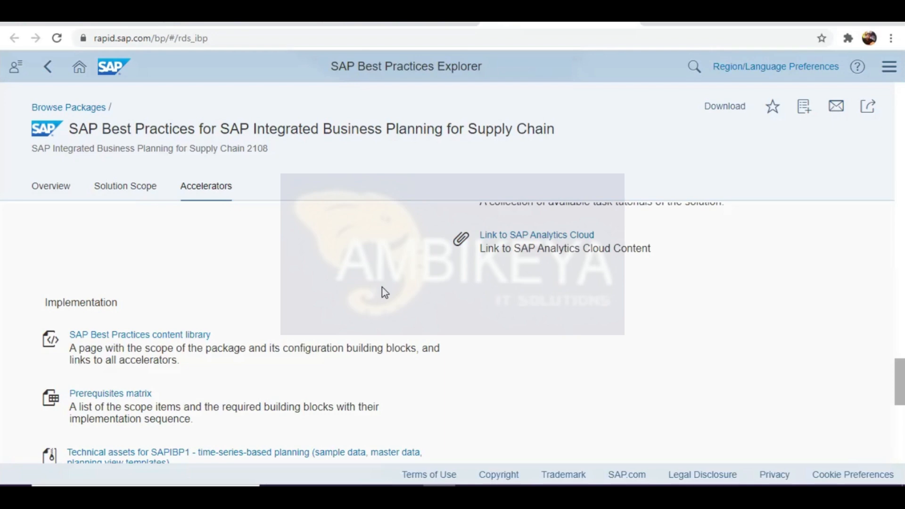
scroll(382, 288, up, 10)
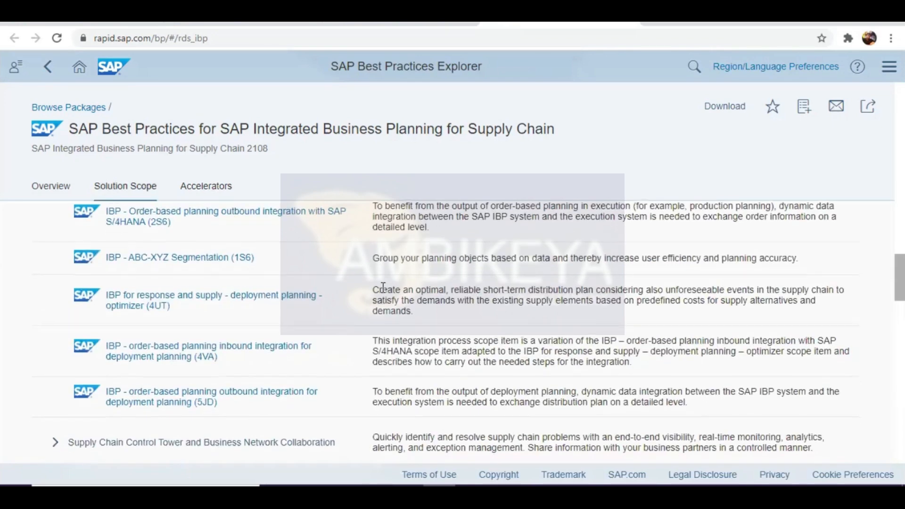
scroll(383, 287, up, 5)
scroll(382, 288, up, 5)
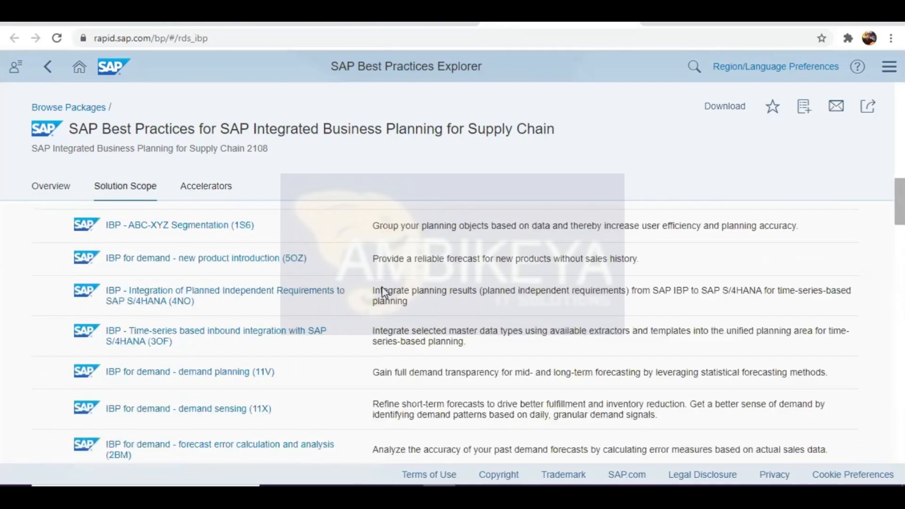
scroll(384, 292, up, 5)
scroll(384, 293, up, 5)
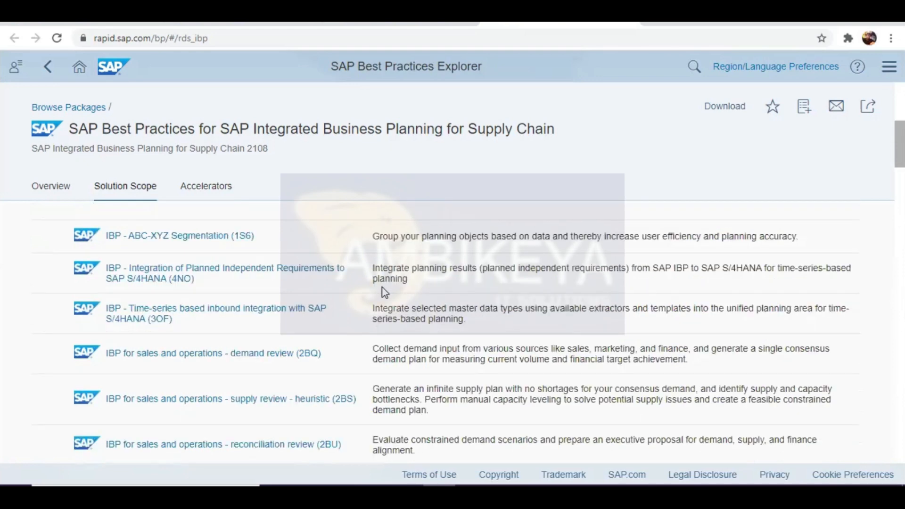
scroll(383, 289, up, 5)
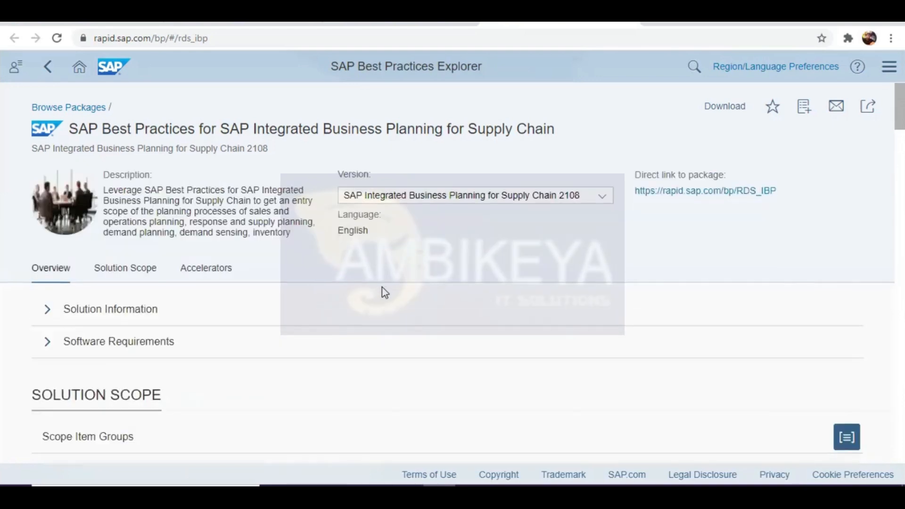
- Review the Solution Scope items for sales and operations, demand, and response and supply again
scroll(382, 289, down, 5)
scroll(193, 229, down, 2)
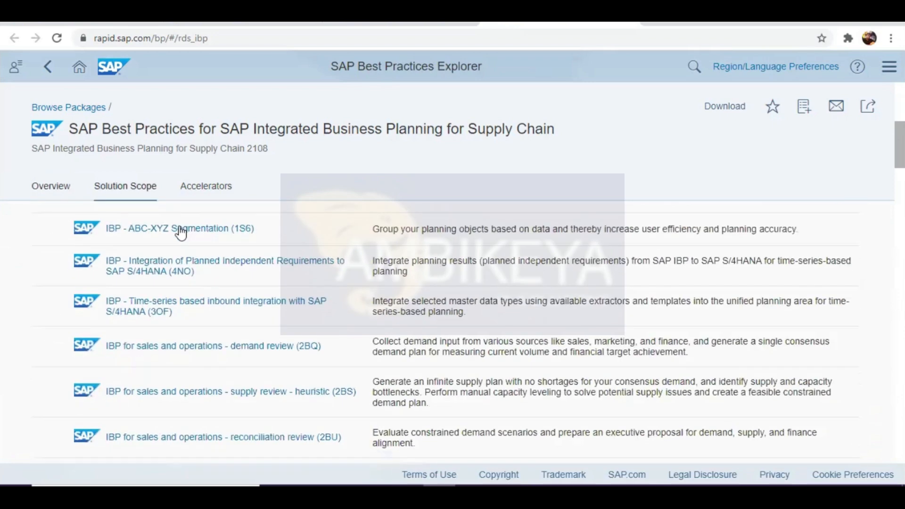
scroll(182, 230, down, 4)
scroll(293, 333, down, 6)
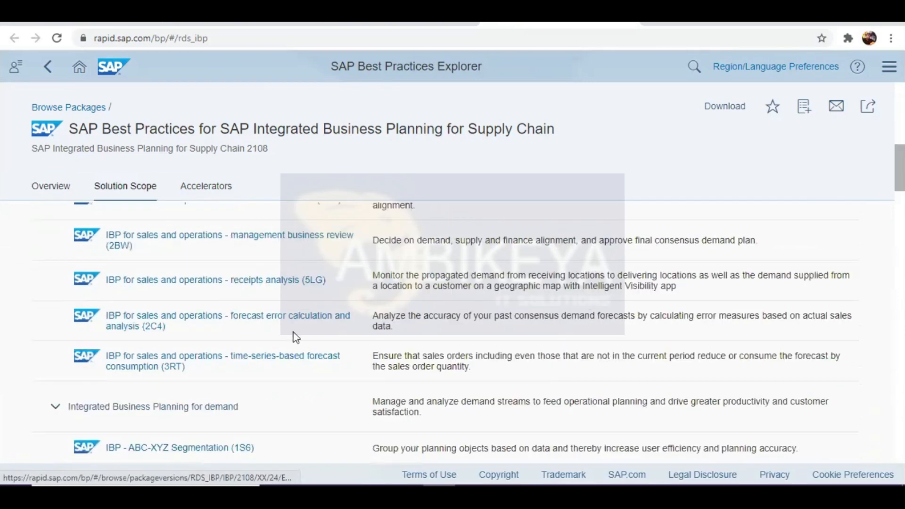
scroll(295, 337, down, 7)
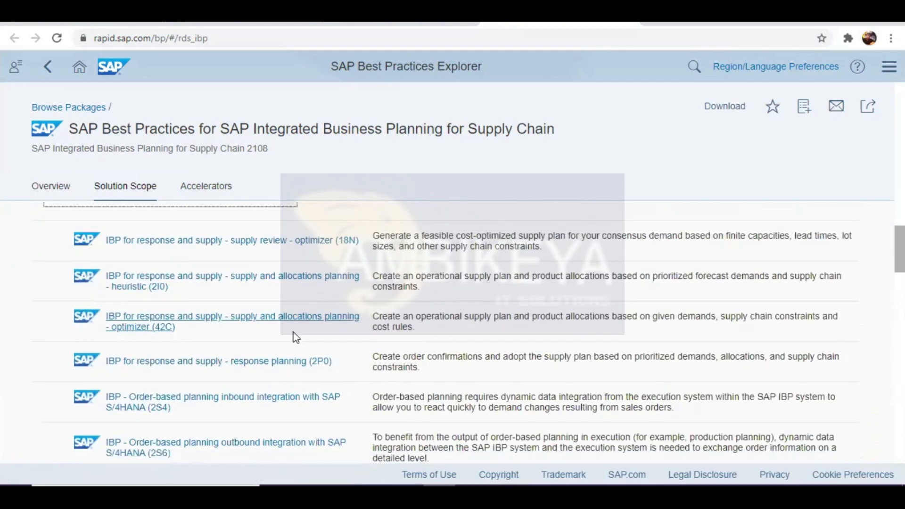
scroll(212, 367, down, 6)
scroll(427, 228, down, 4)
- Open the IBP - ABC-XYZ Segmentation (1S6) scope item and examine its Details and Configuration sections
scroll(426, 226, up, 20)
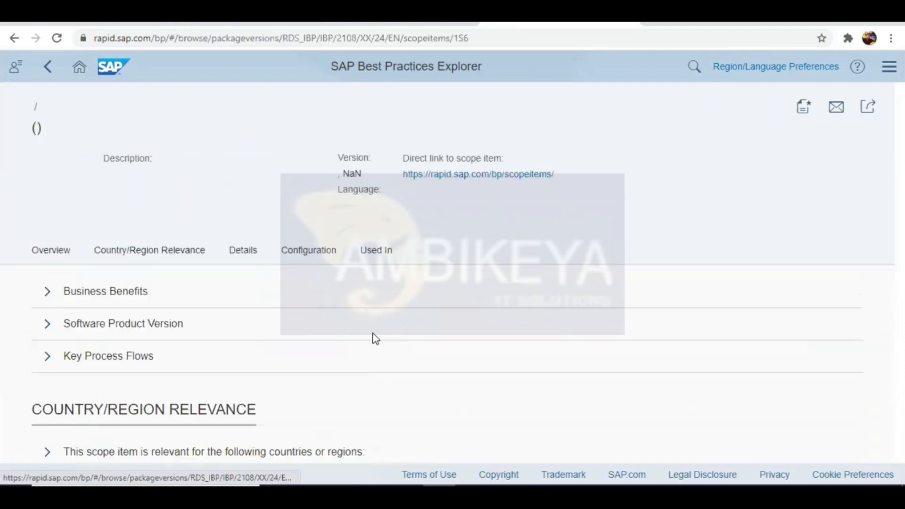
scroll(375, 339, down, 12)
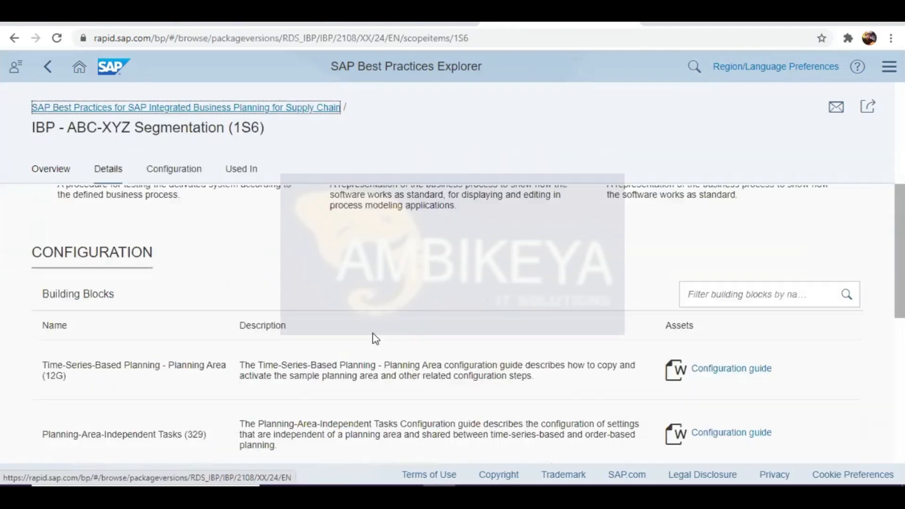
scroll(375, 338, up, 5)
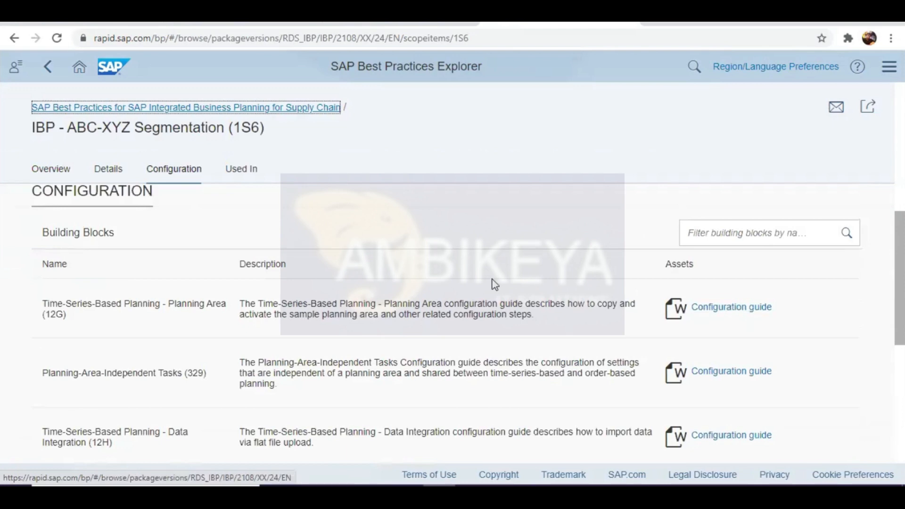
scroll(494, 285, up, 6)
scroll(492, 282, up, 2)
- Download the configuration guide for Time-Series-Based Planning - Planning Area (12G) and go back to the SAP IBP help page
scroll(492, 282, down, 6)
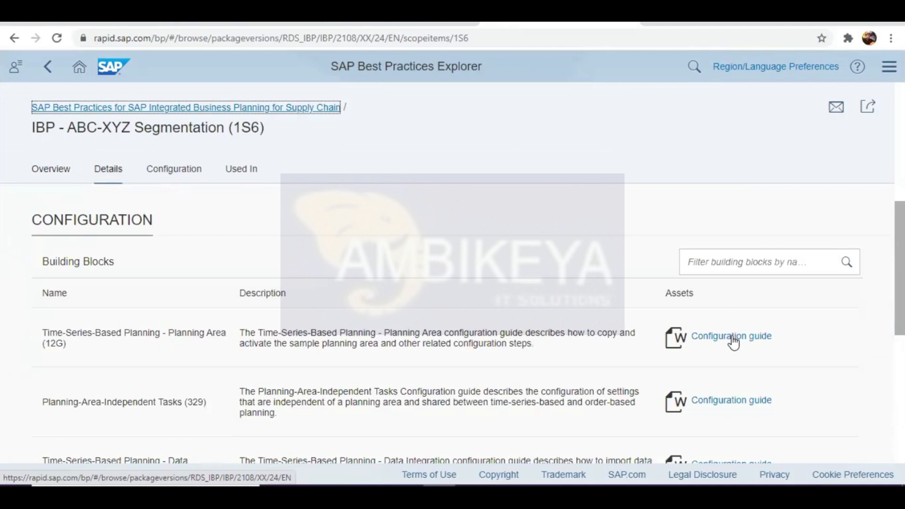
click(733, 339)
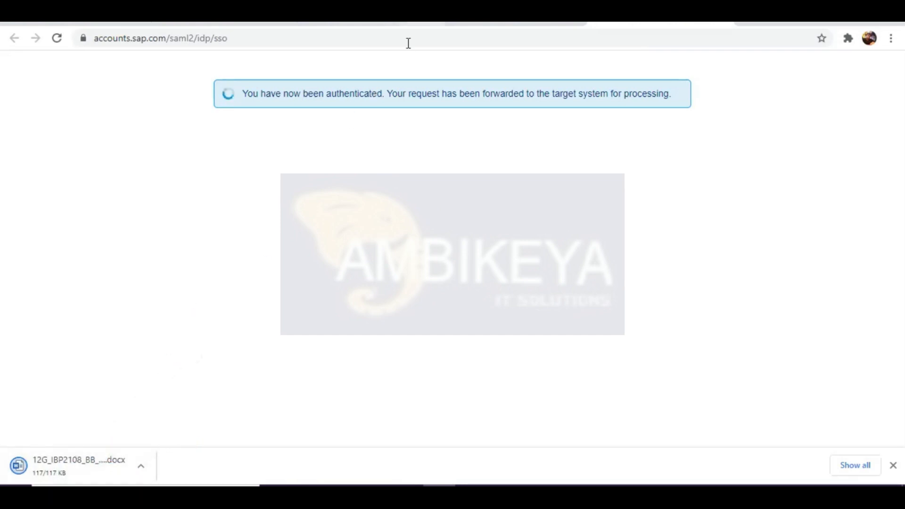
click(373, 24)
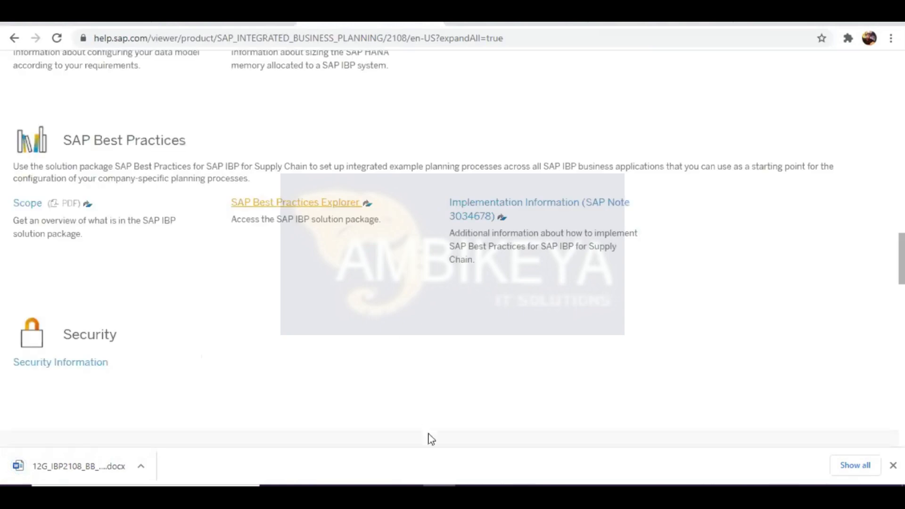
- Switch to the Downloads folder in File Explorer, open the Master_Data folder and review its CSV files
mouse_move(342, 486)
click(319, 416)
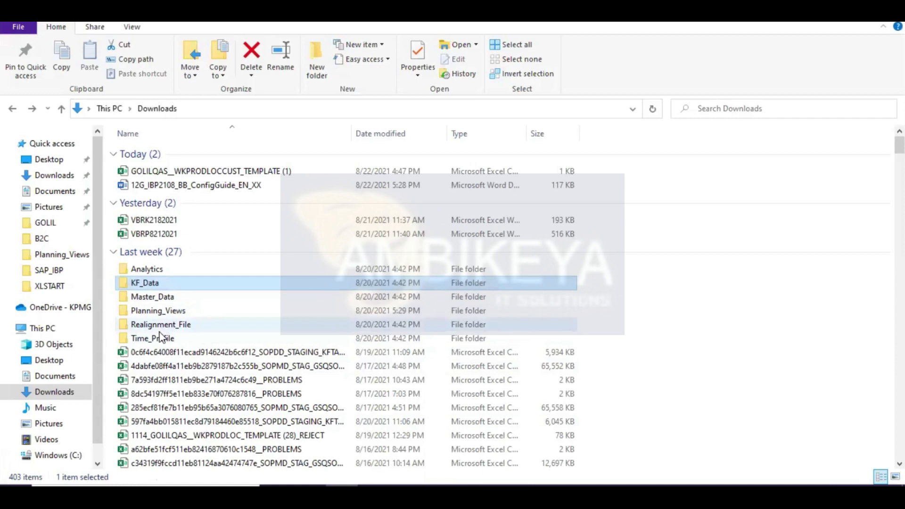
click(155, 298)
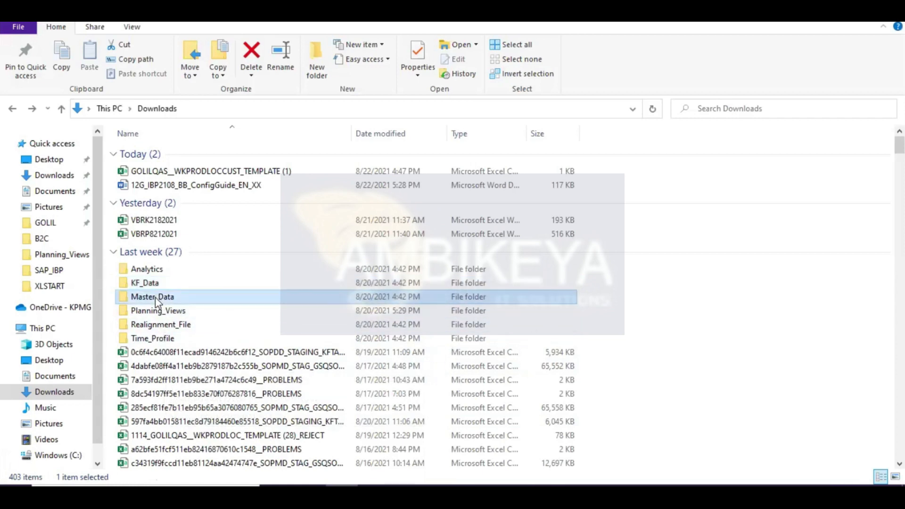
double_click(155, 297)
scroll(186, 300, down, 3)
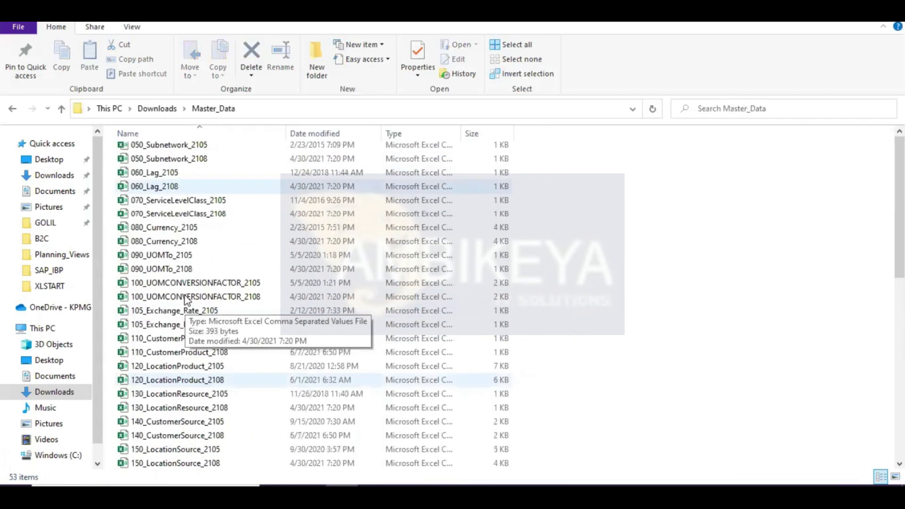
scroll(181, 204, up, 3)
scroll(182, 202, down, 10)
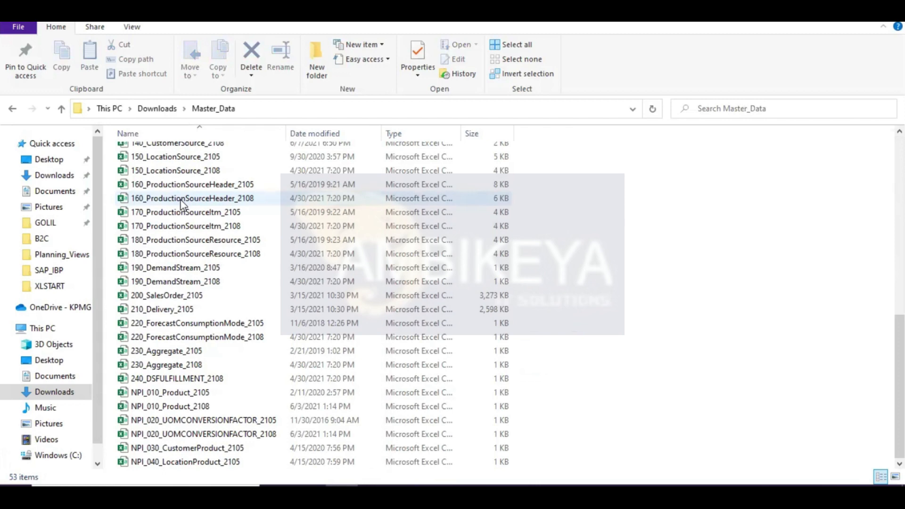
- Go back to Downloads, open the Planning_Views folder and review its planning view workbooks
click(12, 109)
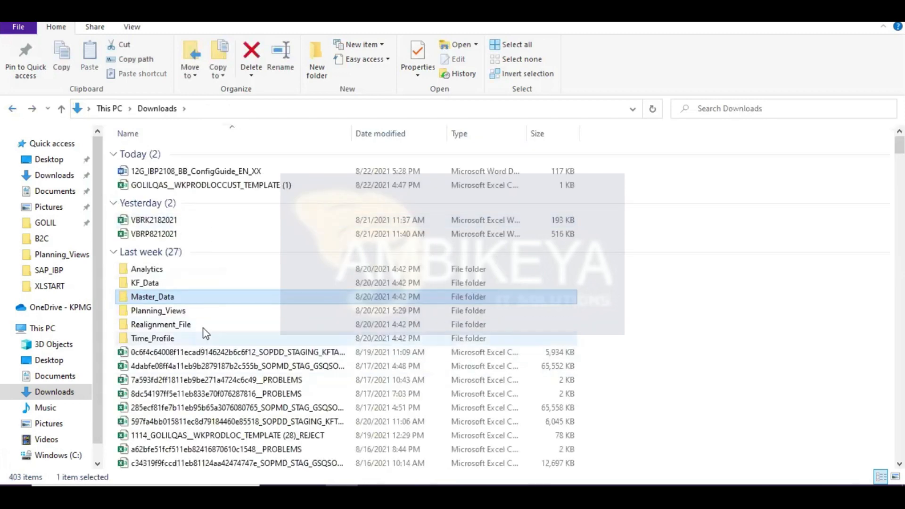
double_click(193, 312)
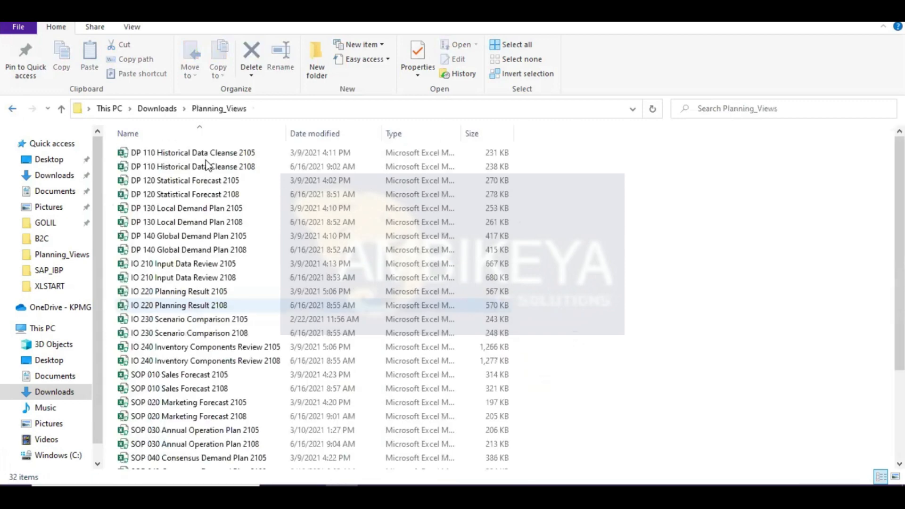
scroll(230, 310, down, 3)
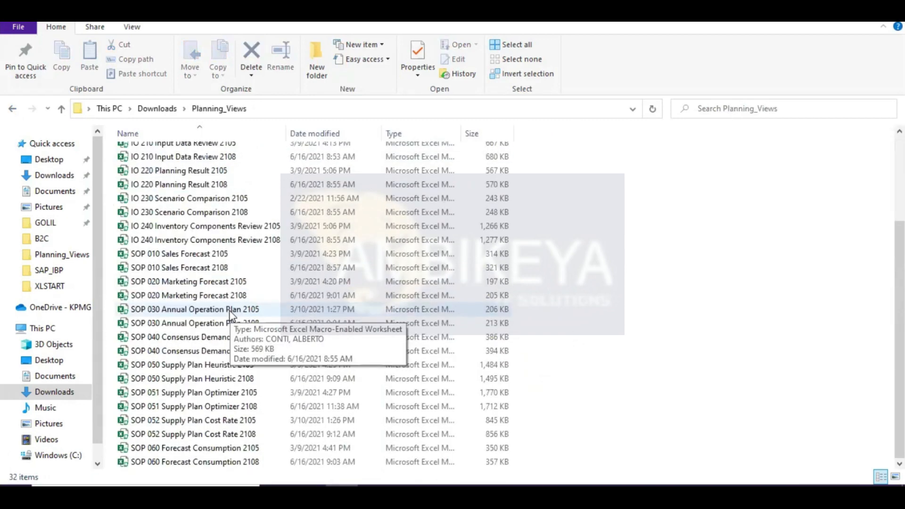
scroll(230, 310, up, 3)
scroll(230, 310, down, 1)
scroll(231, 315, down, 2)
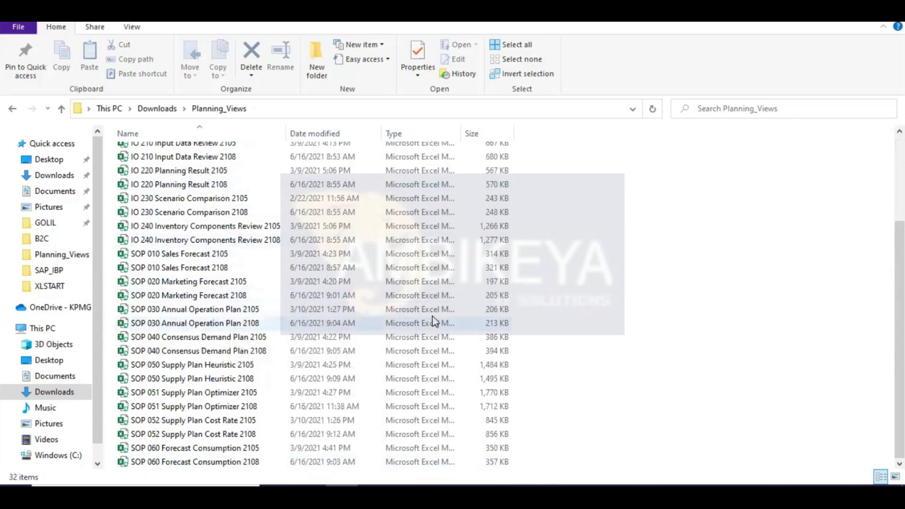
- Switch back to Chrome, dismiss the downloads bar and bring up the Manage Forecast Models app in SAP IBP
mouse_move(437, 495)
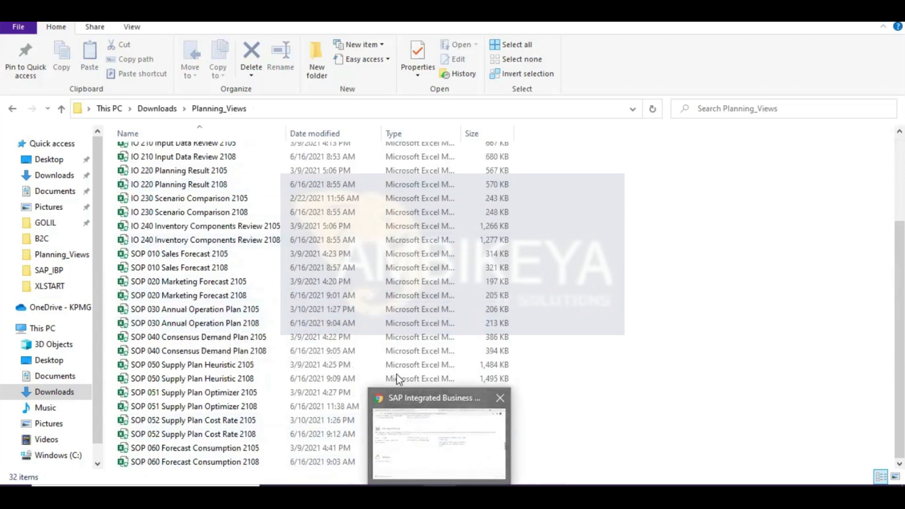
click(430, 403)
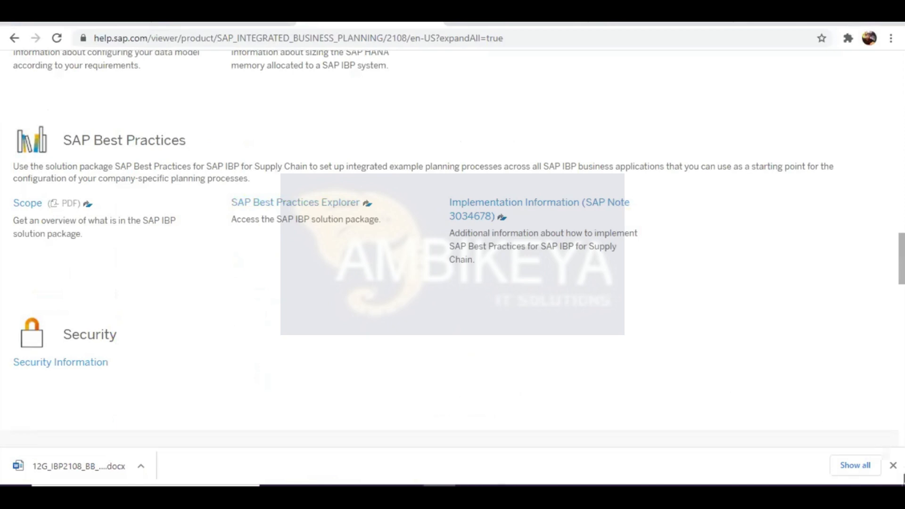
click(893, 465)
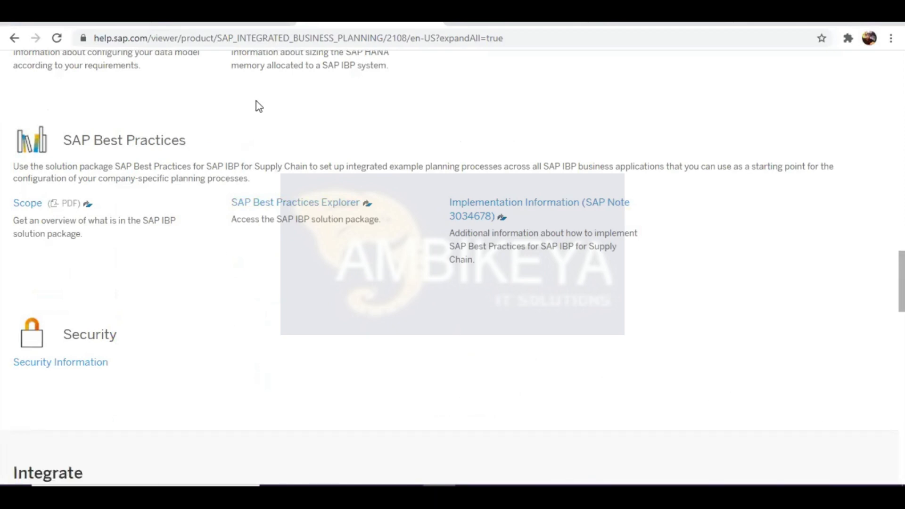
click(218, 20)
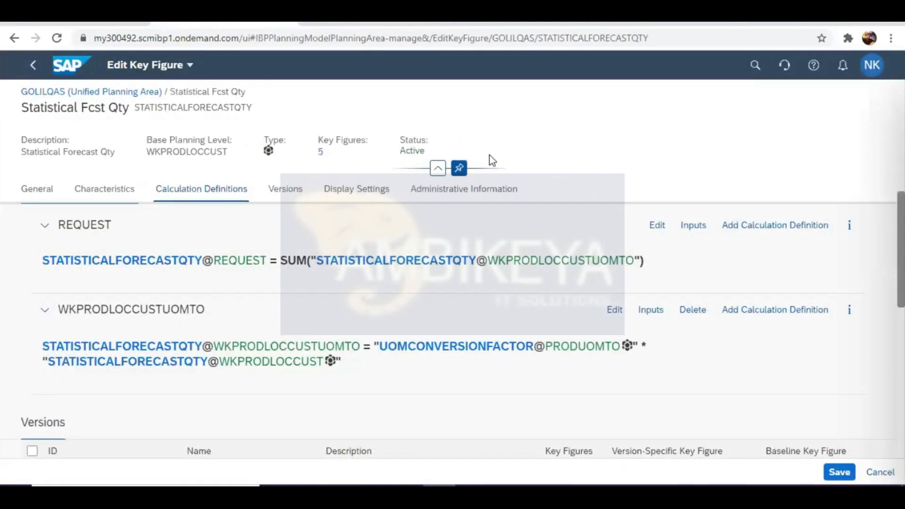
click(430, 24)
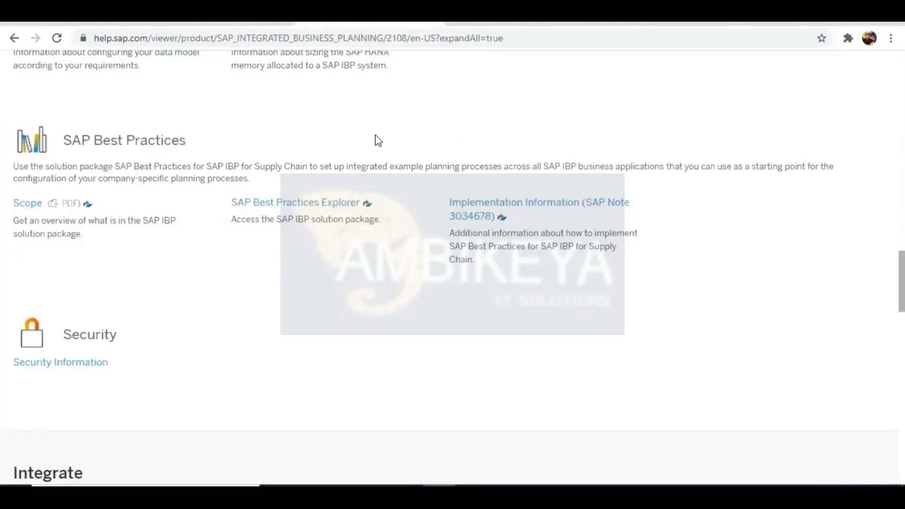
scroll(422, 171, up, 10)
scroll(422, 171, up, 10)
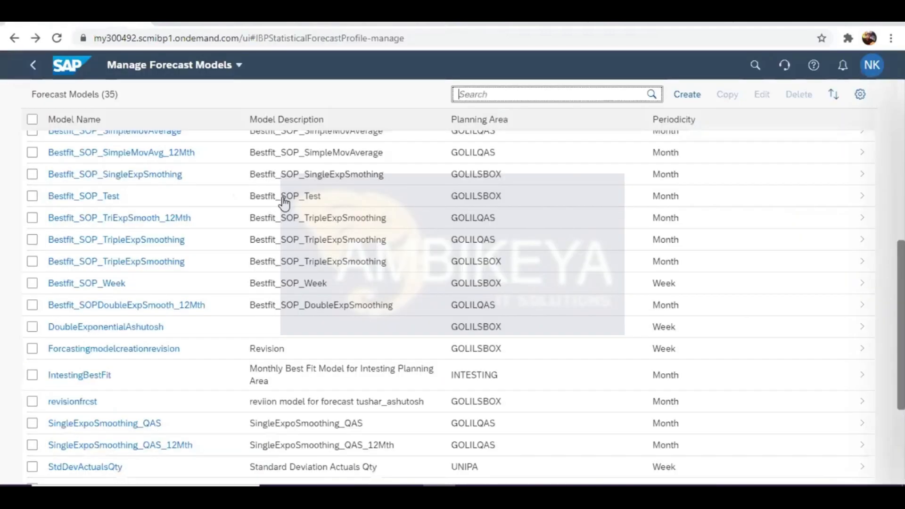
scroll(392, 227, up, 5)
click(540, 162)
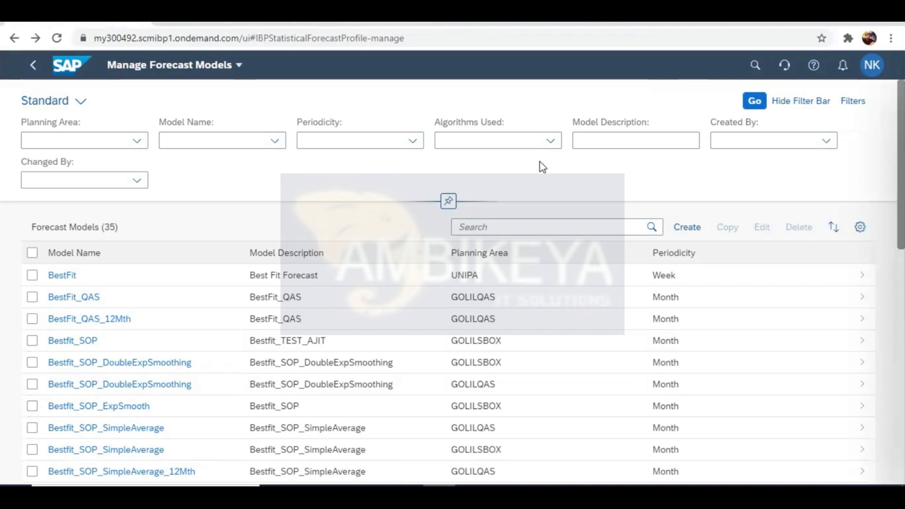
- Search the apps for "attr" and open Attributes - Model Configuration
click(754, 65)
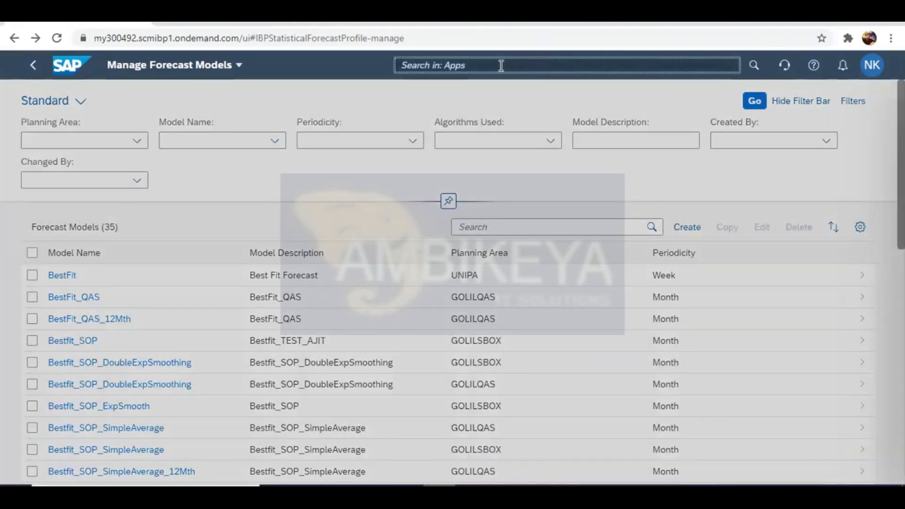
text(p)
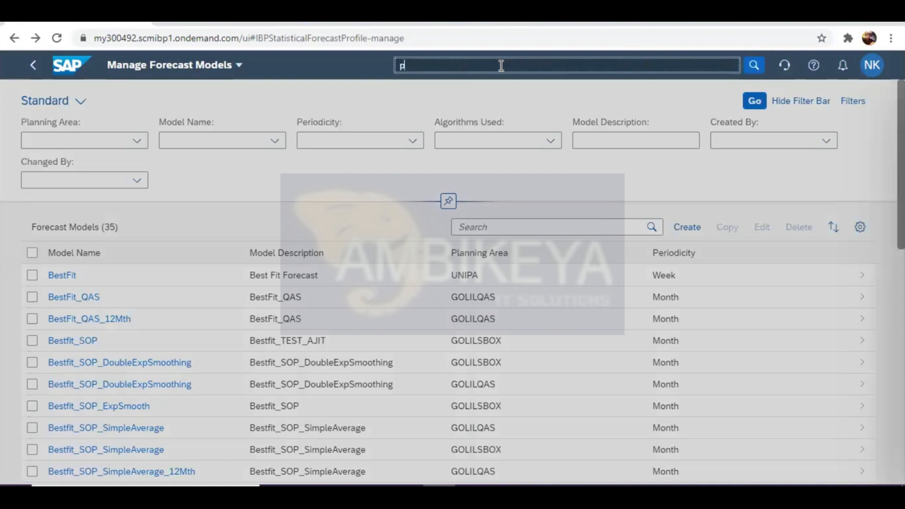
text(la)
key(BackSpace)
key(BackSpace)
key(BackSpace)
text(attr)
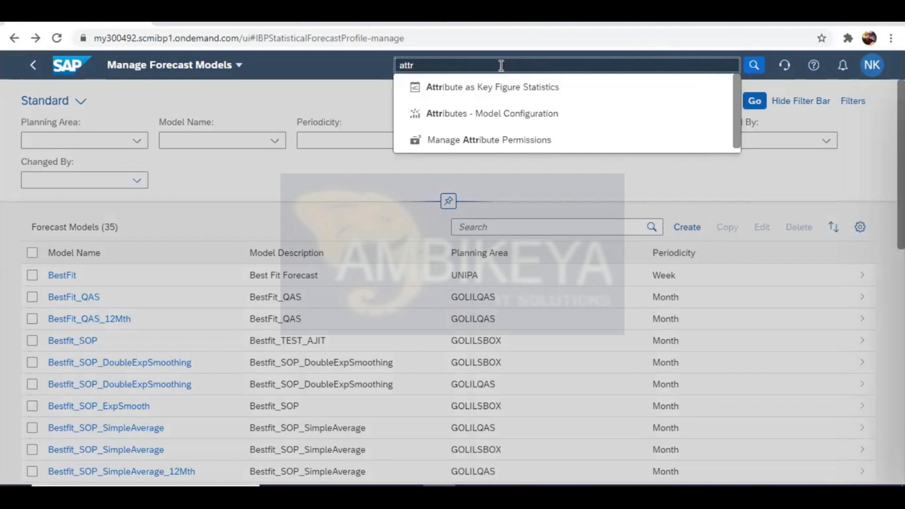
click(471, 114)
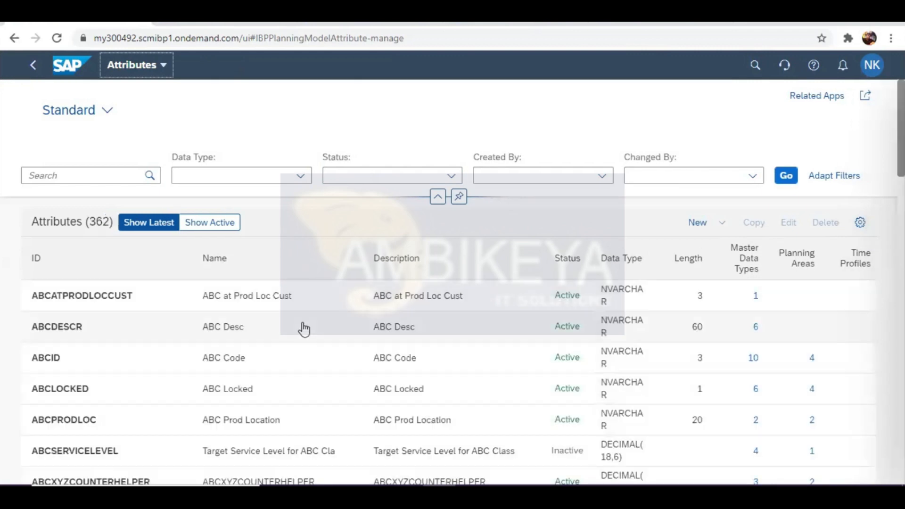
- Start a new attribute of the regular type and enter ZSALESORG as its ID
click(721, 222)
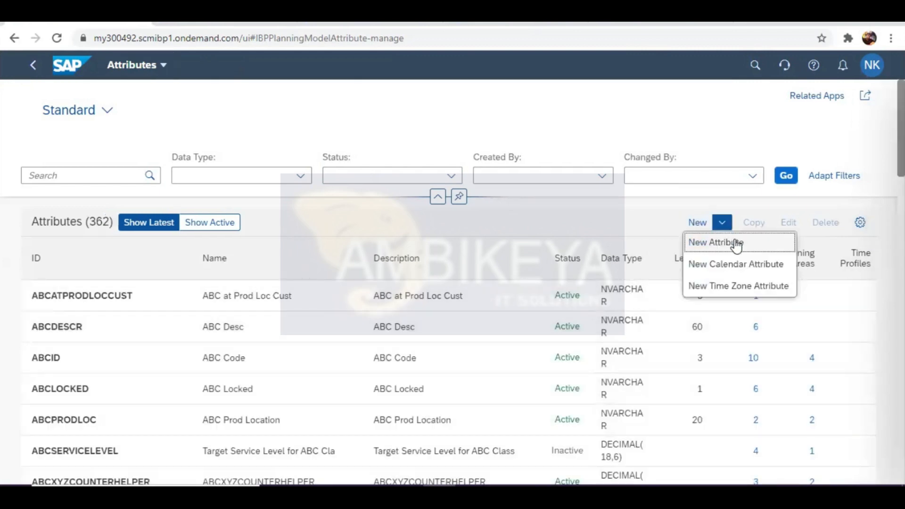
click(737, 243)
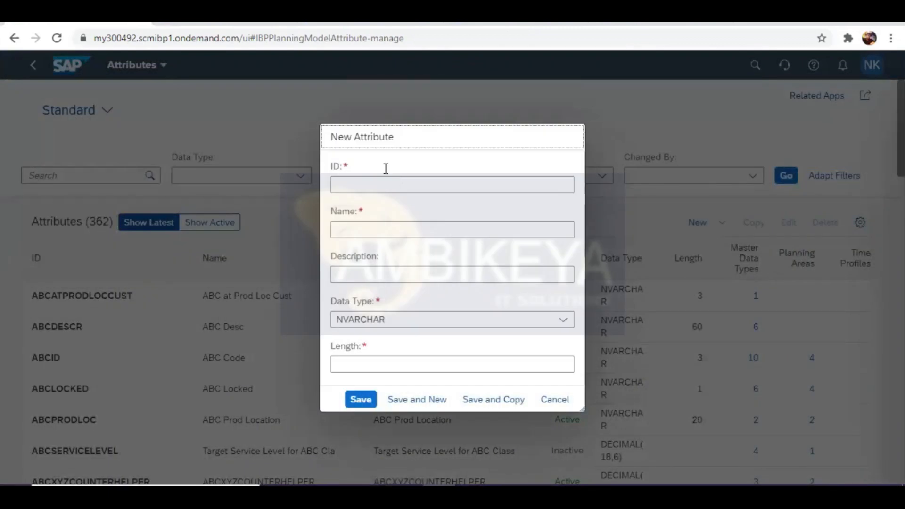
click(367, 184)
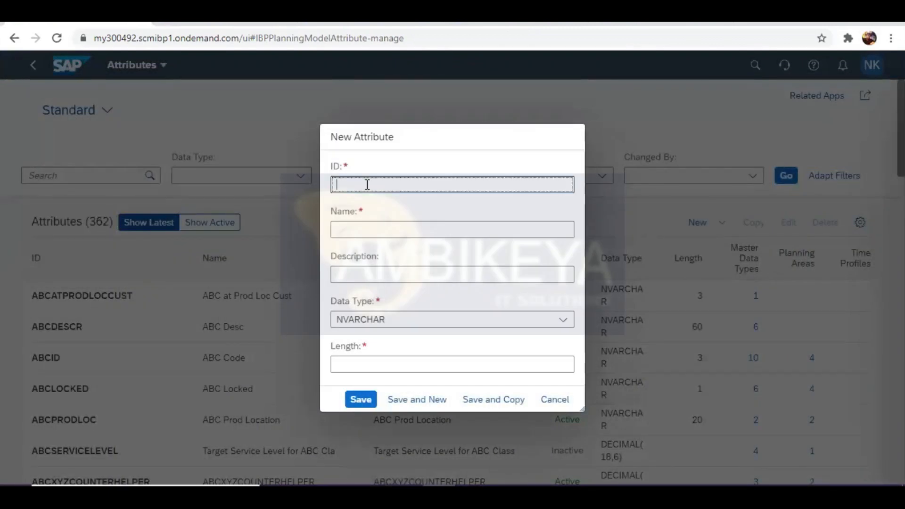
text(YSA)
text(LES)
key(BackSpace)
key(BackSpace)
key(BackSpace)
key(BackSpace)
key(BackSpace)
key(BackSpace)
key(BackSpace)
text(ZSALESORG)
- Enter Sales Org as both the name and the description of the new attribute
click(378, 223)
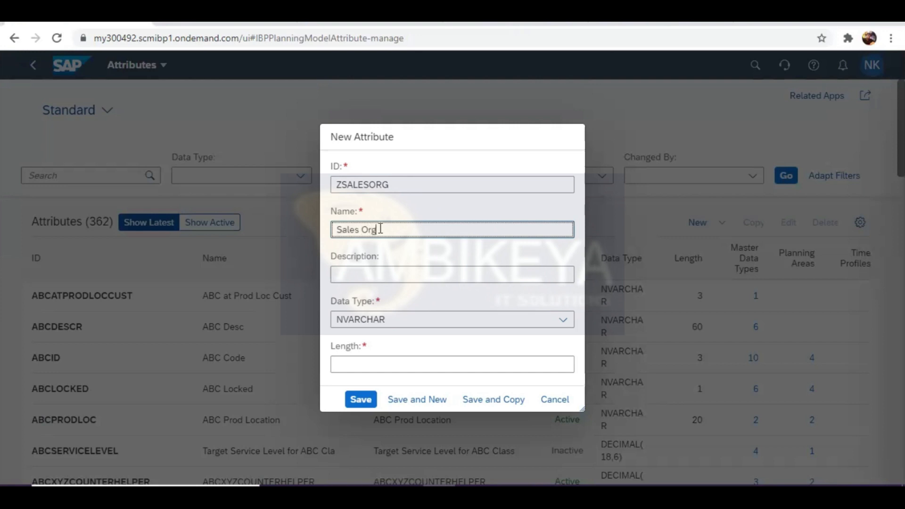
drag(336, 231, 396, 230)
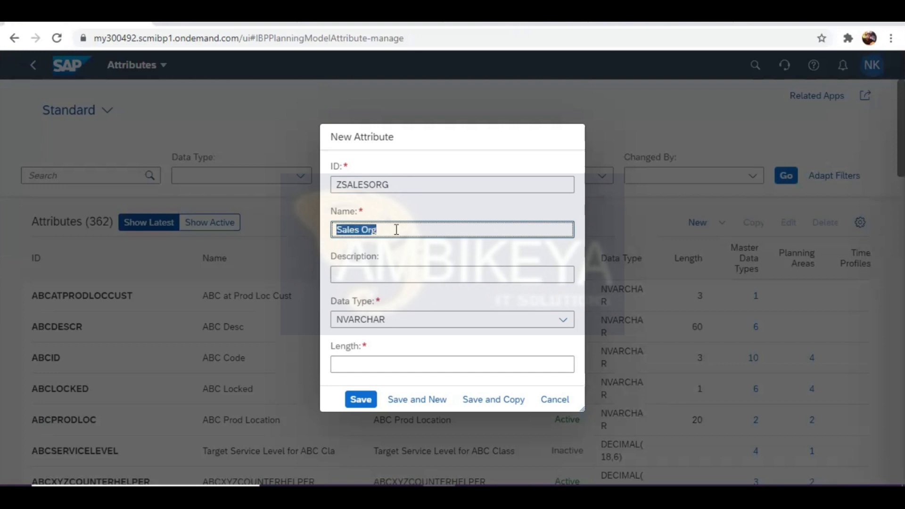
key(ctrl+c)
click(400, 275)
key(ctrl+v)
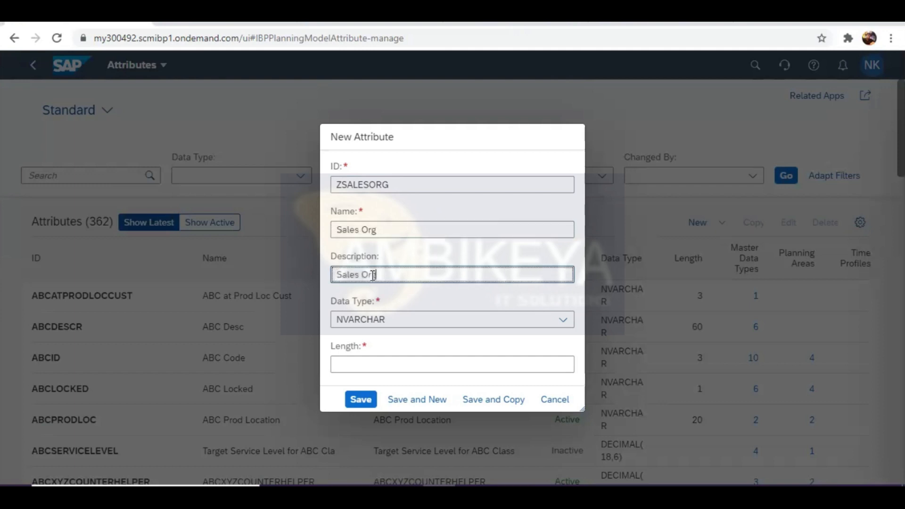
- Keep NVARCHAR as the attribute's data type, set its length to 40 and save it
click(567, 325)
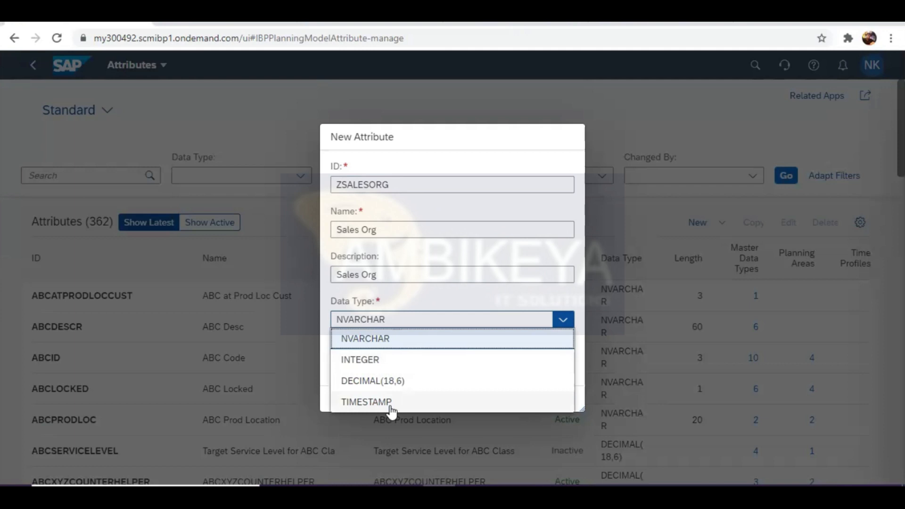
click(436, 296)
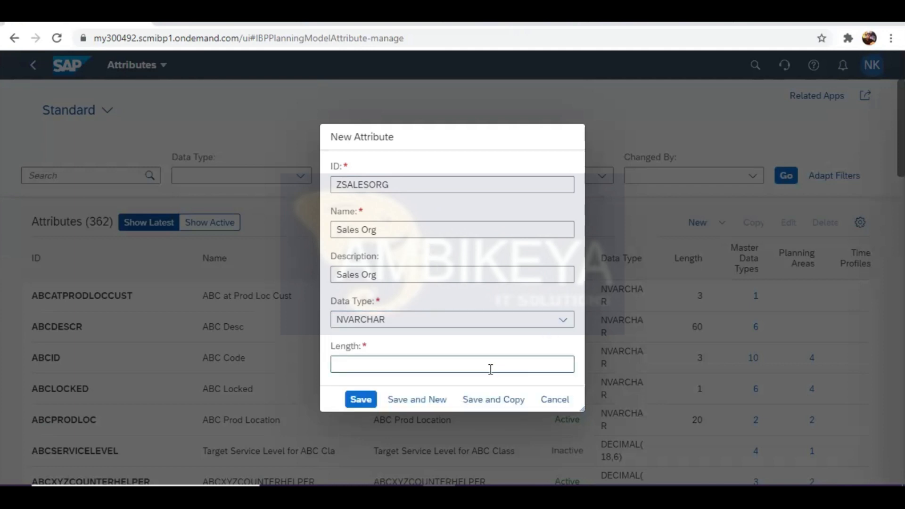
click(474, 363)
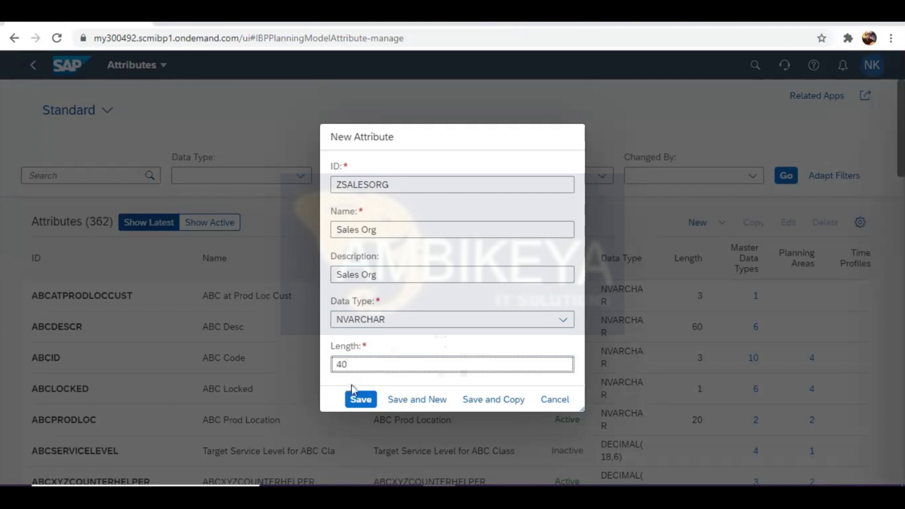
click(361, 399)
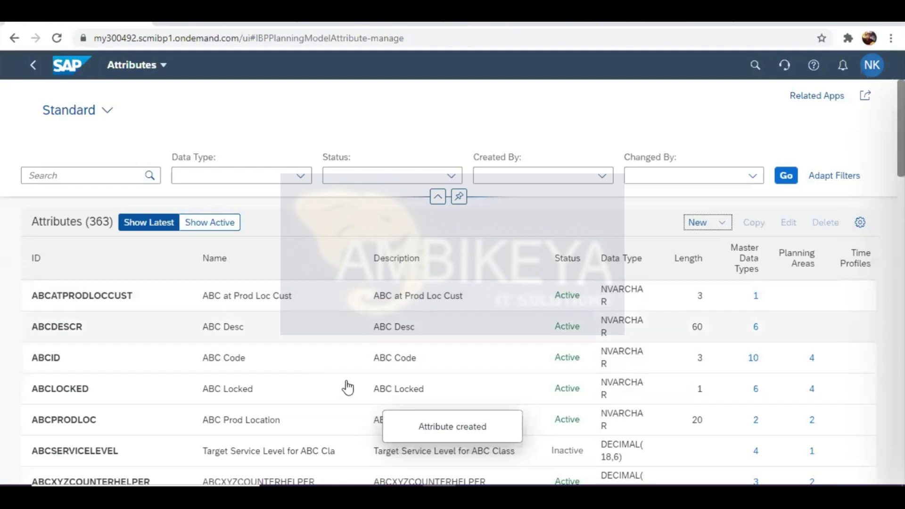
- Search the apps for "MASTER" and open Master Data Types - Model Configuration
scroll(322, 389, down, 1)
scroll(322, 389, down, 5)
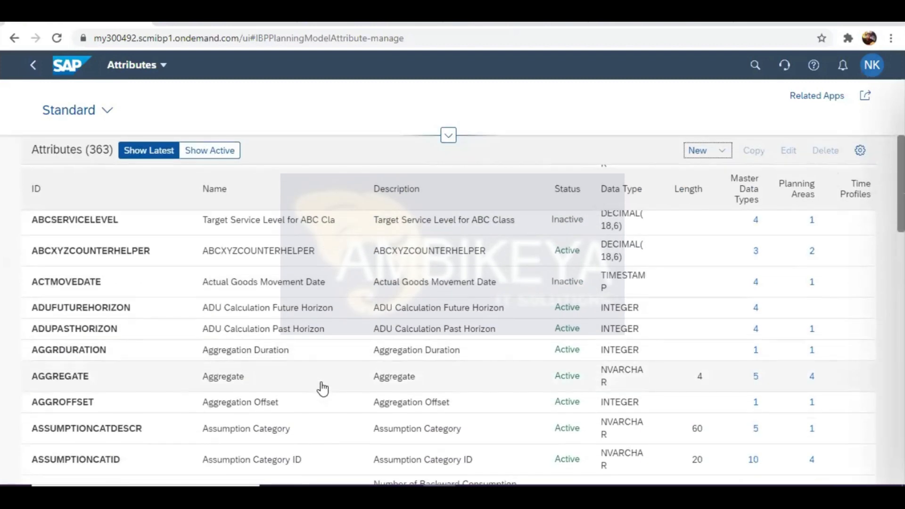
scroll(323, 389, up, 6)
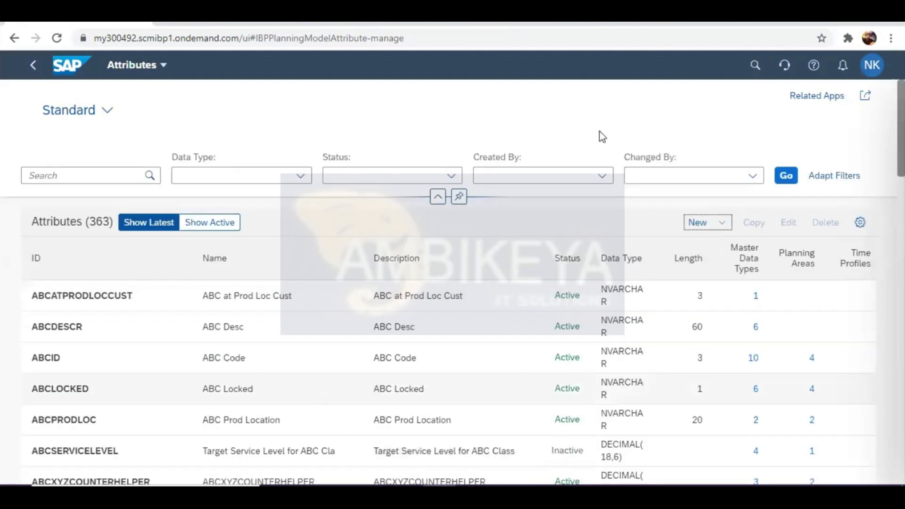
click(756, 65)
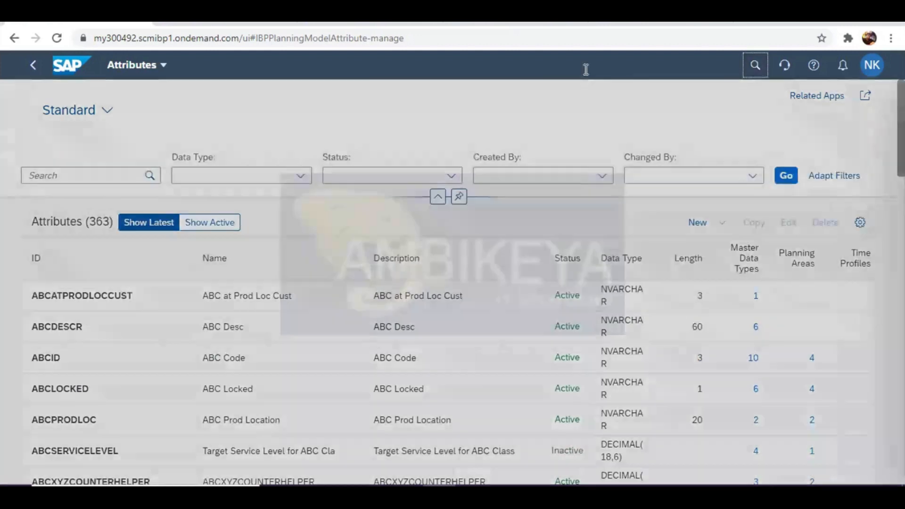
text(I)
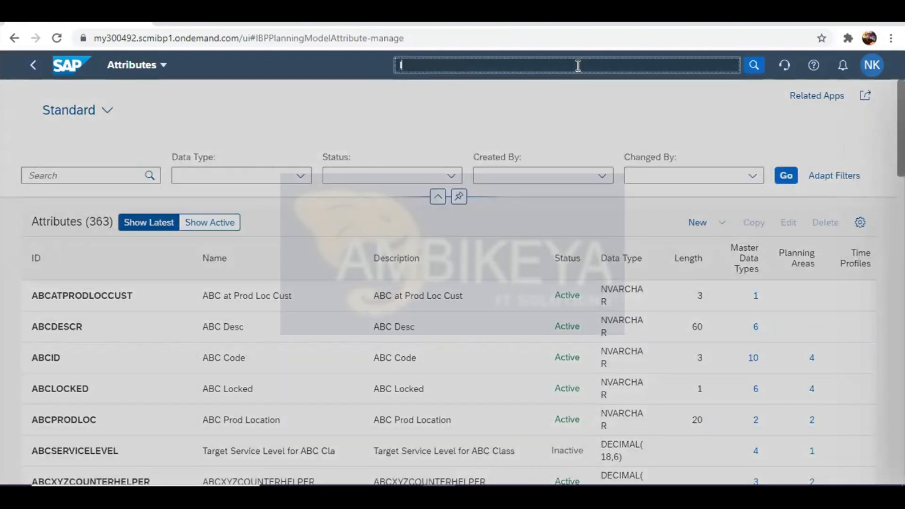
key(BackSpace)
text(MASTER)
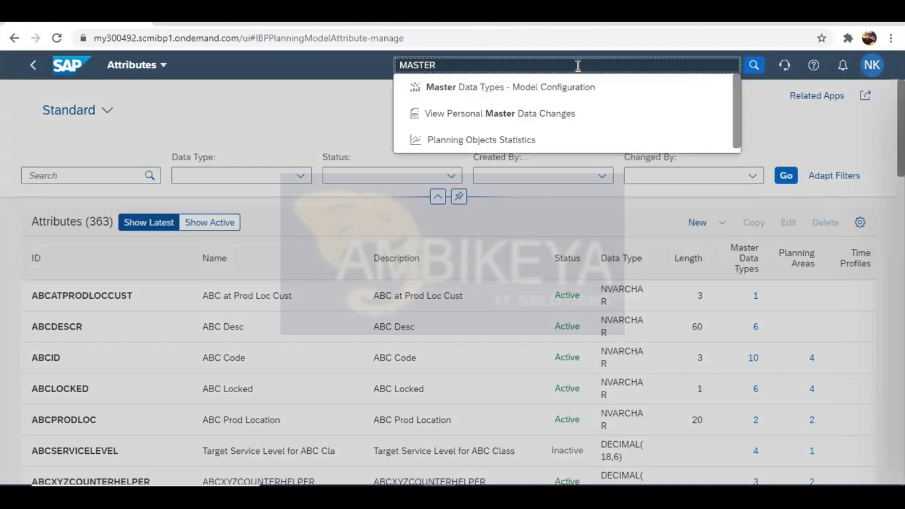
click(484, 87)
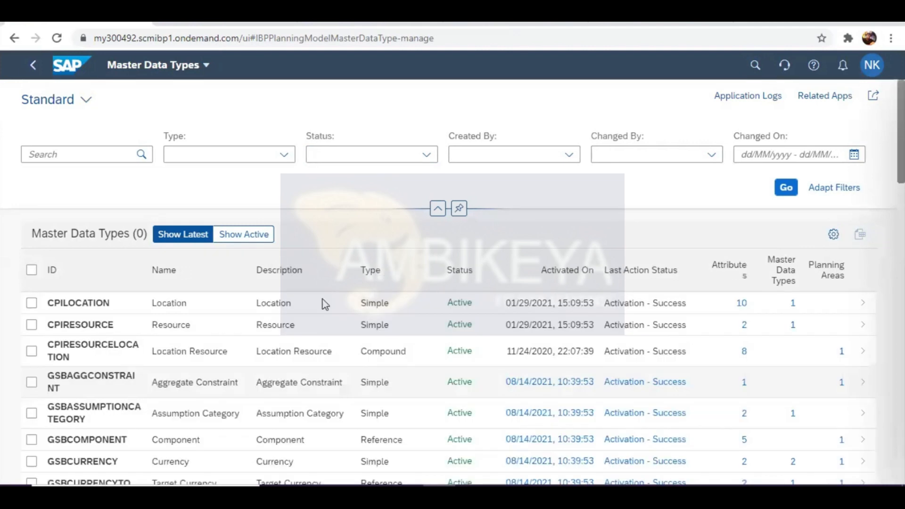
- Search the master data types for "GSB" and open the Location type GSBLOCATION
scroll(281, 384, down, 4)
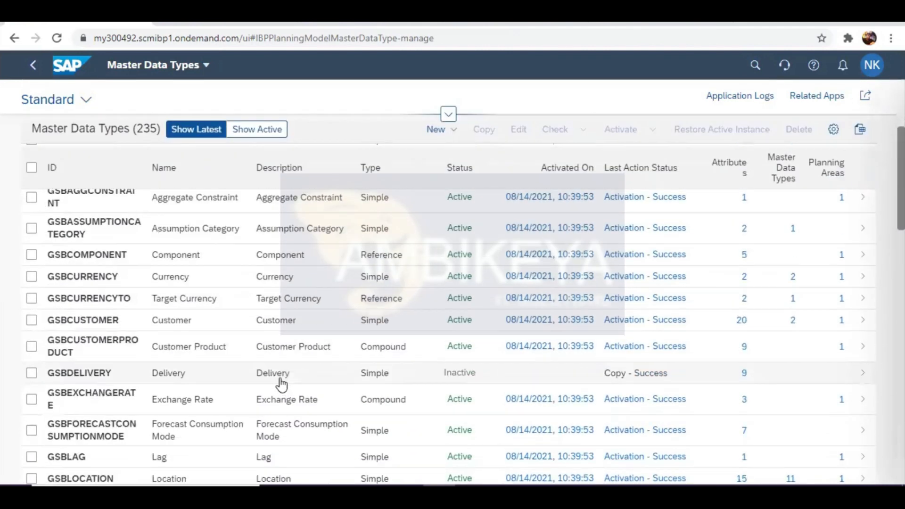
scroll(281, 384, down, 4)
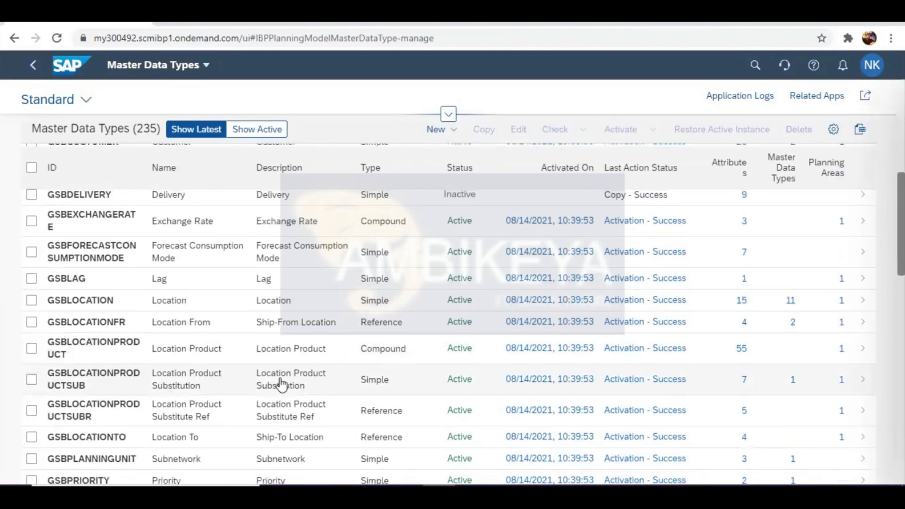
scroll(282, 385, up, 8)
click(75, 154)
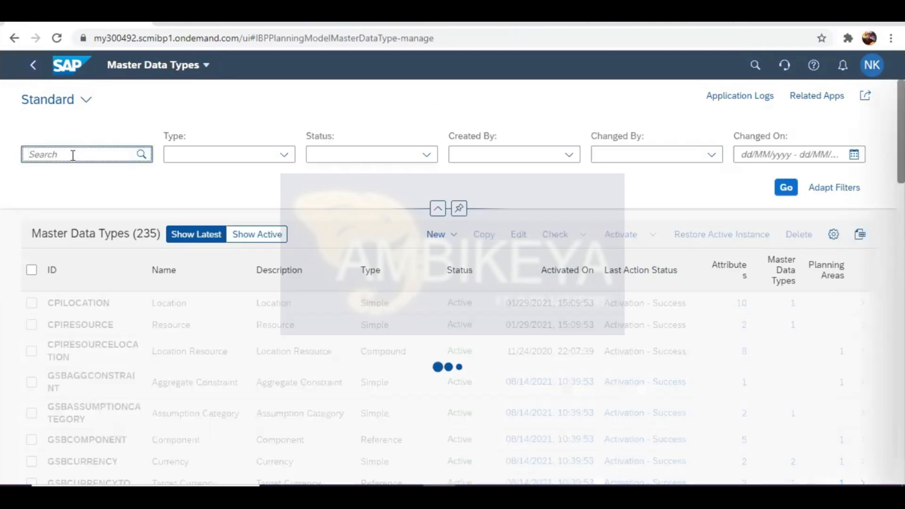
text(GSB)
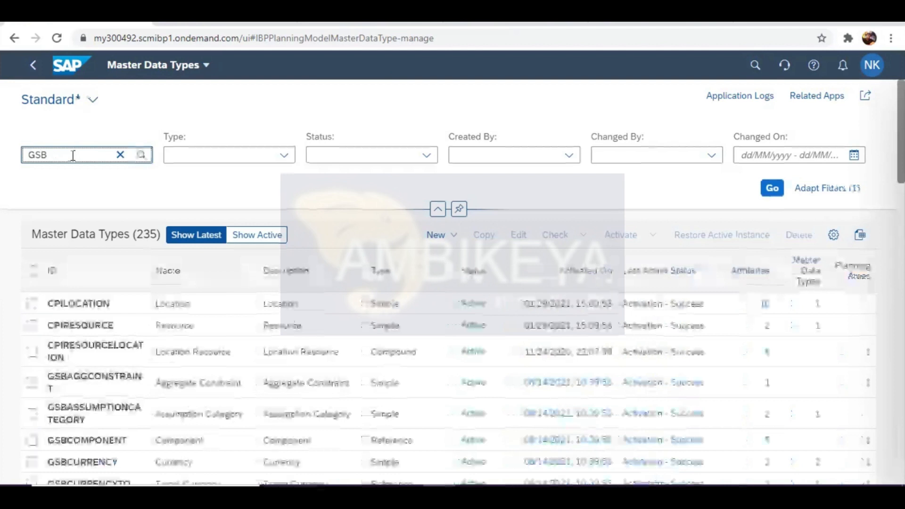
key(Return)
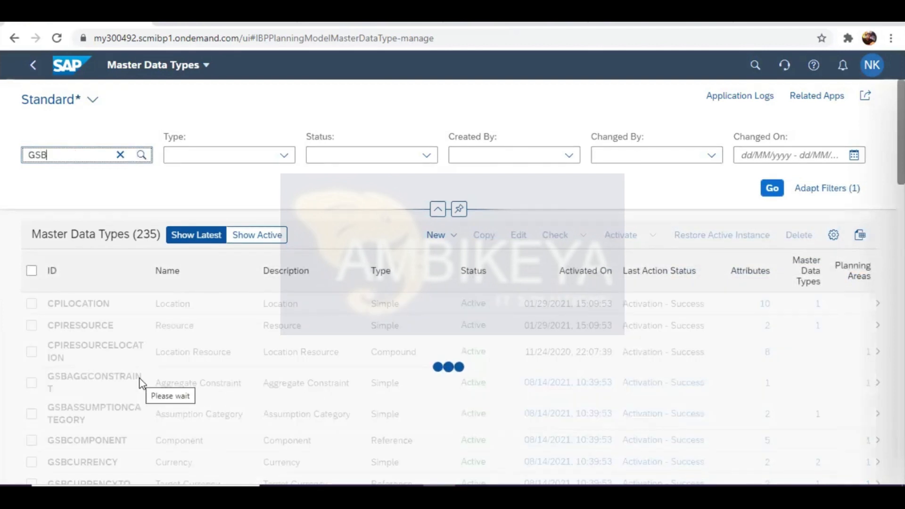
click(270, 197)
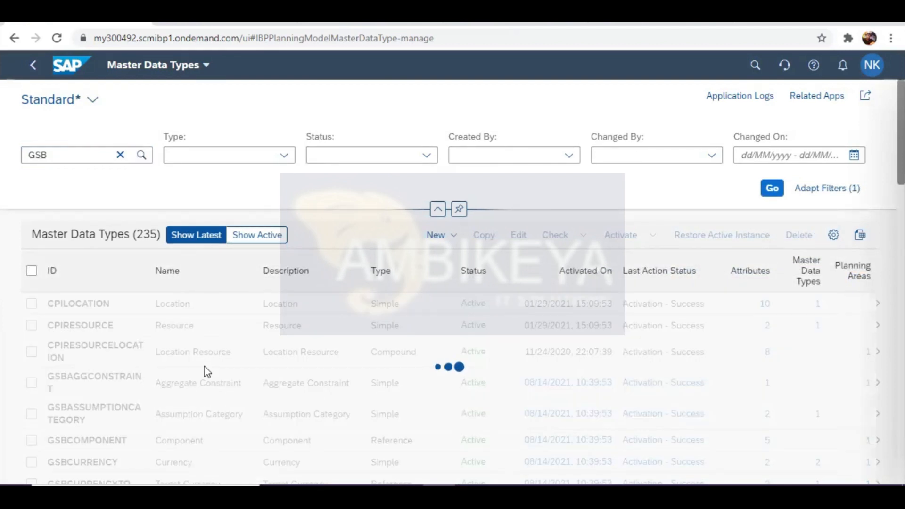
scroll(206, 379, down, 5)
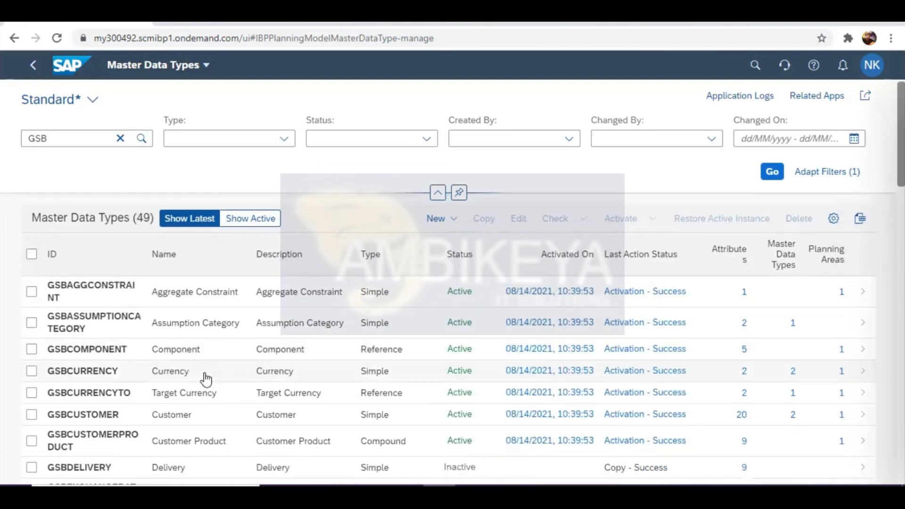
scroll(206, 379, down, 2)
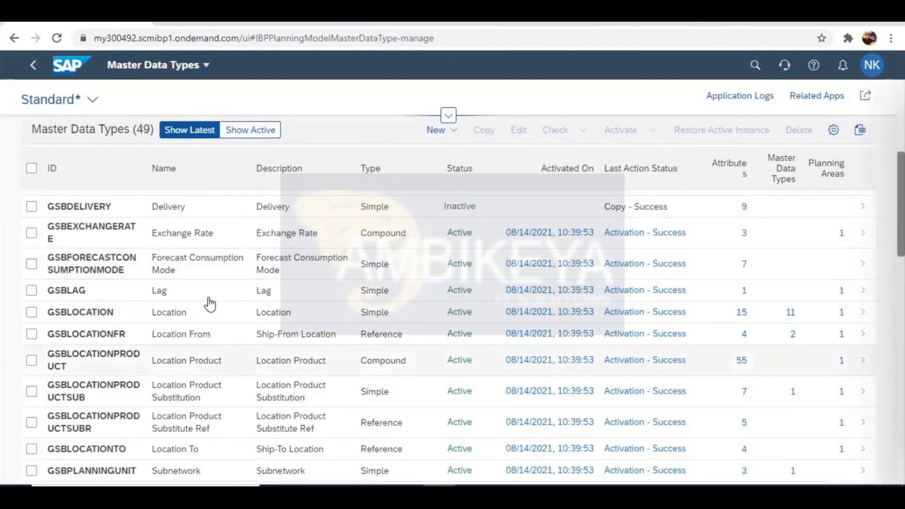
click(208, 315)
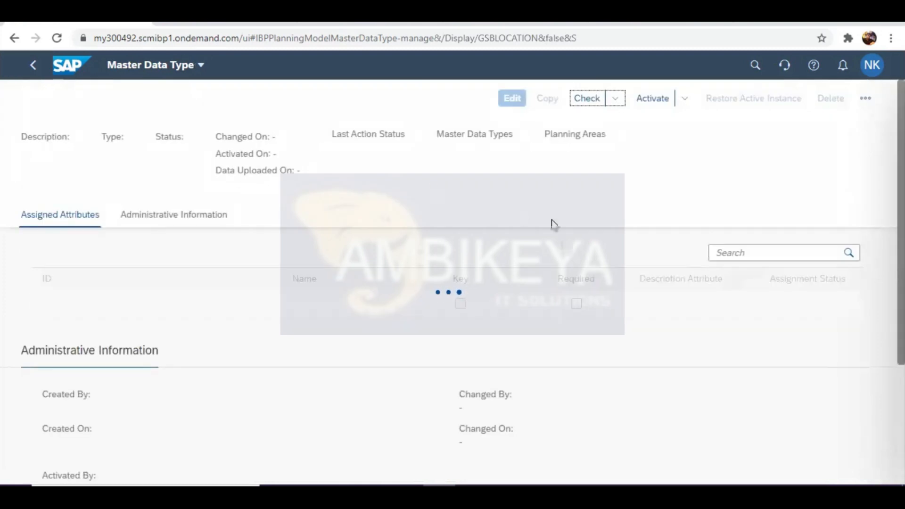
- Edit GSBLOCATION, find the Sales Org attribute by searching for "ZSALES", add it to the assigned attributes and save the master data type
click(512, 100)
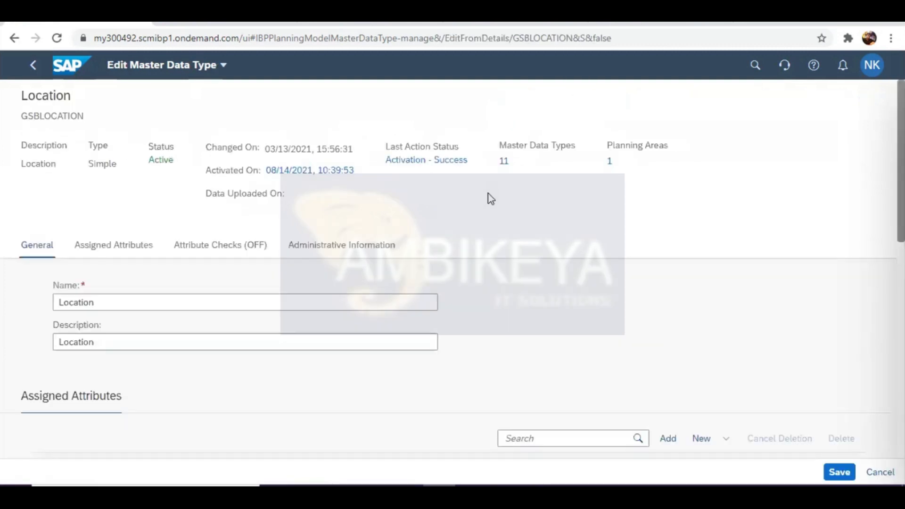
scroll(499, 264, down, 5)
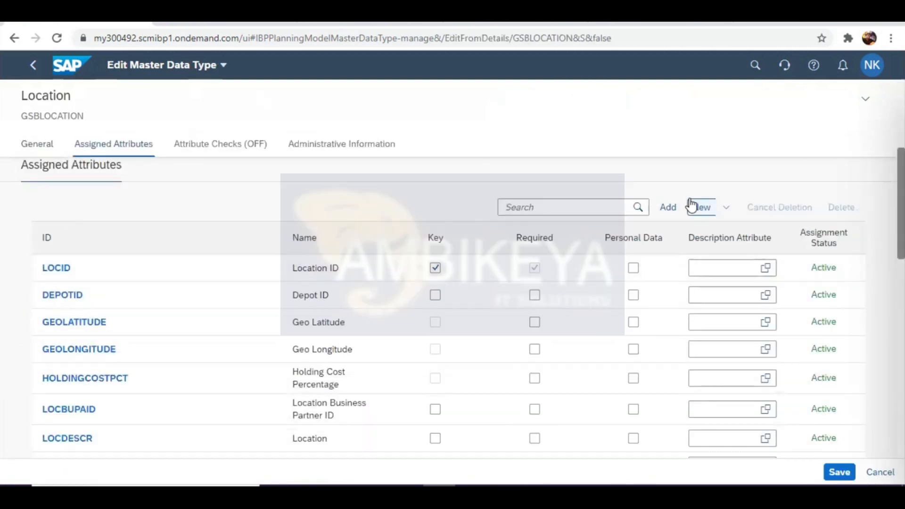
click(672, 209)
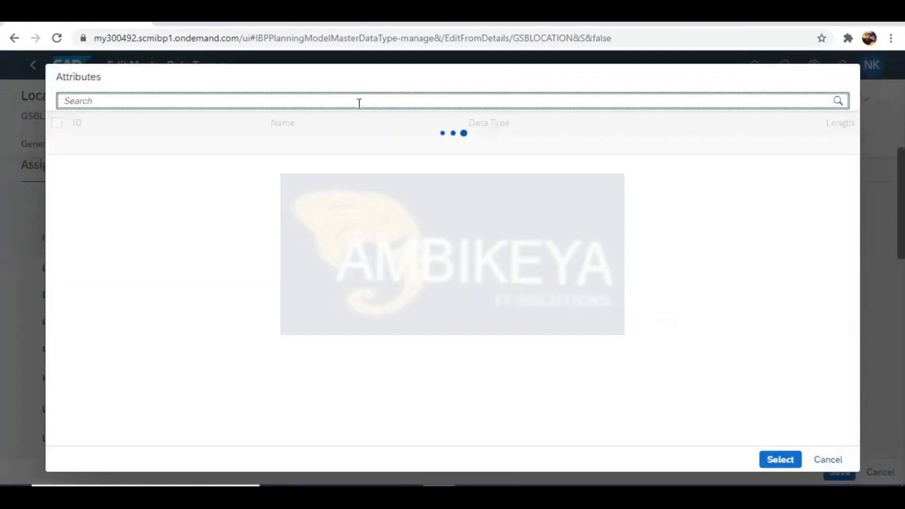
text(ZSALES)
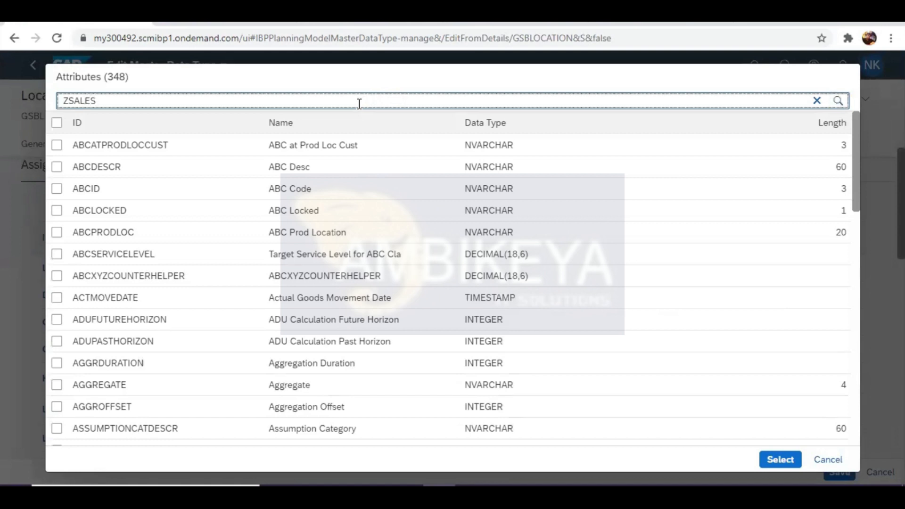
key(Return)
click(57, 123)
click(784, 461)
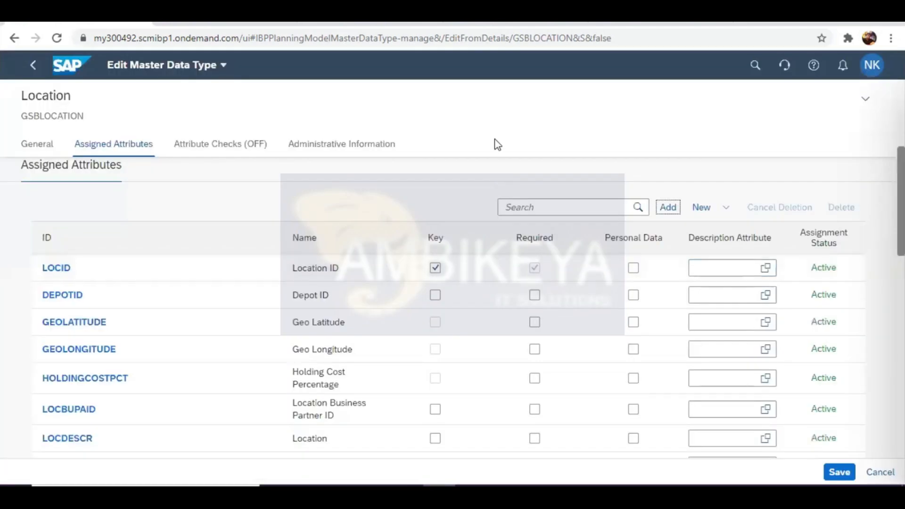
click(838, 472)
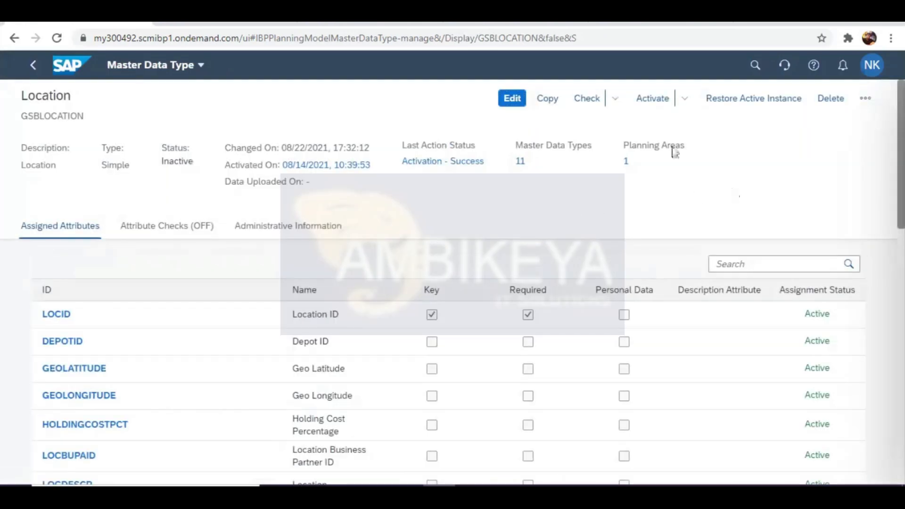
- Activate the GSBLOCATION master data type, then reload its details and check the ZSALESORG entry among its assigned attributes
click(655, 105)
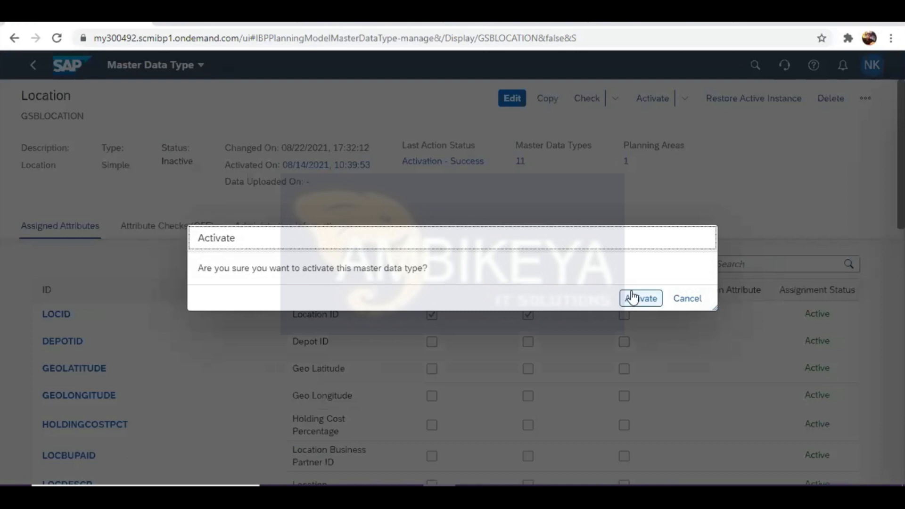
click(642, 298)
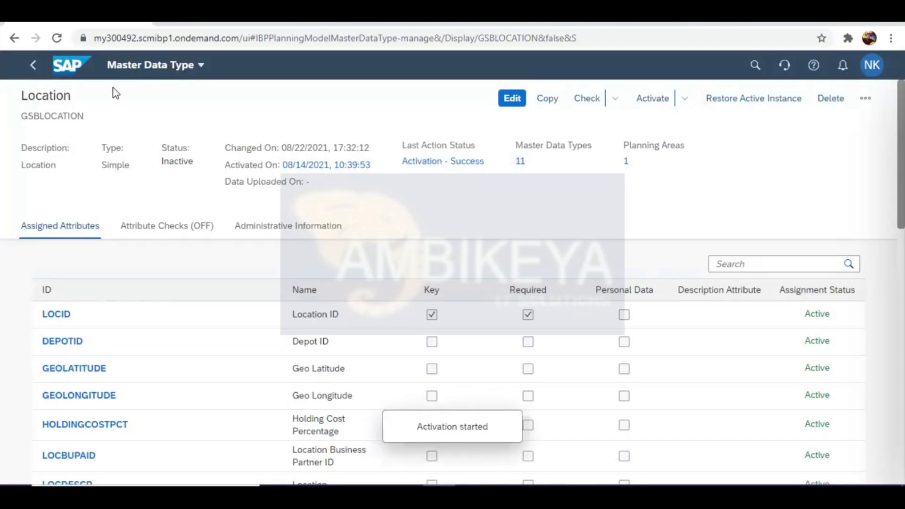
click(57, 38)
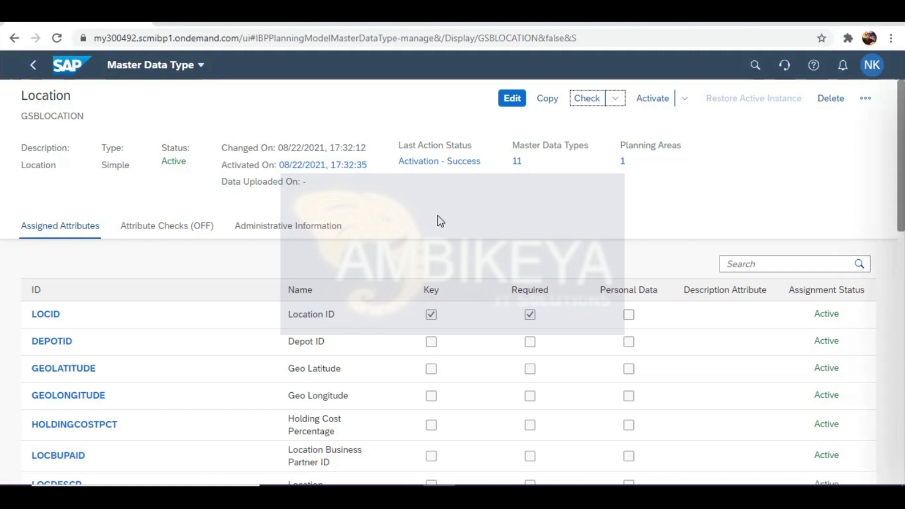
scroll(186, 388, down, 10)
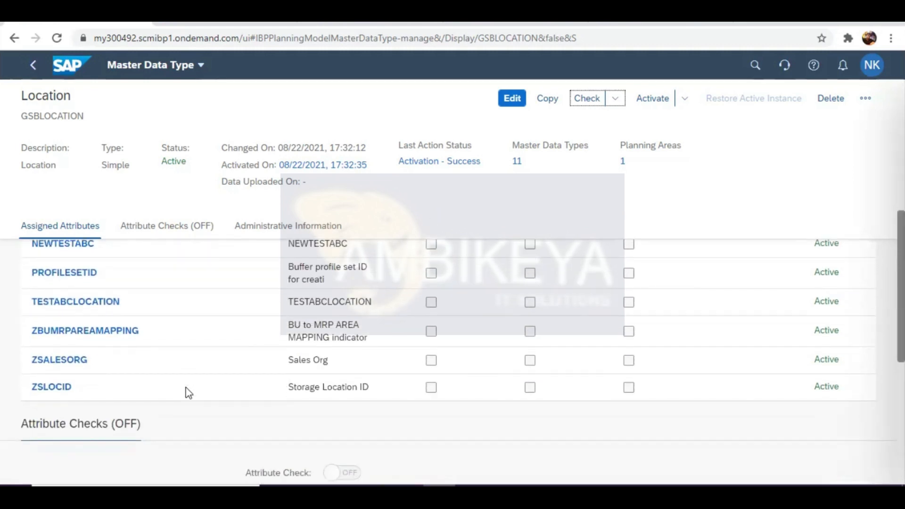
click(211, 363)
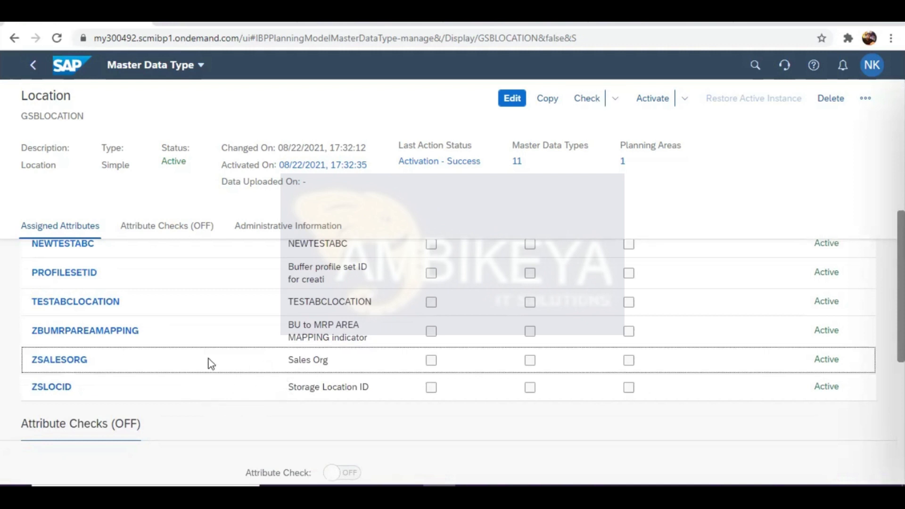
click(486, 217)
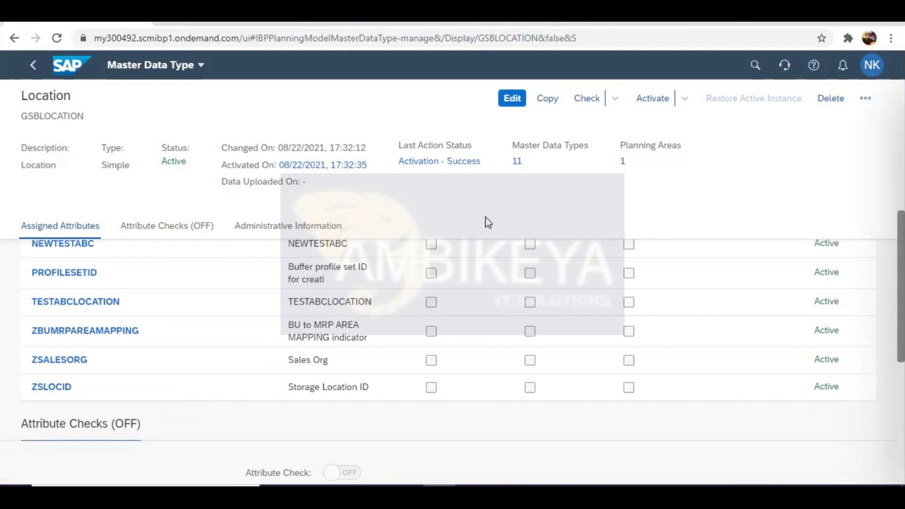
- Return to the home page, search the apps for "planning area" and open Planning Areas - Model Configuration
click(29, 64)
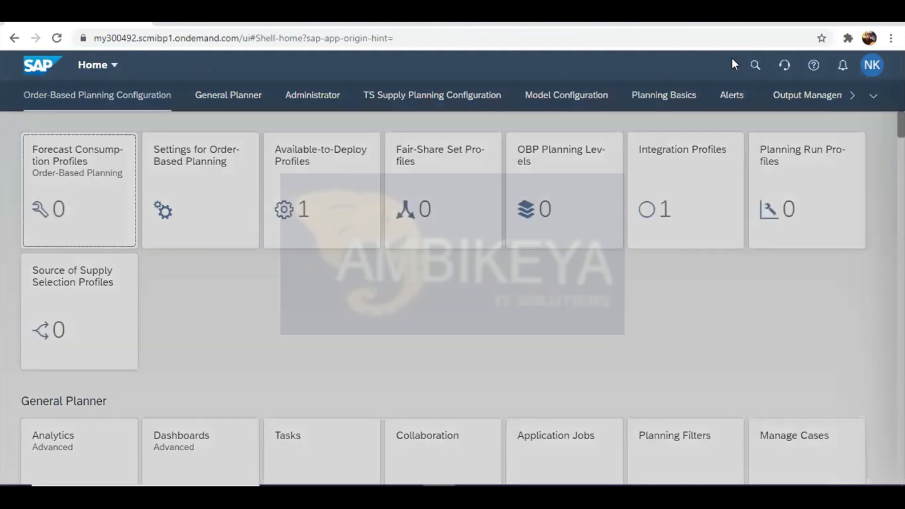
click(746, 69)
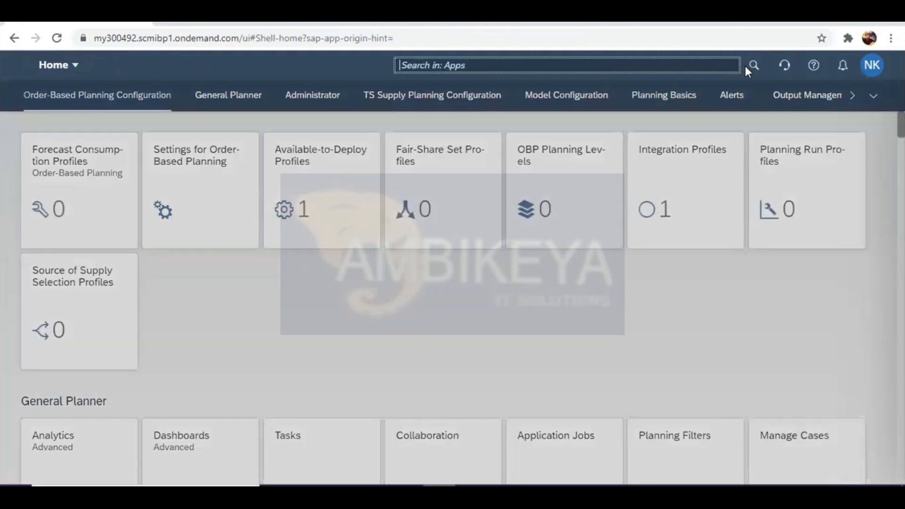
text(pl)
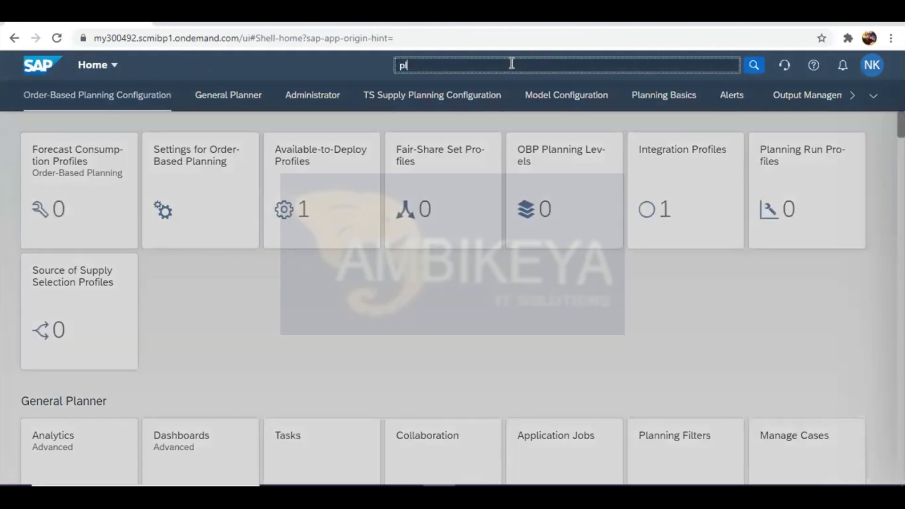
text(anning area)
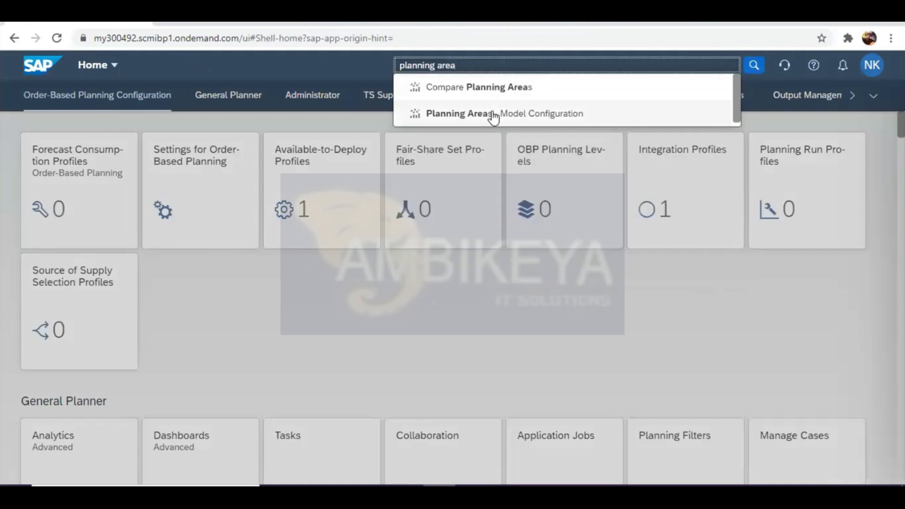
click(447, 115)
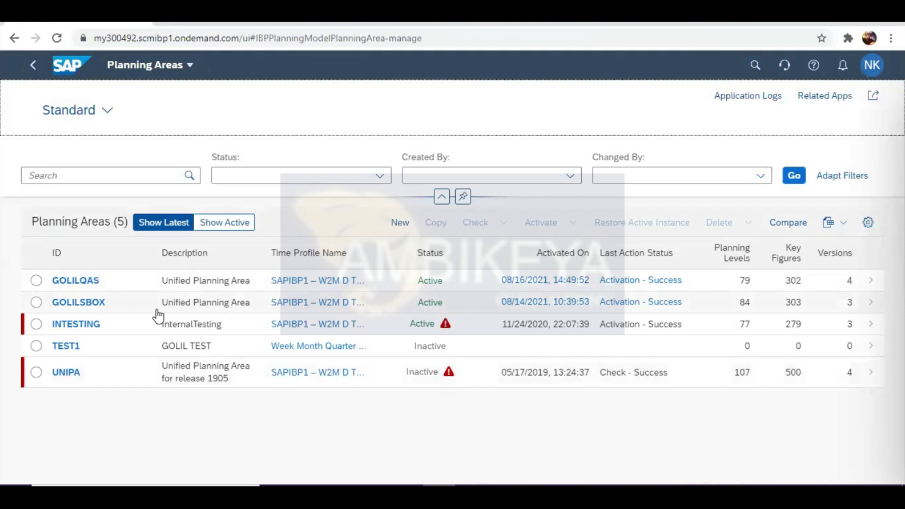
- Open the GOLILSBOX planning area and bring up its attributes at the GSBLOCATION entries, viewing the planning levels on the way
click(156, 302)
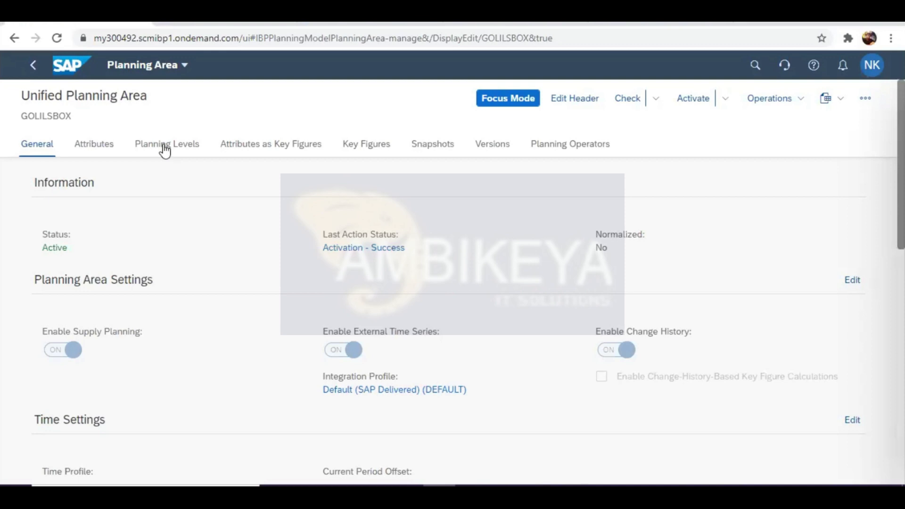
click(165, 146)
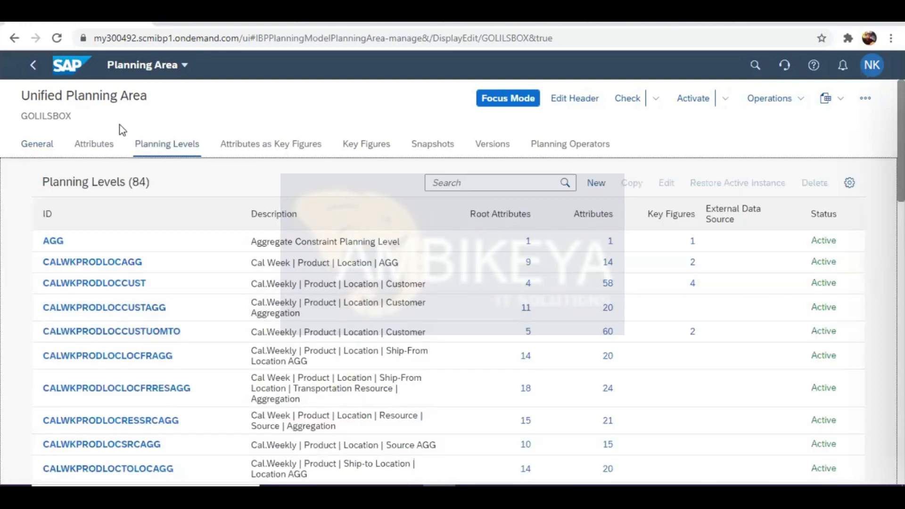
click(94, 144)
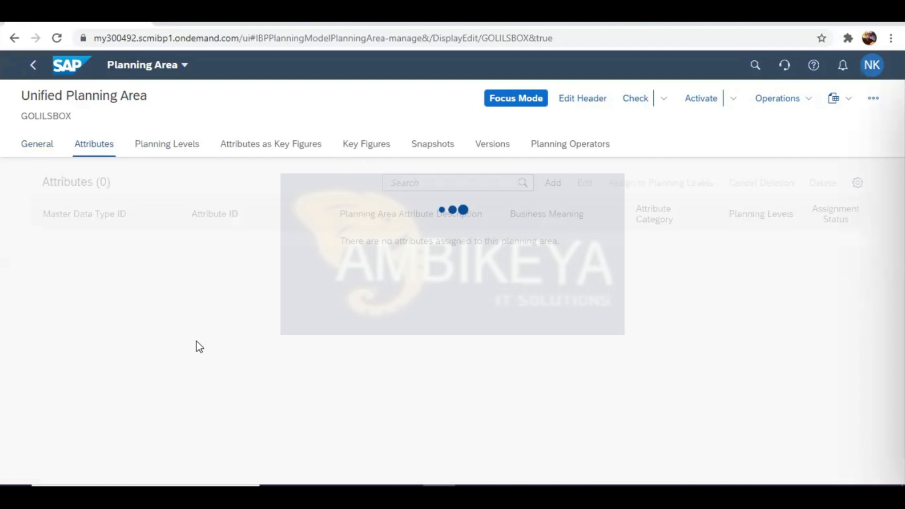
scroll(196, 342, down, 5)
scroll(196, 347, down, 10)
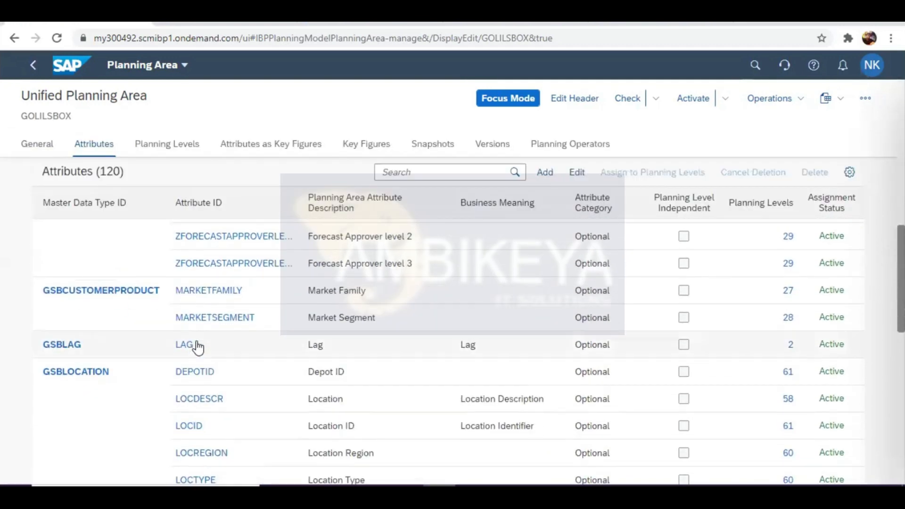
- Add the ZSALESORG attribute of GSBLOCATION to the planning area's attributes without assigning it to planning levels
click(545, 172)
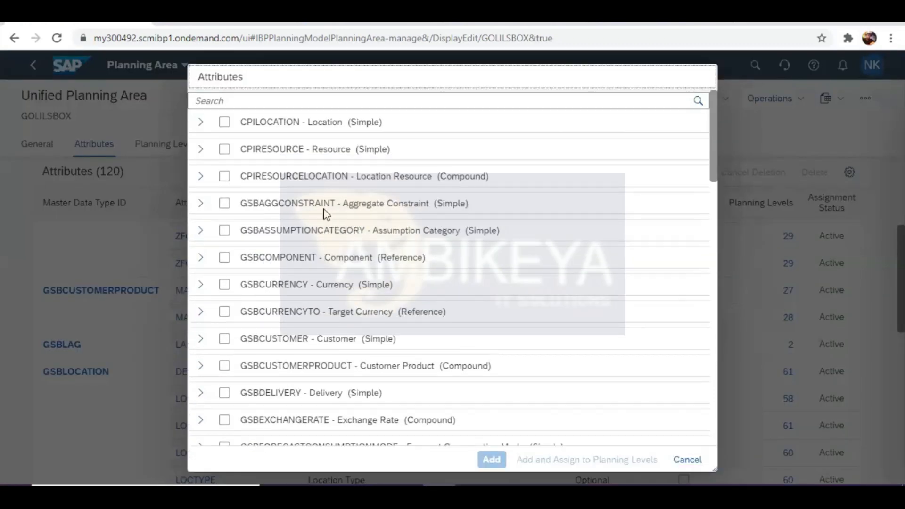
click(289, 101)
text(GSBLOCATION)
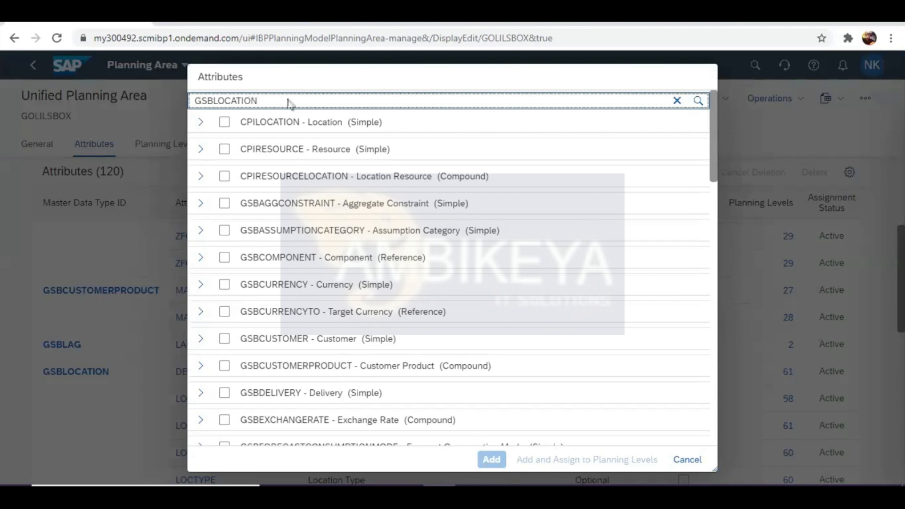
key(Return)
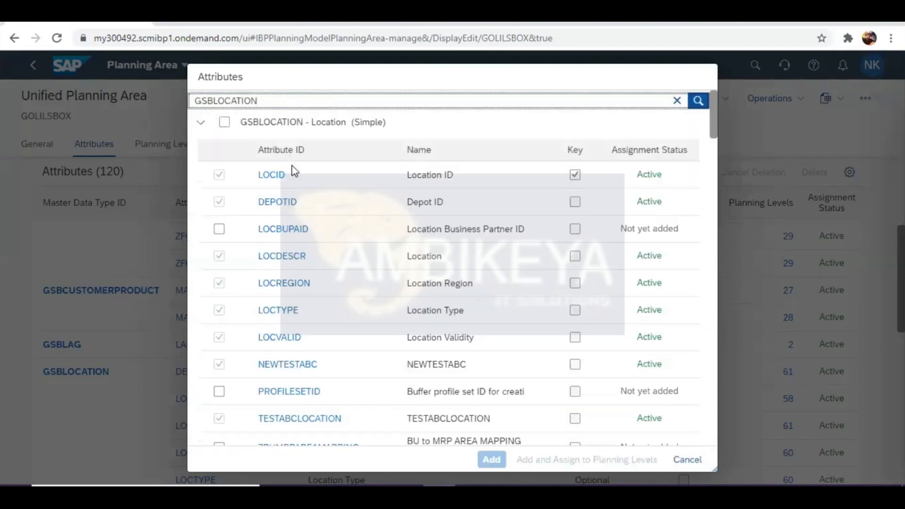
scroll(344, 289, down, 4)
scroll(342, 285, down, 1)
click(219, 235)
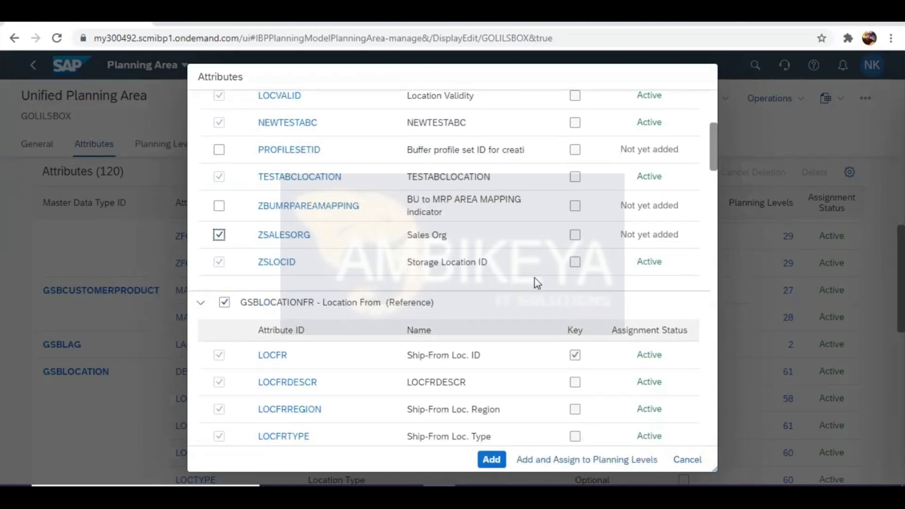
click(492, 463)
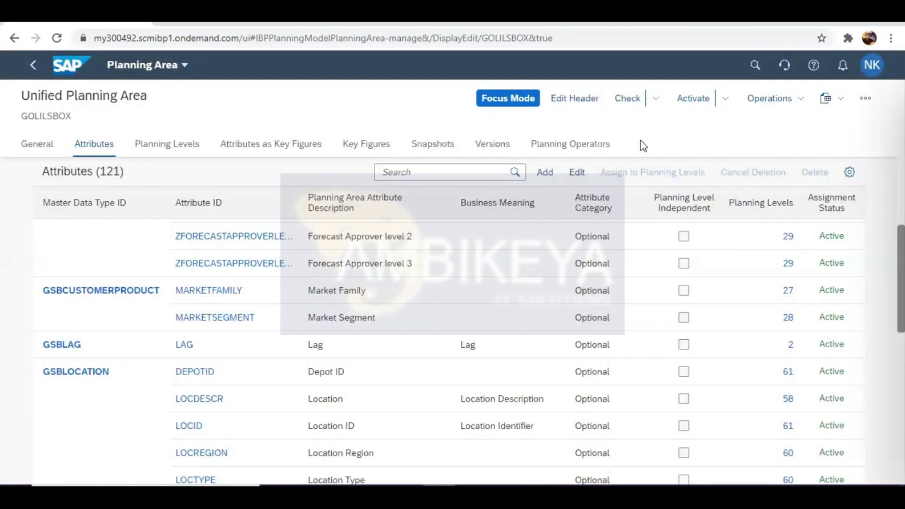
- Switch to the NewPlanningView 1 workbook in Excel and search the planning view's available attributes for SALES, leaving the view unedited
mouse_move(713, 458)
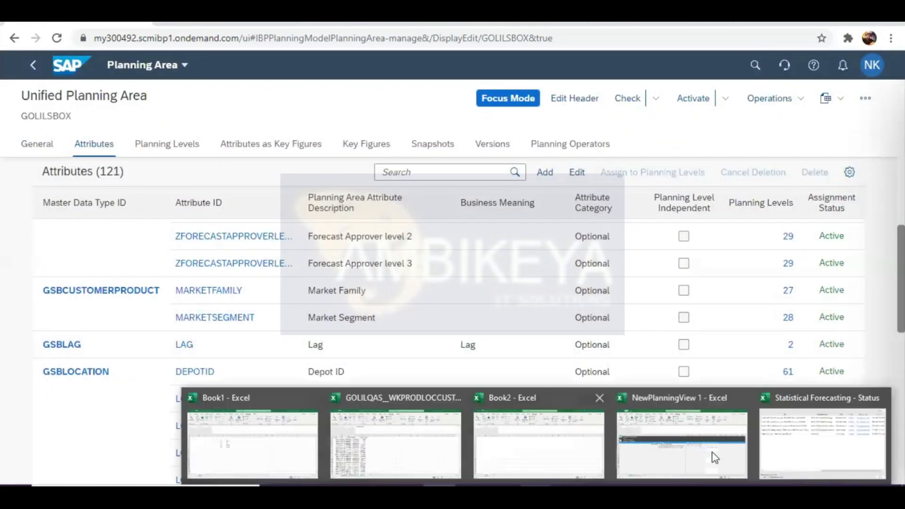
click(696, 428)
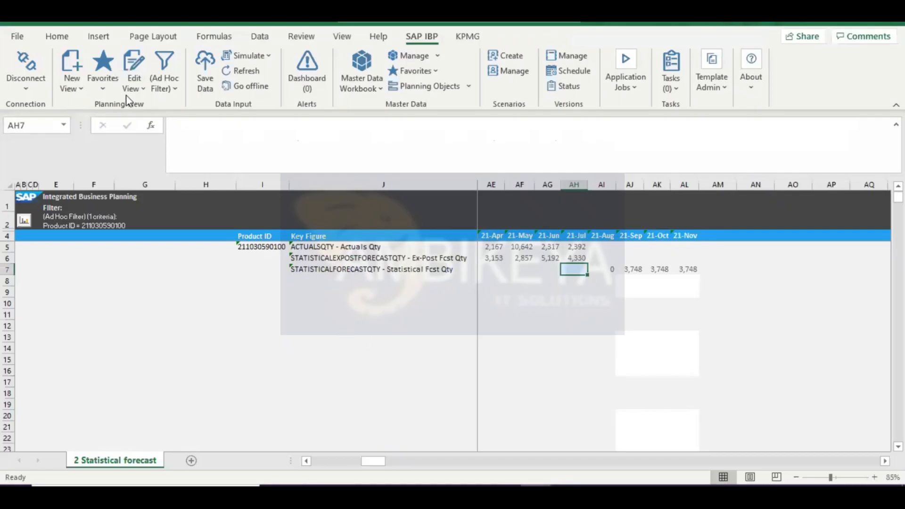
click(139, 80)
click(147, 111)
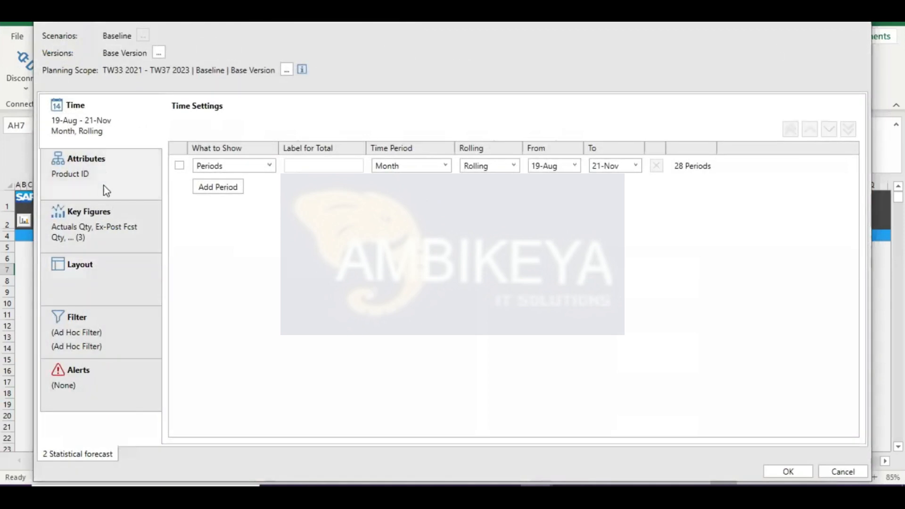
click(857, 24)
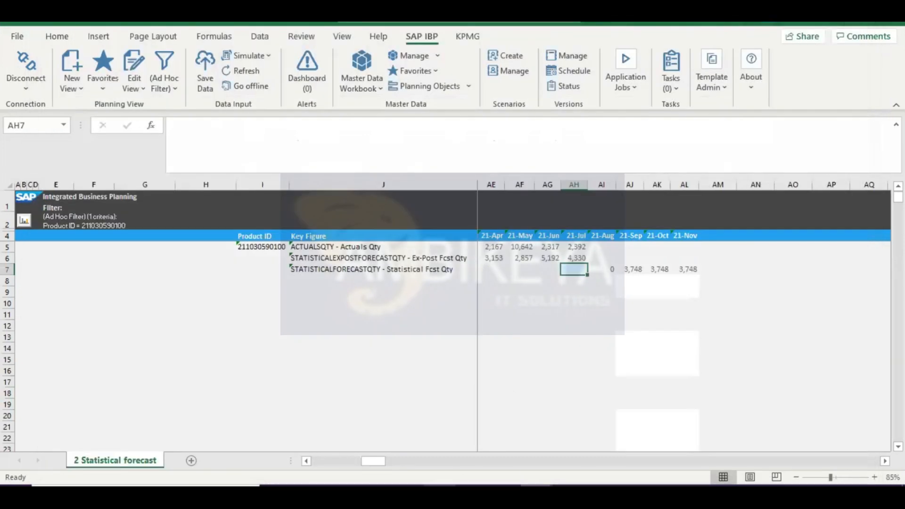
click(134, 84)
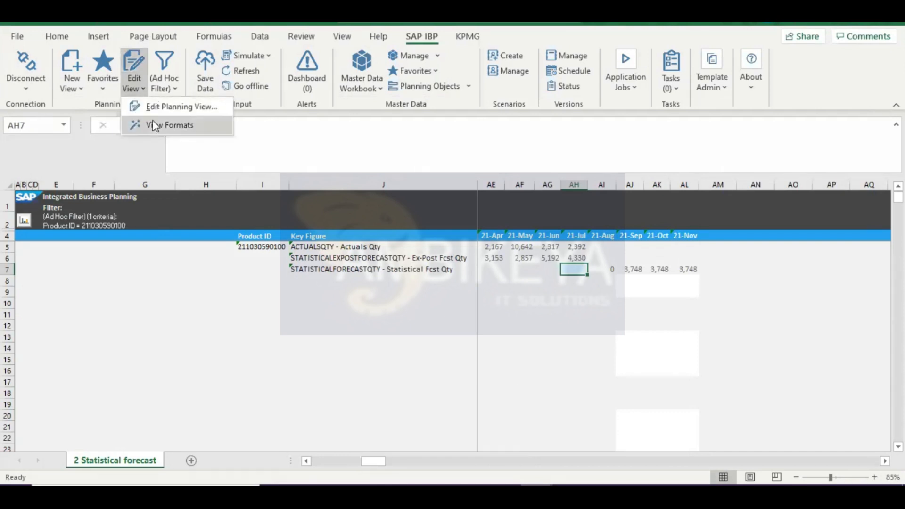
click(151, 112)
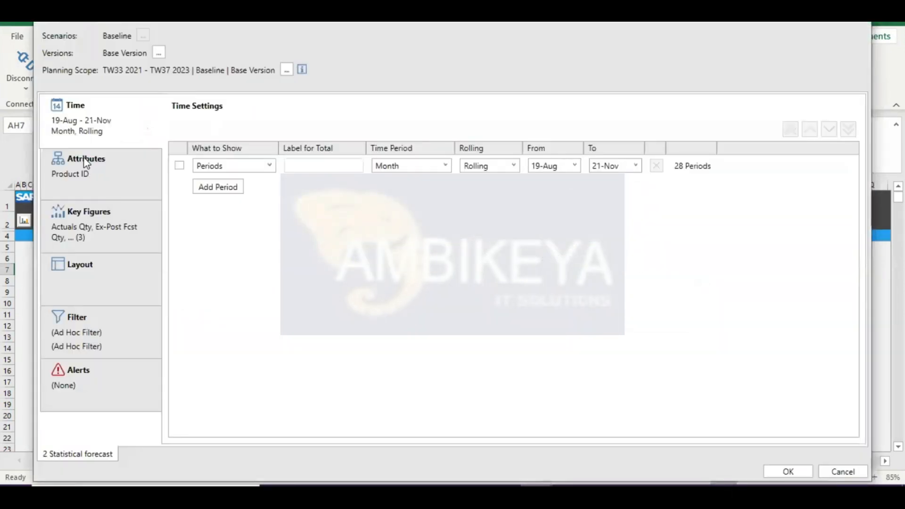
click(83, 161)
click(257, 134)
text(SALES)
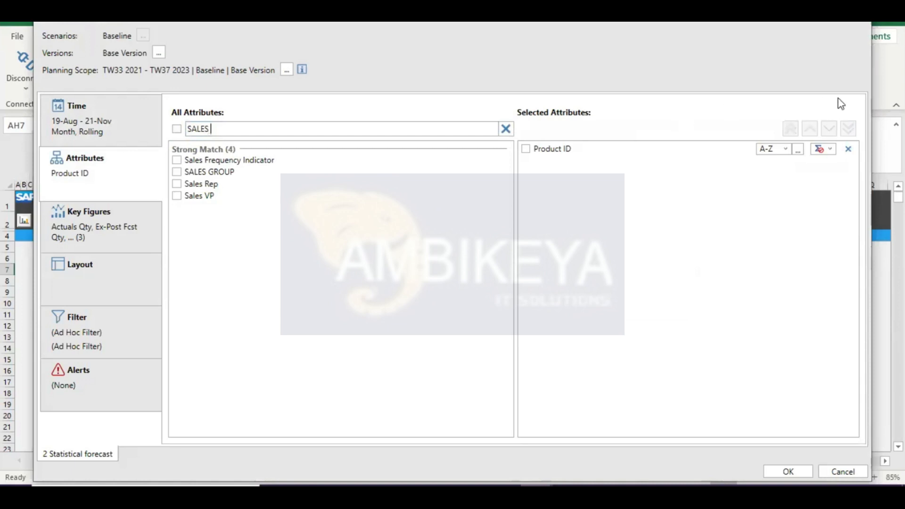
click(505, 129)
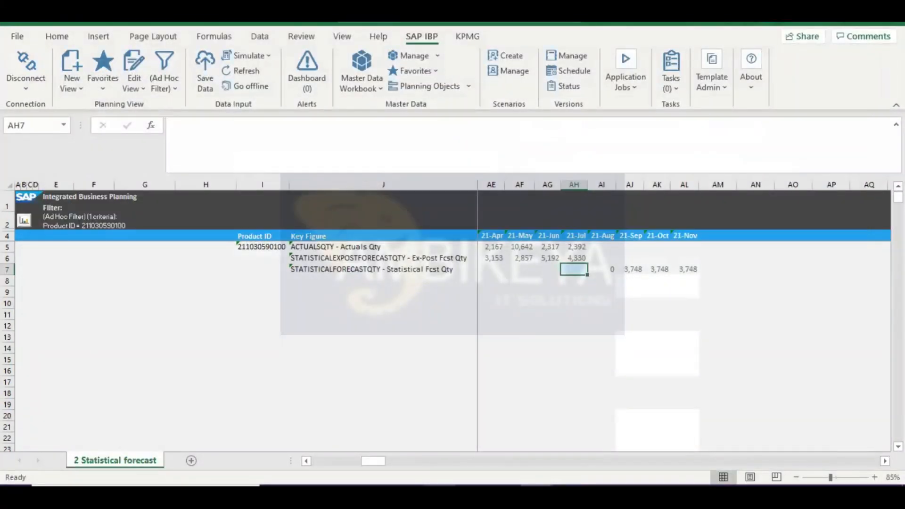
- Return to the GOLILSBOX planning area in Chrome and open the planning level assignment for GSBLOCATION's ZSALESORG attribute
mouse_move(431, 447)
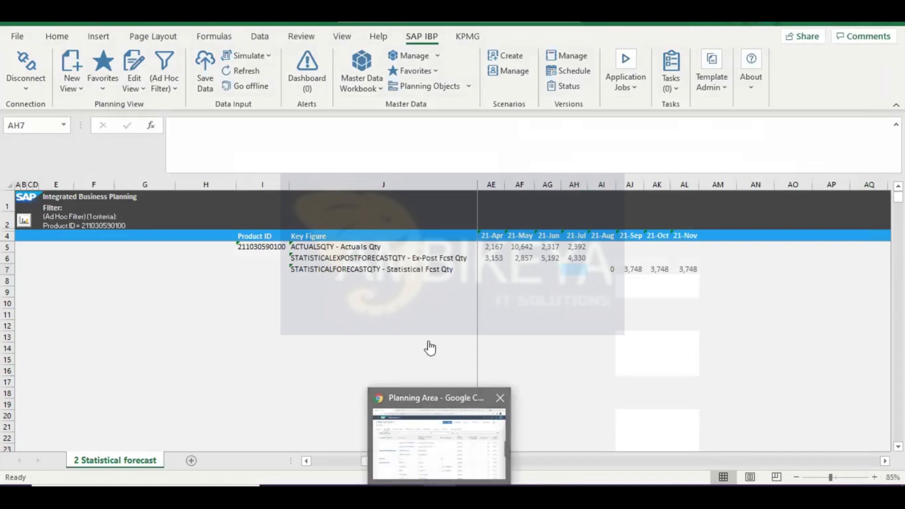
click(399, 407)
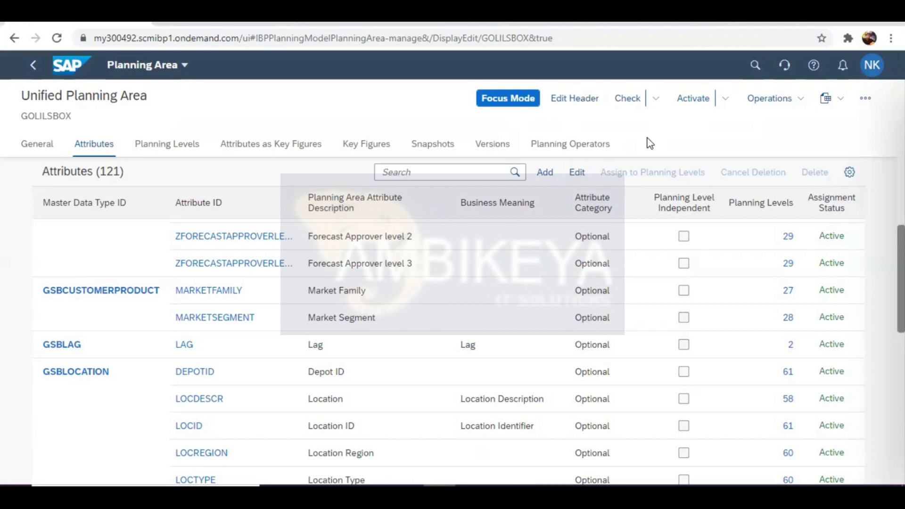
scroll(353, 325, down, 5)
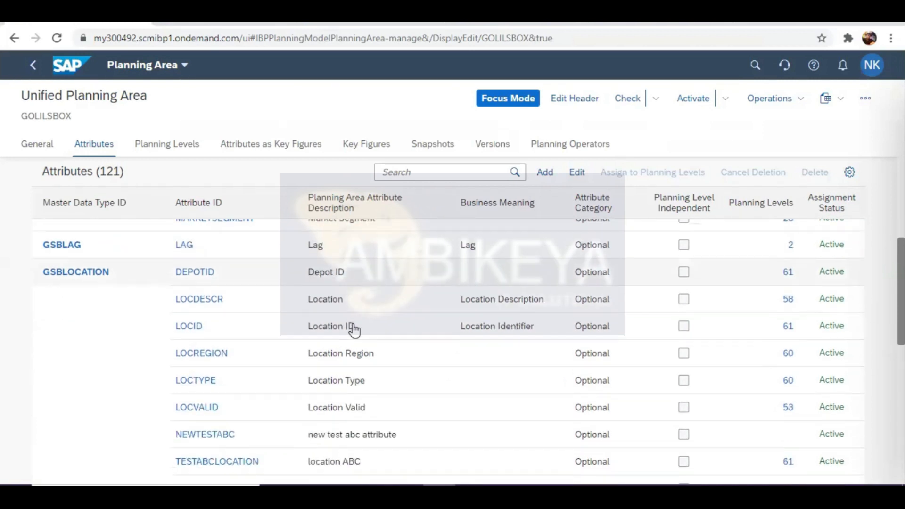
click(283, 346)
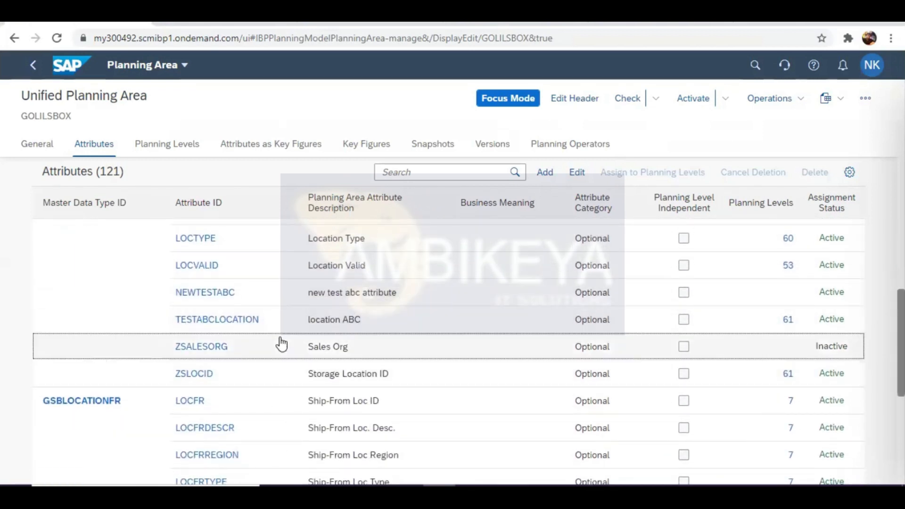
click(622, 172)
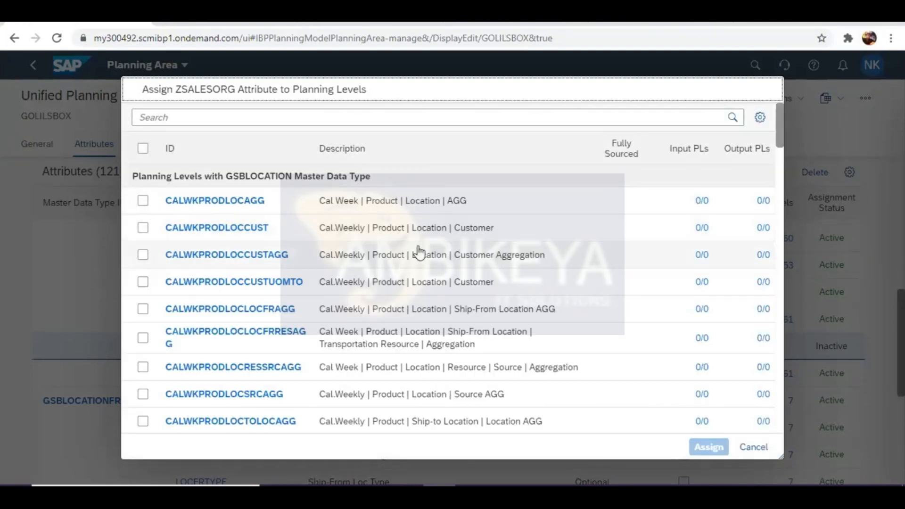
- Select the calendar-week planning levels CALWKPRODLOCCUST and CALWKPRODLOCCUSTUOMTO for the ZSALESORG attribute
click(143, 228)
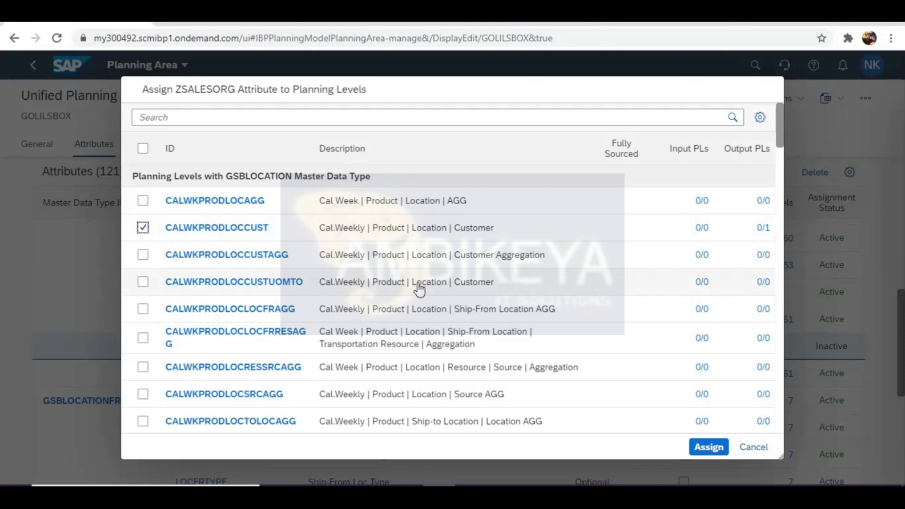
scroll(419, 290, down, 1)
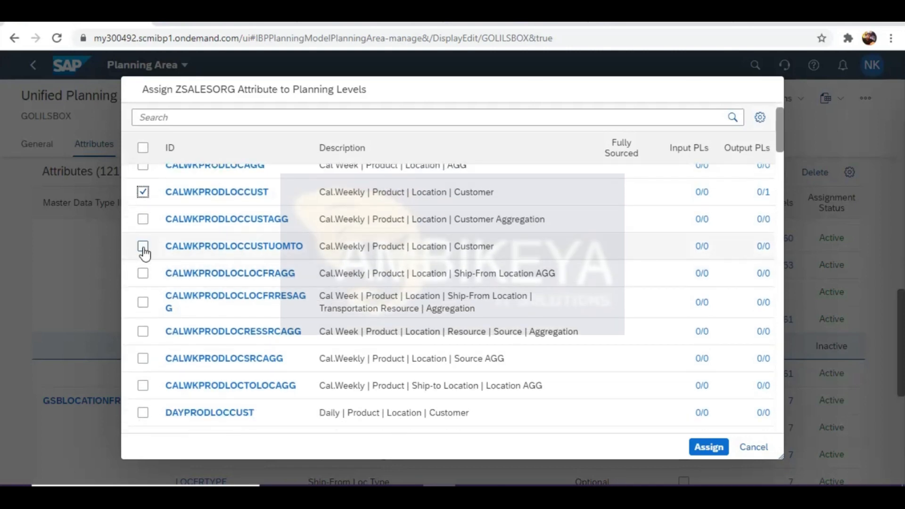
click(143, 246)
- Add DAYPRODLOCCUSTUOMTO, MTHPRODLOCCUST, MTHPRODLOCCUSTLAG and MTHPRODLOCCUSTLAGUOMTO to the planning levels selected for ZSALESORG
scroll(428, 284, down, 3)
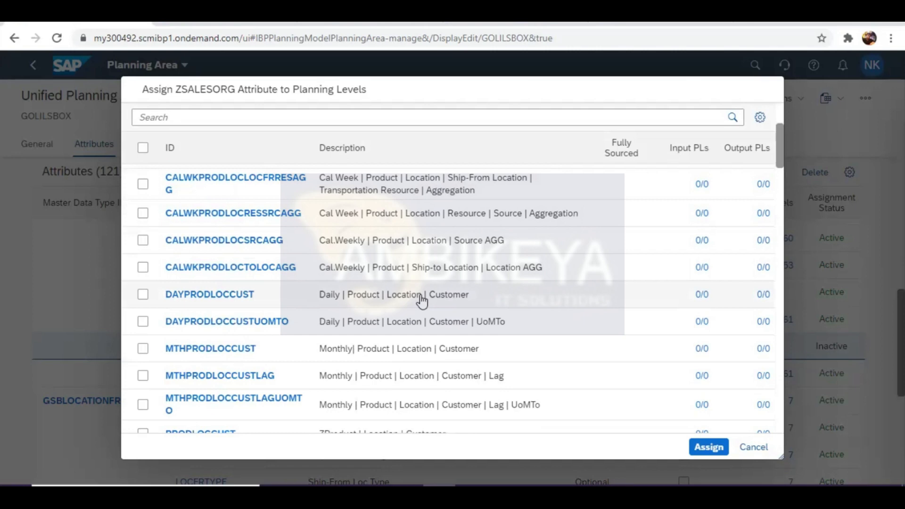
scroll(422, 300, down, 5)
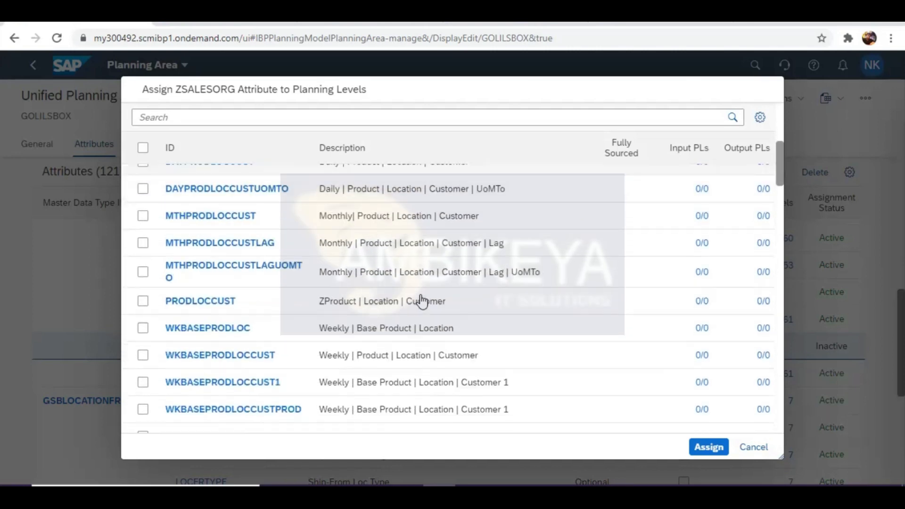
click(143, 184)
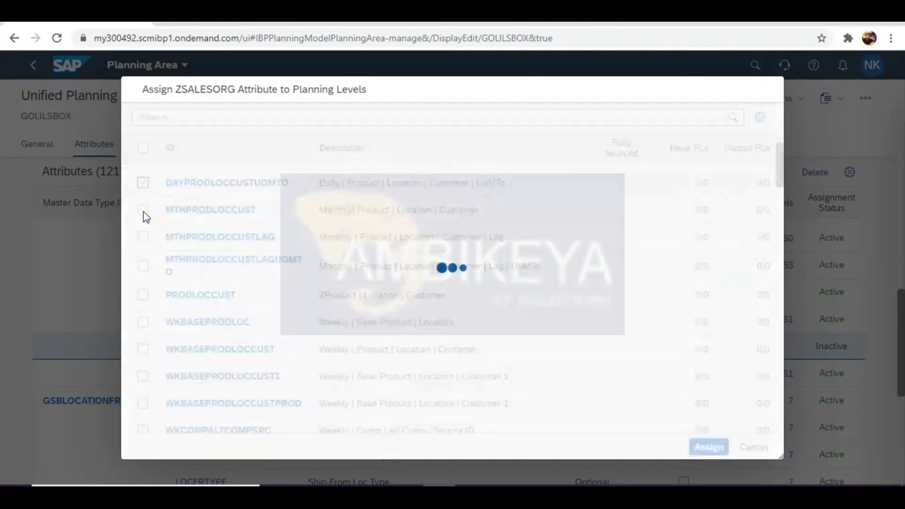
click(143, 210)
click(143, 237)
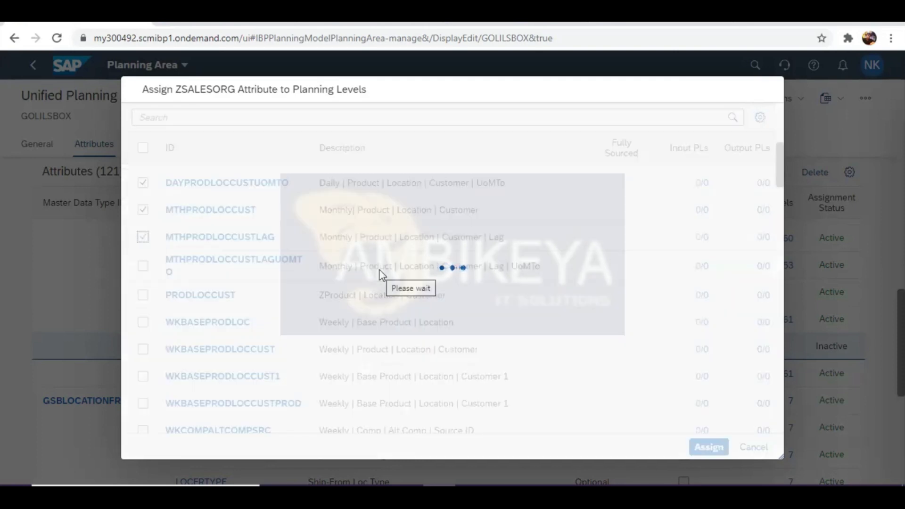
scroll(380, 273, down, 1)
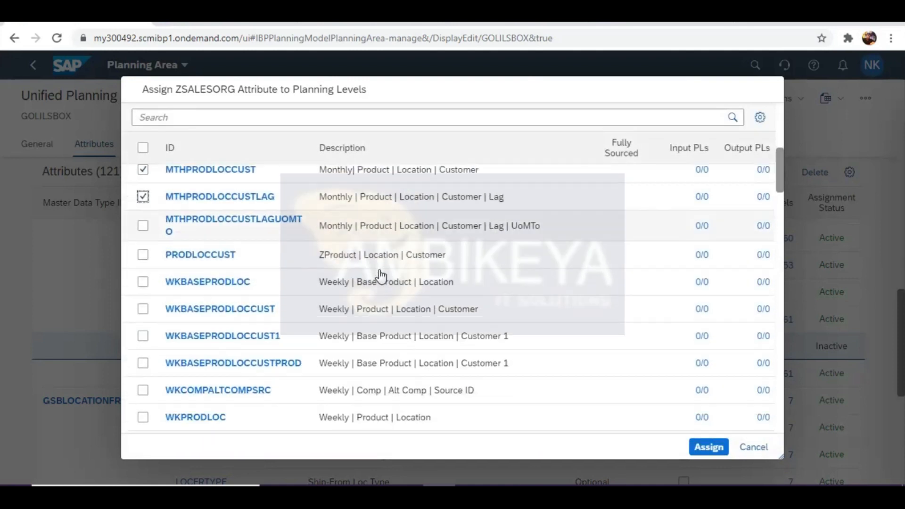
click(142, 226)
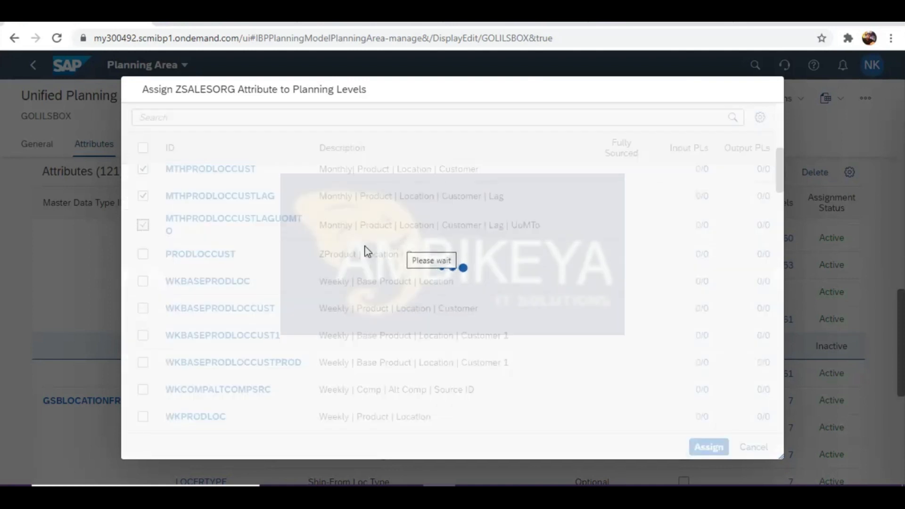
- Extend the ZSALESORG planning level selection with PRODLOCCUST, WKBASEPRODLOC and a further level below them
scroll(367, 303, down, 2)
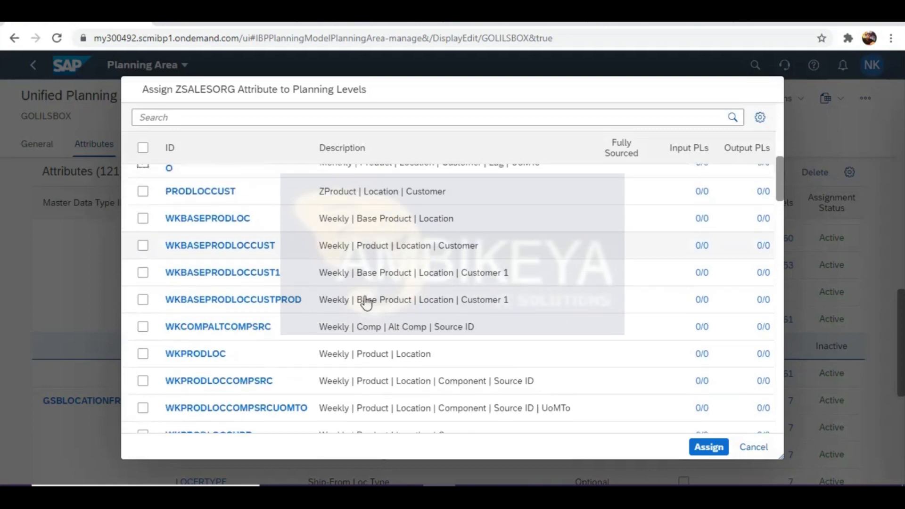
scroll(366, 304, up, 3)
click(143, 276)
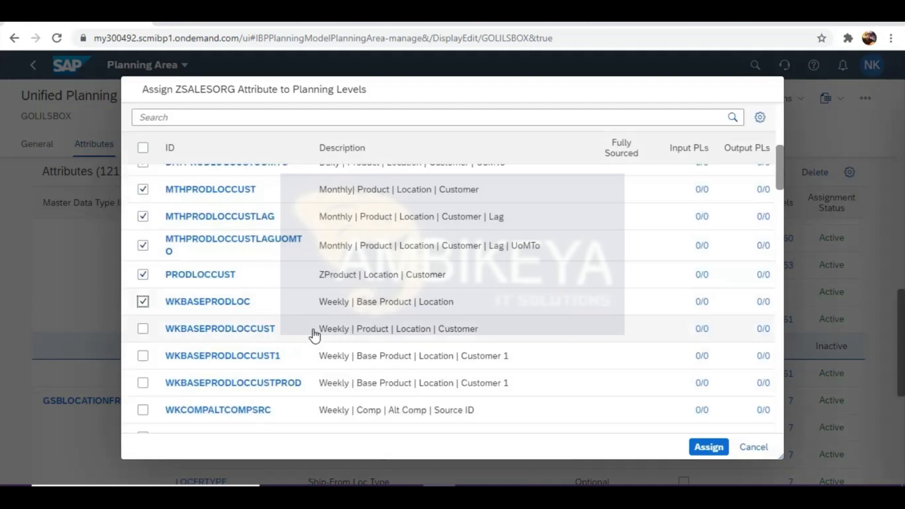
scroll(313, 334, down, 3)
click(142, 237)
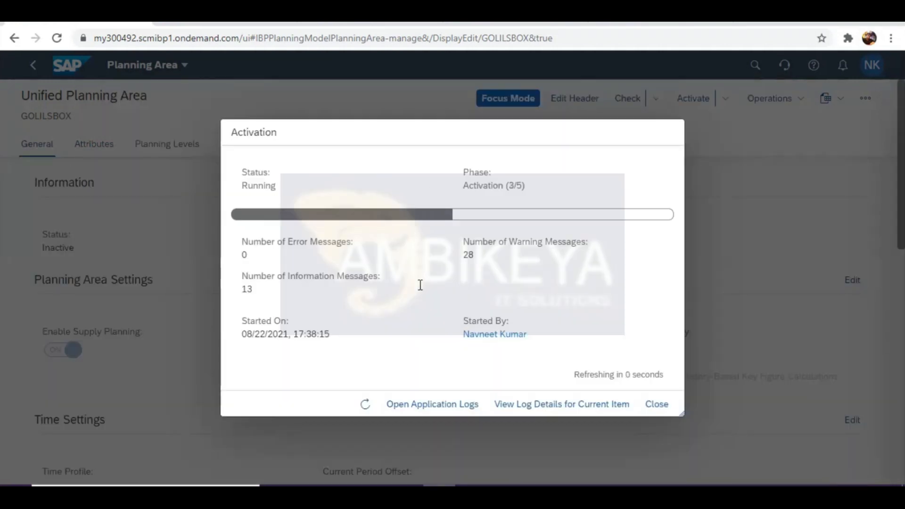